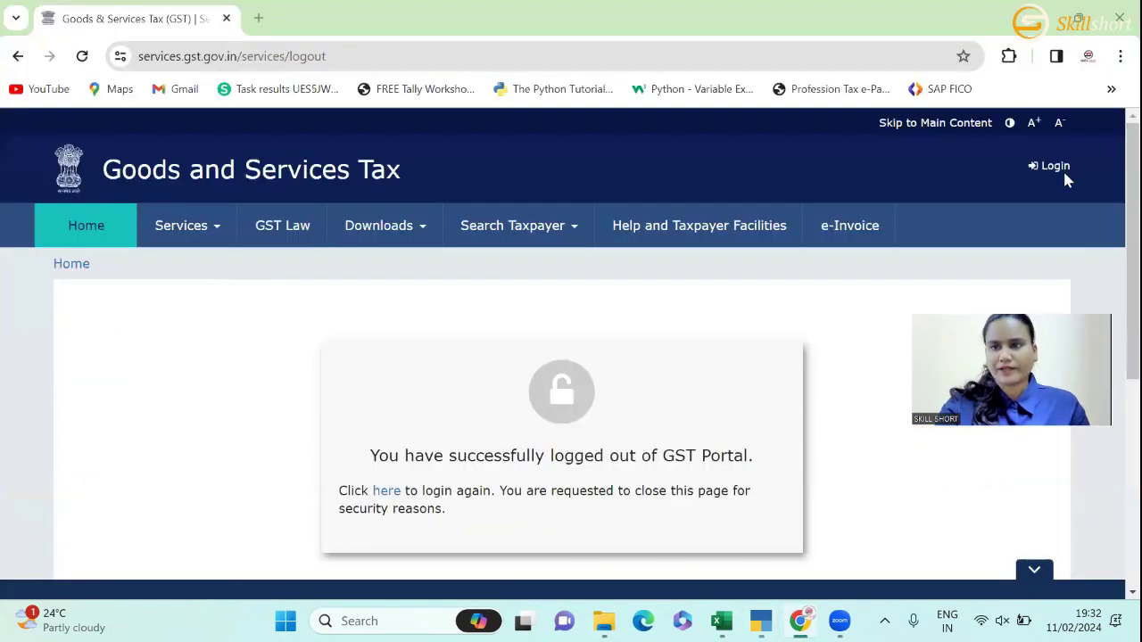
- Log in to the GST Portal with the account username, password and captcha
left_click(1052, 168)
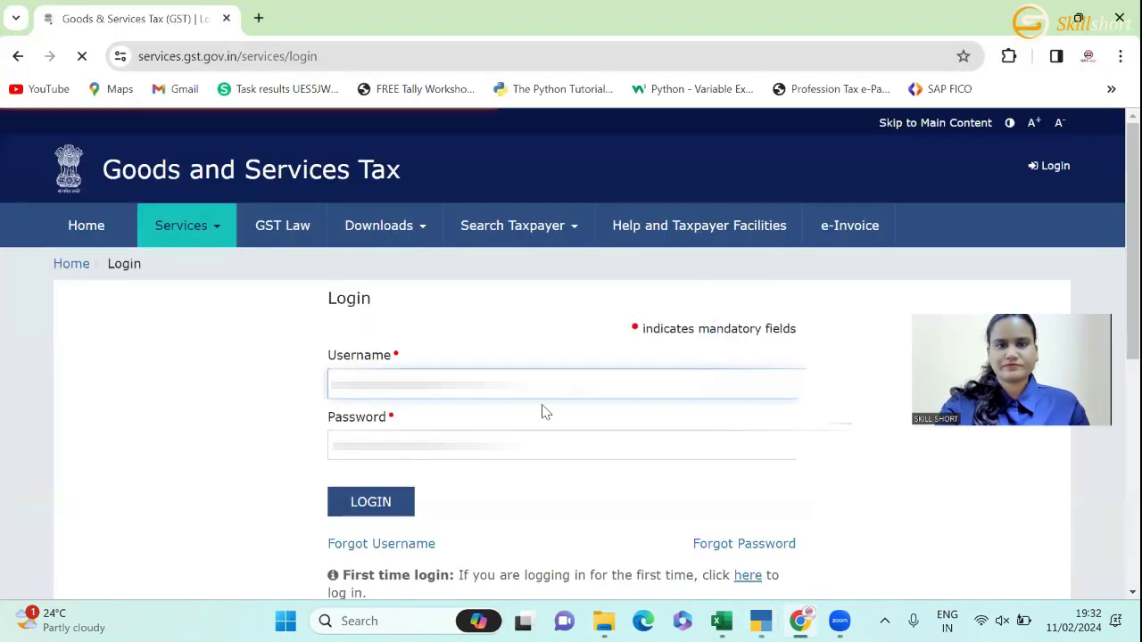
key("Caps_Lock")
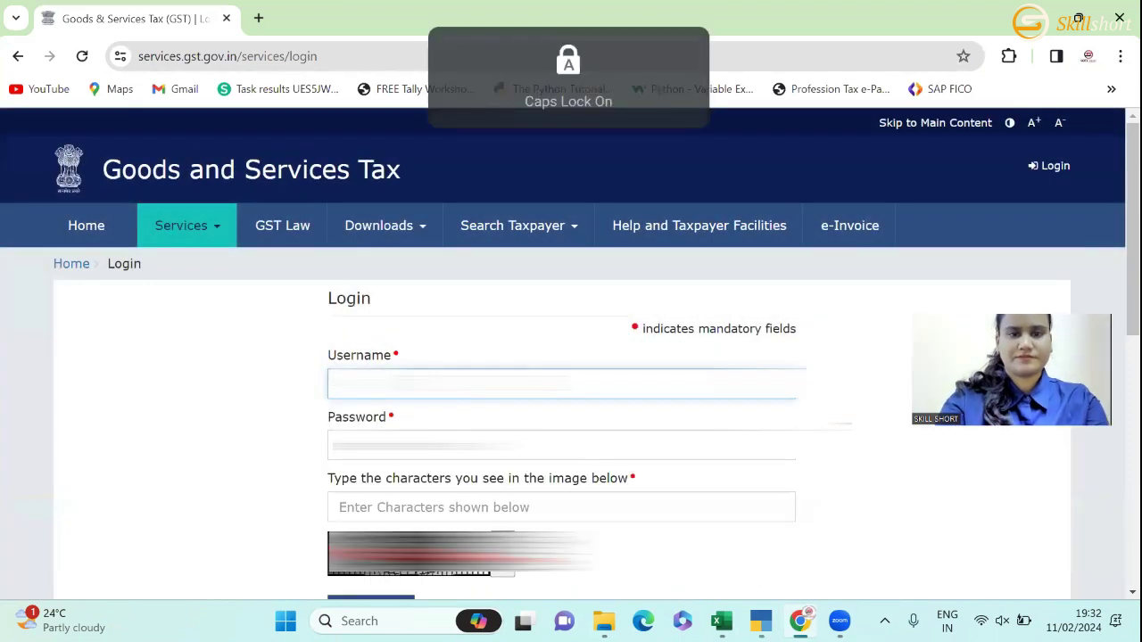
left_click(396, 450)
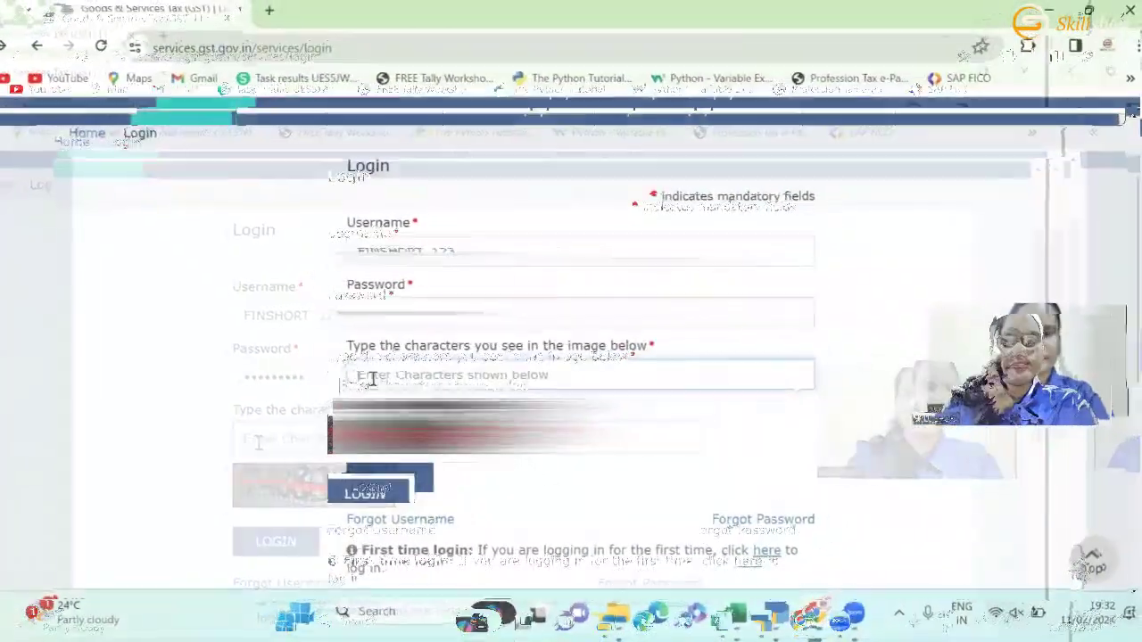
type("7")
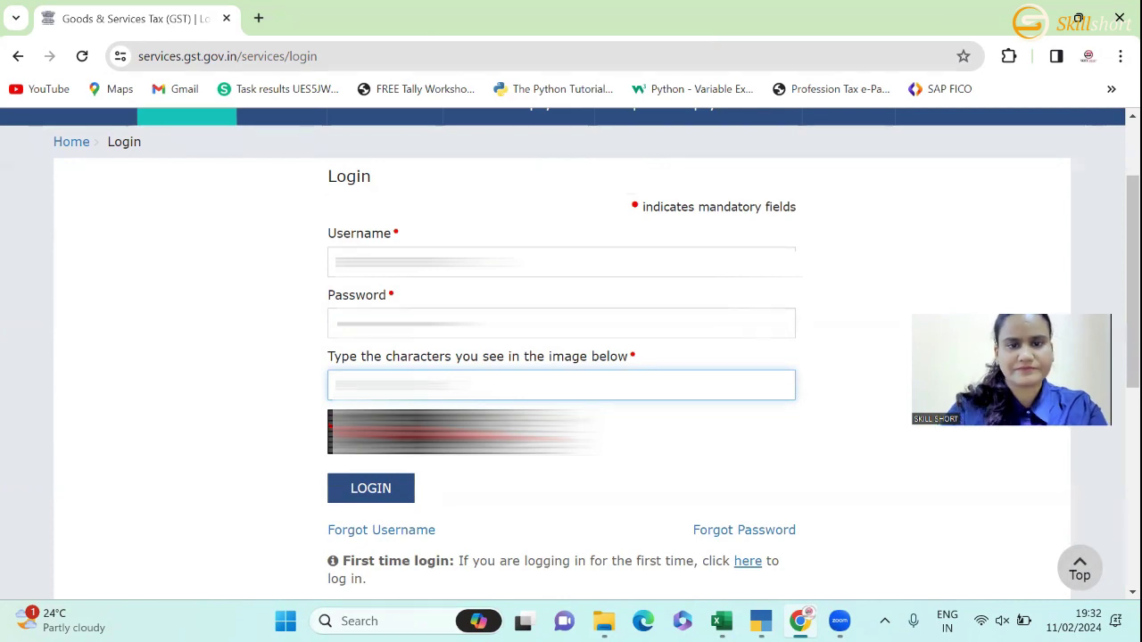
left_click(382, 489)
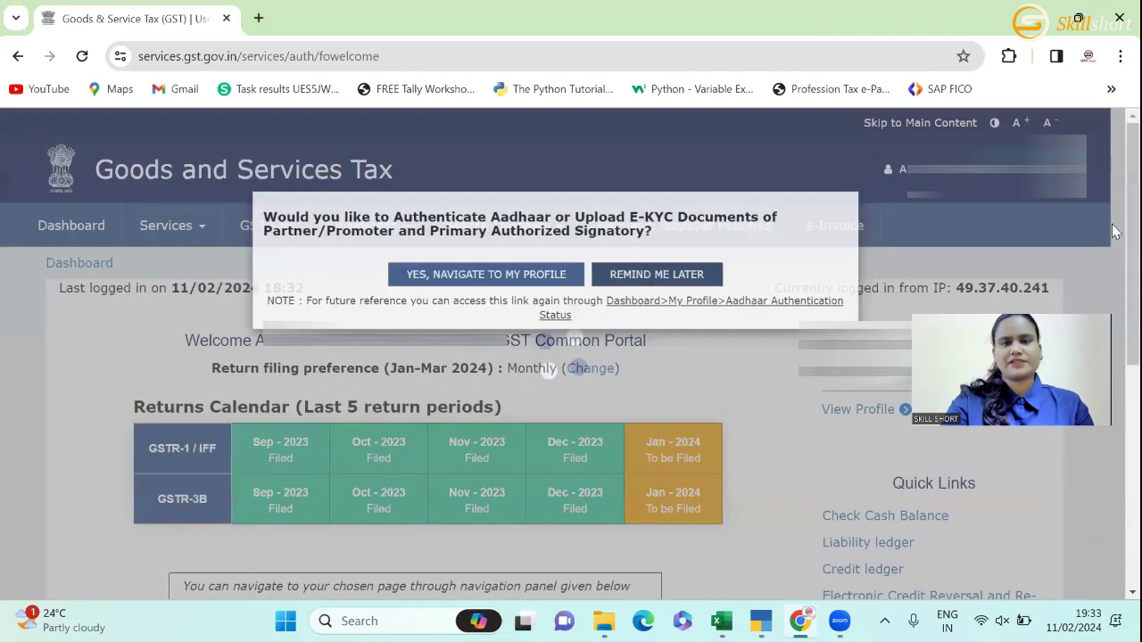
- Dismiss the Aadhaar reminder with Remind Me Later and go to the Return Dashboard
left_click(1115, 366)
scroll(1115, 369, "down", 3)
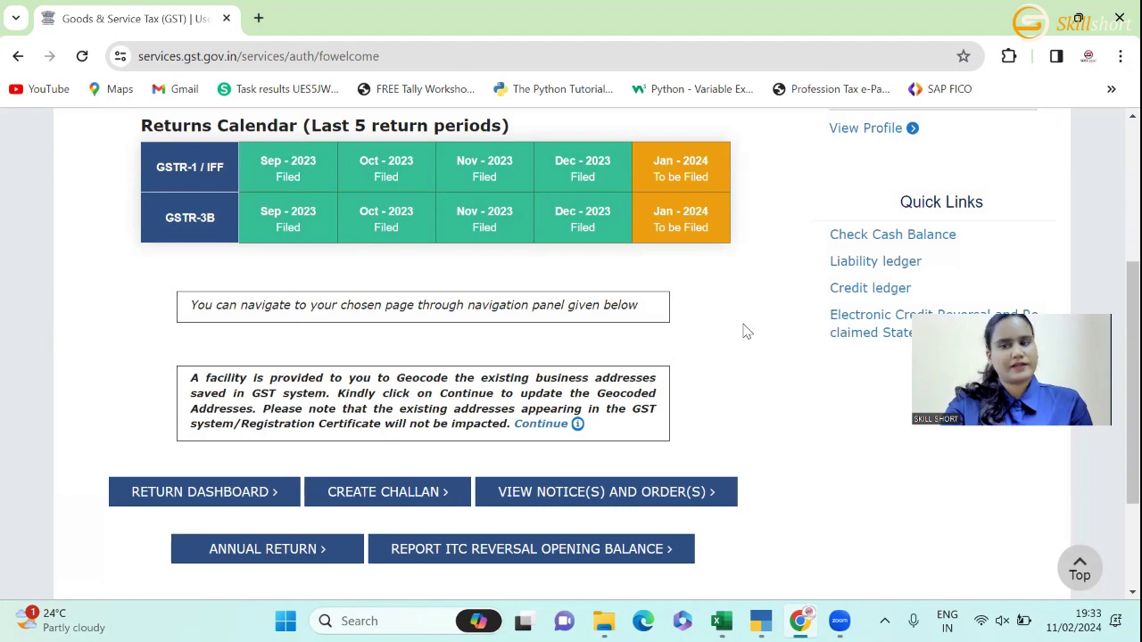
left_click(228, 496)
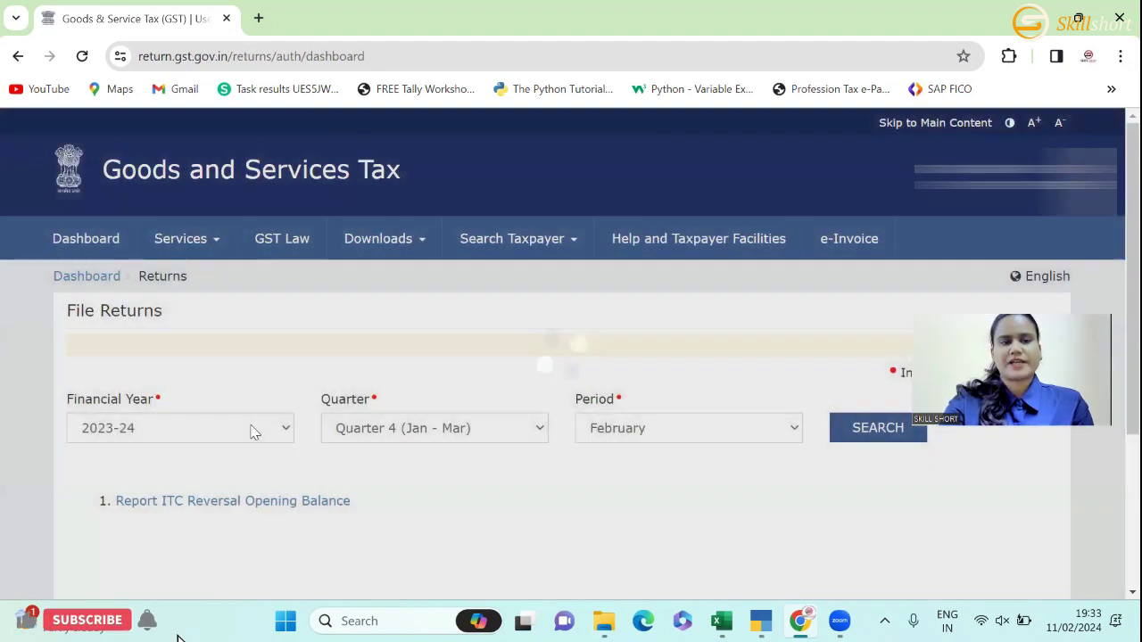
- Search returns for financial year 2023-24, Quarter 4 (Jan - Mar), period January
left_click(254, 431)
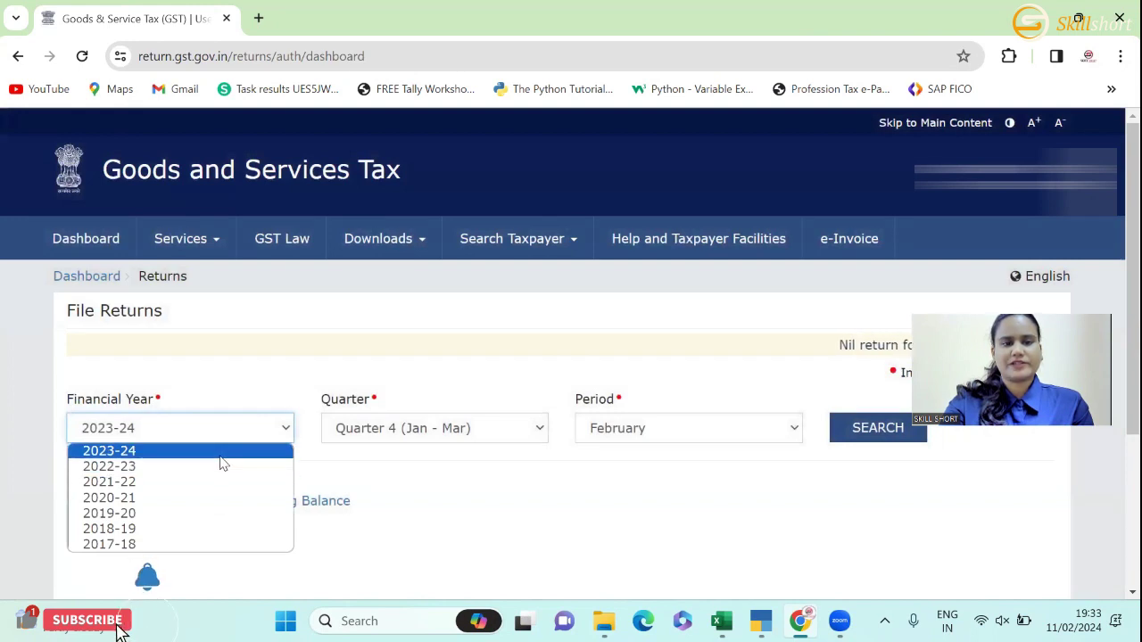
left_click(219, 453)
left_click(416, 431)
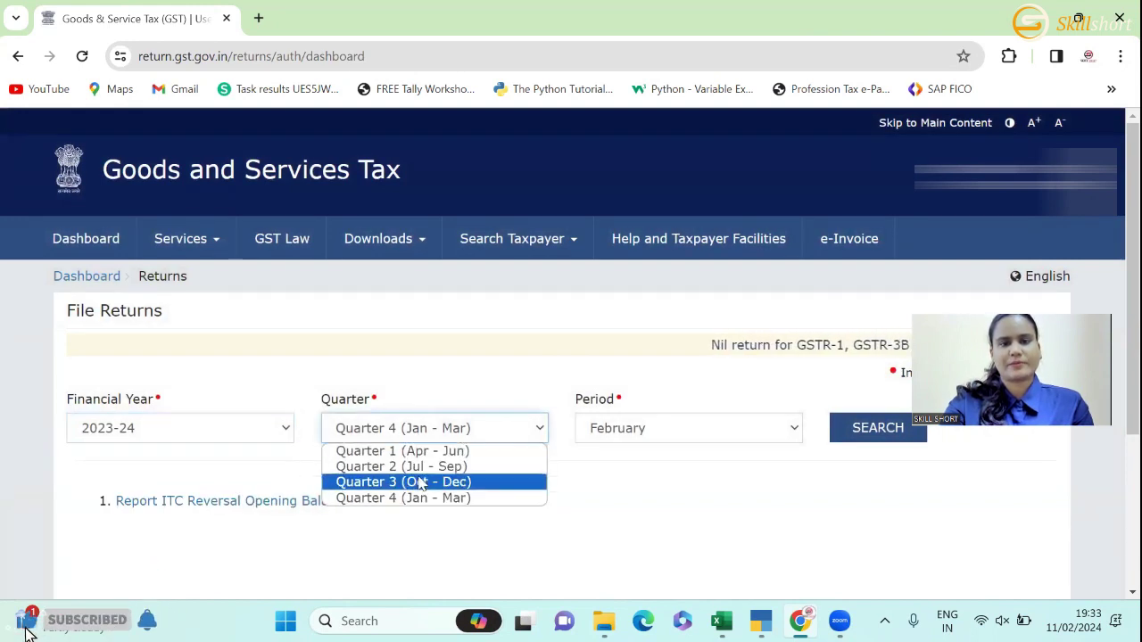
left_click(414, 507)
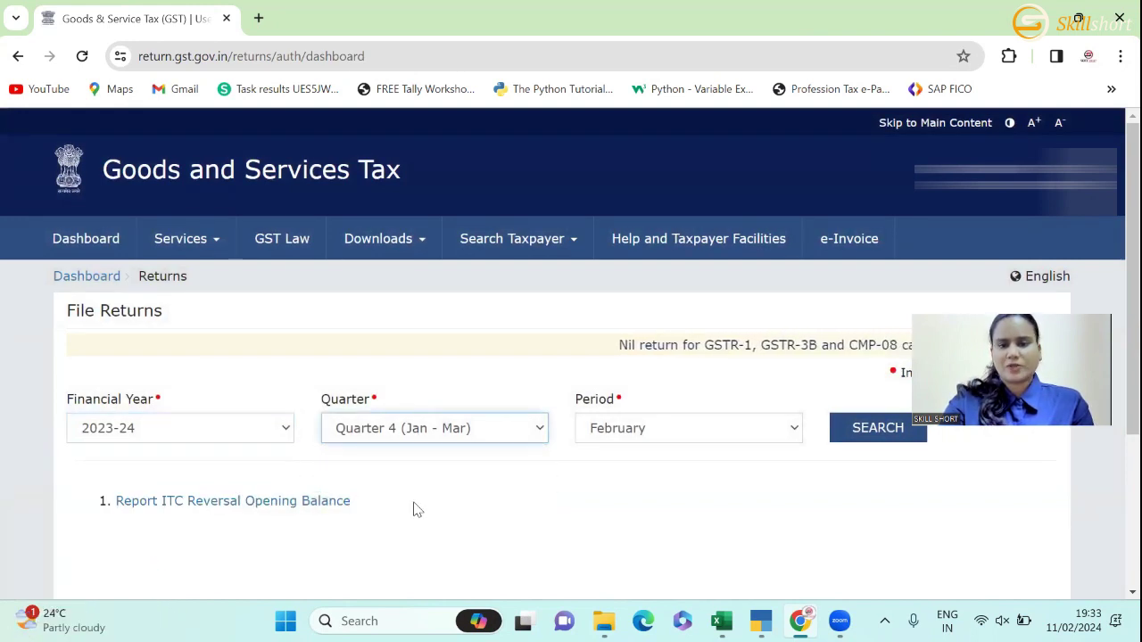
left_click(669, 436)
left_click(652, 455)
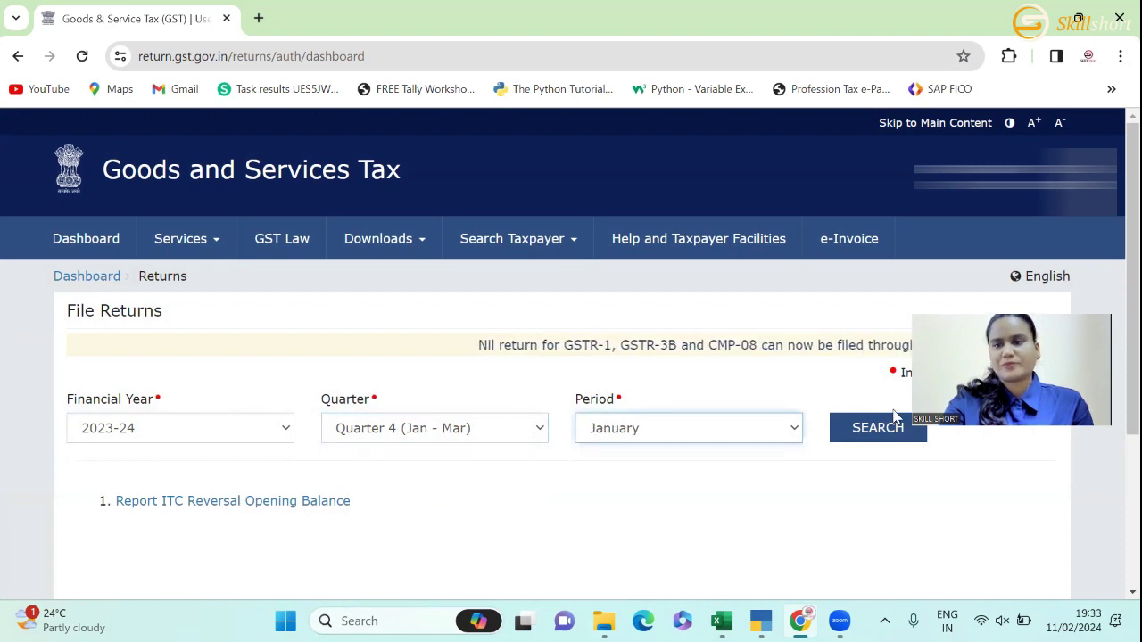
left_click(881, 430)
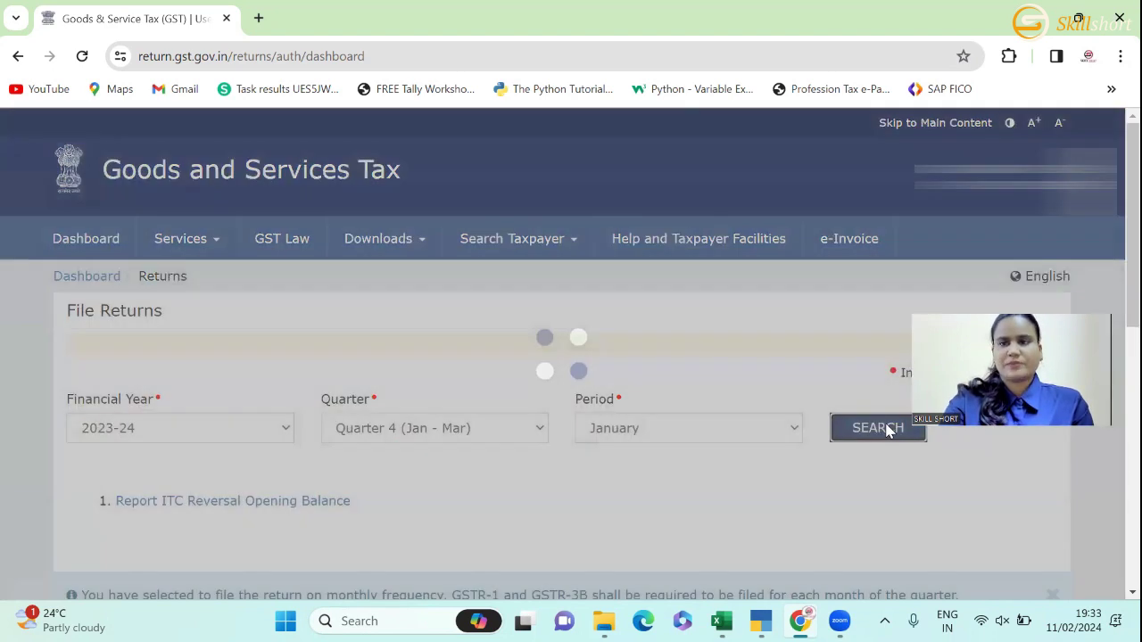
scroll(1115, 250, "down", 5)
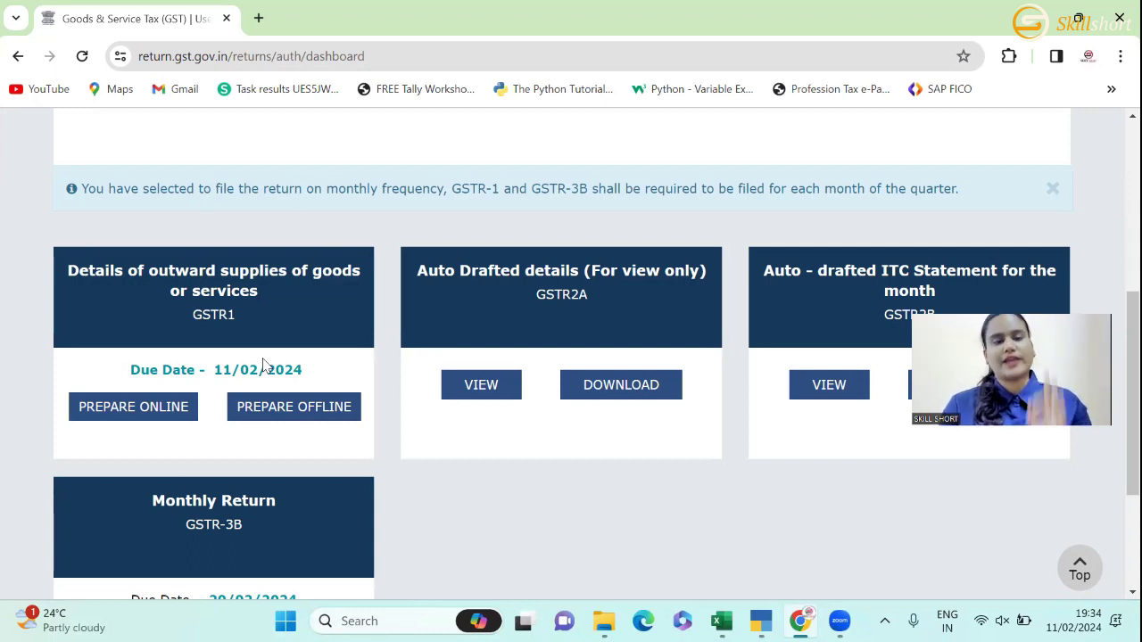
- Choose Prepare Online on the GSTR-1 tile to open January's return preparation page
left_click(165, 418)
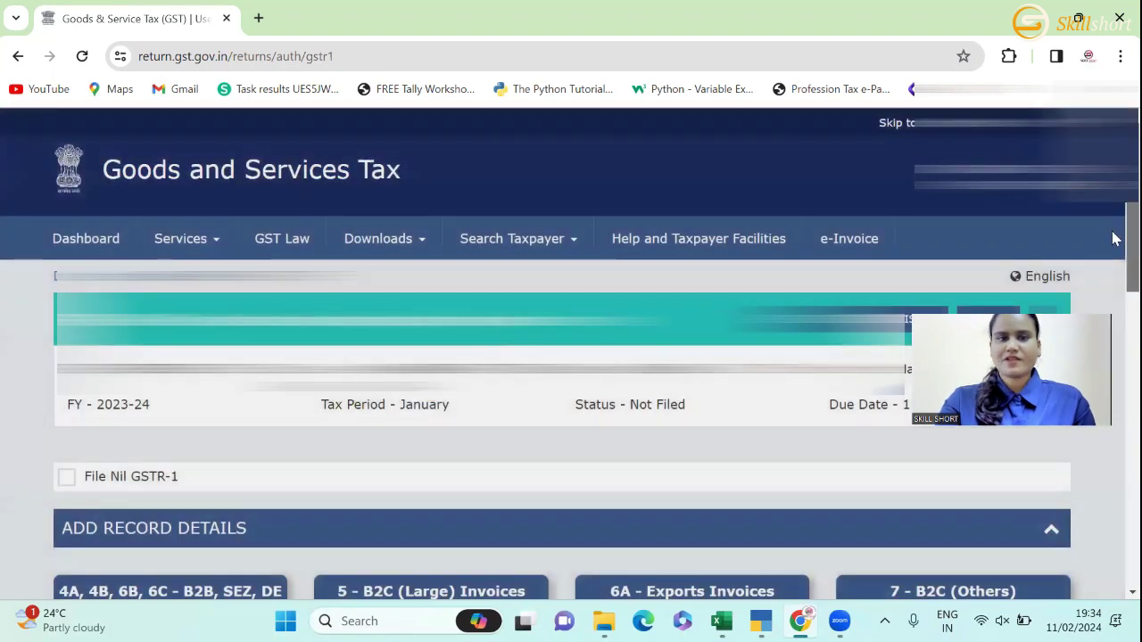
scroll(1112, 237, "down", 3)
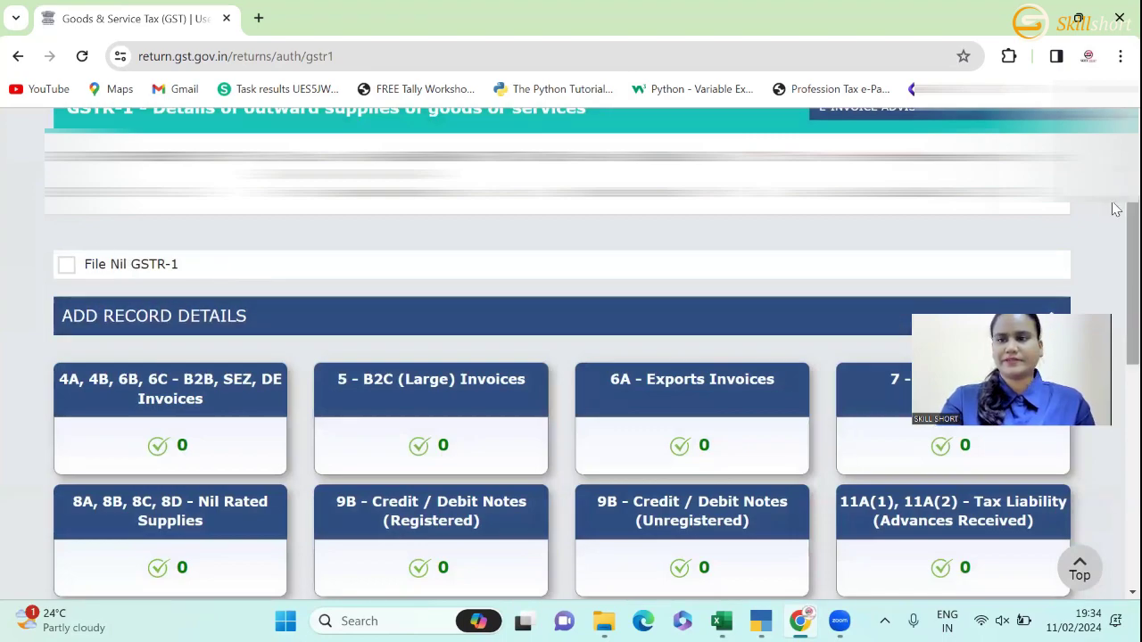
scroll(1113, 232, "down", 3)
scroll(1114, 267, "up", 1)
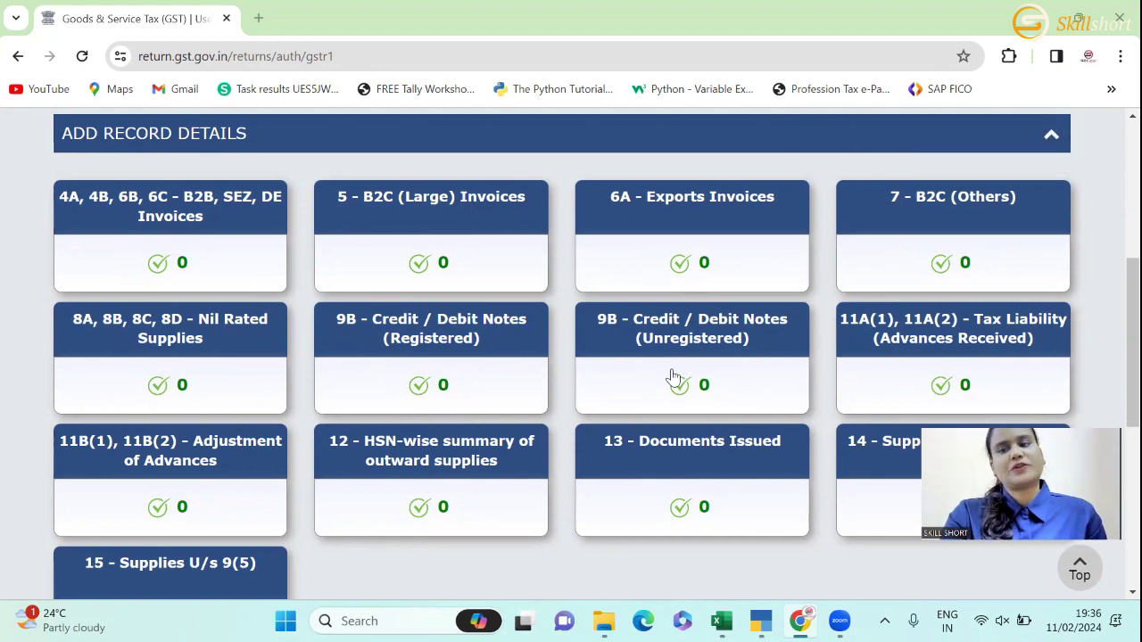
left_click(407, 294)
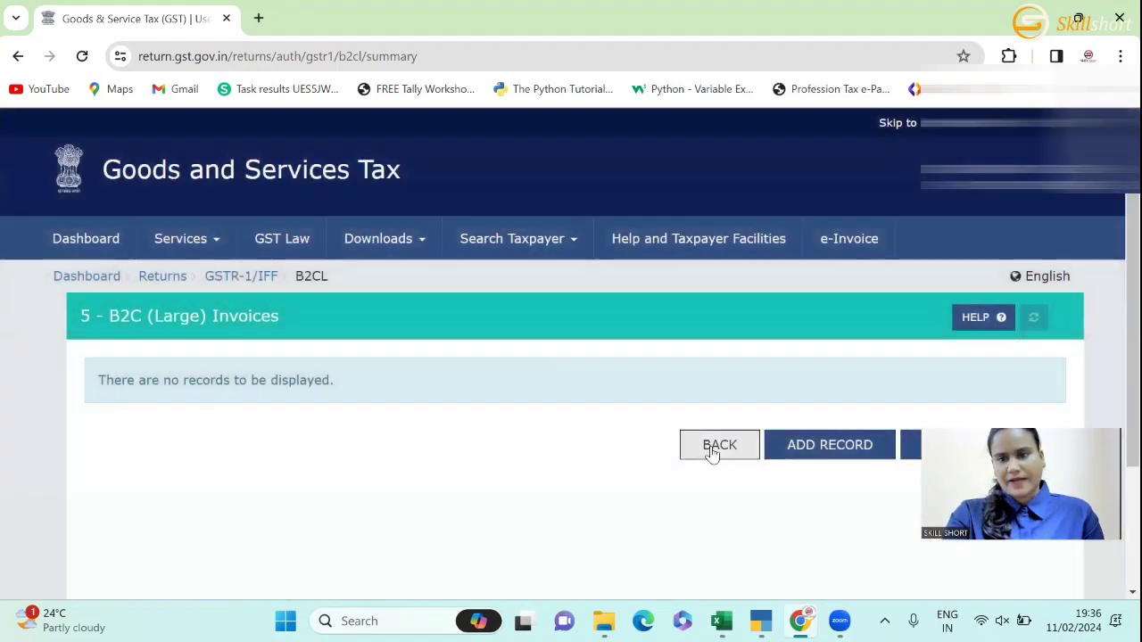
left_click(713, 453)
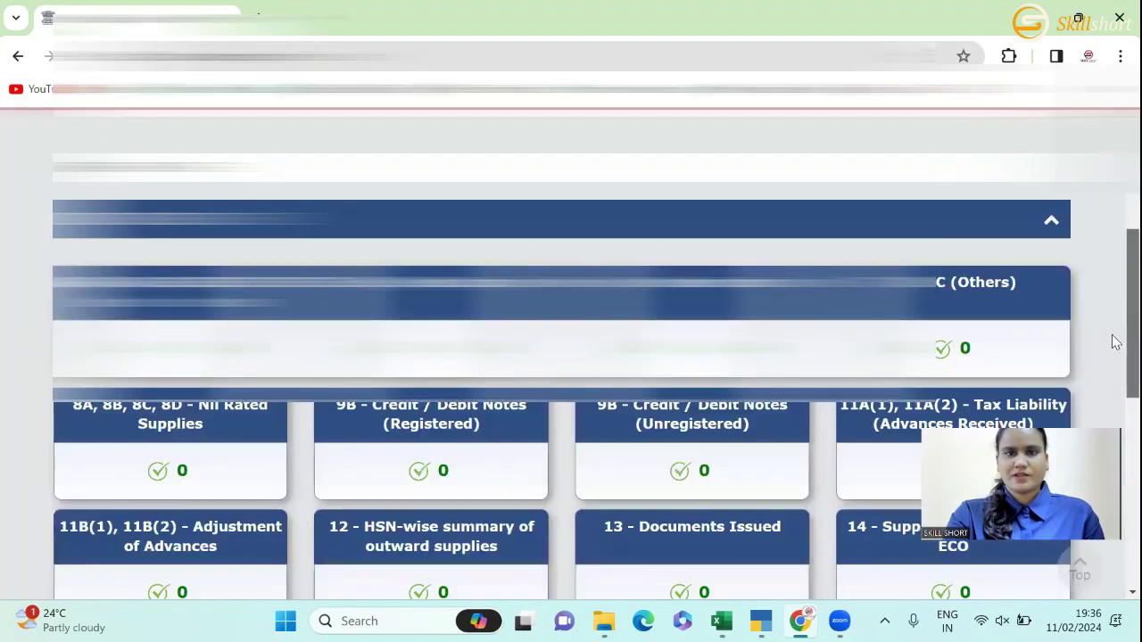
scroll(1111, 322, "down", 1)
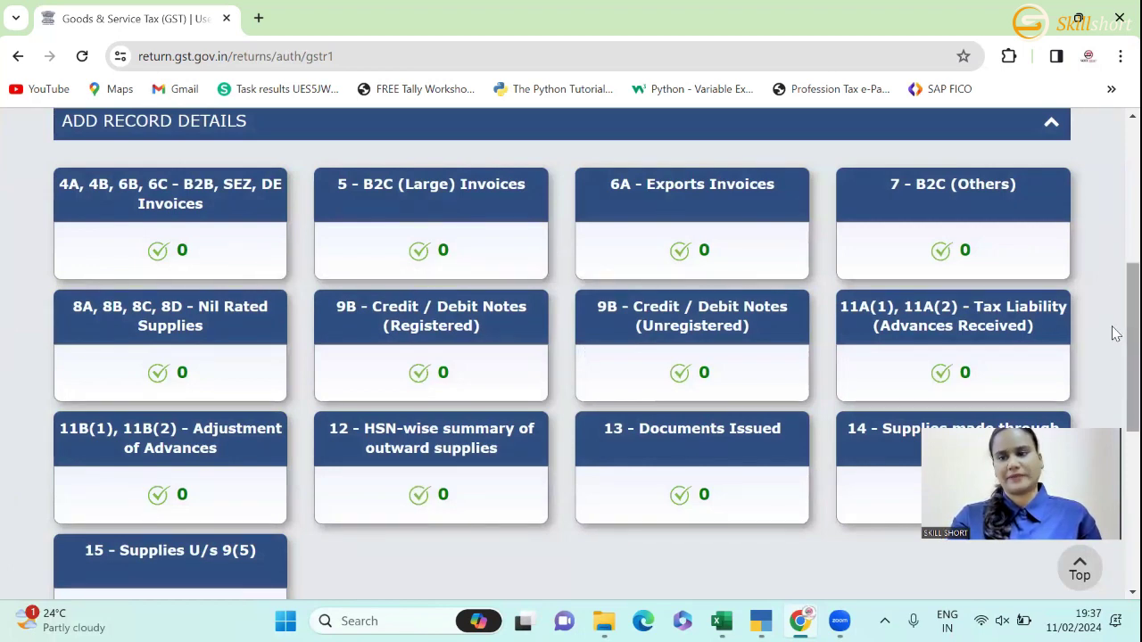
scroll(1113, 332, "down", 1)
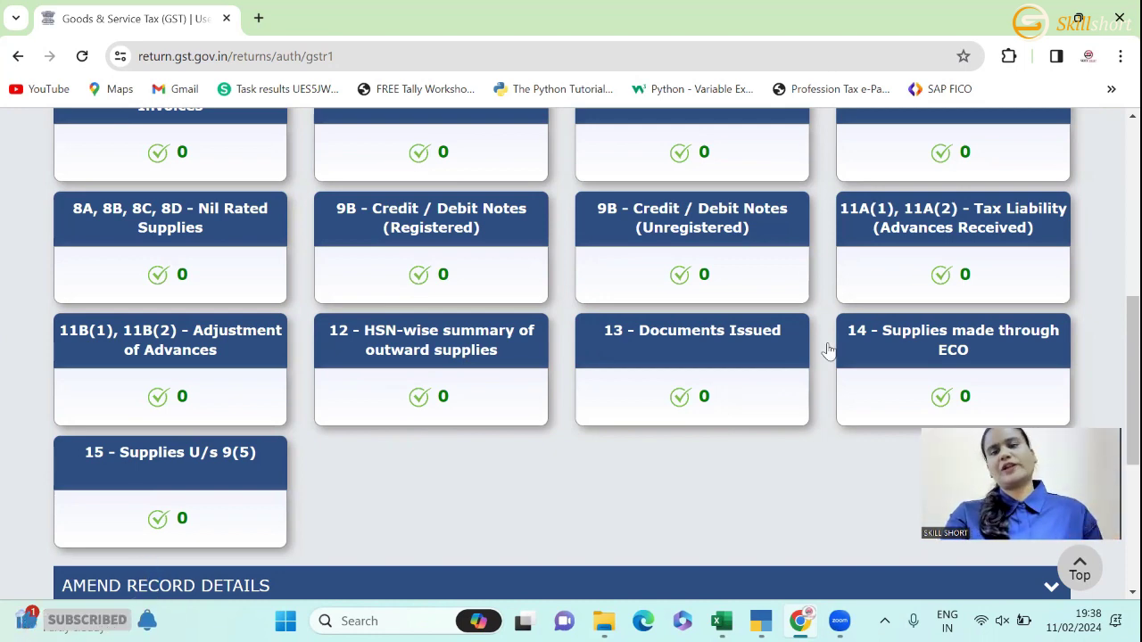
mouse_move(952, 446)
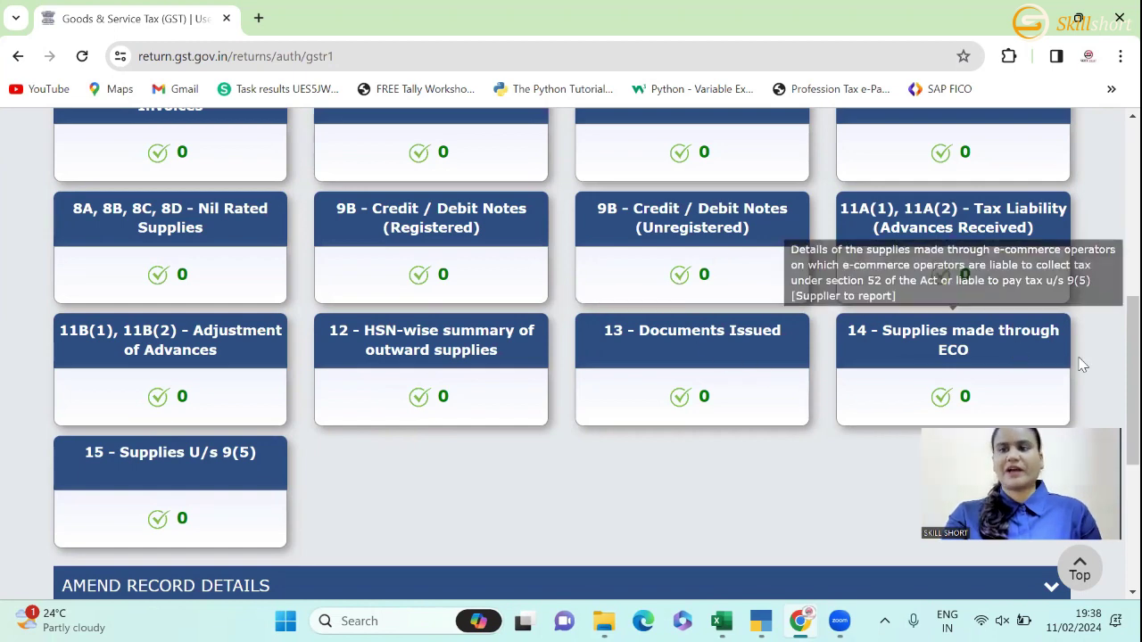
scroll(1115, 385, "down", 1)
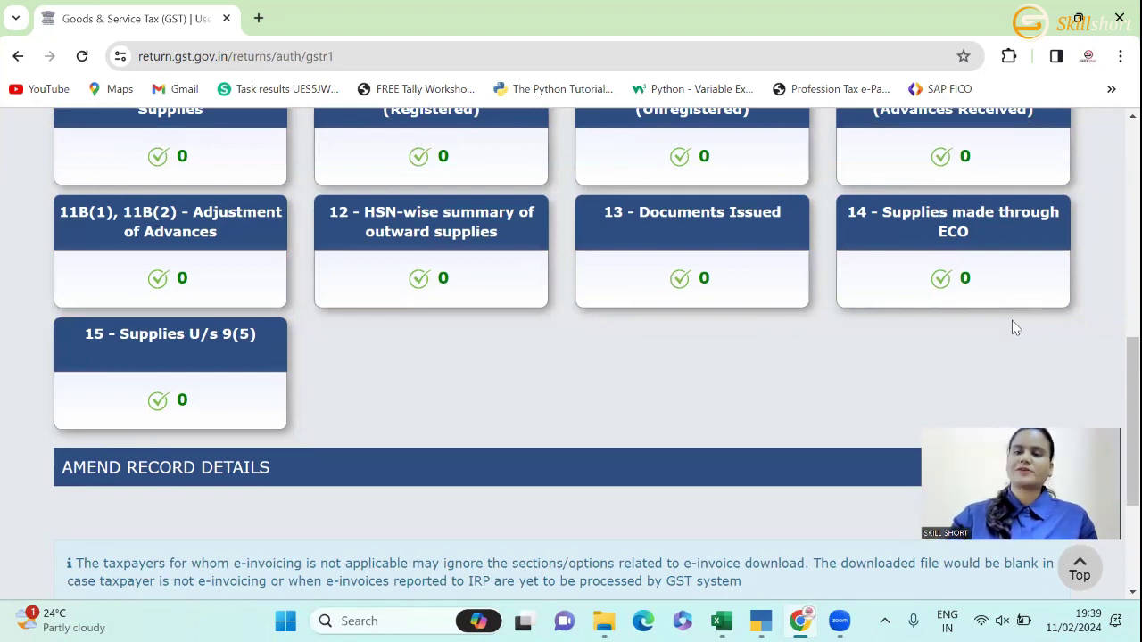
left_click_drag(1131, 361, 1113, 292)
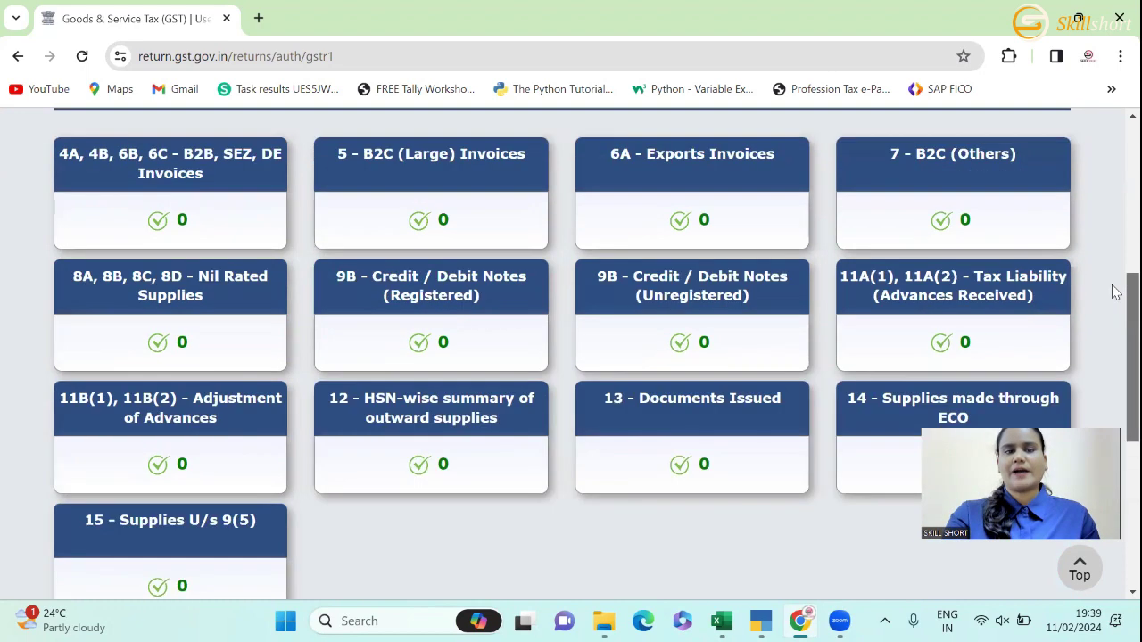
scroll(1113, 292, "up", 1)
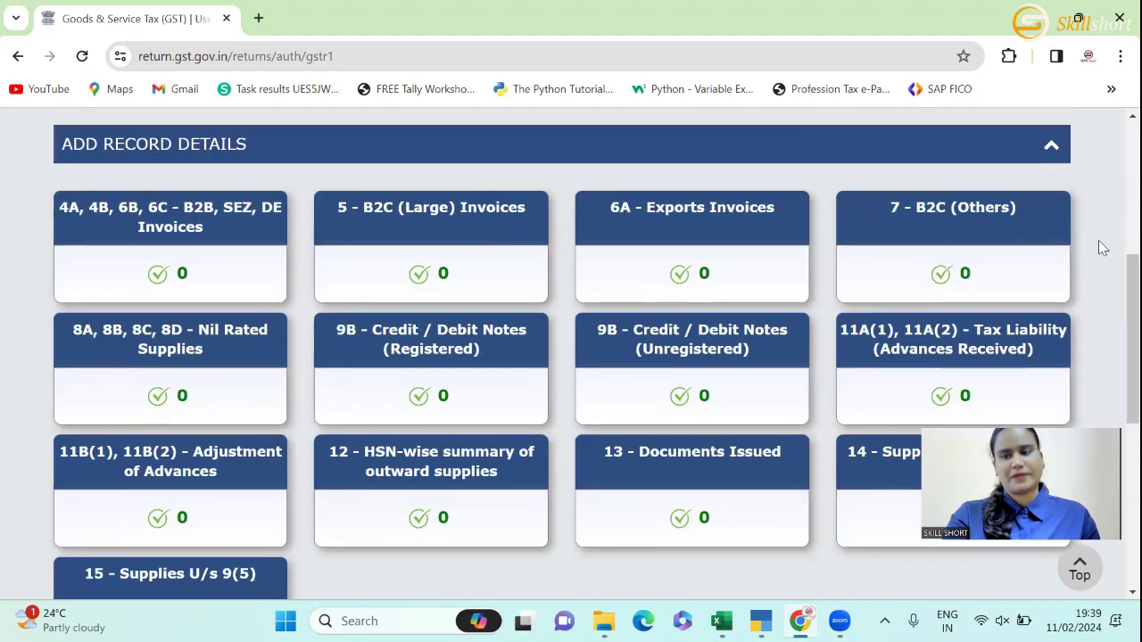
scroll(1112, 326, "down", 1)
scroll(1115, 381, "down", 2)
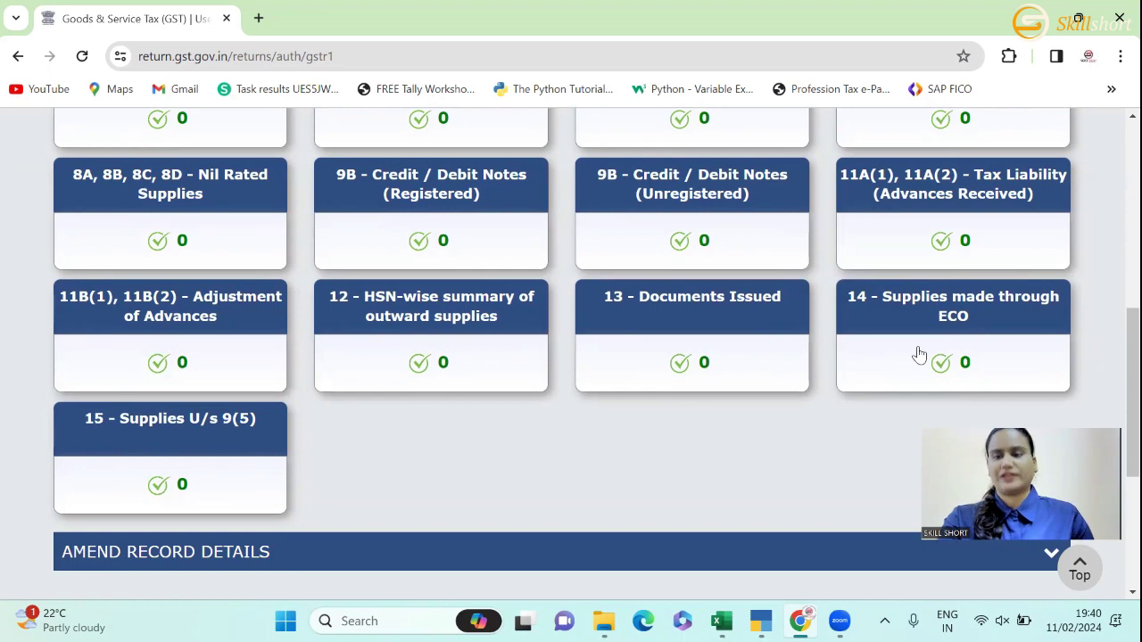
scroll(1058, 402, "down", 2)
scroll(1058, 403, "down", 2)
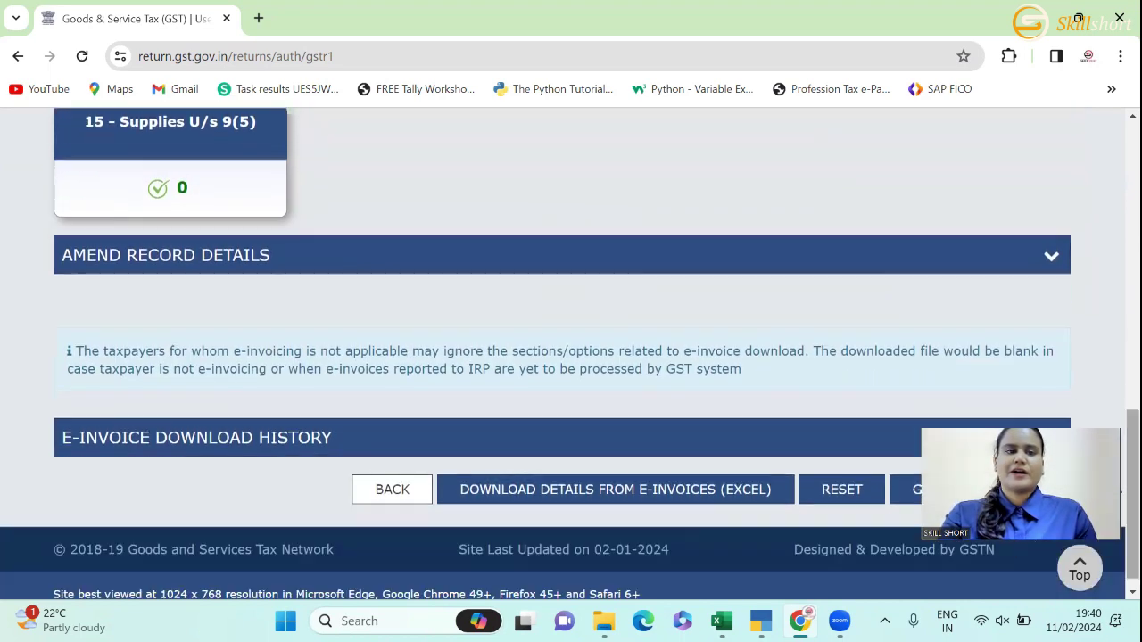
scroll(1115, 306, "up", 4)
scroll(1115, 306, "up", 2)
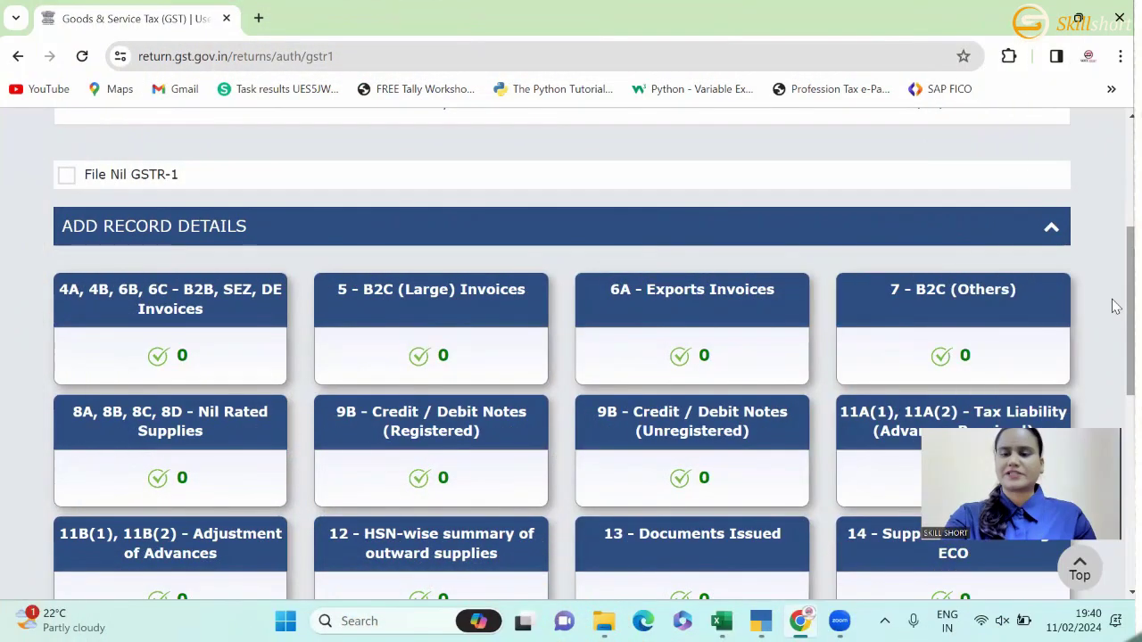
scroll(1115, 306, "up", 3)
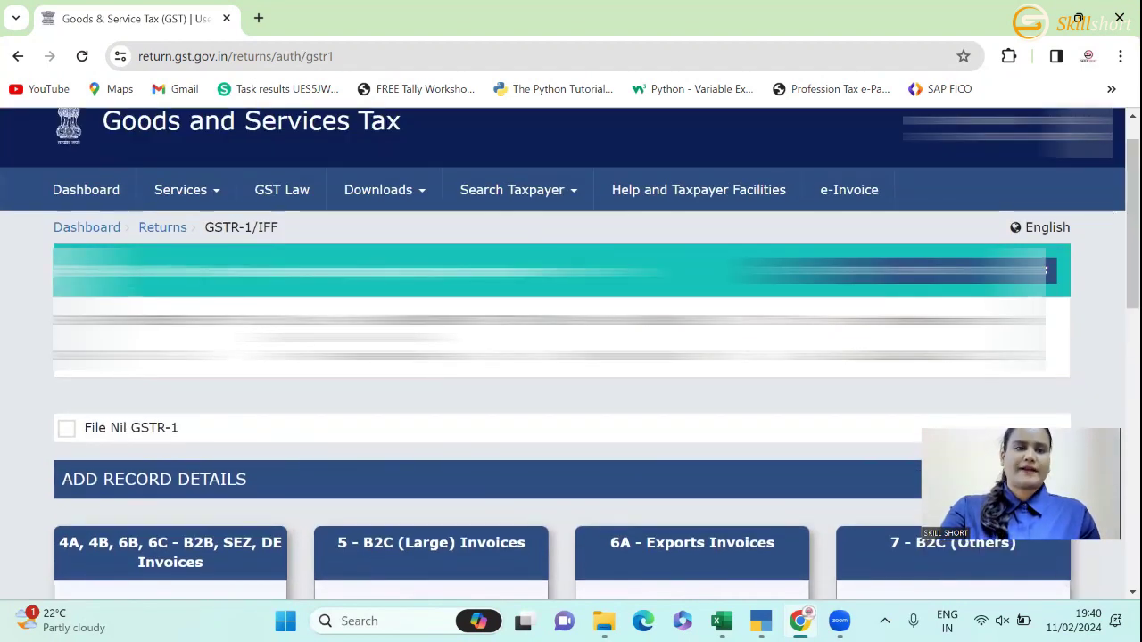
- Return to the returns dashboard and load January's tiles, including GSTR-1 due 11/02/2024
left_click(165, 229)
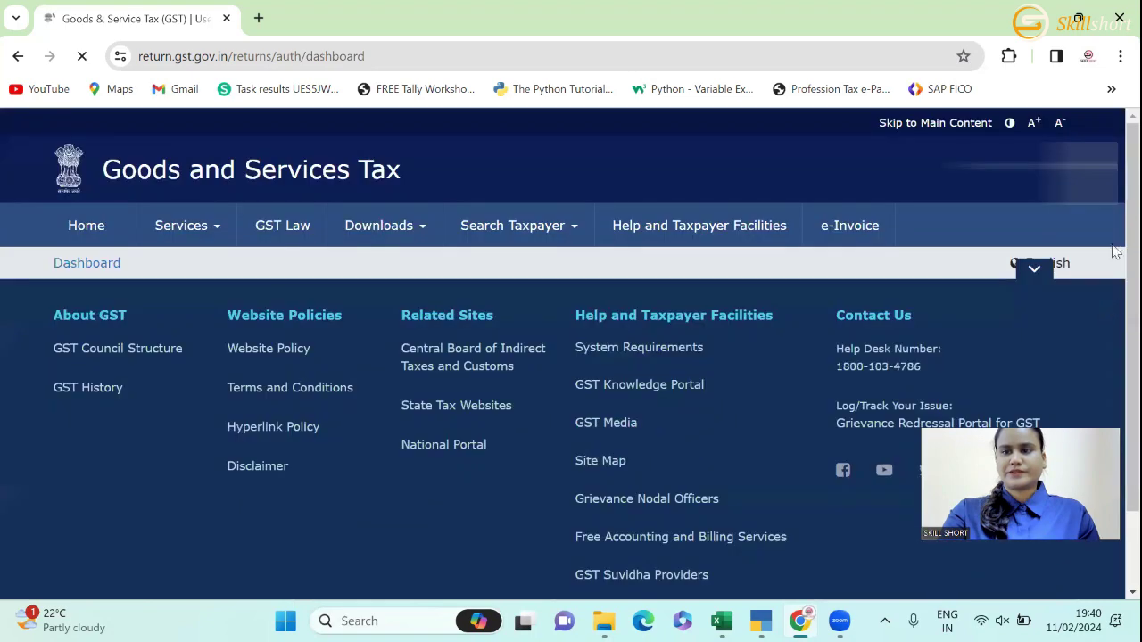
scroll(1113, 352, "down", 2)
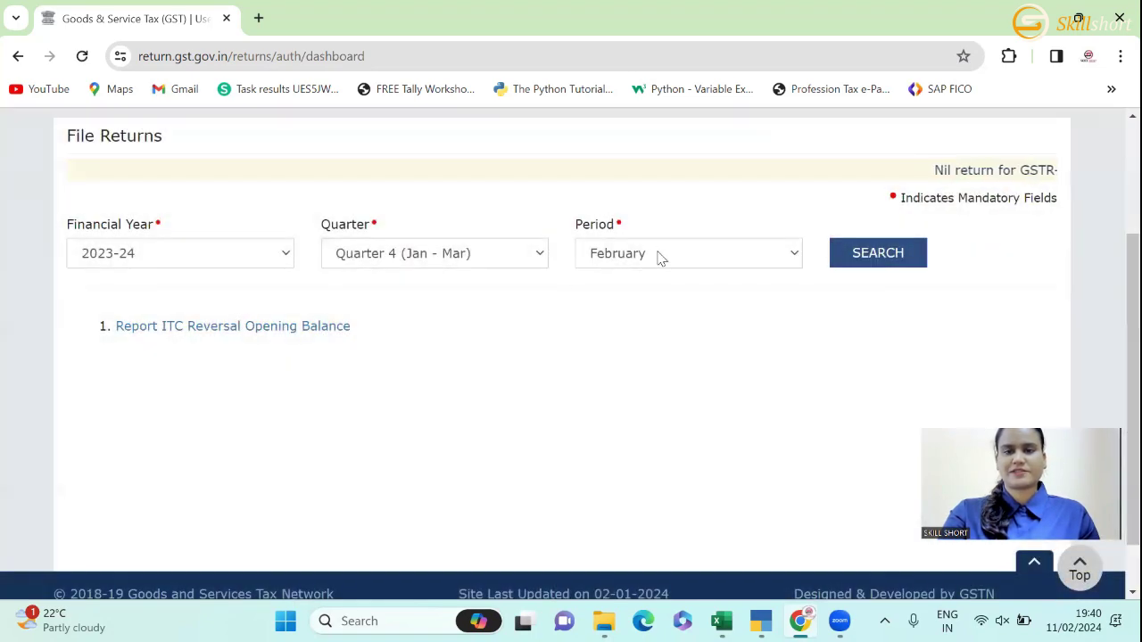
left_click(657, 258)
left_click(615, 273)
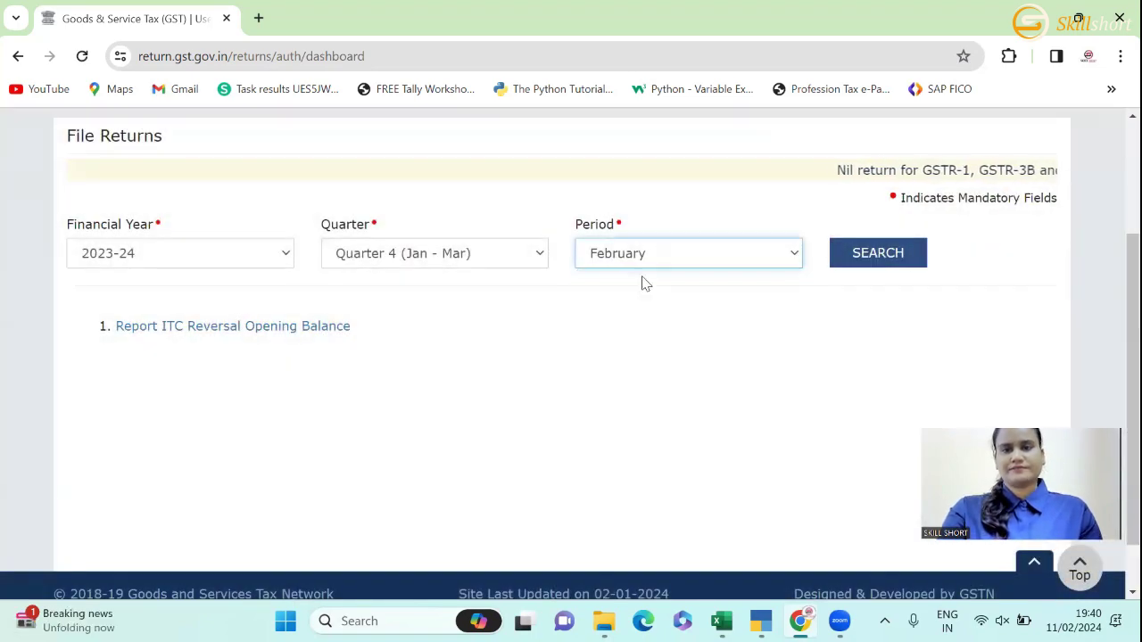
left_click(879, 253)
scroll(1113, 351, "down", 3)
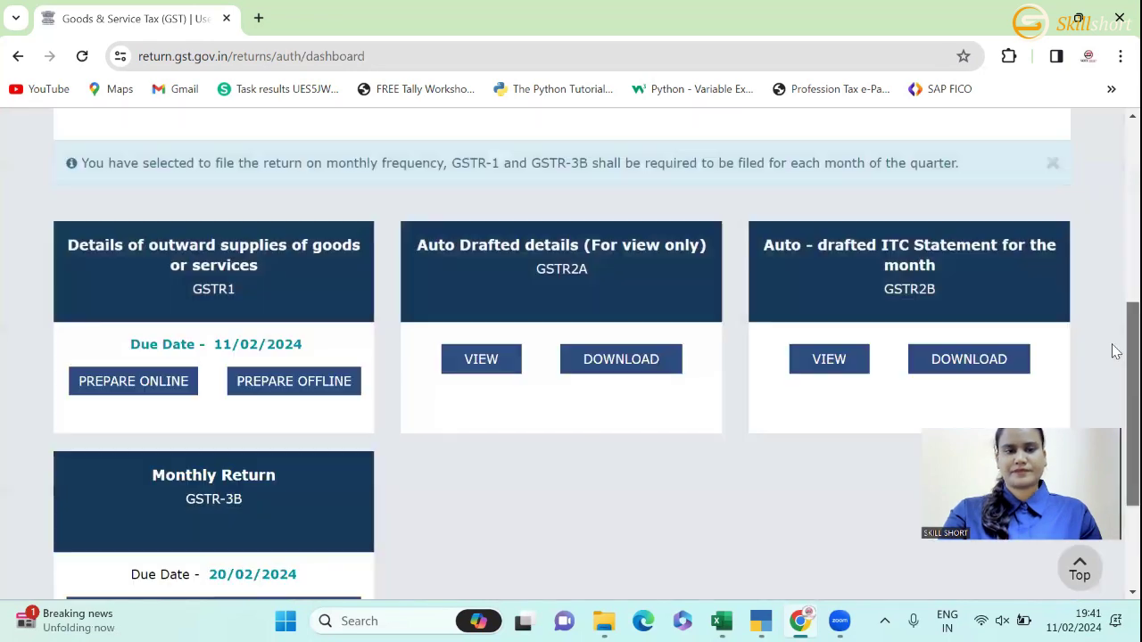
scroll(1113, 352, "down", 1)
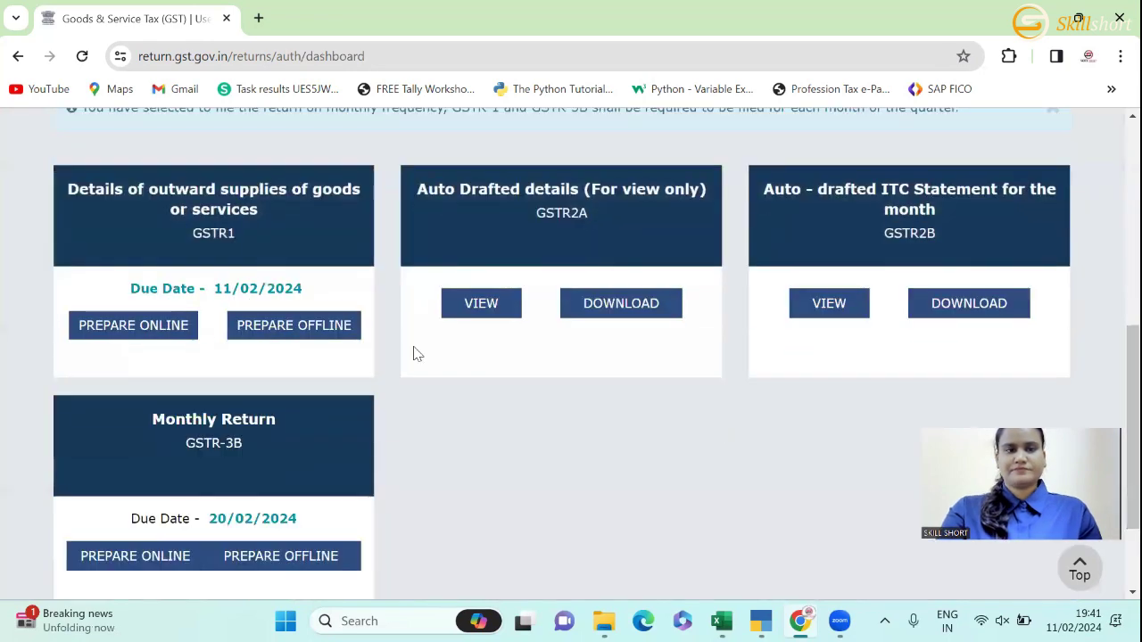
- Open GSTR-1's Prepare Offline page and scroll down to its upload history
left_click(309, 331)
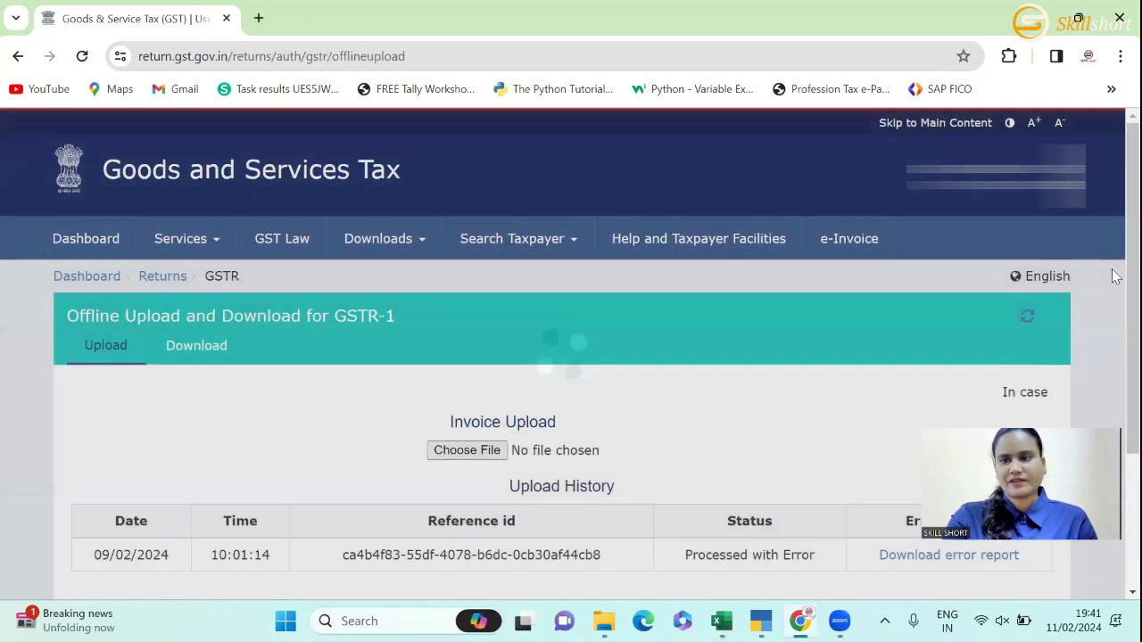
scroll(1116, 277, "down", 3)
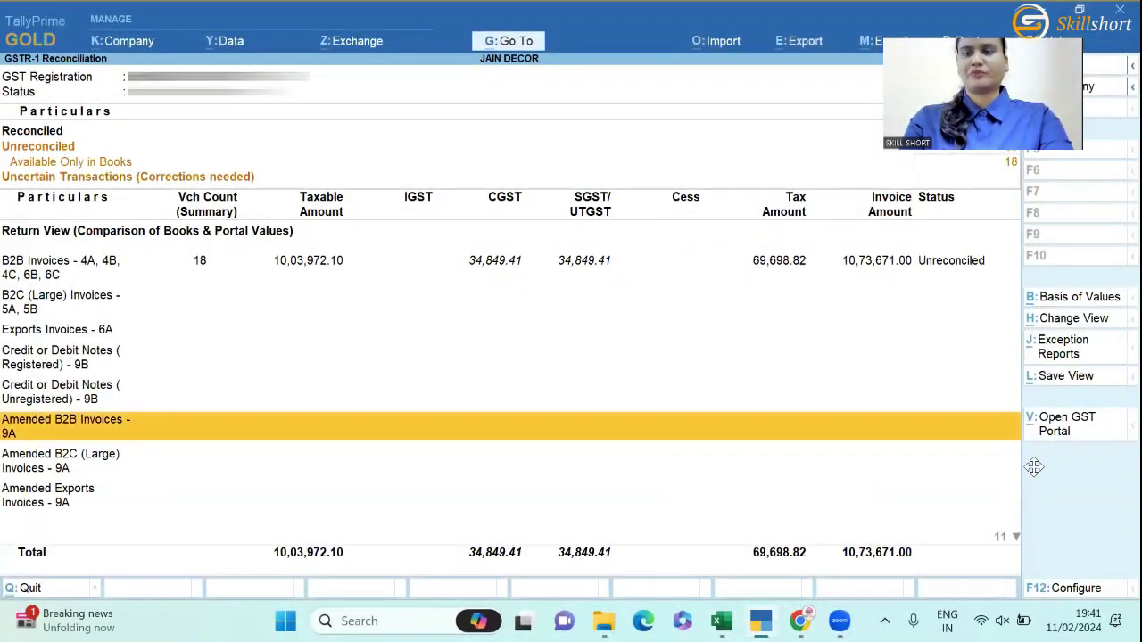
- Back out to Gateway and open the GSTR-1 report from Display More Reports > GST Reports
key("Escape")
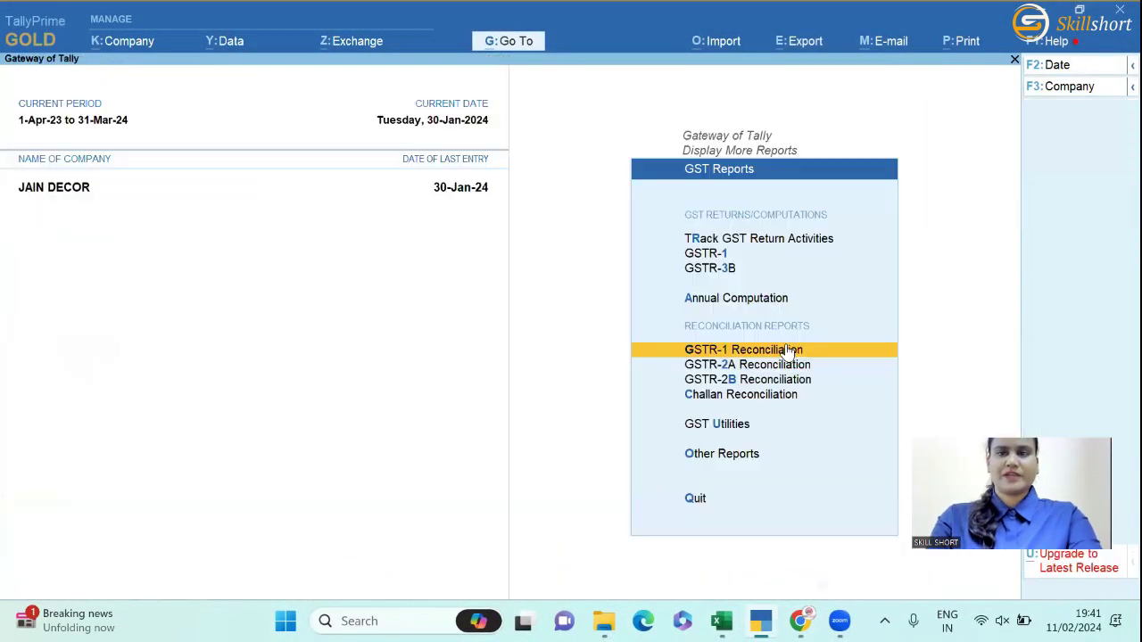
key("Escape")
key("Escape")
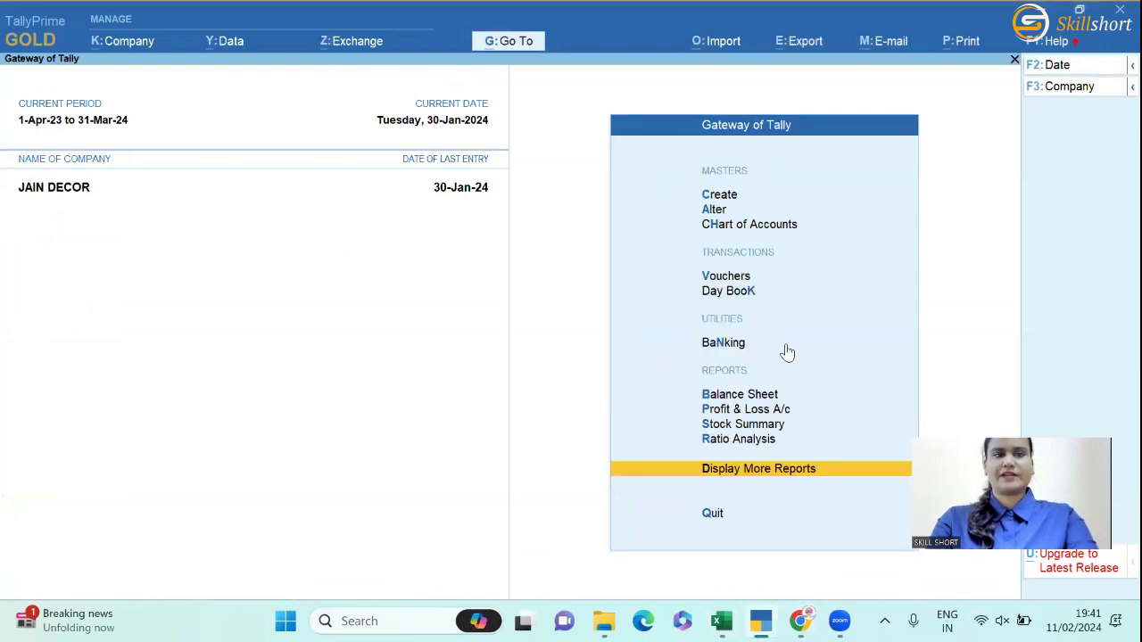
key("Return")
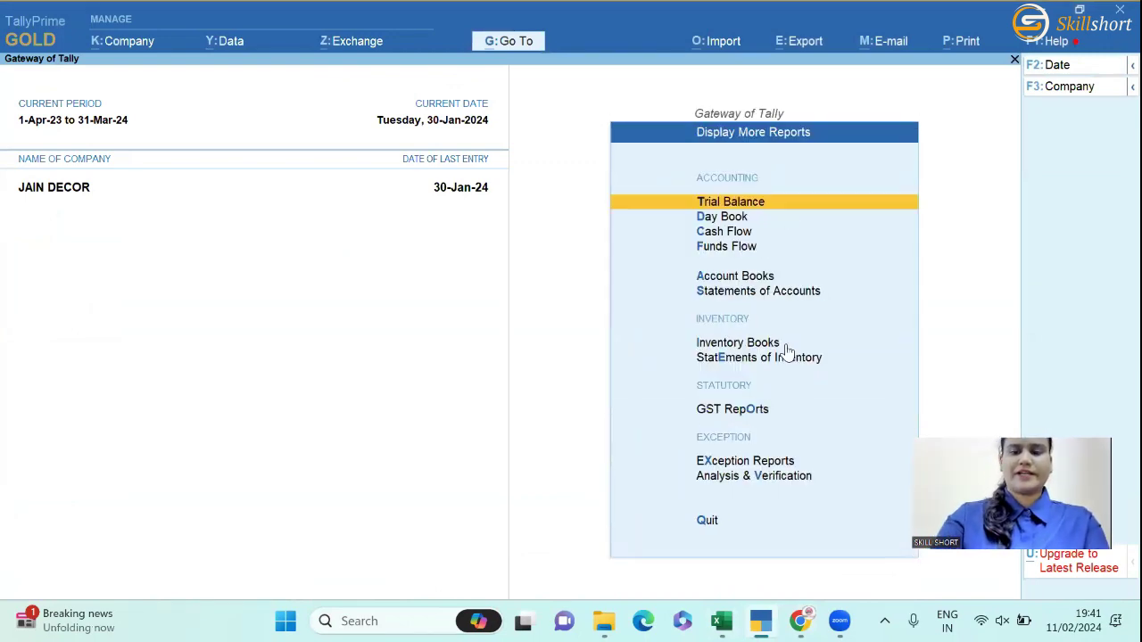
key("o")
left_click(788, 351)
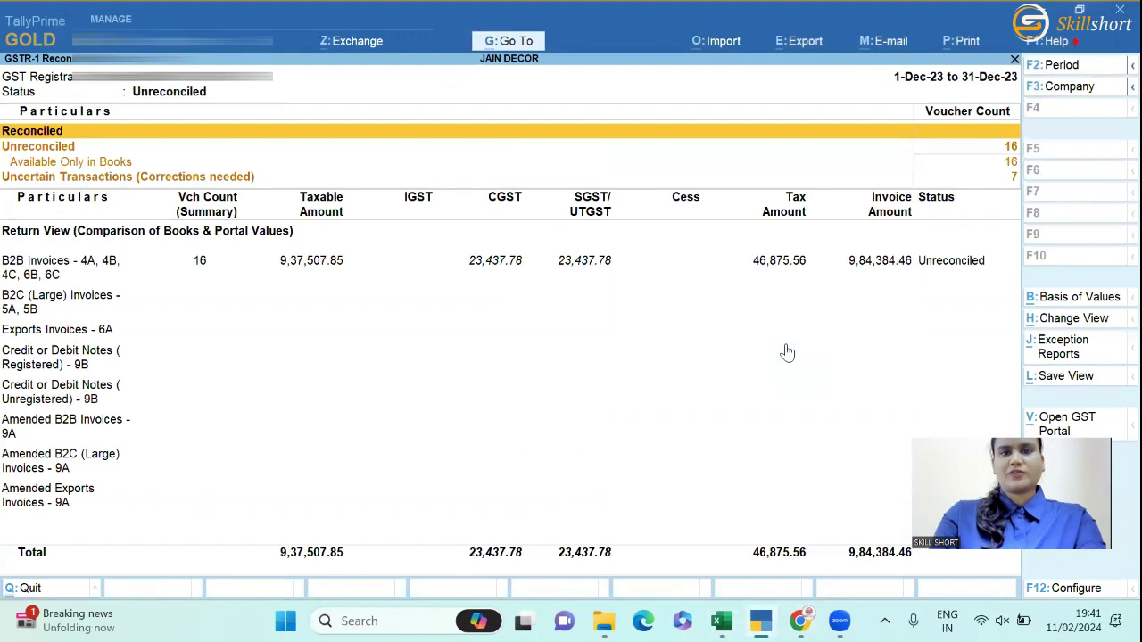
key("Escape")
key("Up")
key("Up")
key("Up")
key("Up")
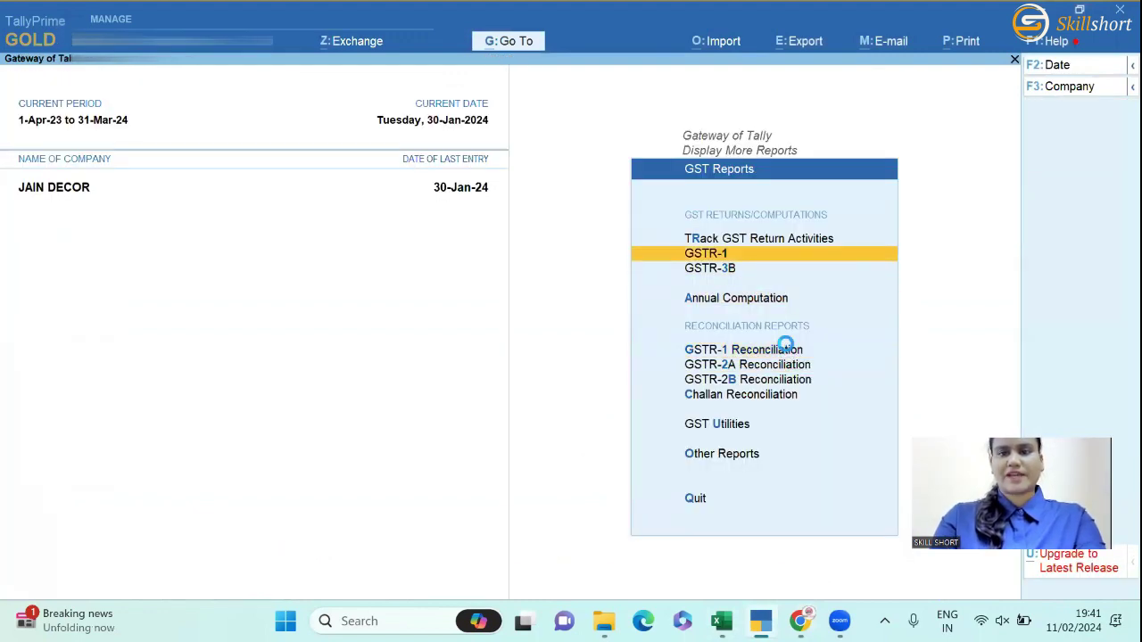
key("Return")
- Change the report period, entering 1-1-2024 as the start date
key("alt+F2")
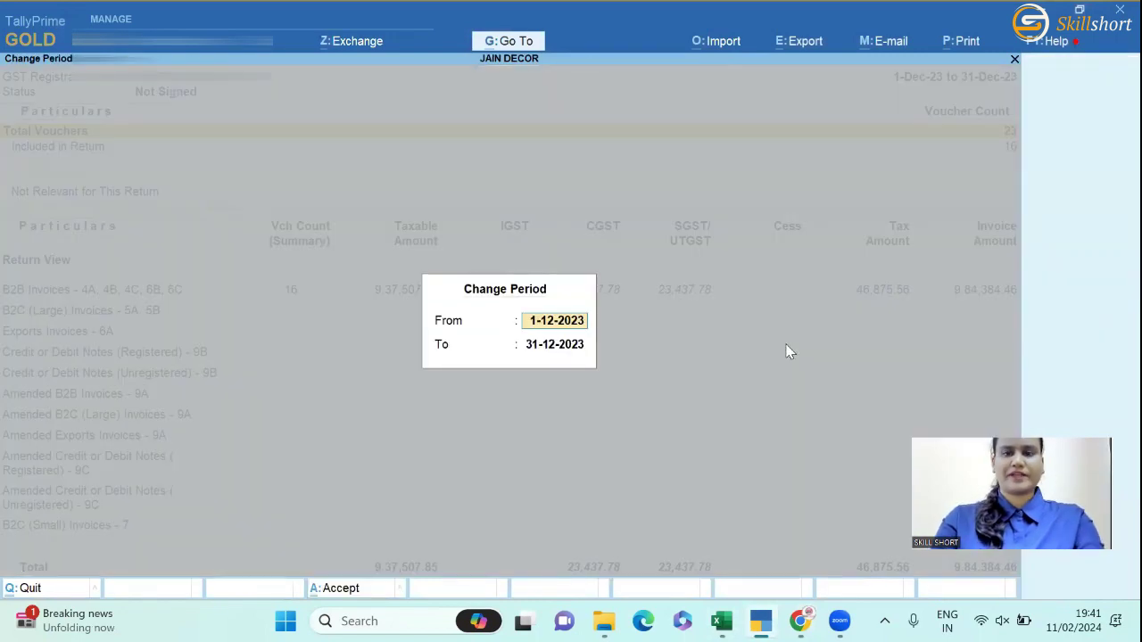
type("01-01-")
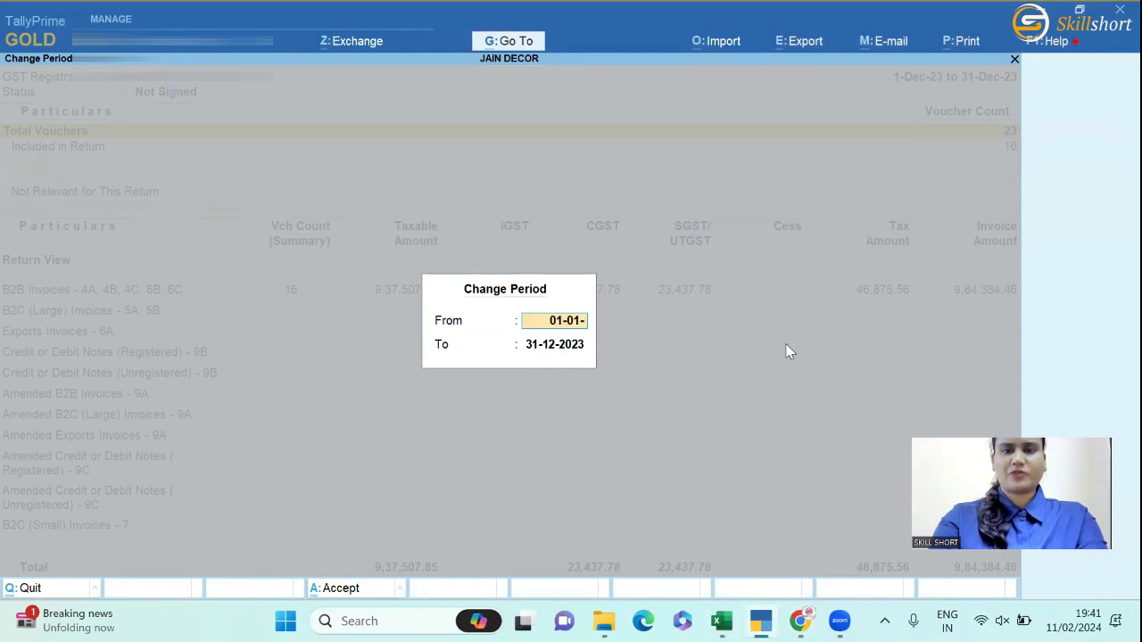
type("202")
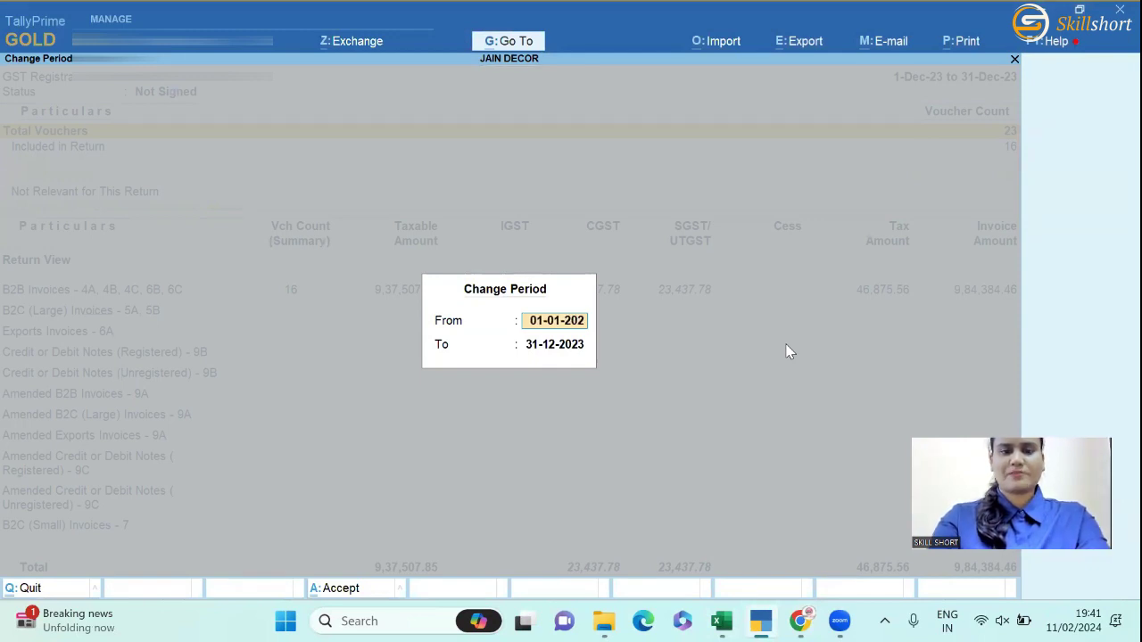
type("4")
key("Return")
type("31-0")
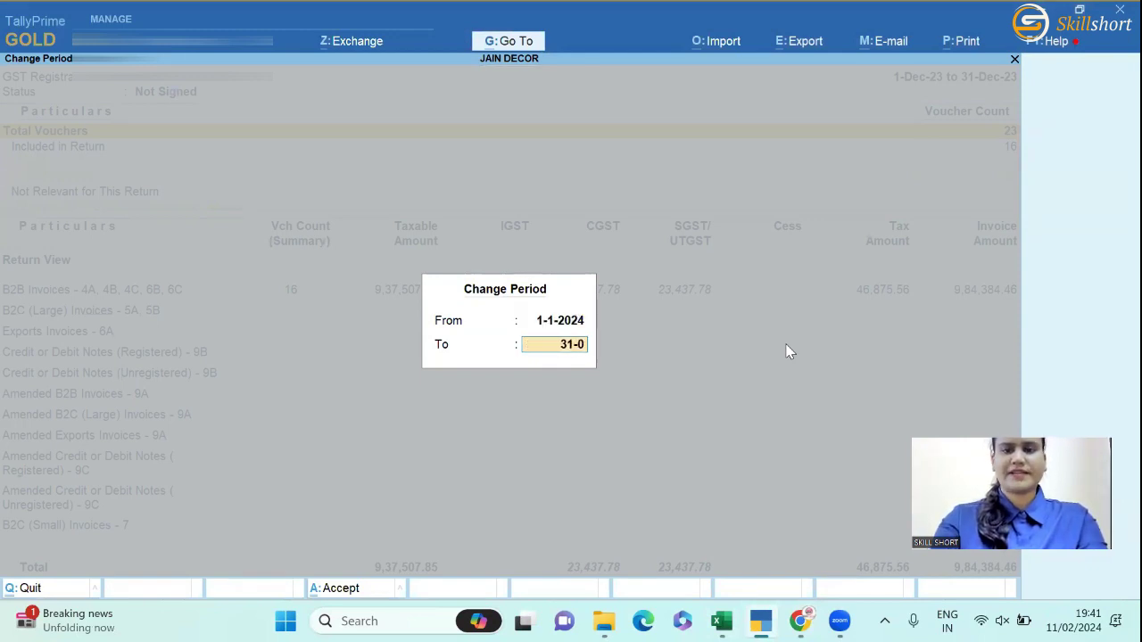
type("1-2024")
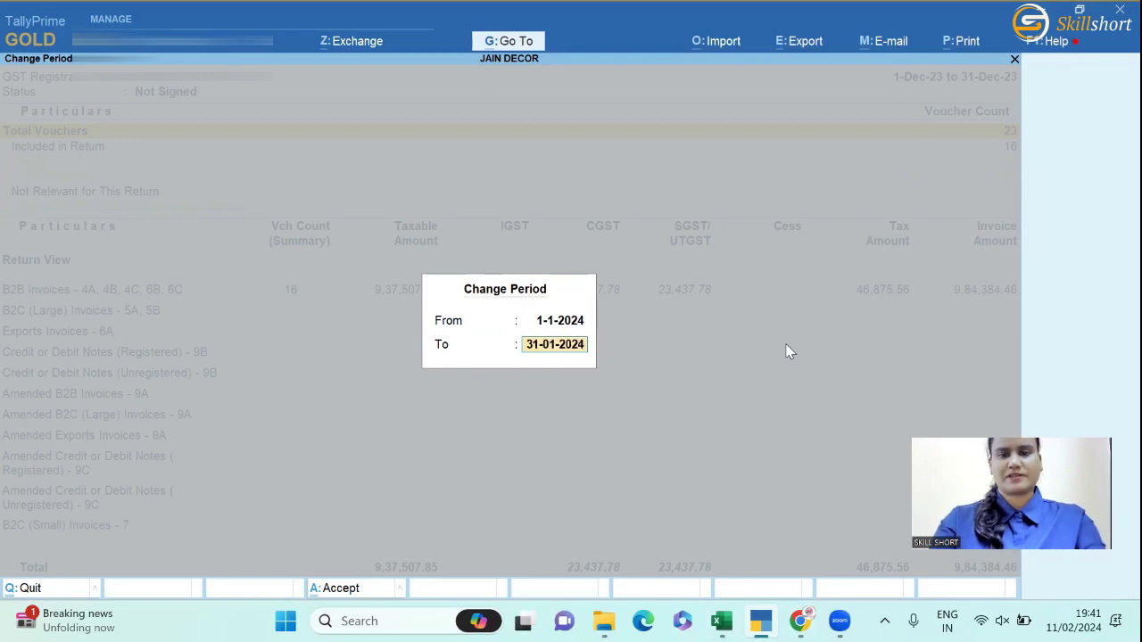
- Apply 31-01-2024 as the end date and review the January 2024 GSTR-1 sections
key("Return")
key("Down")
key("Down")
key("Down")
key("Down")
key("Down")
key("Down")
key("Down")
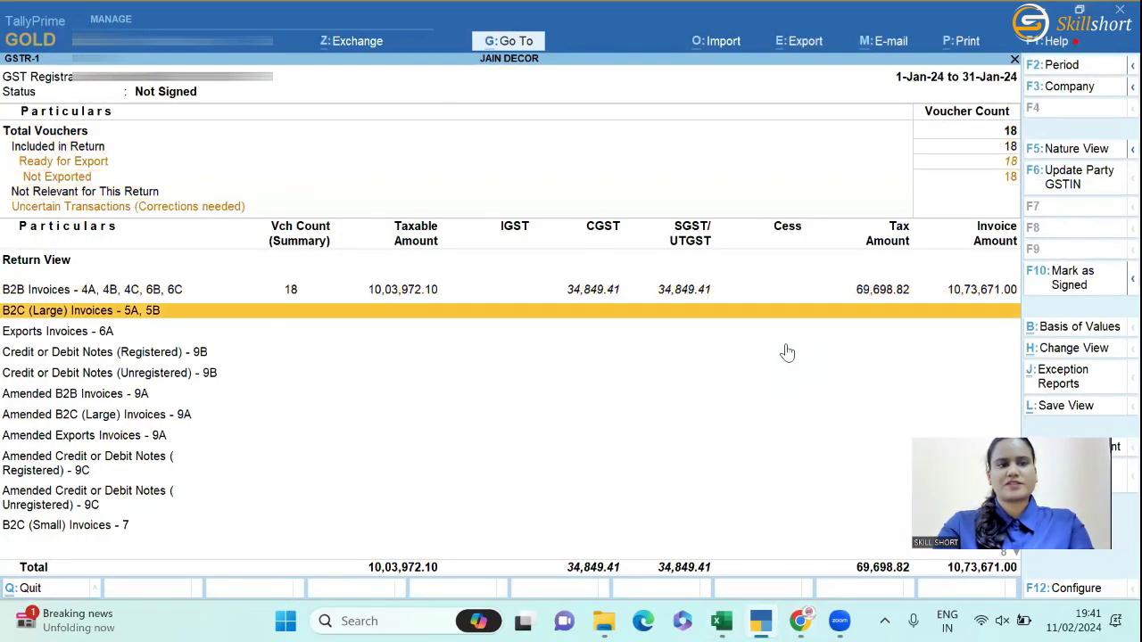
key("Up")
key("Down")
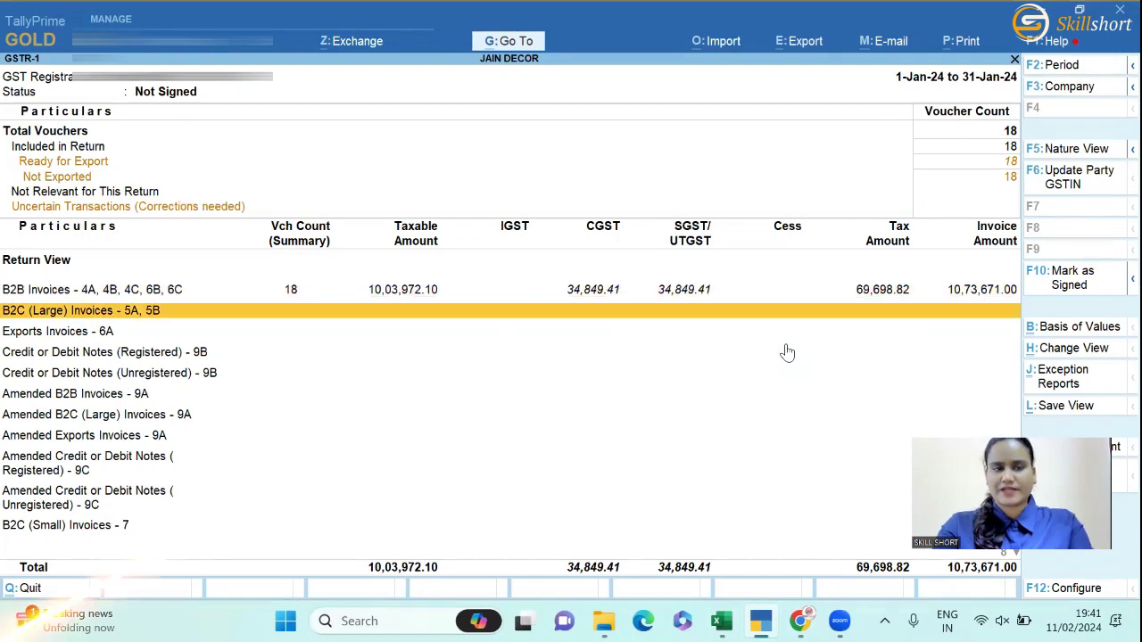
key("Down")
key("Down")
key("Up")
key("Up")
key("Up")
key("Up")
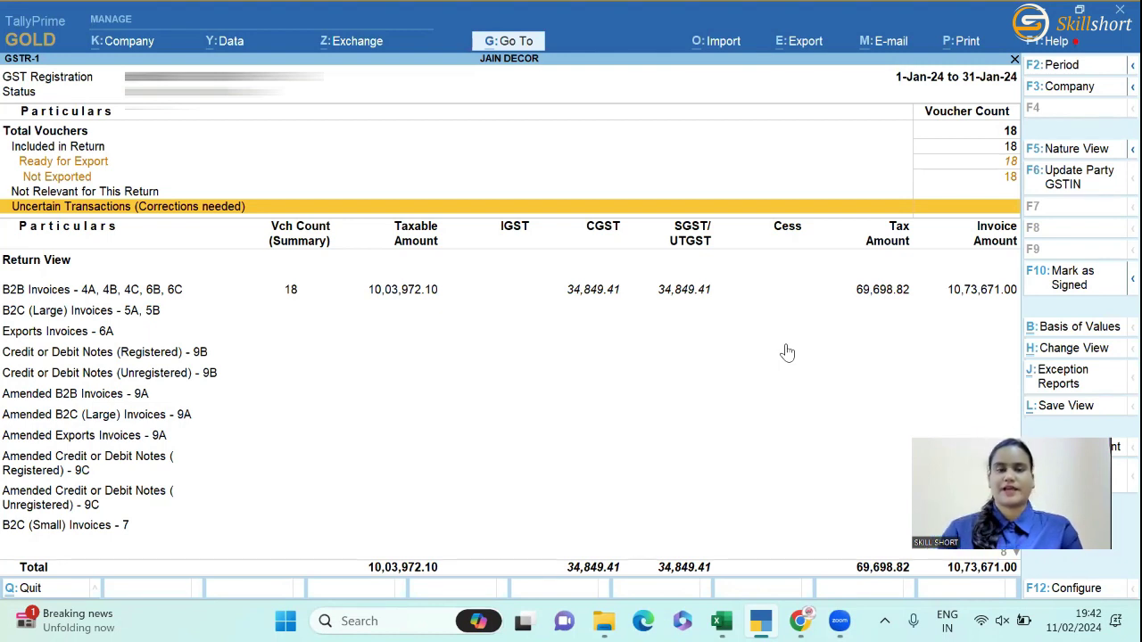
key("Up")
key("Down")
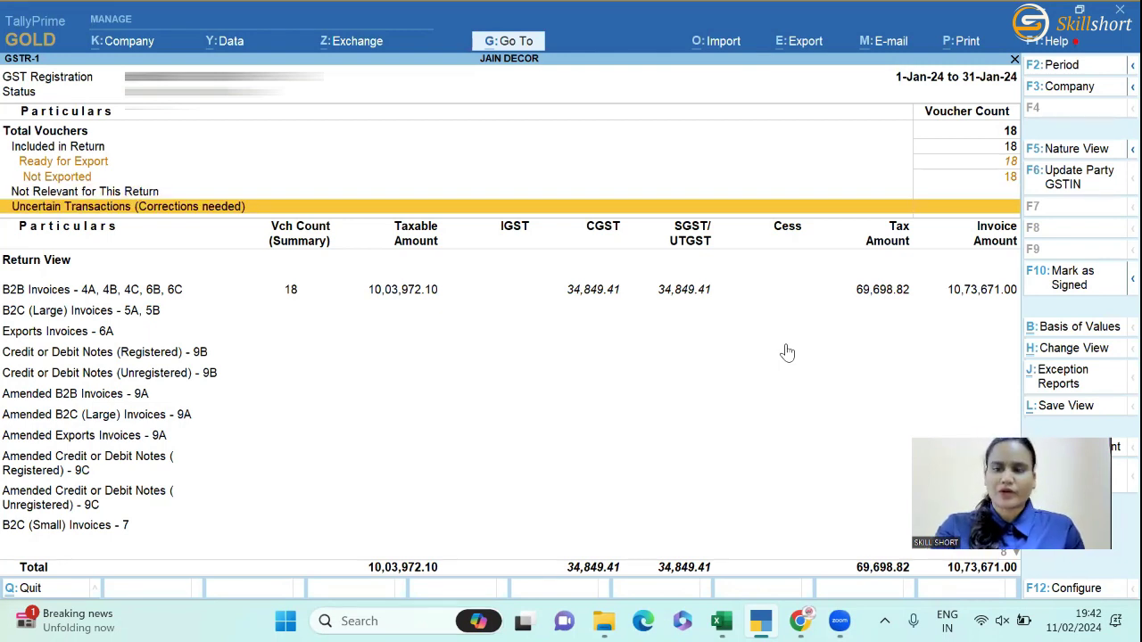
key("Down")
key("Down")
key("Up")
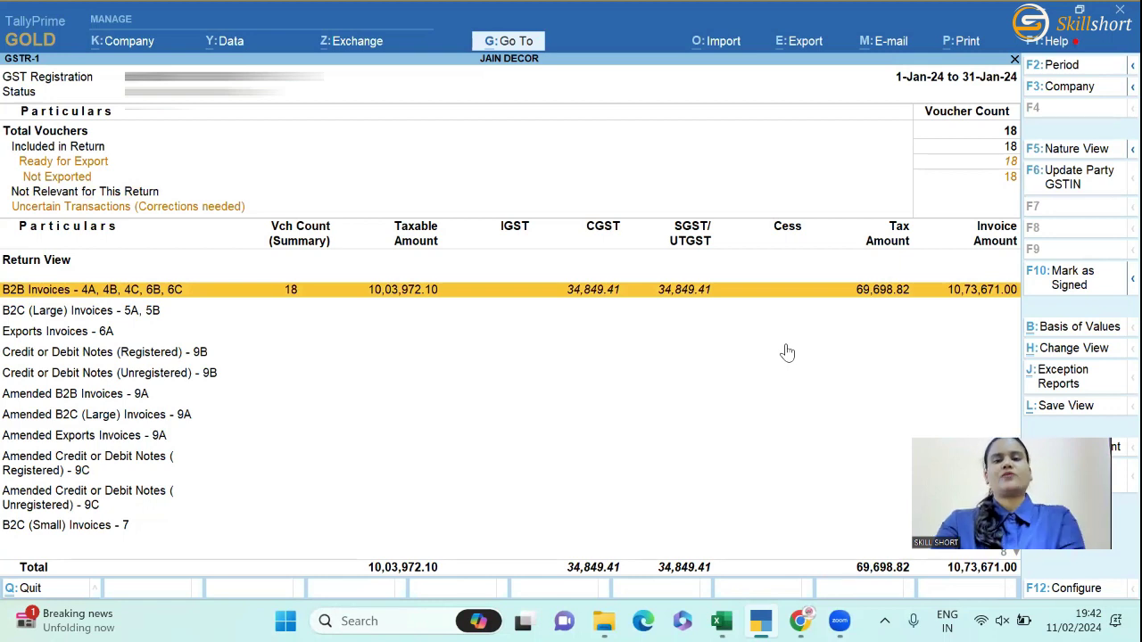
key("Up")
key("Down")
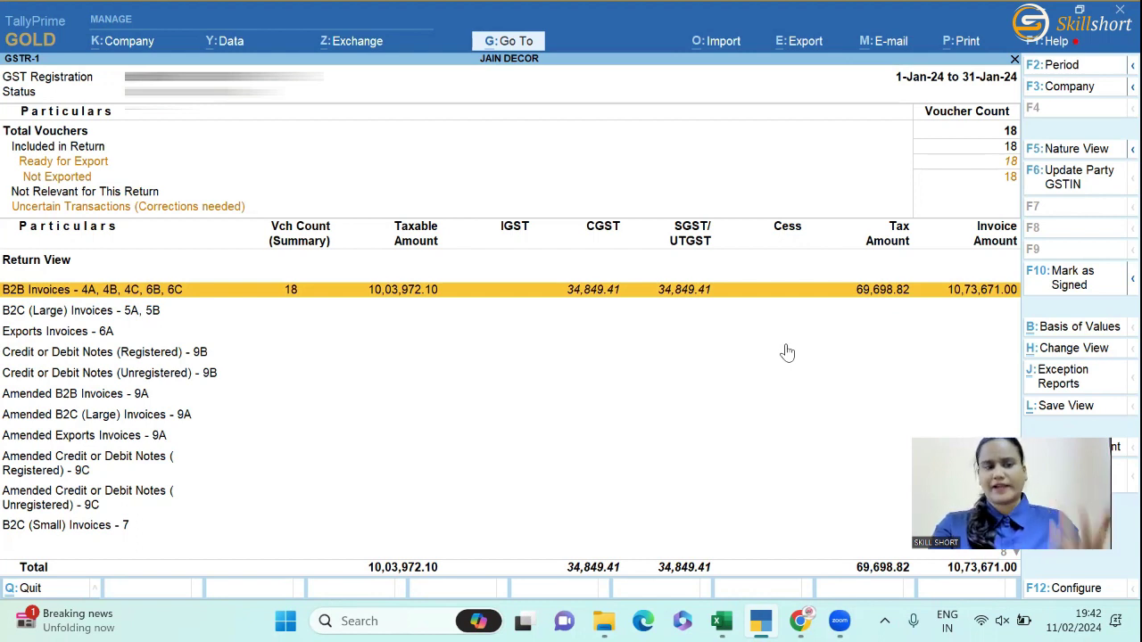
- Drill into the 18 B2B invoices (taxable 10,03,972.10, tax 69,698.82), then return to the report
key("Down")
key("Down")
key("Down")
key("Down")
key("Down")
key("Up")
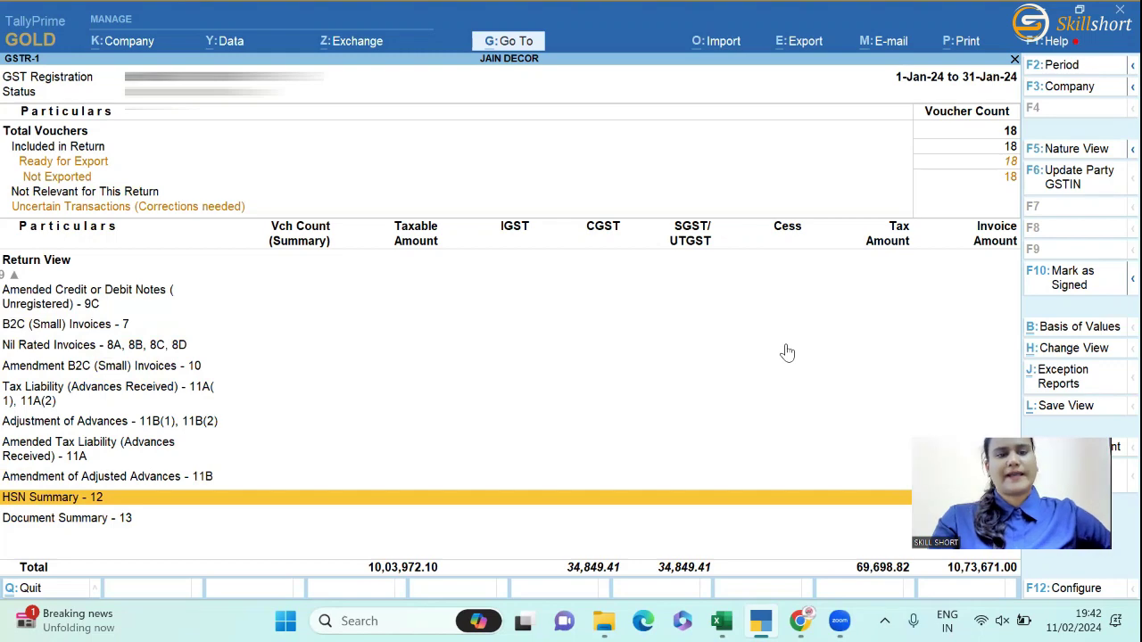
key("Down")
key("Up")
key("Up")
key("Up")
key("Up")
key("Up")
key("Up")
key("Up")
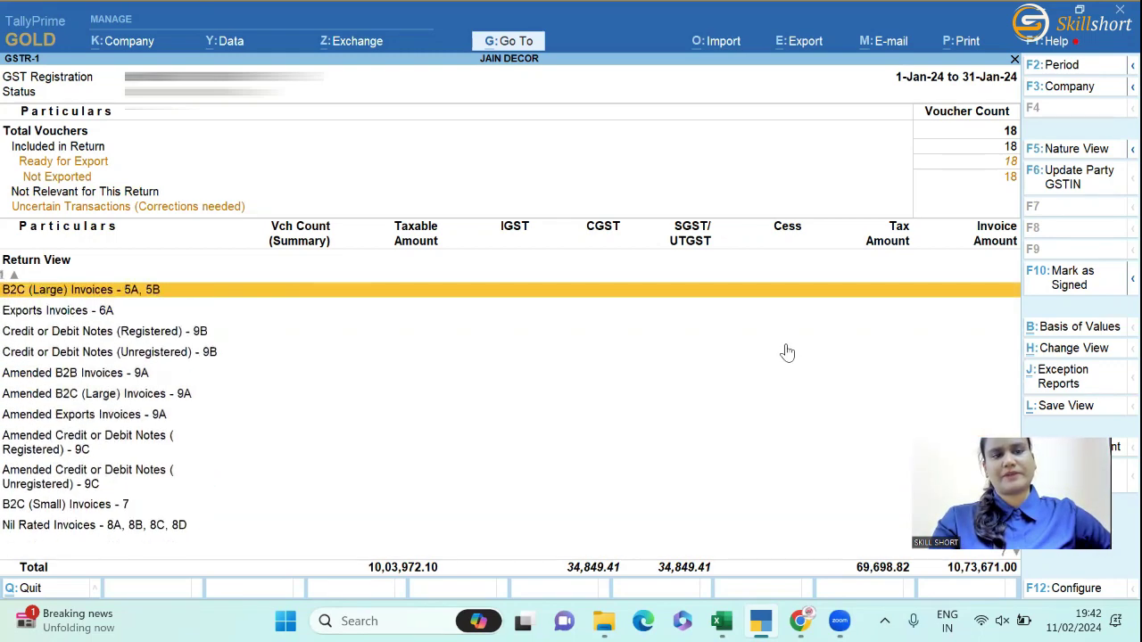
key("Down")
key("Up")
key("Up")
key("Down")
key("Up")
key("Return")
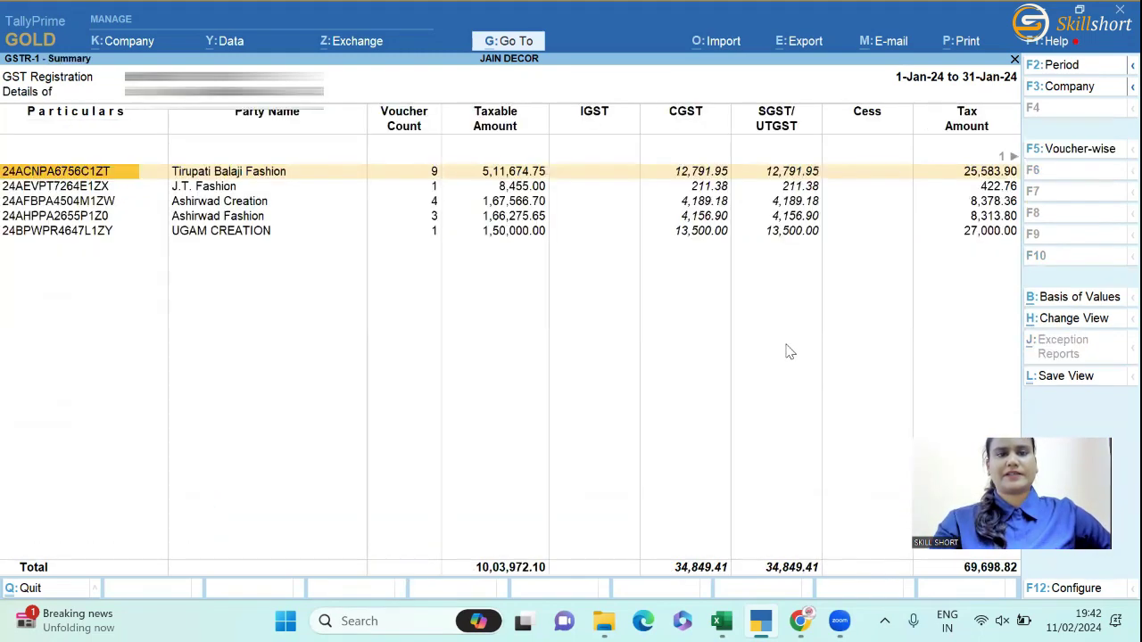
key("Escape")
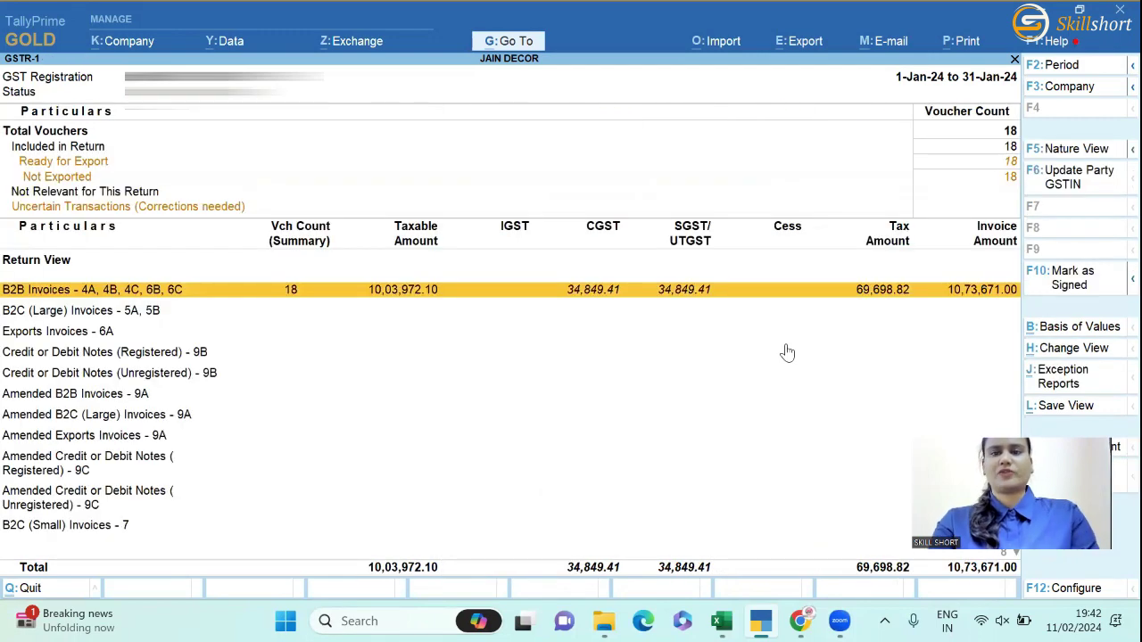
key("Up")
key("Down")
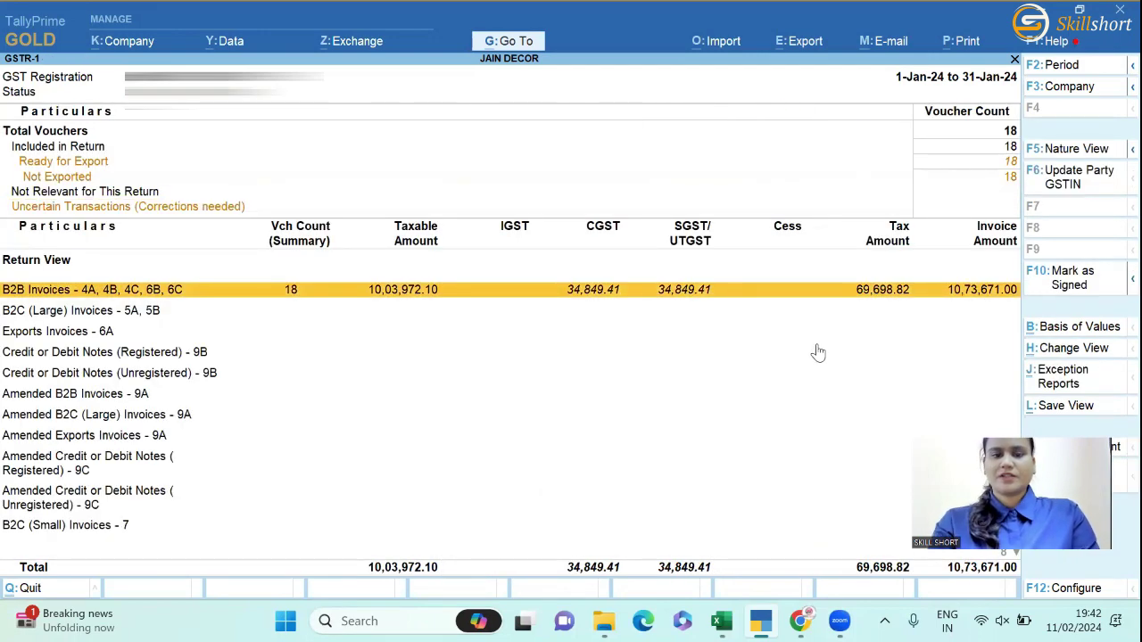
- Start exporting the January 2024 GSTR-1 as JSON through Export > GST Returns
left_click(800, 42)
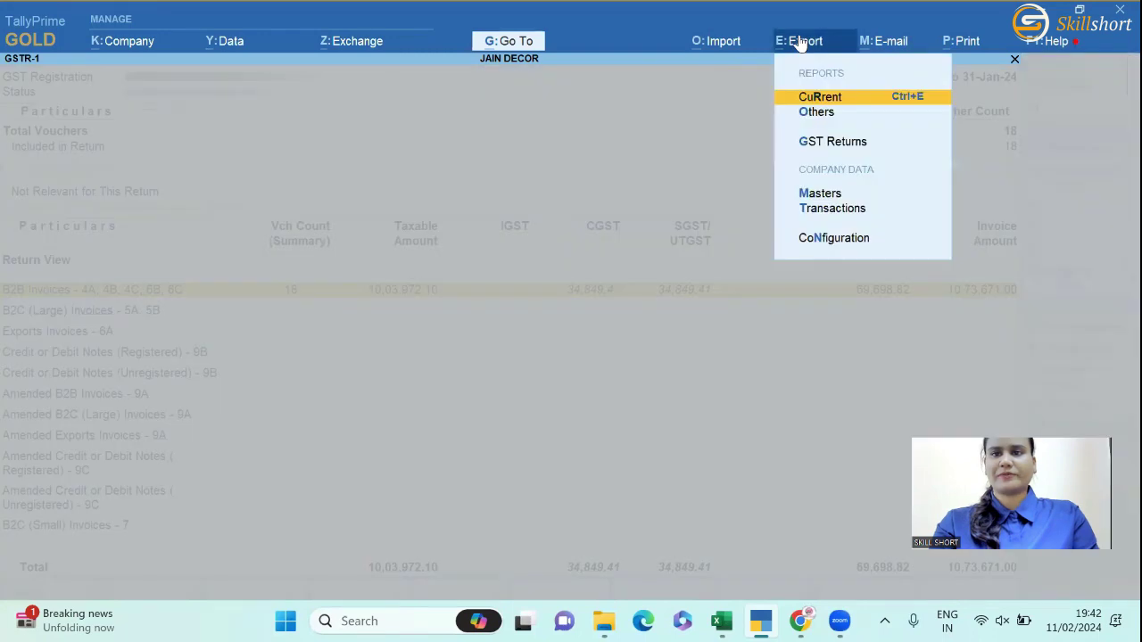
left_click(850, 141)
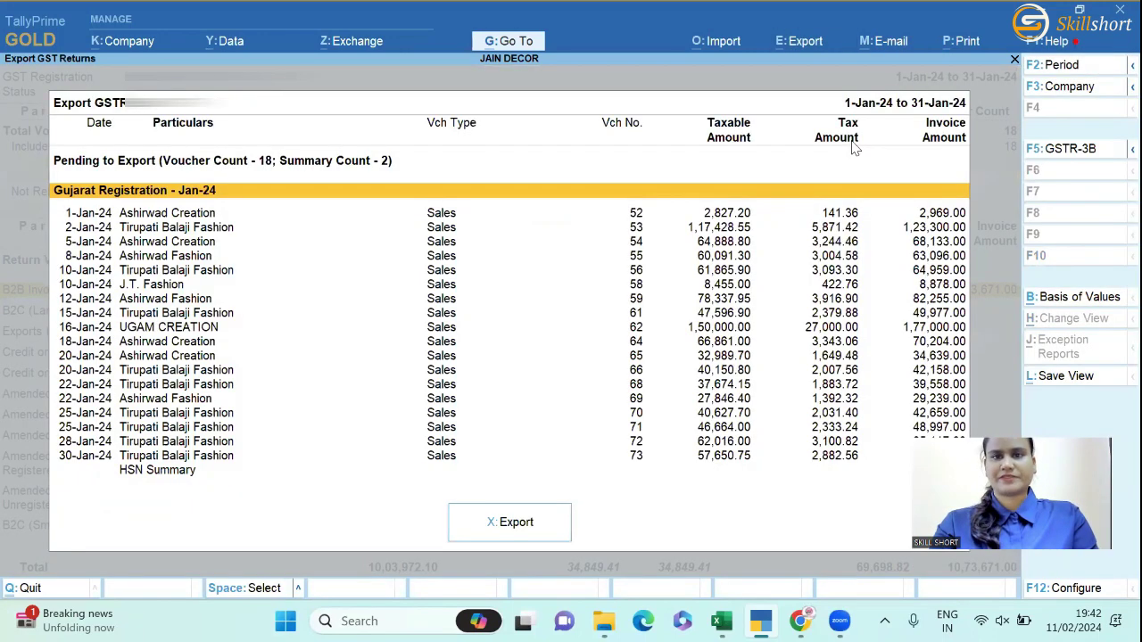
left_click(750, 400)
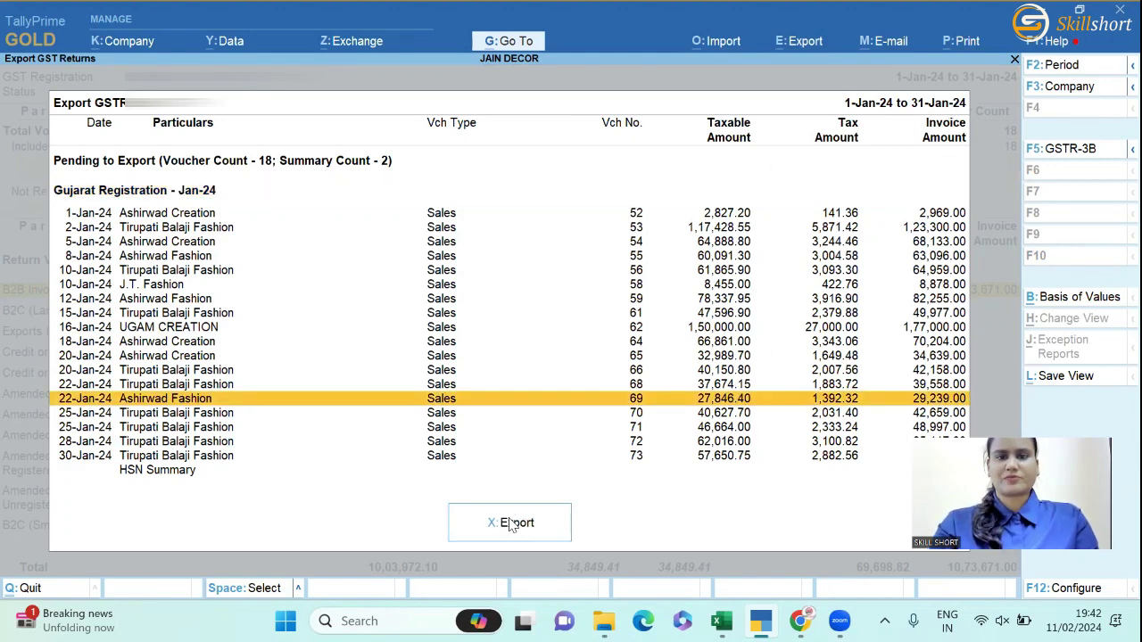
left_click(511, 525)
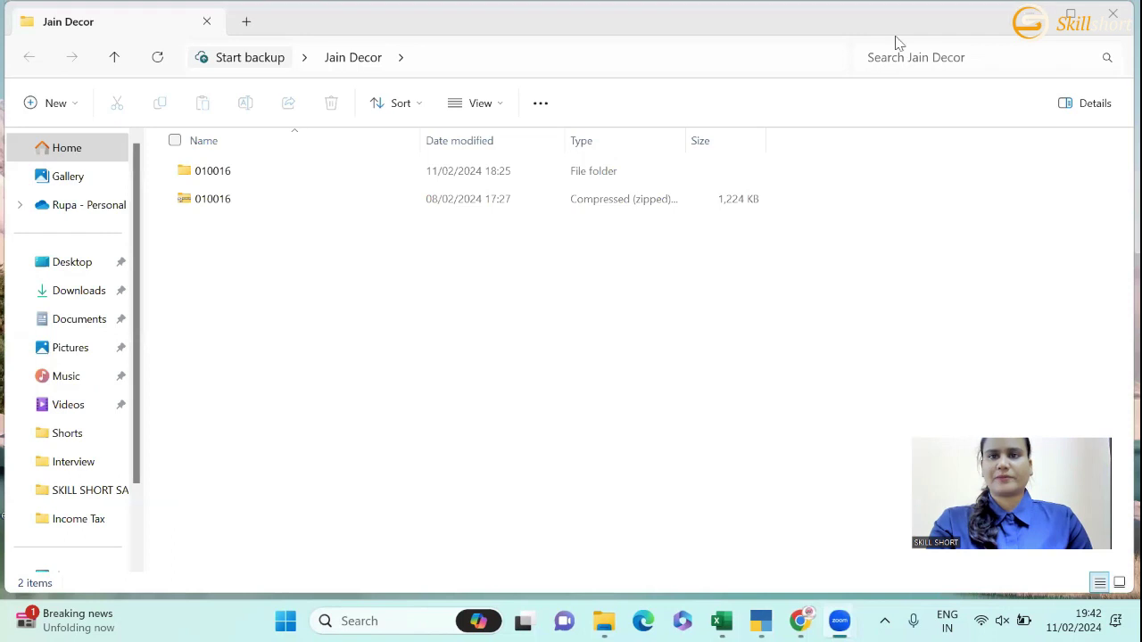
- Check the Jain Decor folder's path in File Explorer, then switch back to TallyPrime
left_click(937, 332)
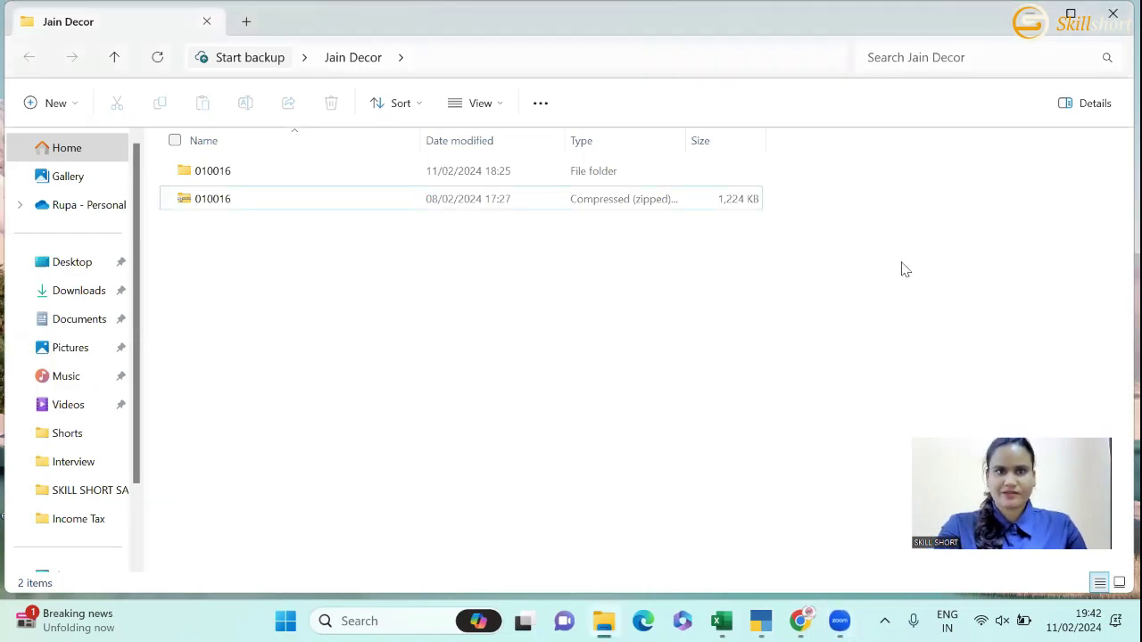
left_click(603, 61)
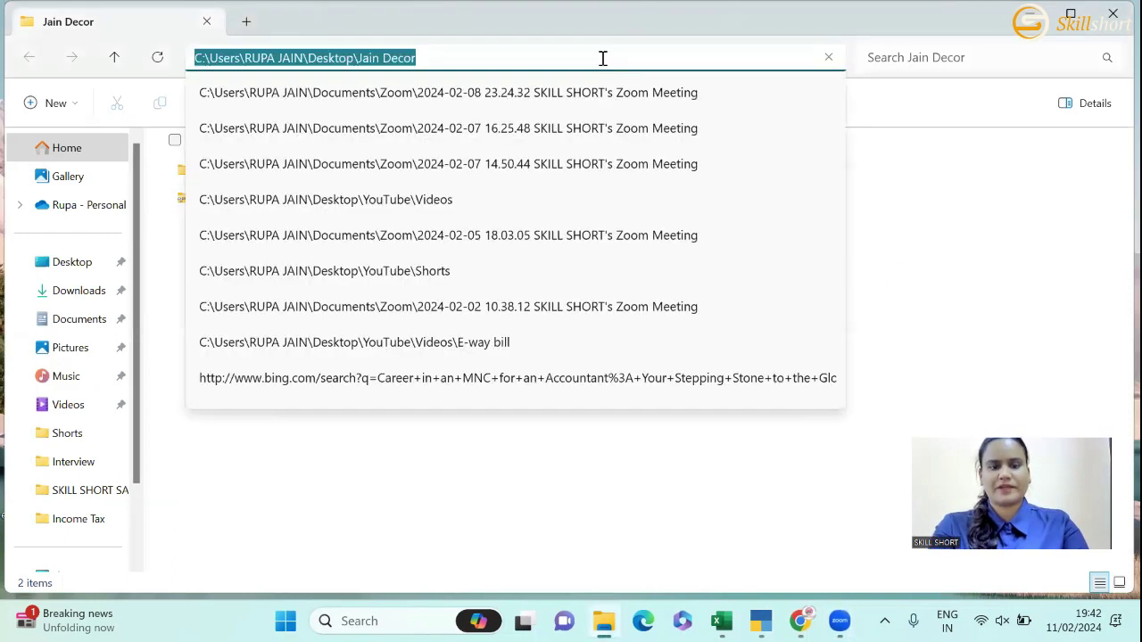
key("alt+Tab")
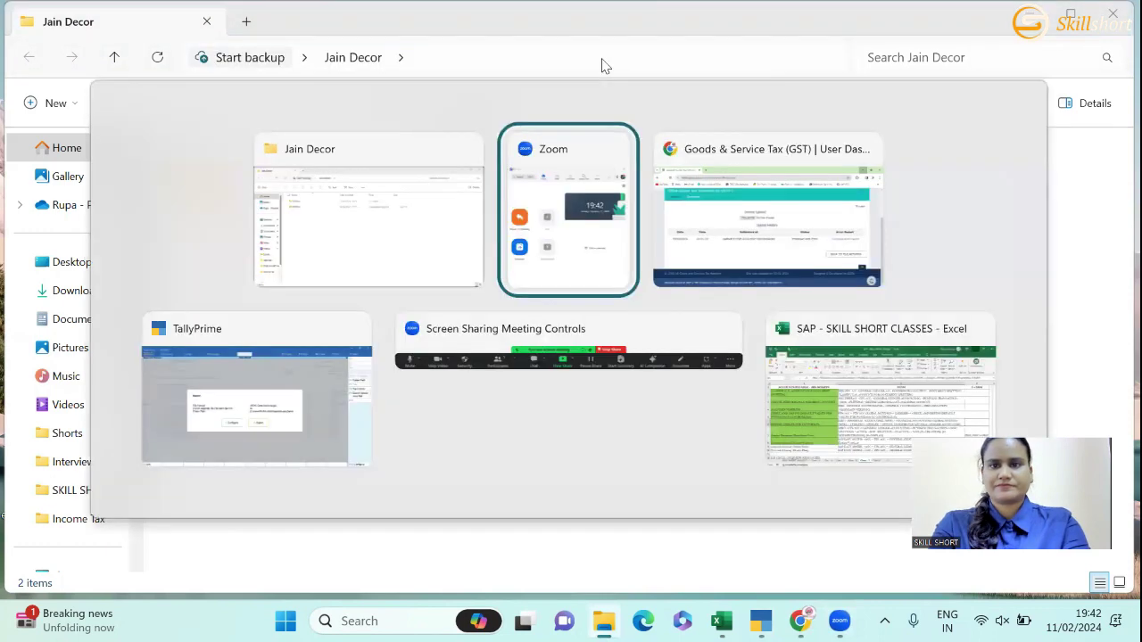
key("alt+Tab")
key("alt+Tab")
key("alt+Tab")
key("alt+Tab")
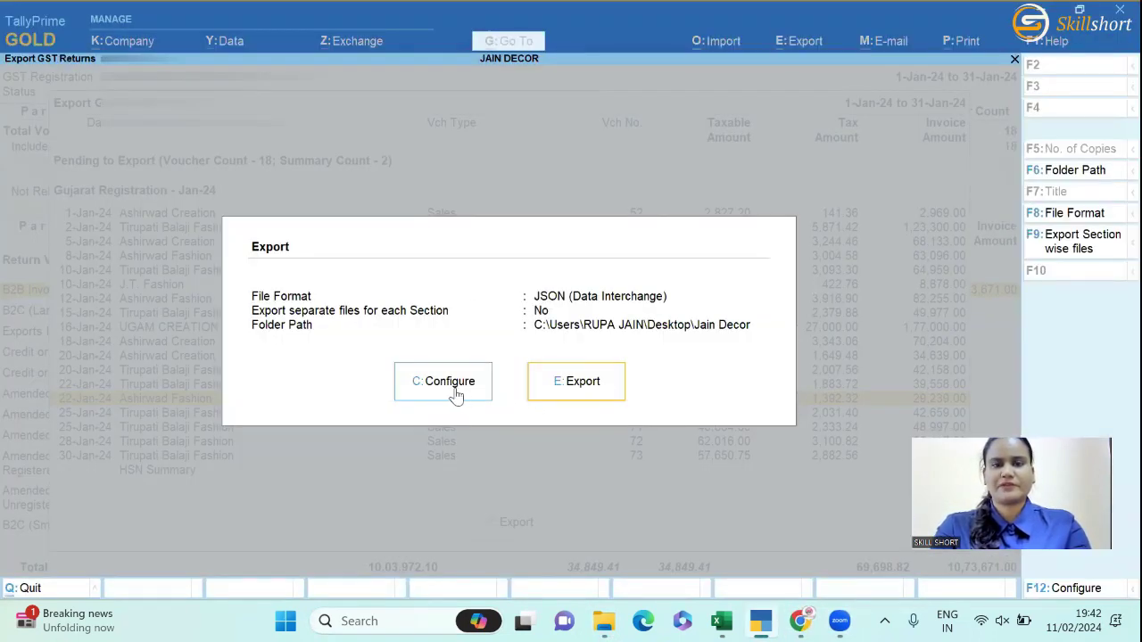
- Export all 20 January 2024 GSTR-1 documents as JSON into Desktop\Jain Decor
left_click(456, 390)
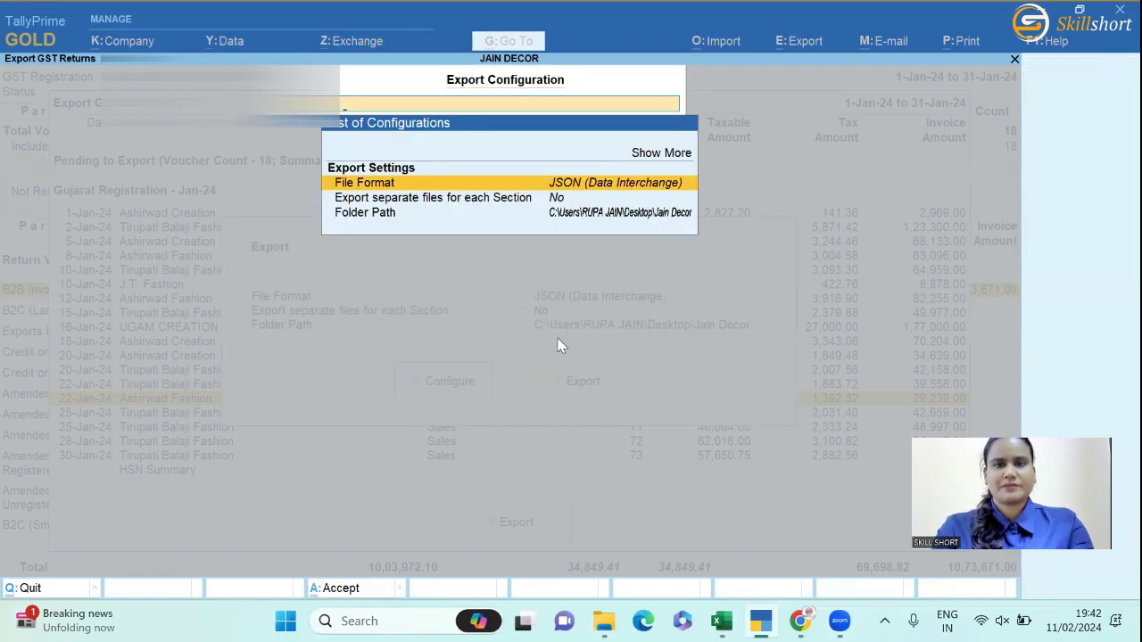
key("Down")
key("Down")
key("Return")
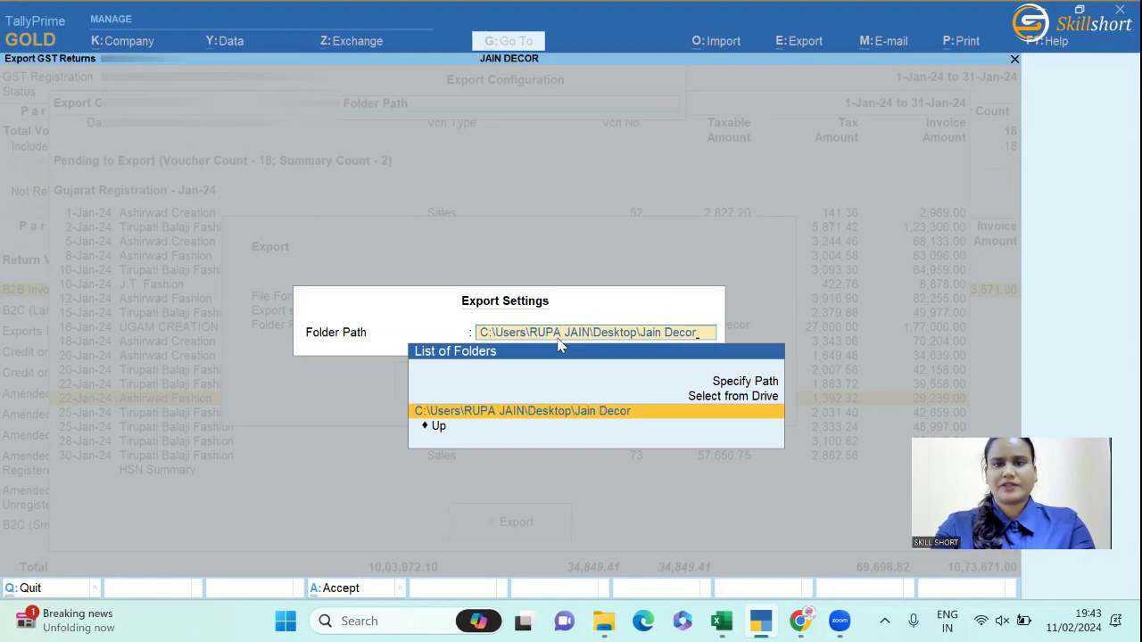
key("Return")
key("Return")
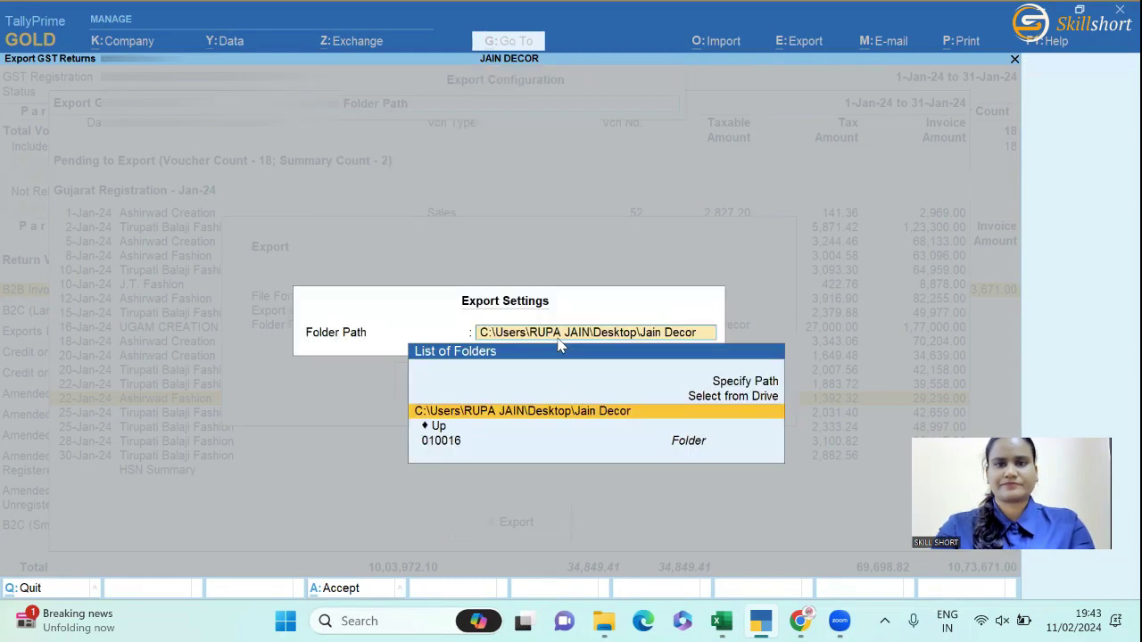
key("Return")
key("Return")
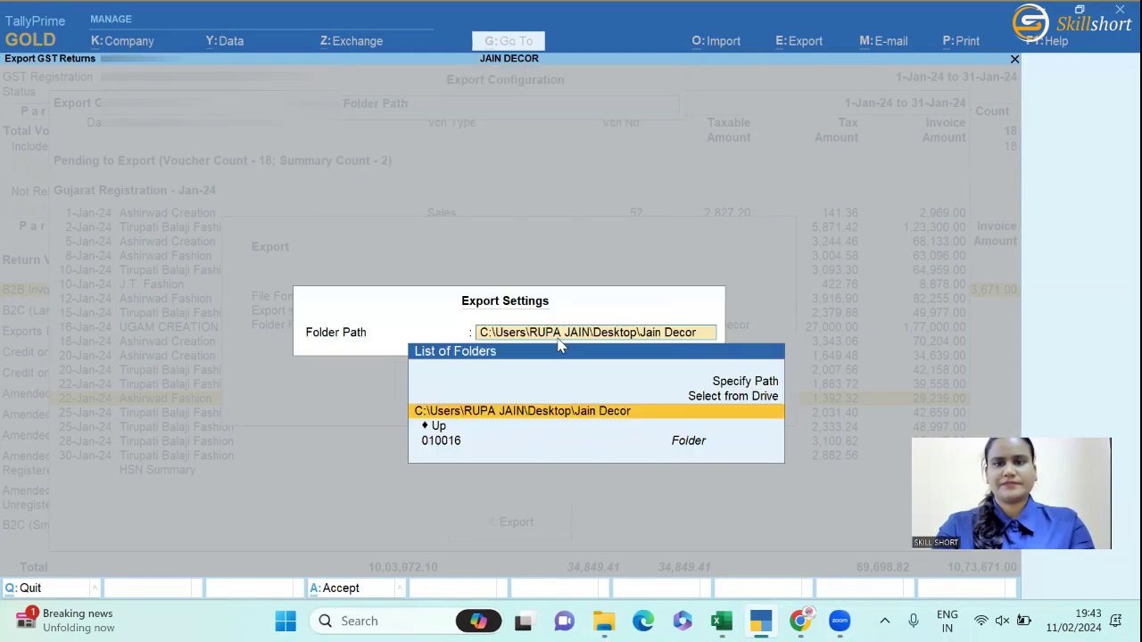
left_click(601, 412)
key("ctrl+a")
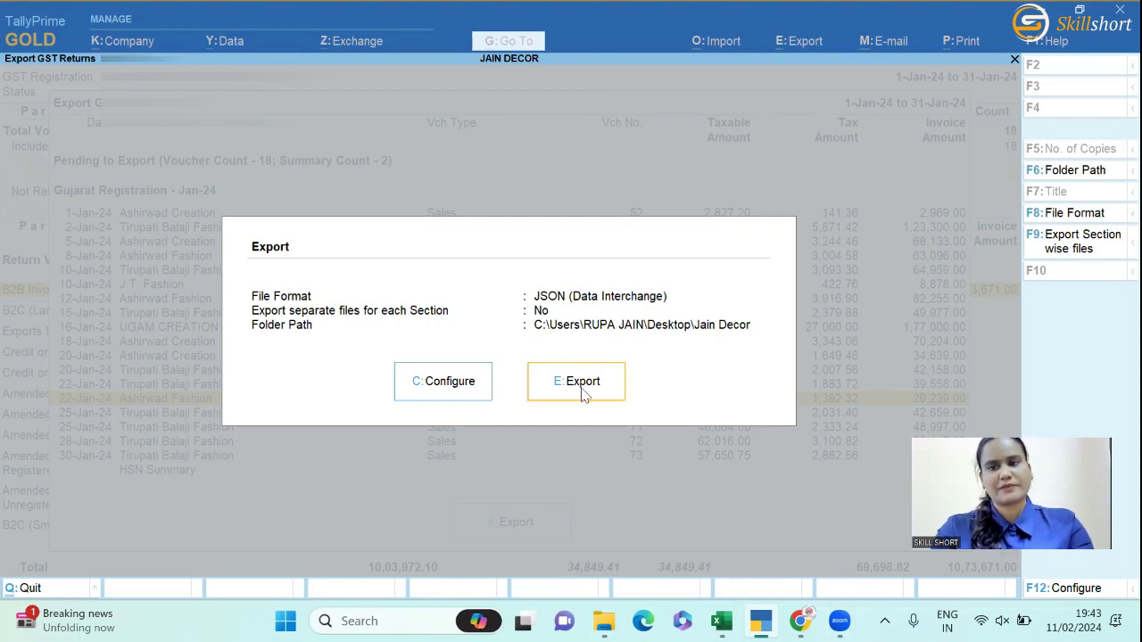
left_click(582, 382)
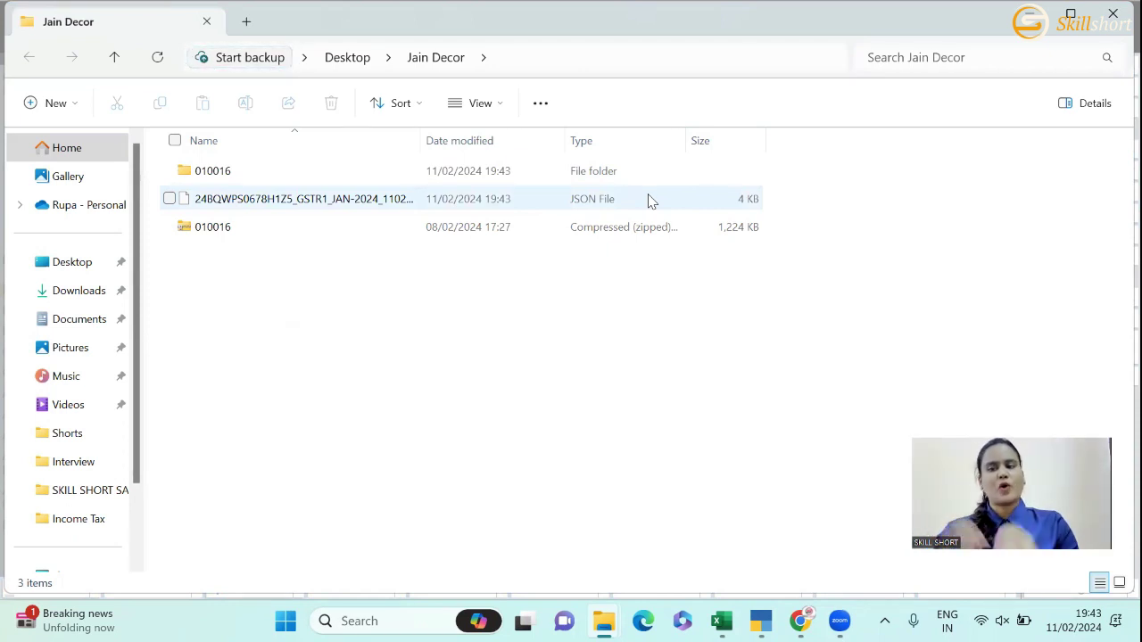
- Check the Jain Decor folder's full path, then return to the GSTR-1 offline upload page
left_click(555, 64)
left_click(555, 58)
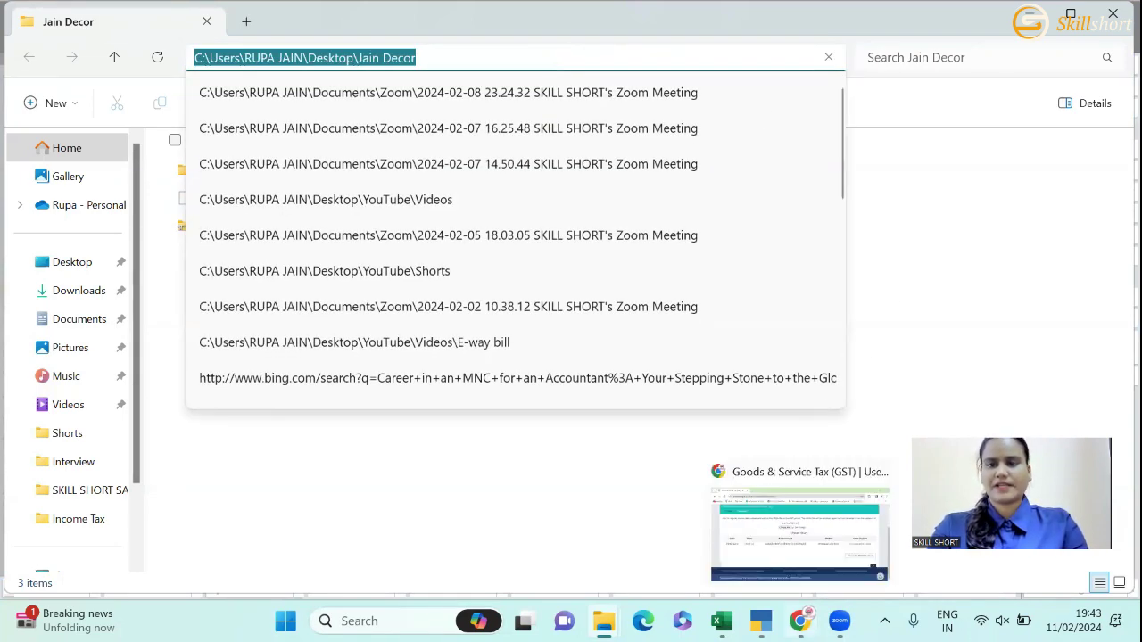
left_click(799, 534)
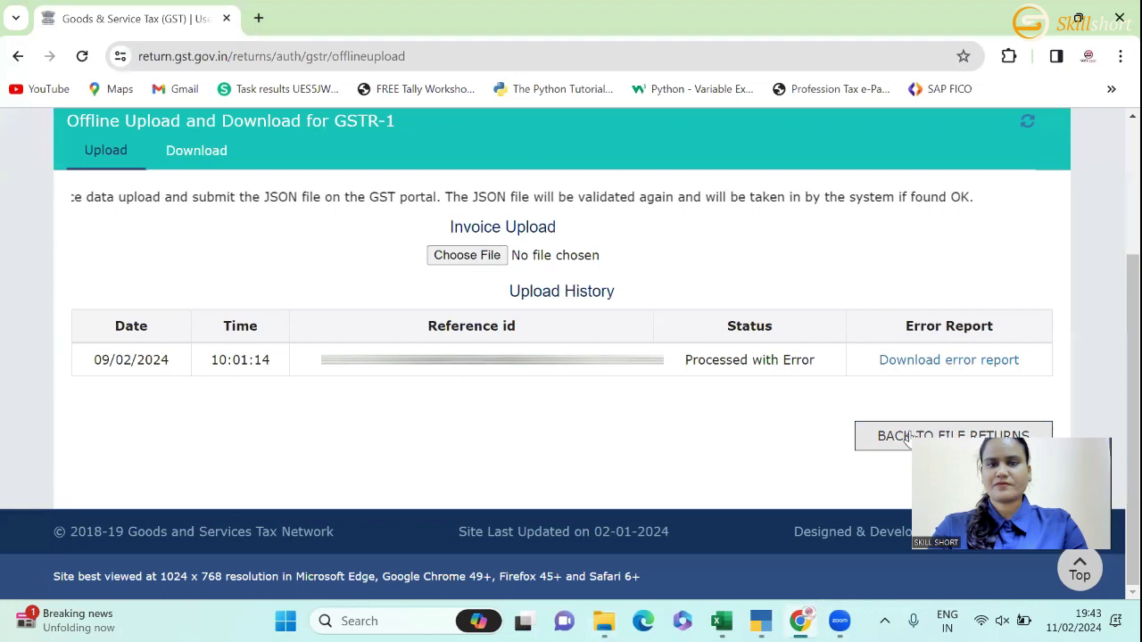
- Upload the exported GSTR-1 January 2024 JSON file from Desktop\Jain Decor
left_click(449, 256)
left_click(449, 256)
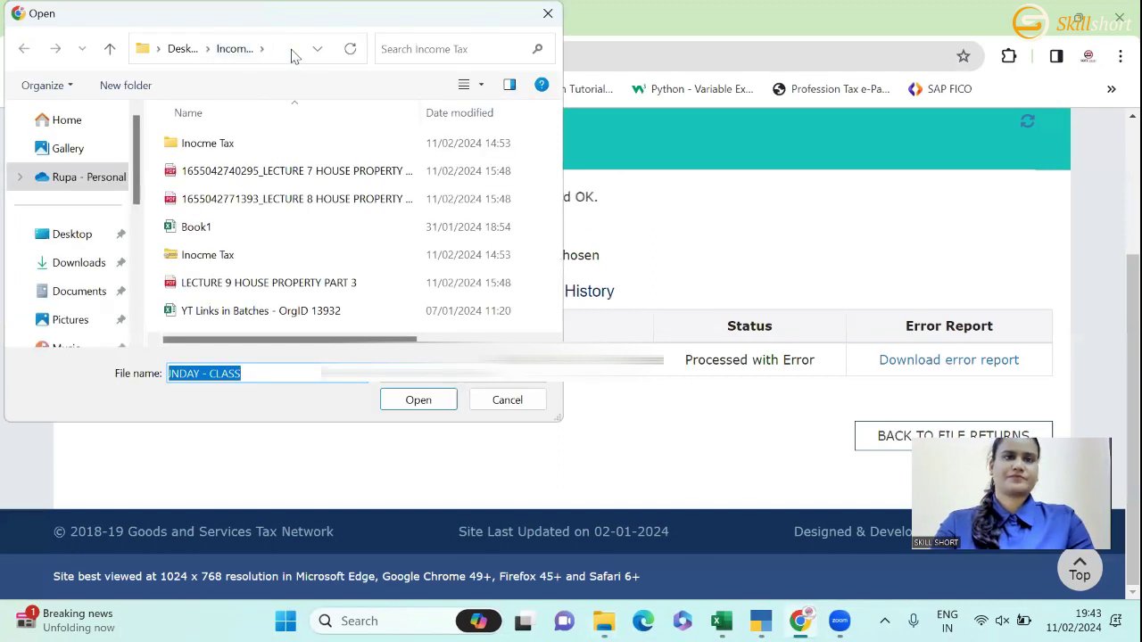
left_click(292, 49)
key("ctrl+v")
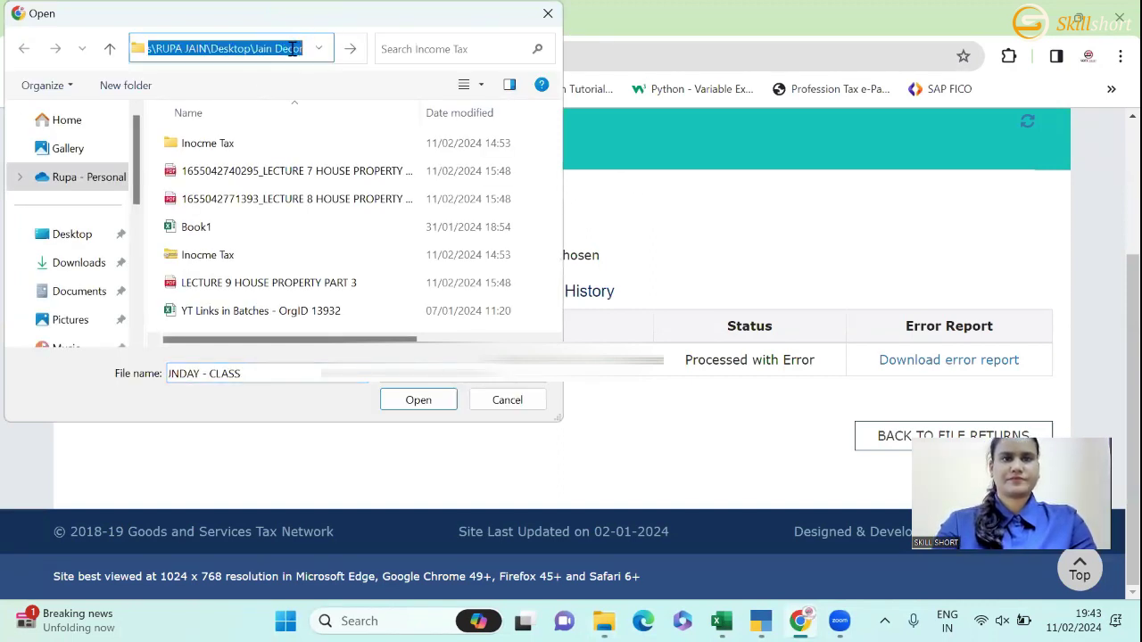
key("Return")
double_click(268, 172)
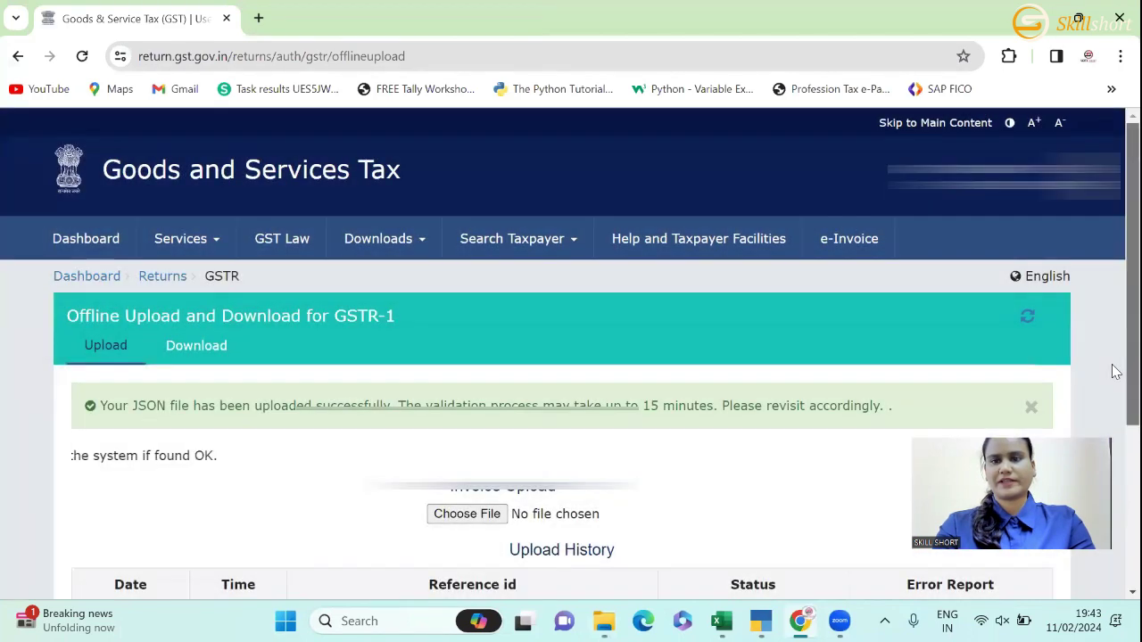
- Refresh the upload history until the new 11/02/2024 upload shows Processed with Error
scroll(1113, 357, "down", 3)
scroll(1115, 276, "up", 2)
scroll(1113, 277, "down", 1)
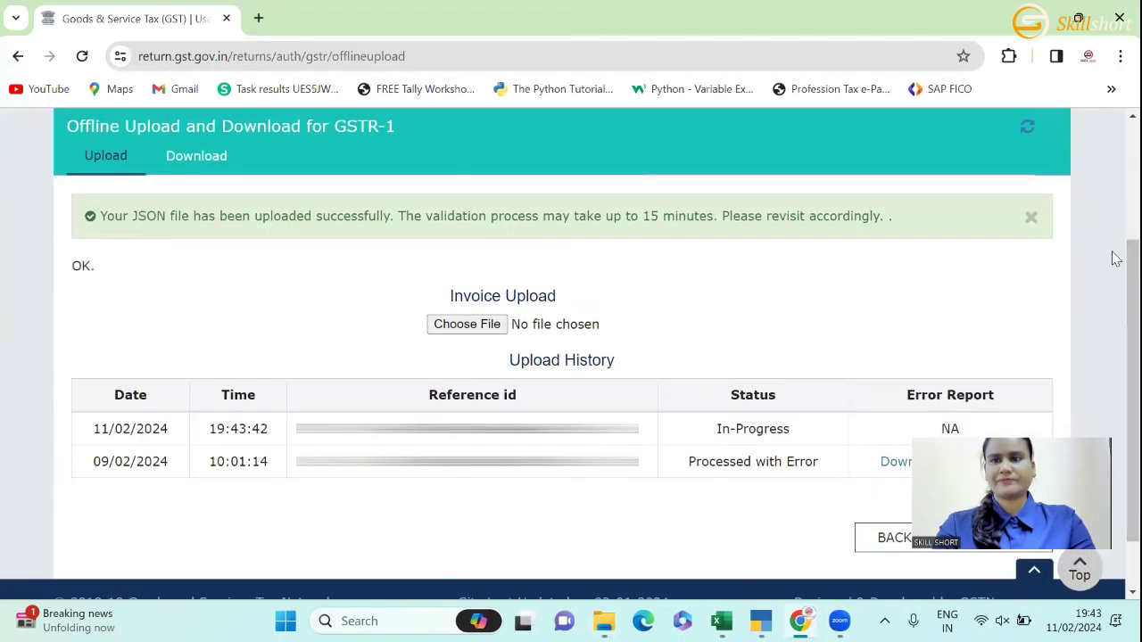
left_click(1027, 129)
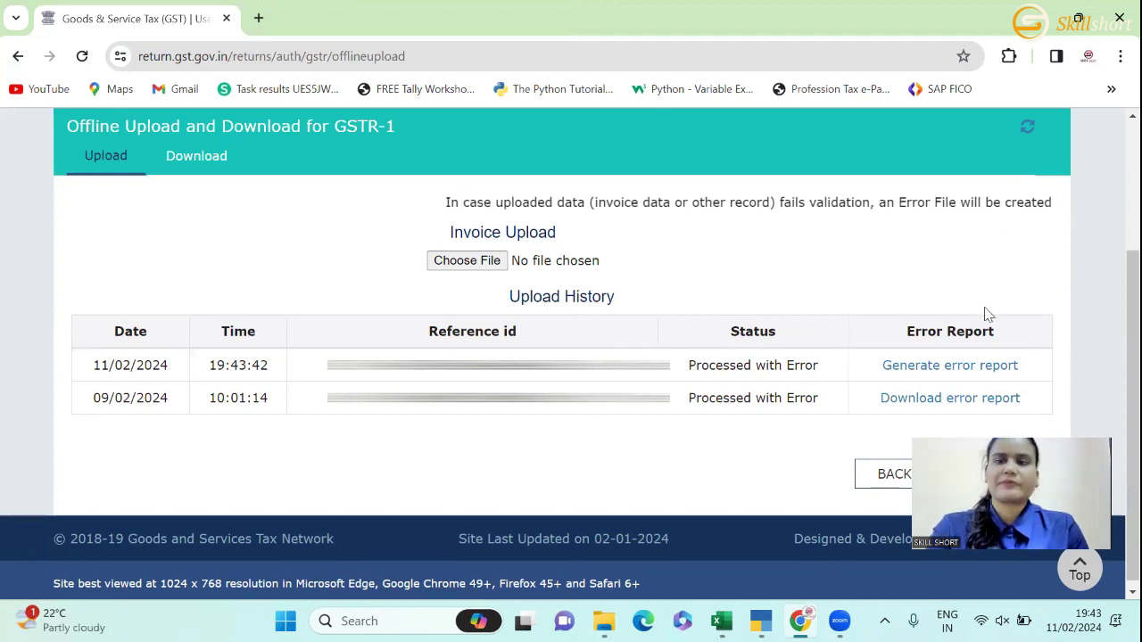
- Request an error report for the 11/02/2024 19:43:42 upload, refresh, and check the Downloads options
left_click(927, 366)
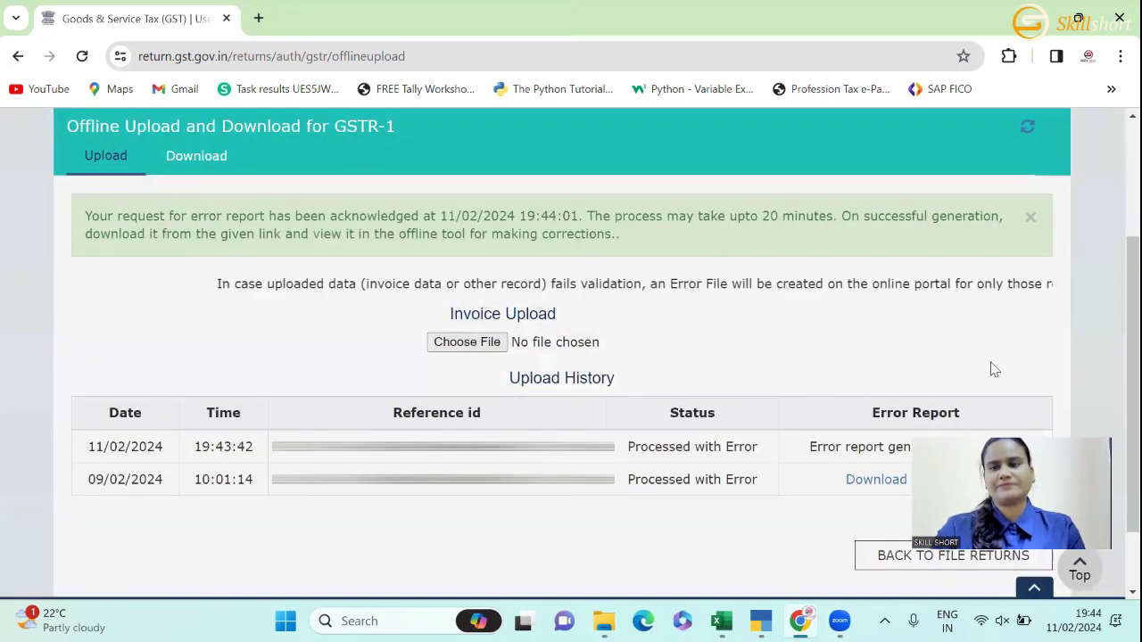
scroll(1070, 258, "up", 3)
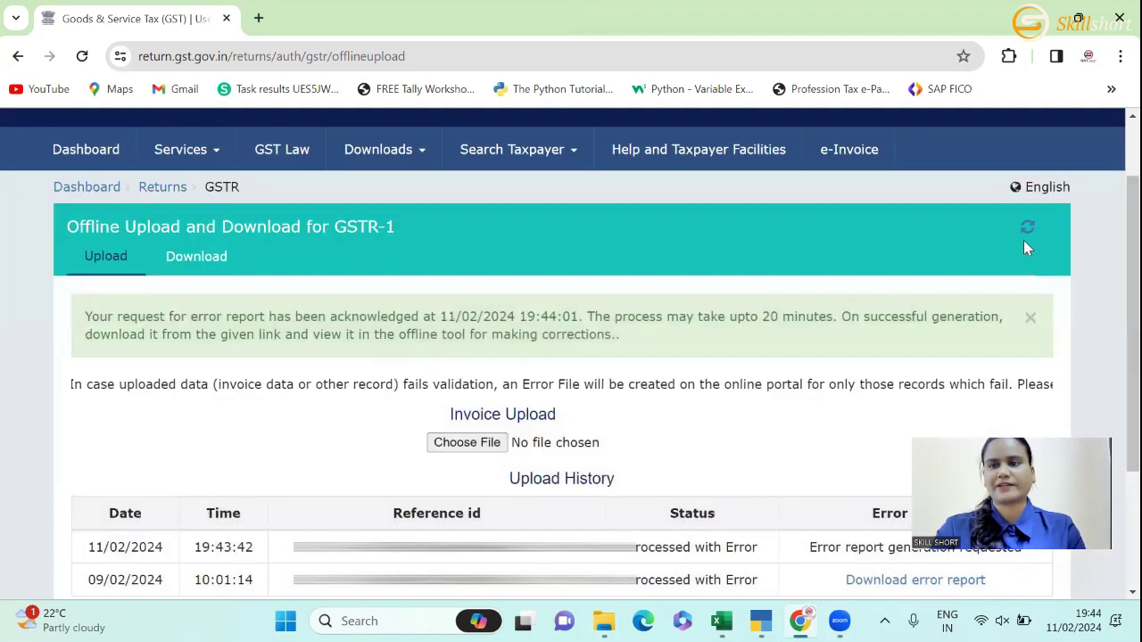
left_click(1024, 230)
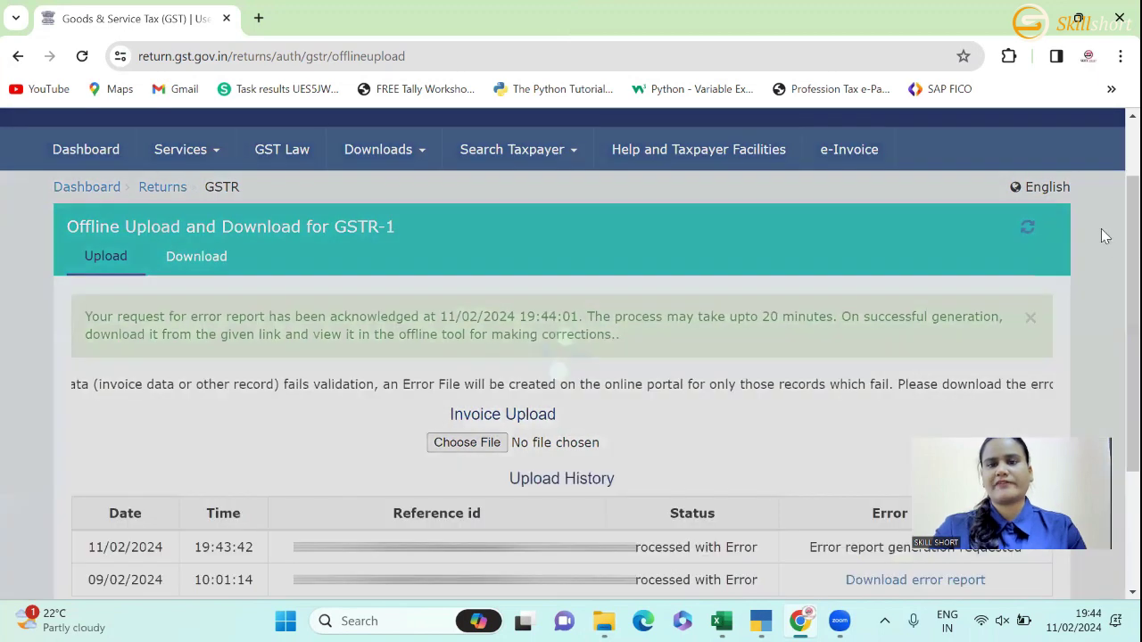
scroll(1113, 356, "down", 2)
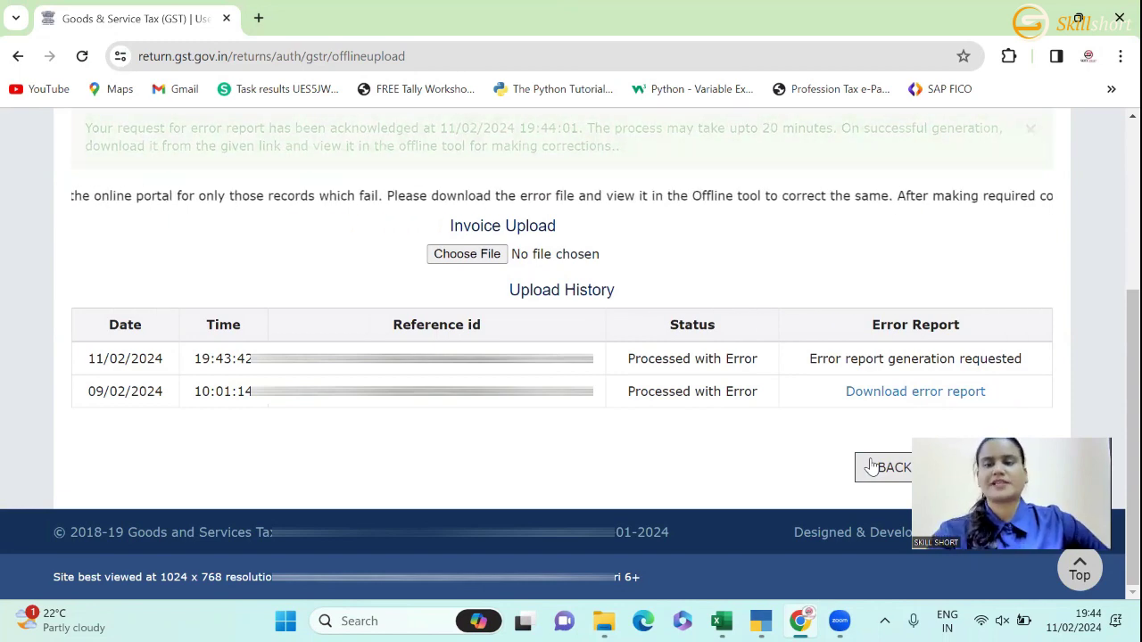
scroll(1106, 233, "up", 1)
scroll(1106, 233, "up", 2)
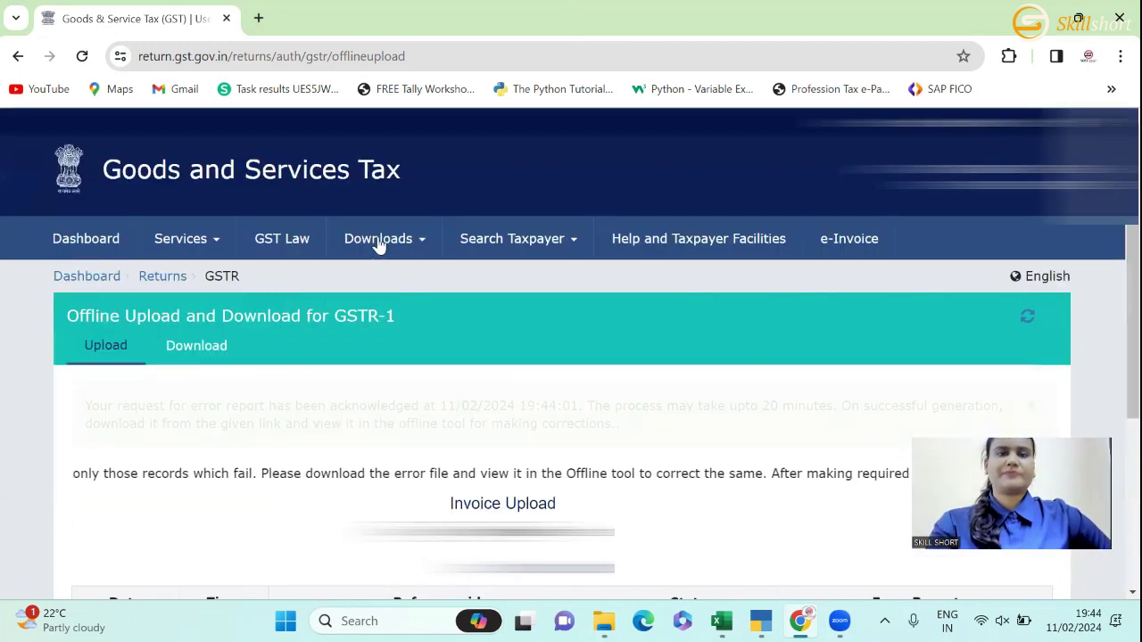
left_click(428, 241)
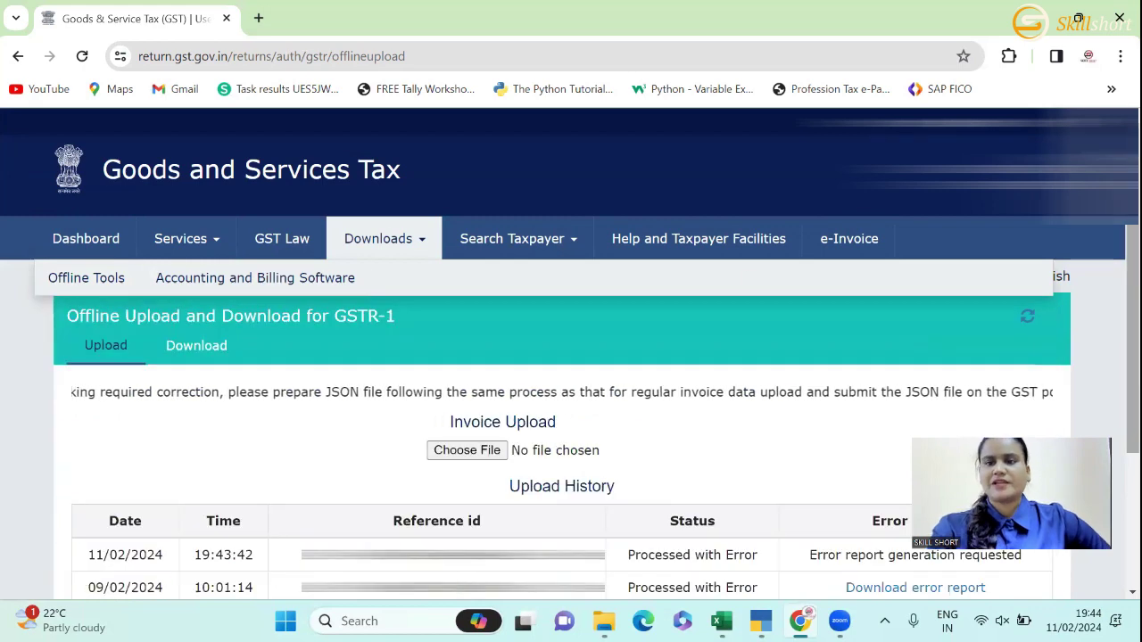
scroll(1114, 343, "down", 3)
scroll(1113, 344, "down", 1)
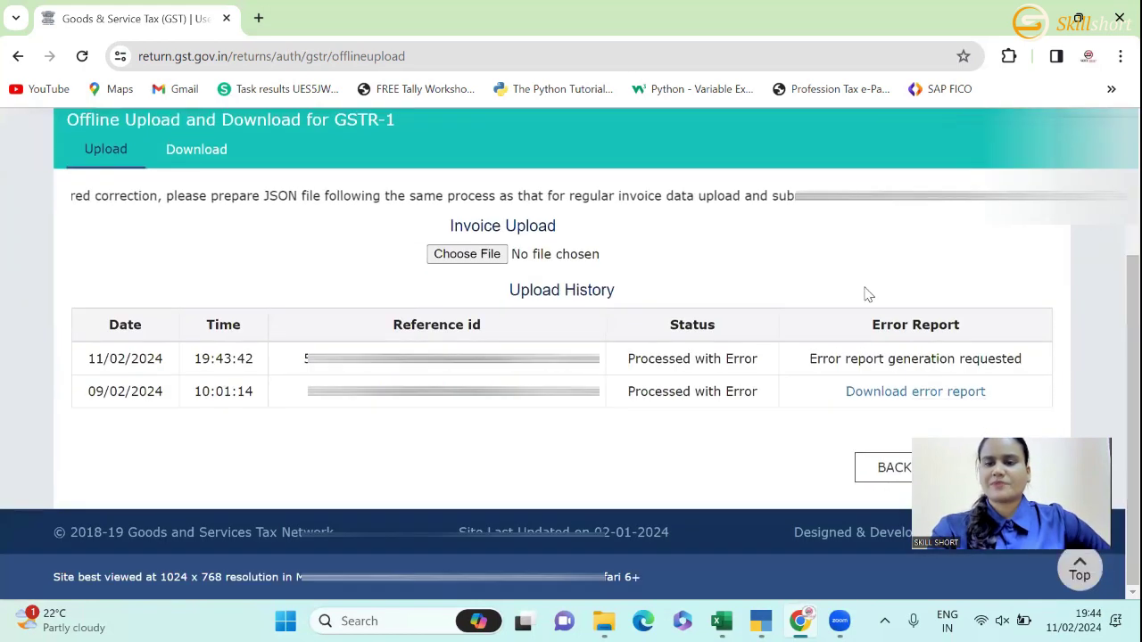
- Save the 09/02/2024 upload's error report ZIP into Desktop\Jain Decor
left_click(920, 395)
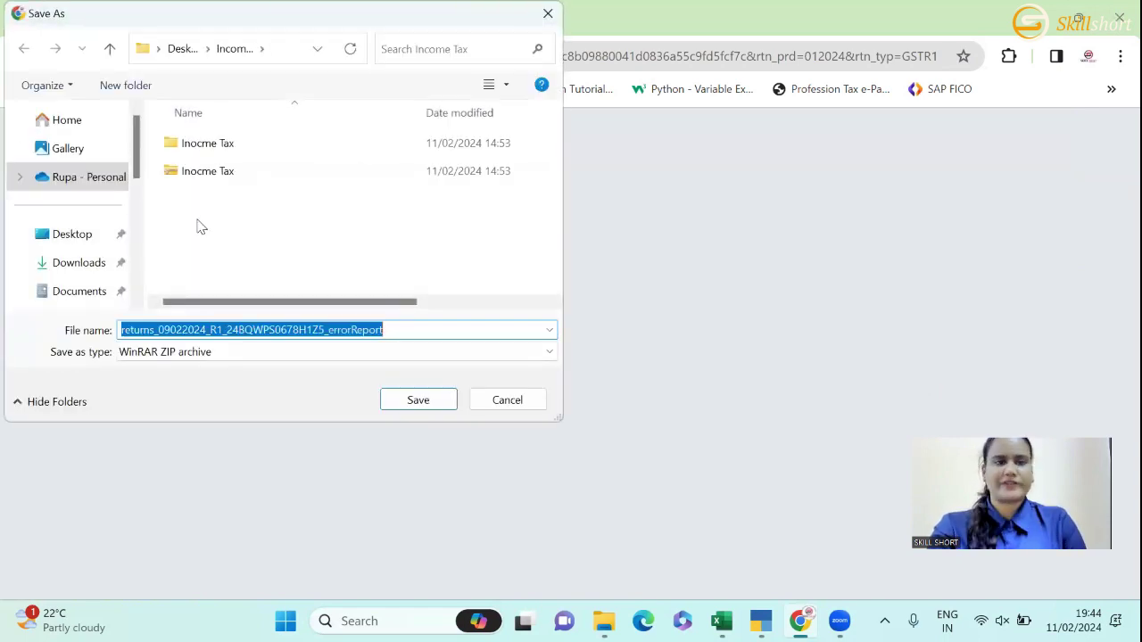
left_click(283, 46)
key("ctrl+v")
key("Return")
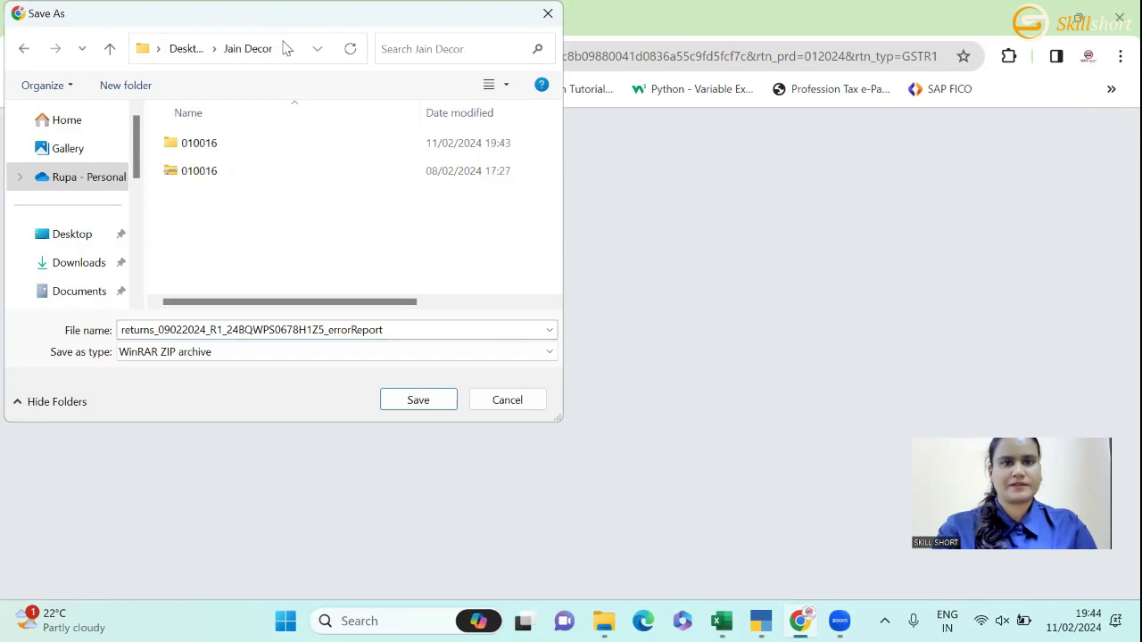
left_click(418, 400)
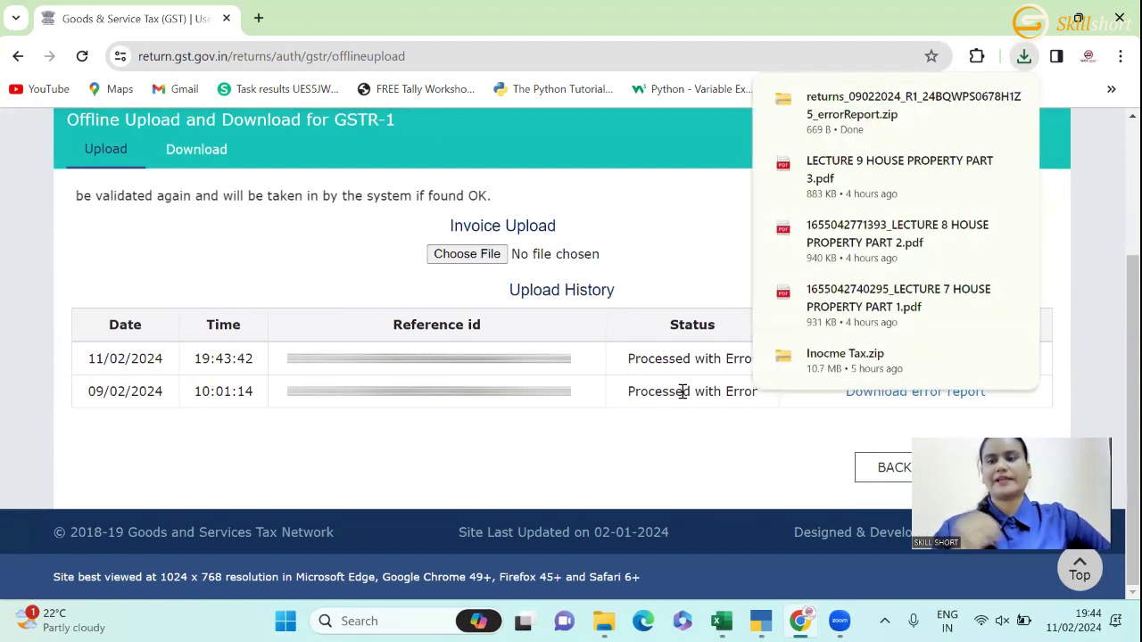
- Minimise the browser, Jain Decor folder and TallyPrime windows, then select the GST Offline Tool shortcut
left_click(1032, 11)
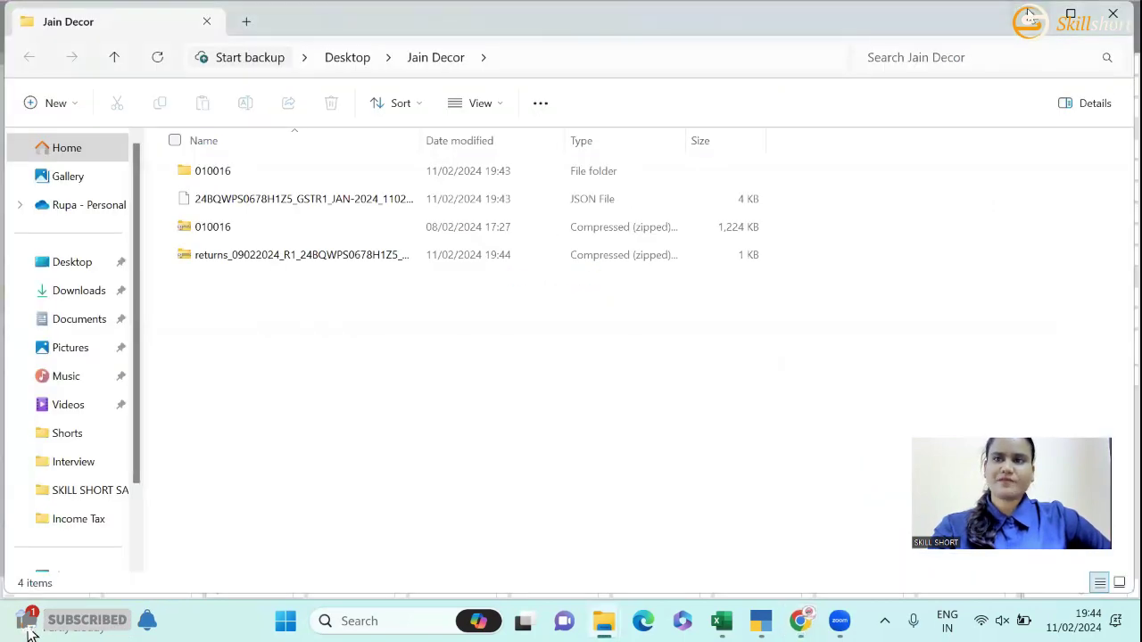
left_click(1032, 11)
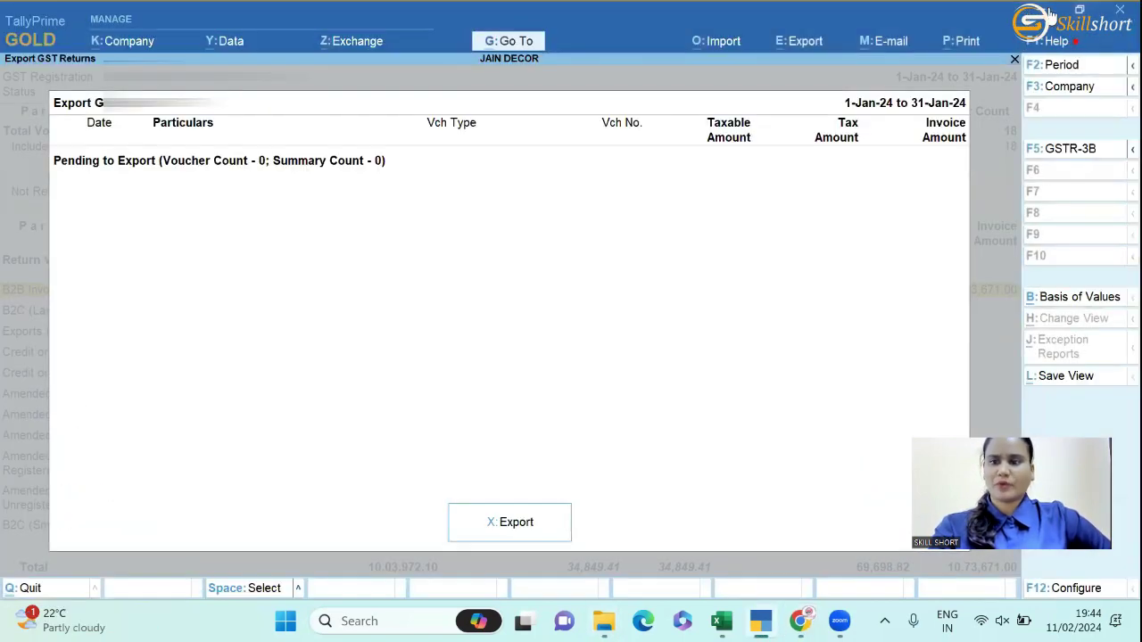
left_click(1050, 16)
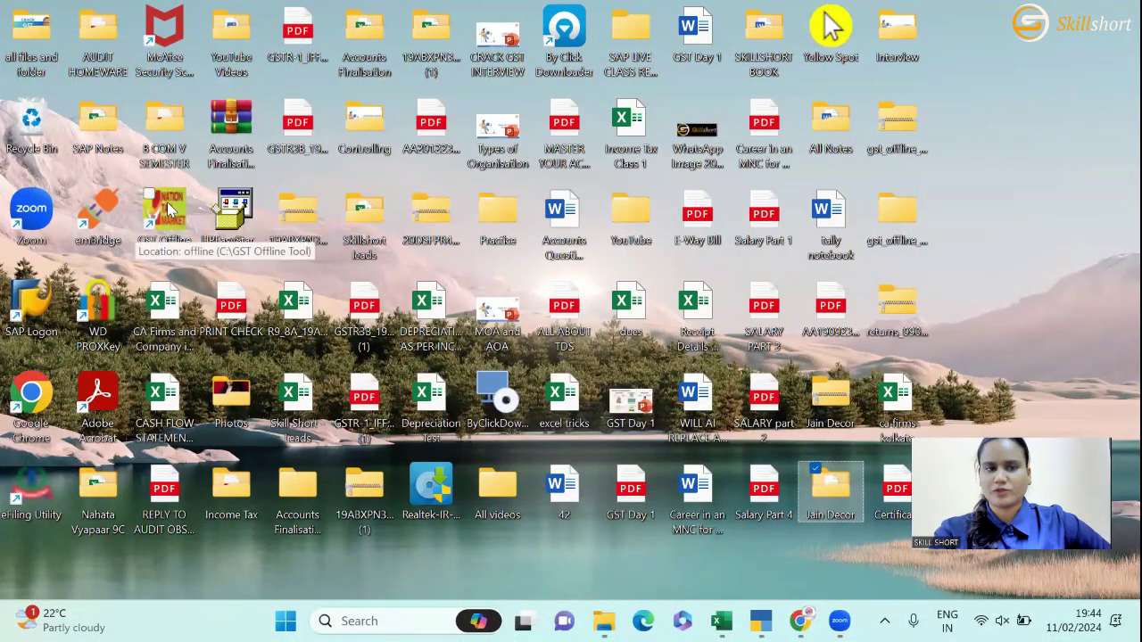
left_click(168, 208)
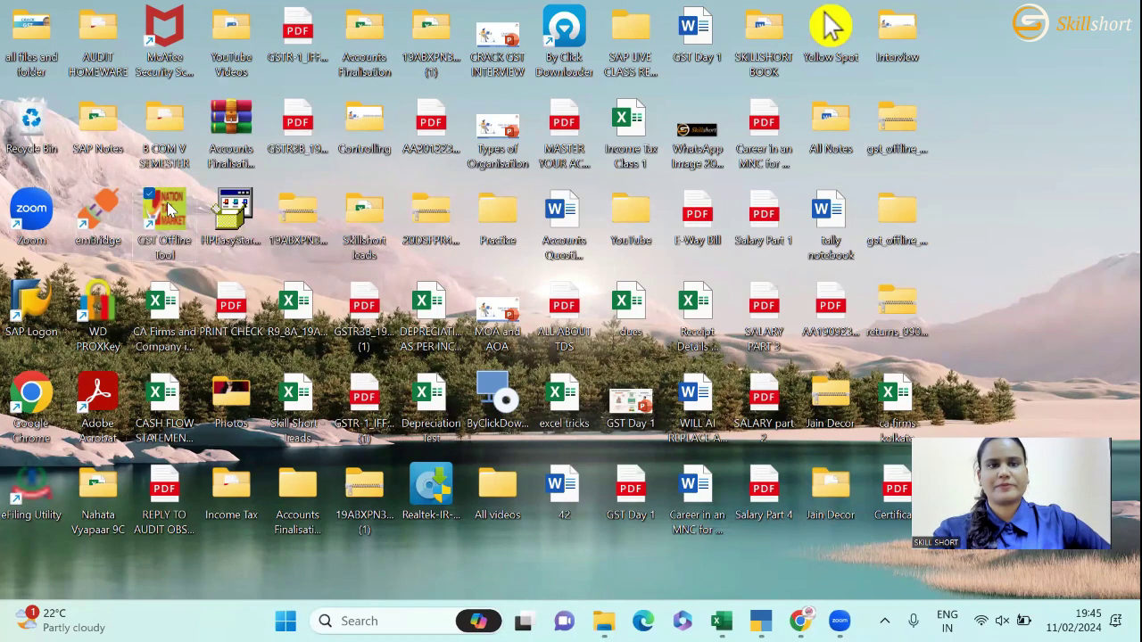
- Launch GST Offline Tool V3.1.8 and open the downloaded error zip from Desktop\Jain Decor
double_click(169, 208)
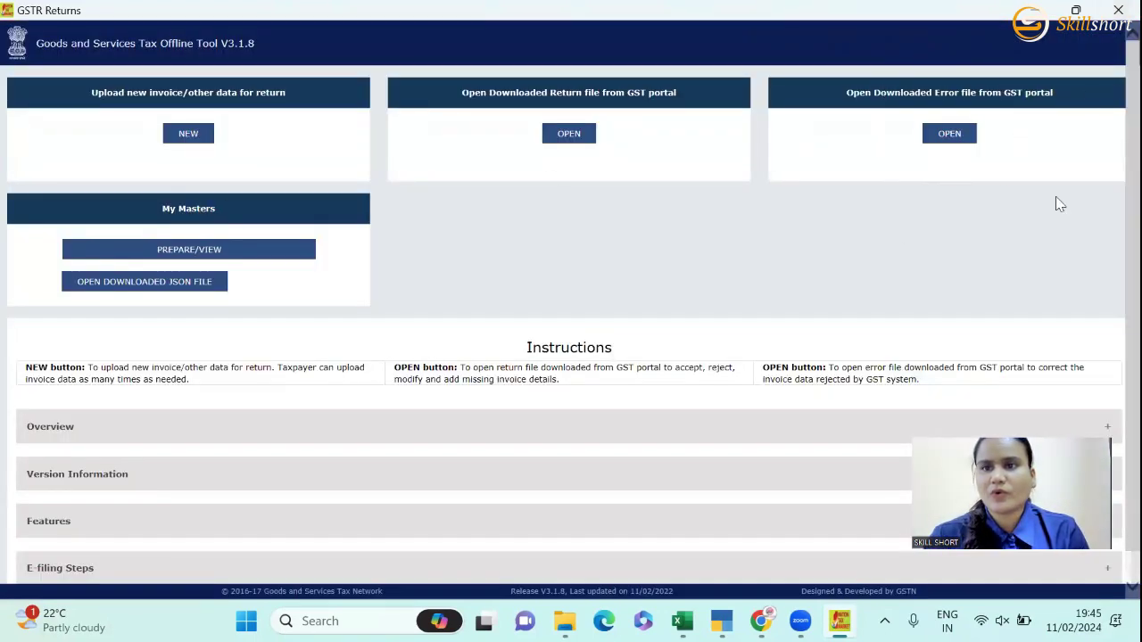
left_click(960, 141)
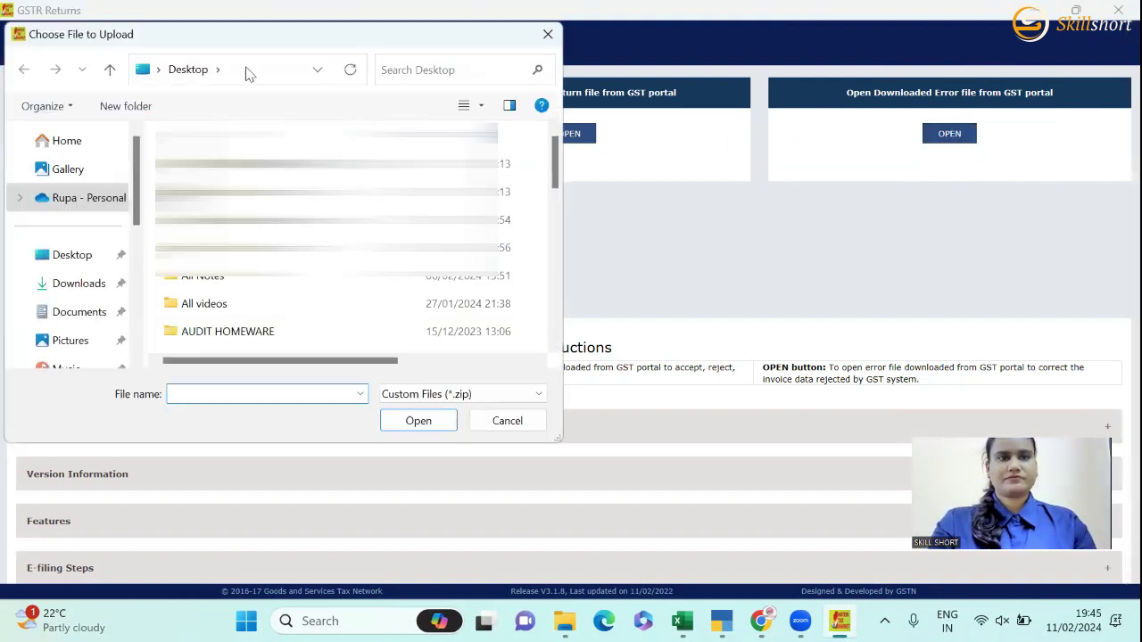
left_click(249, 74)
key("ctrl+v")
key("Return")
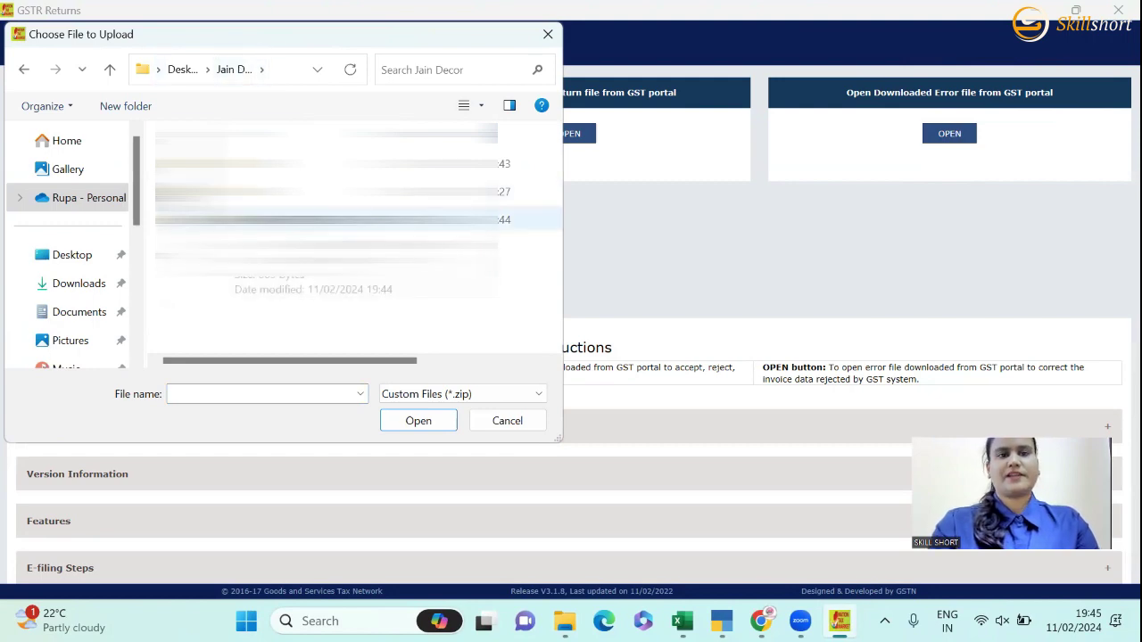
double_click(268, 220)
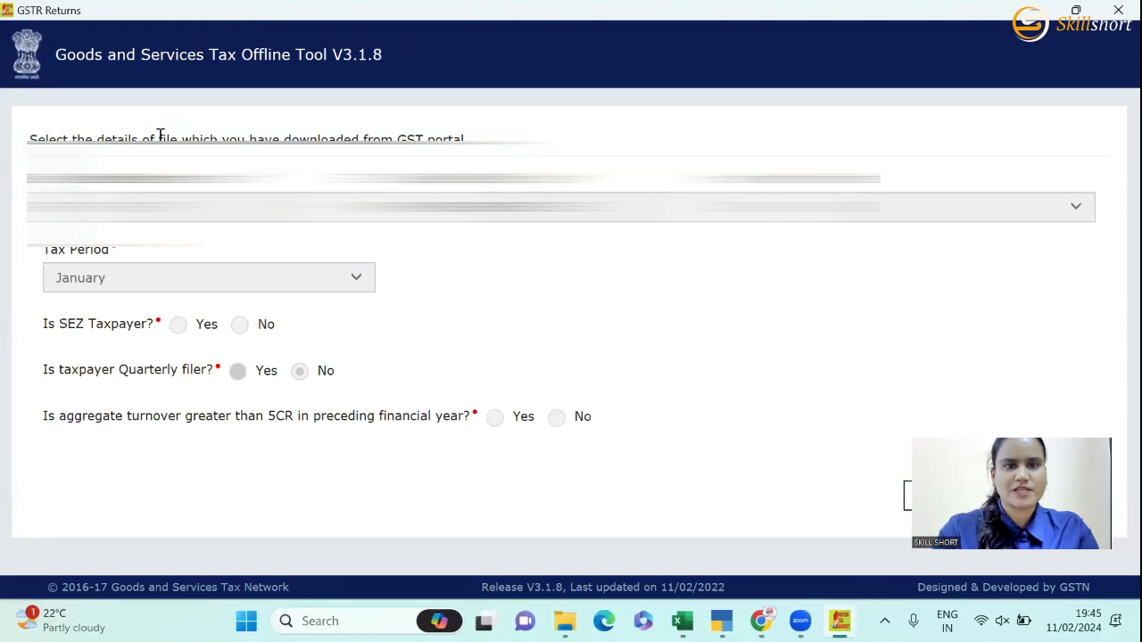
- Answer No for SEZ taxpayer and No for turnover above 5CR, then proceed and confirm the warning
scroll(1115, 365, "down", 1)
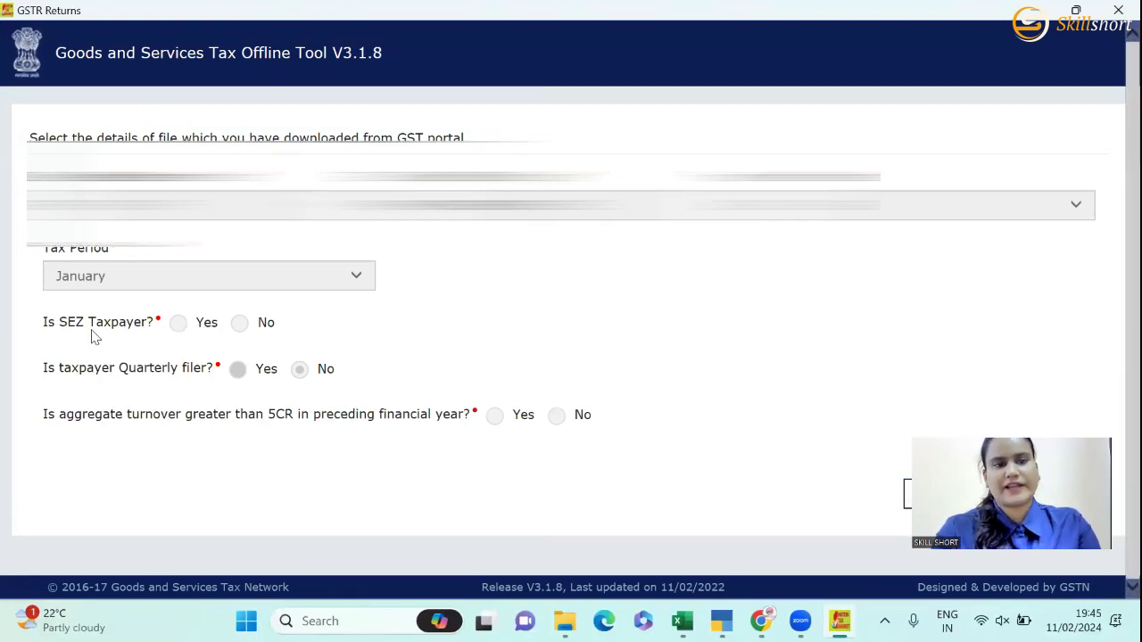
left_click(239, 324)
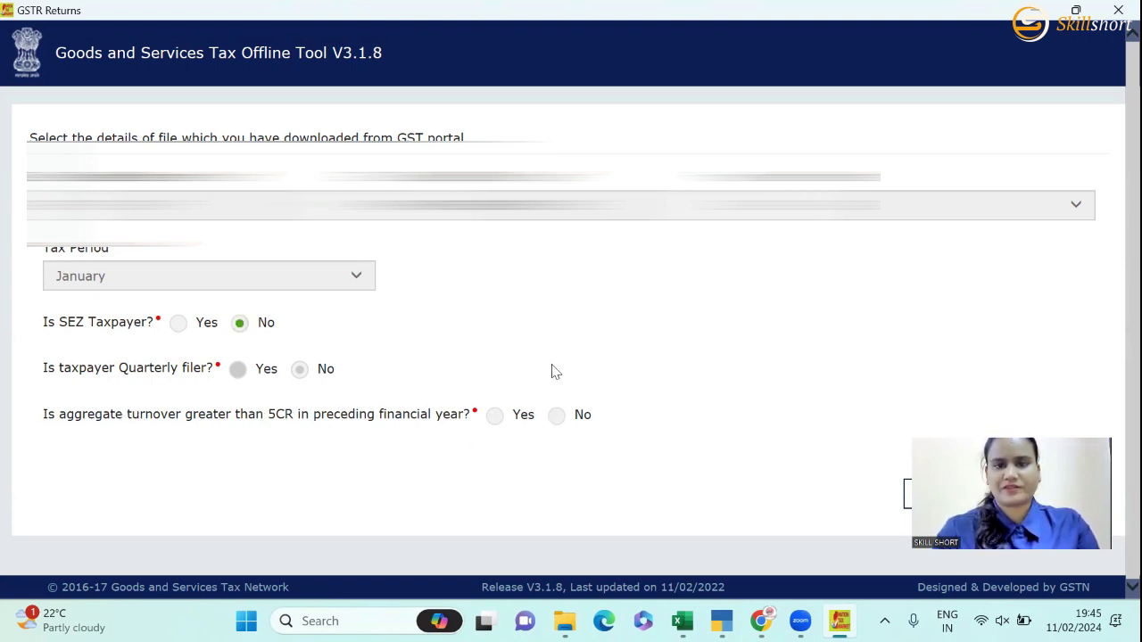
double_click(555, 421)
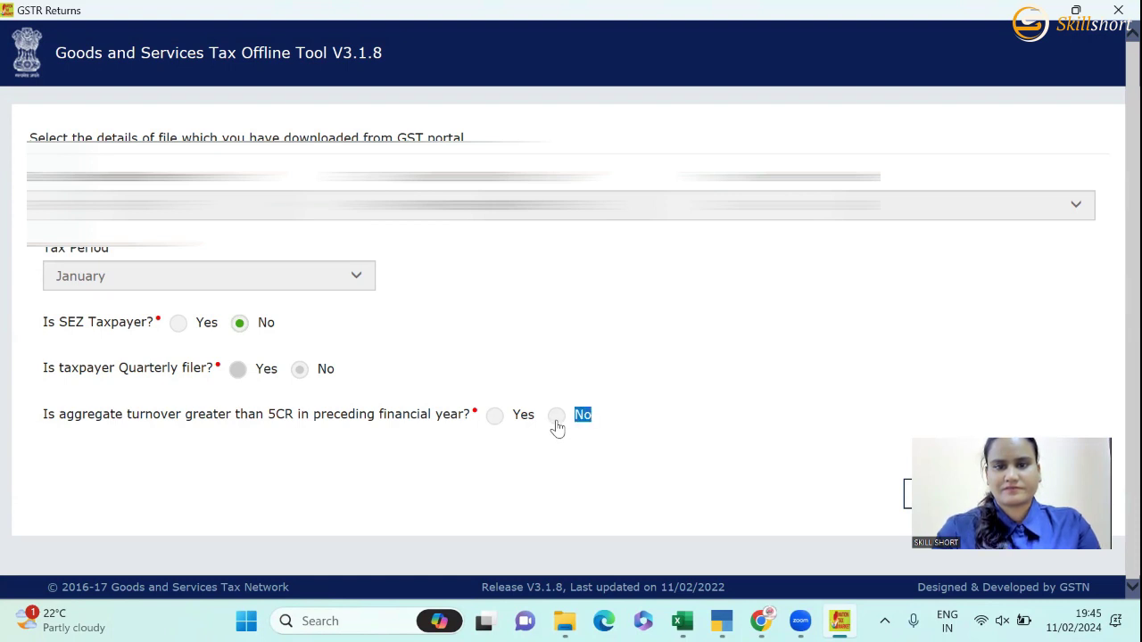
left_click_drag(496, 424, 553, 422)
double_click(566, 420)
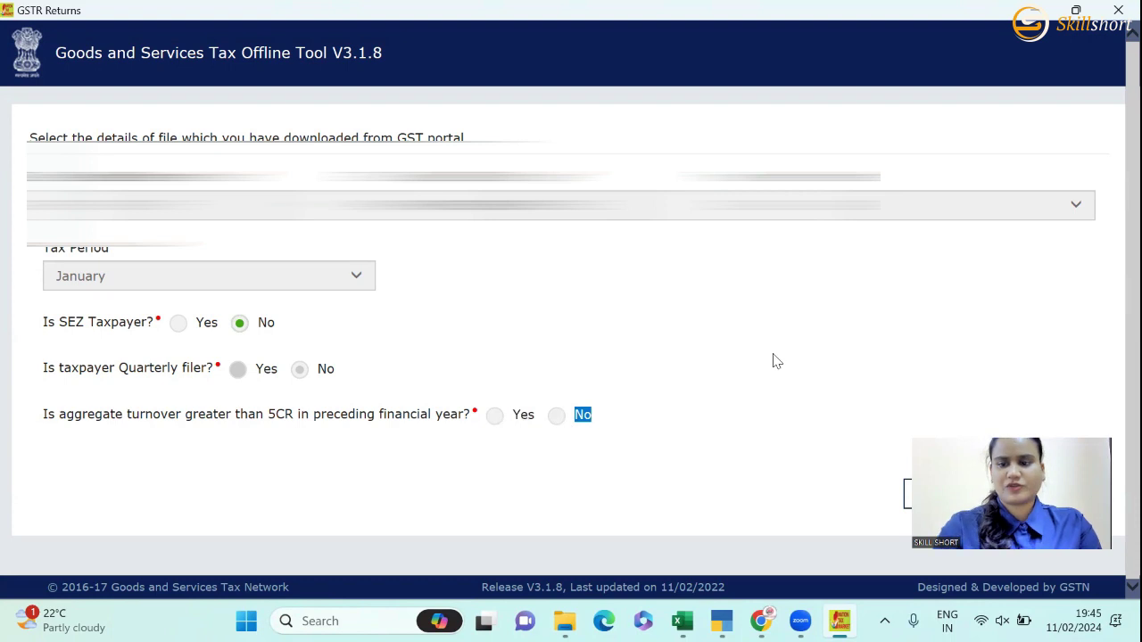
key("ctrl+minus")
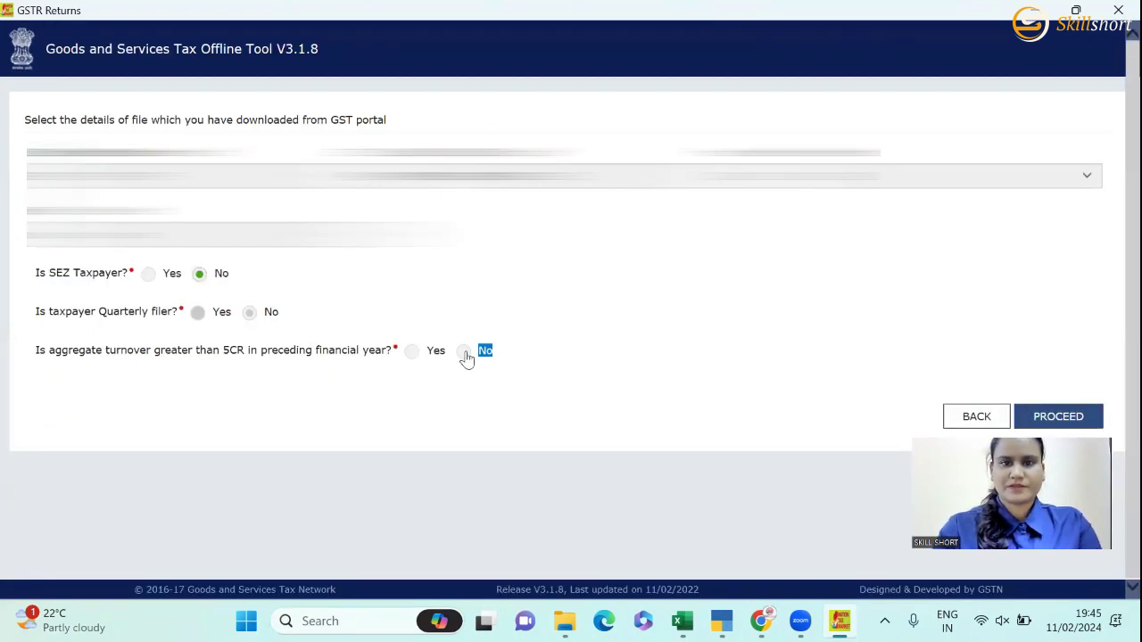
left_click(464, 353)
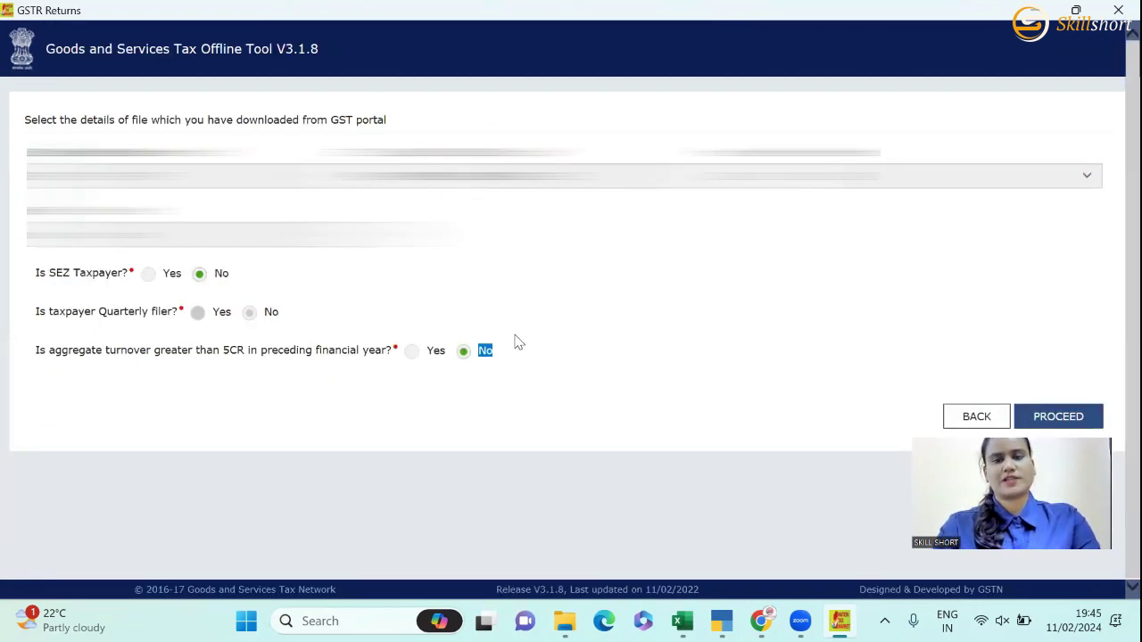
left_click(1066, 413)
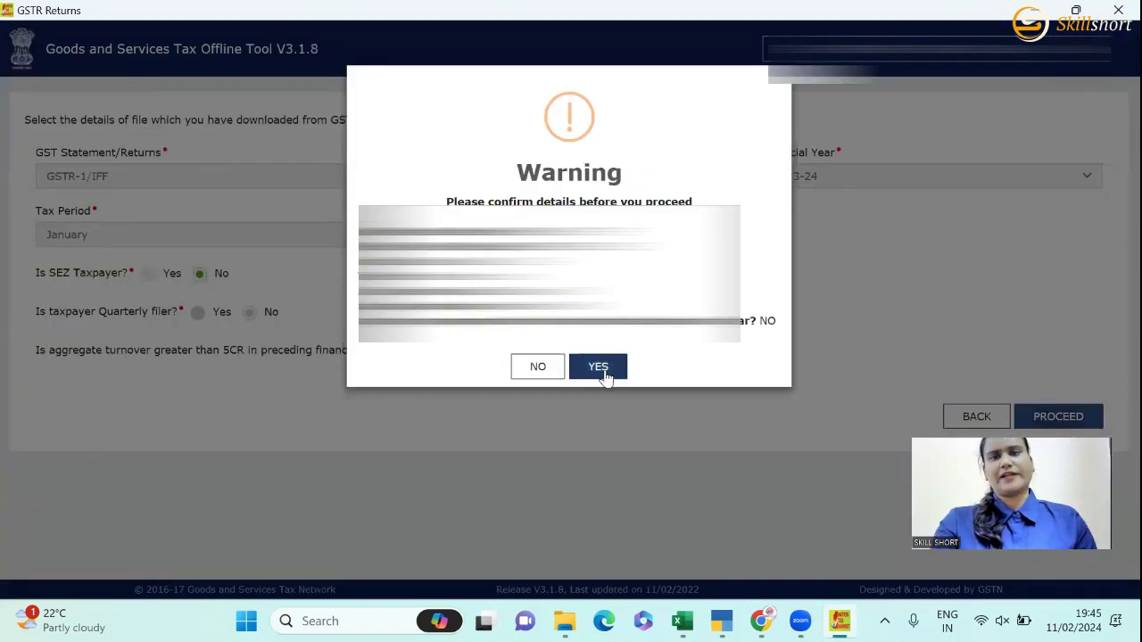
left_click(604, 373)
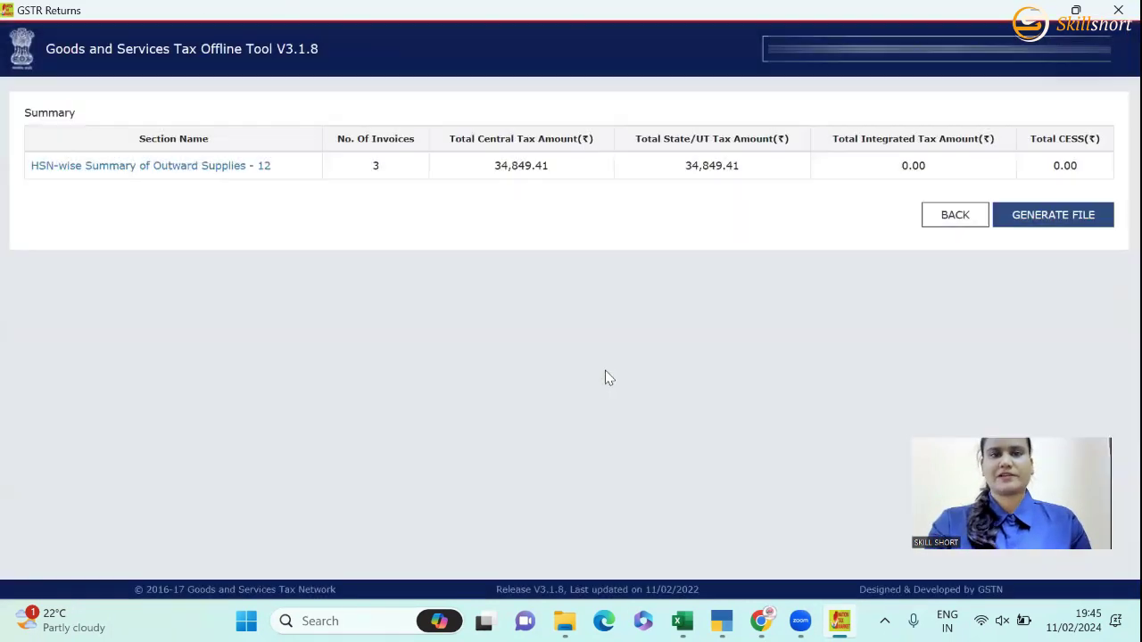
- In the HSN-wise summary, change the UQC of both 998822 Service rows to NA
left_click(161, 167)
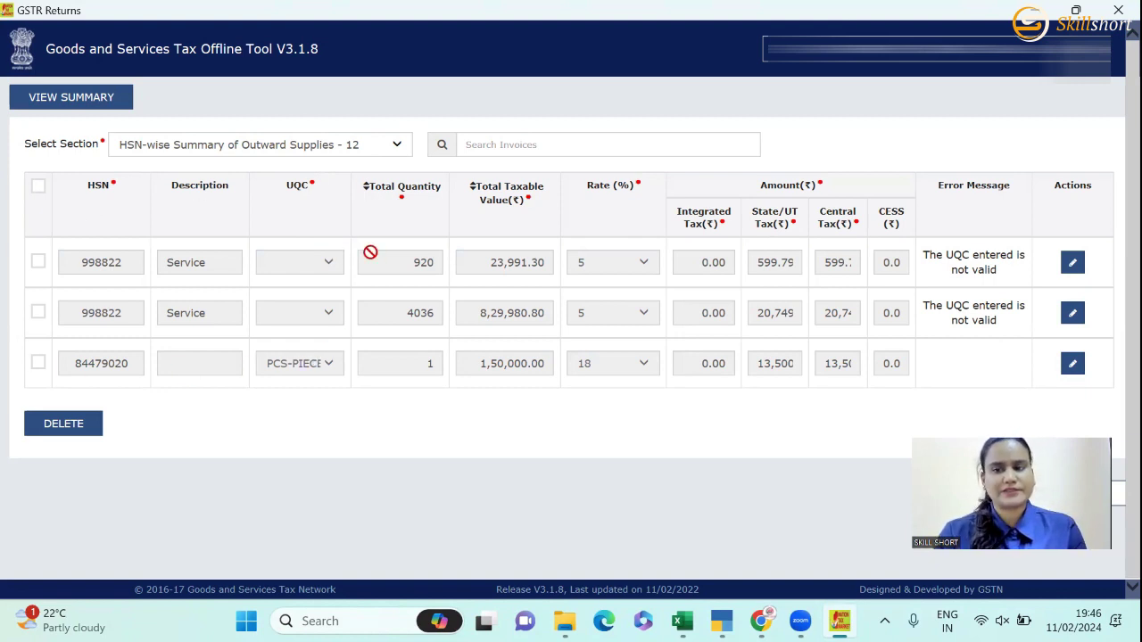
left_click(1073, 263)
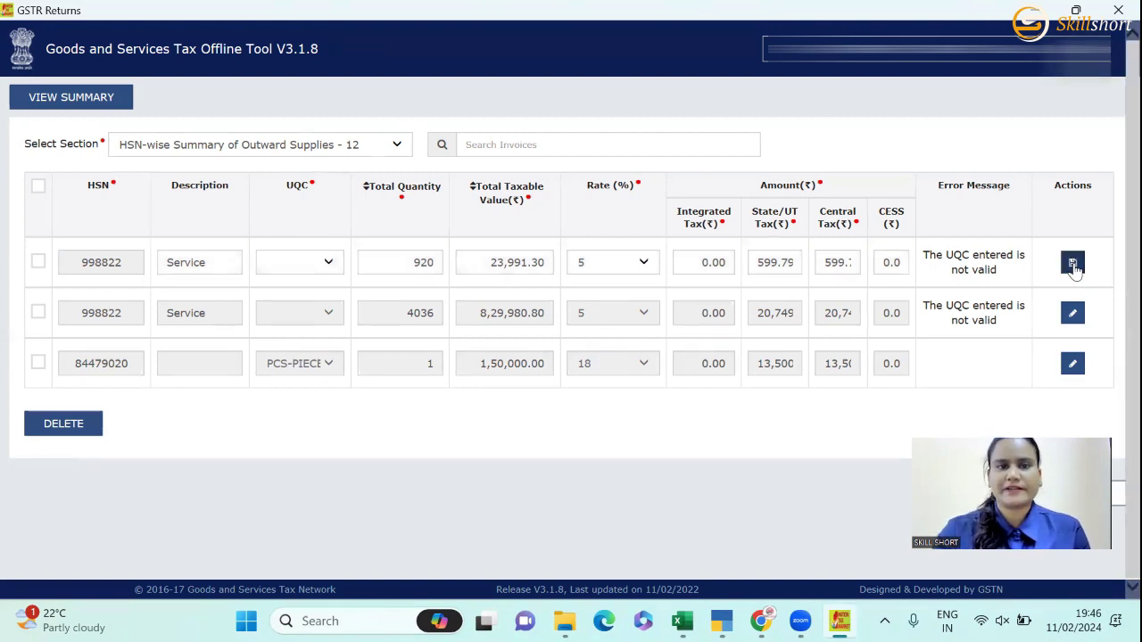
left_click(326, 259)
left_click(297, 283)
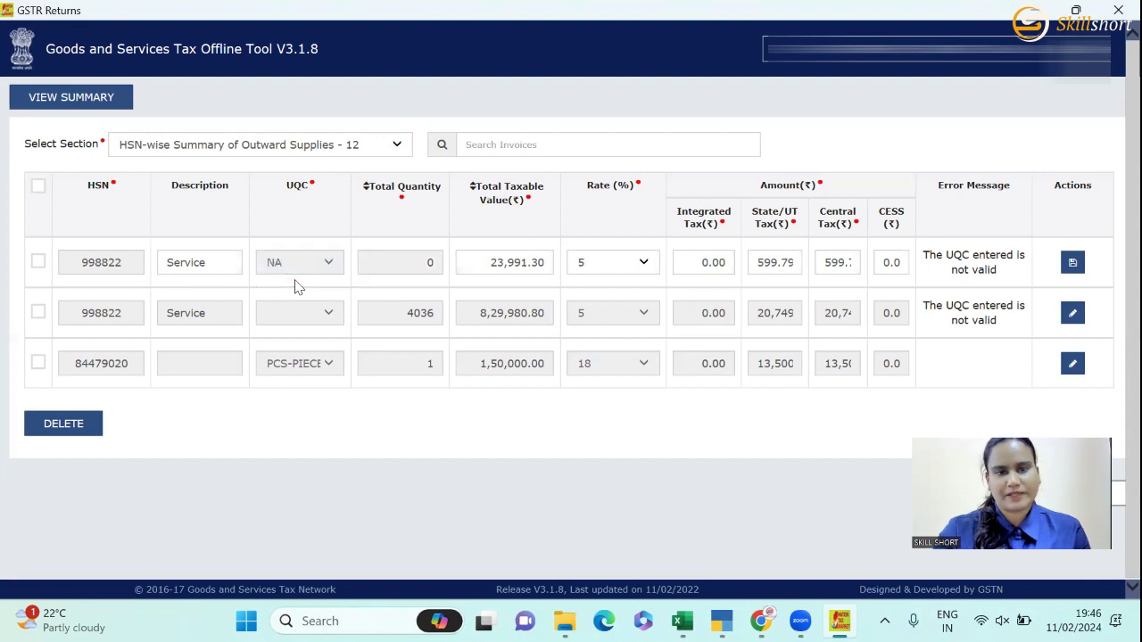
left_click(1073, 312)
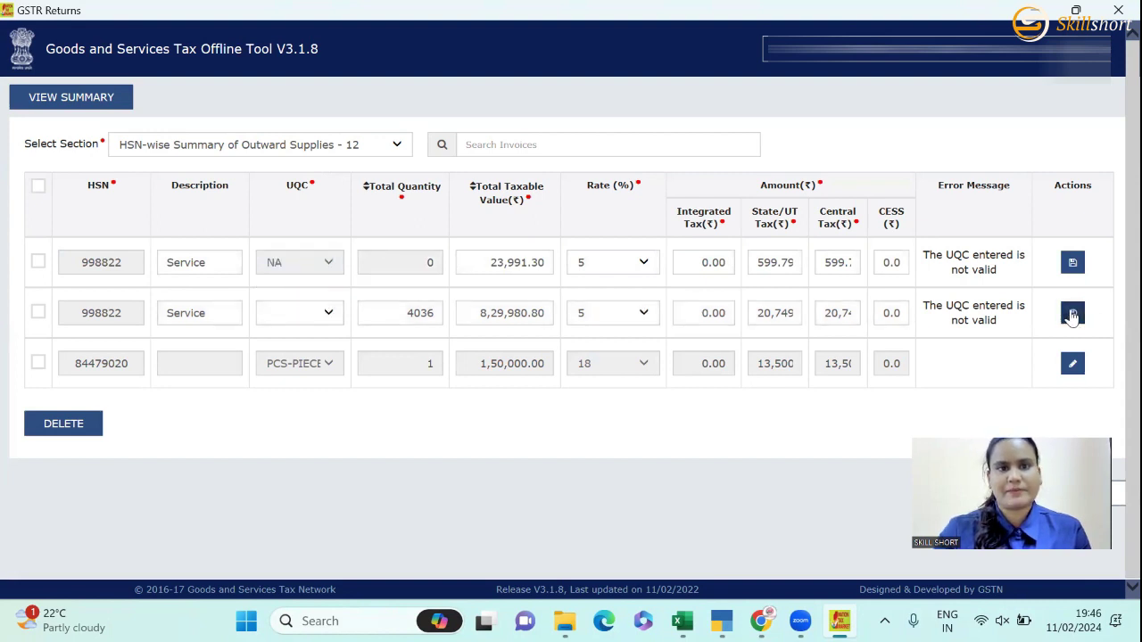
left_click(330, 307)
left_click(297, 327)
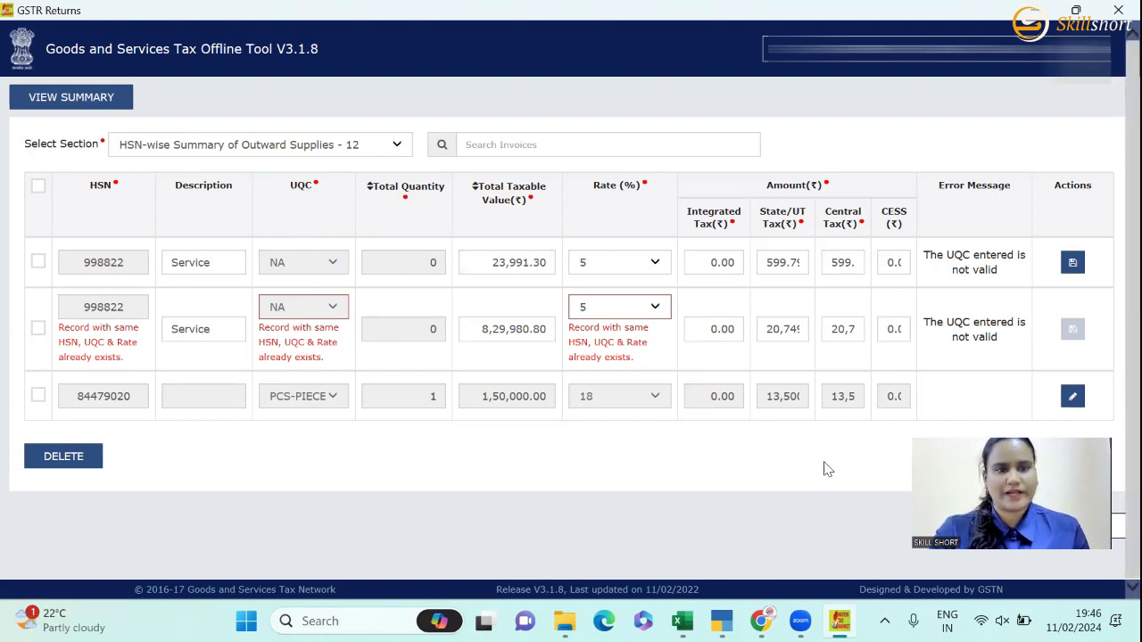
- Delete the 23,991.30 row for 998822 and start editing the remaining 8,29,980.80 row
scroll(1114, 290, "down", 1)
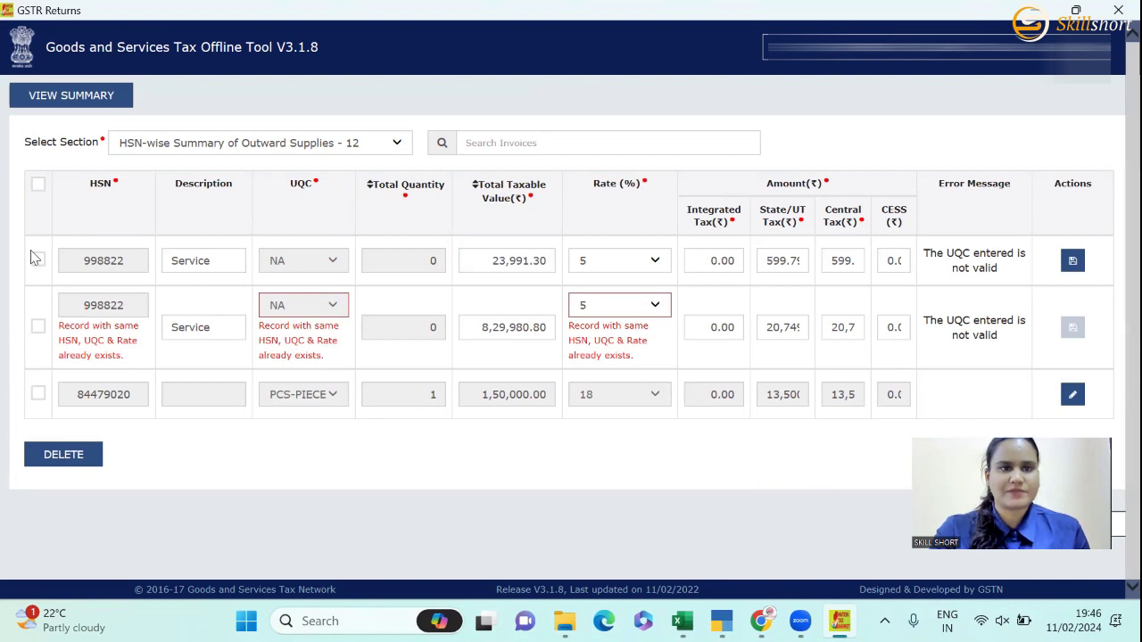
left_click(72, 455)
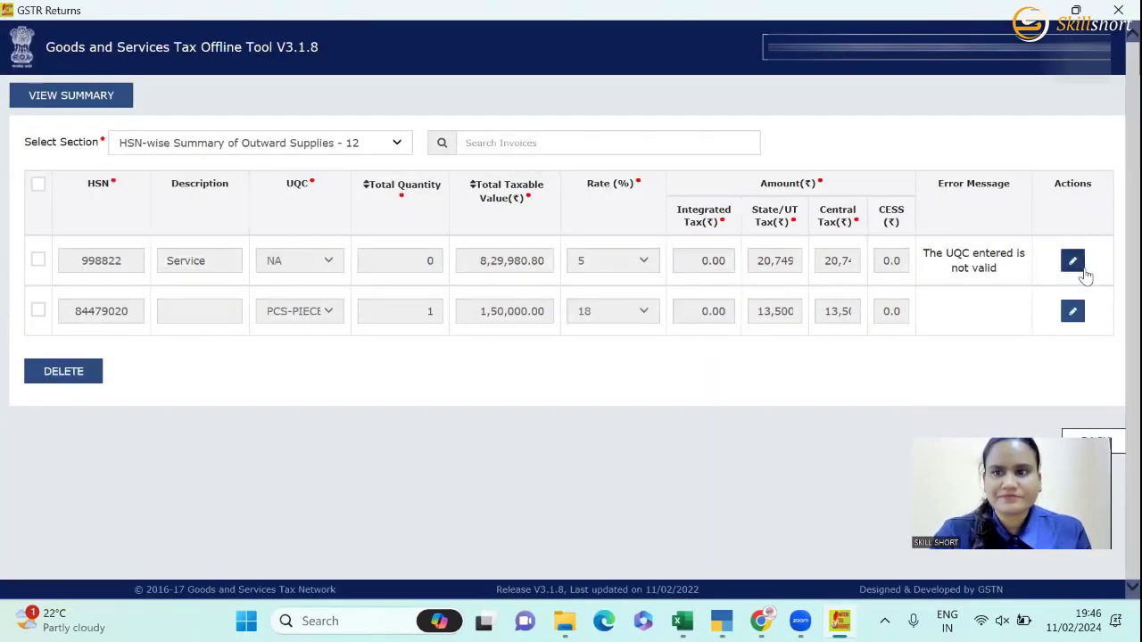
left_click(1073, 261)
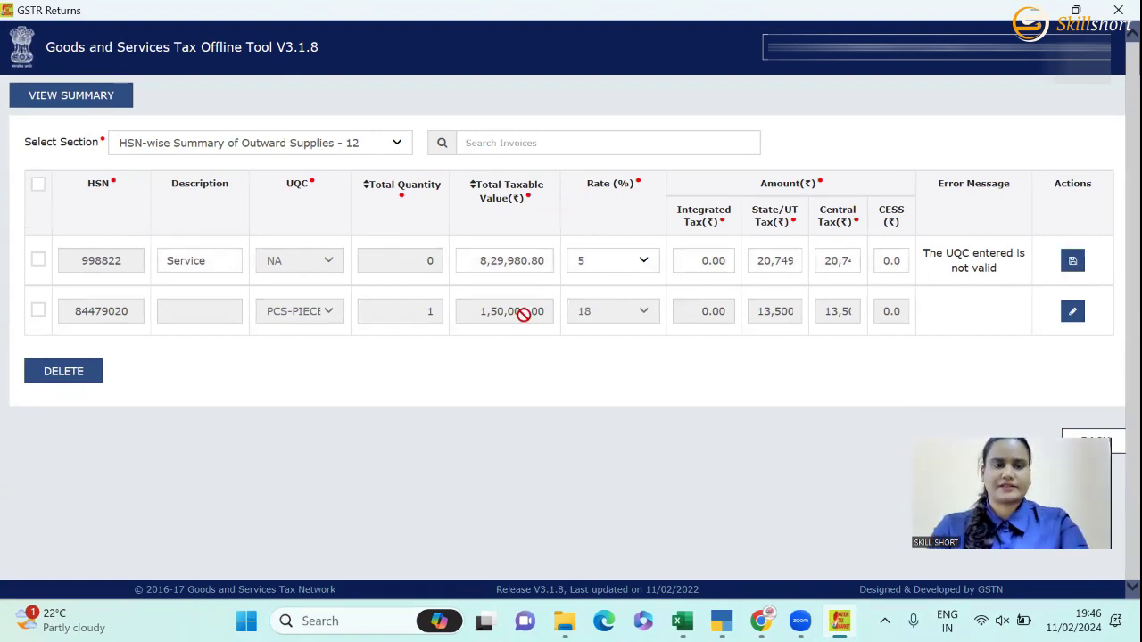
- Switch to TallyPrime and open the GSTR-1 HSN Summary - 12 report for January 2024
key("alt+Tab")
key("alt+Tab")
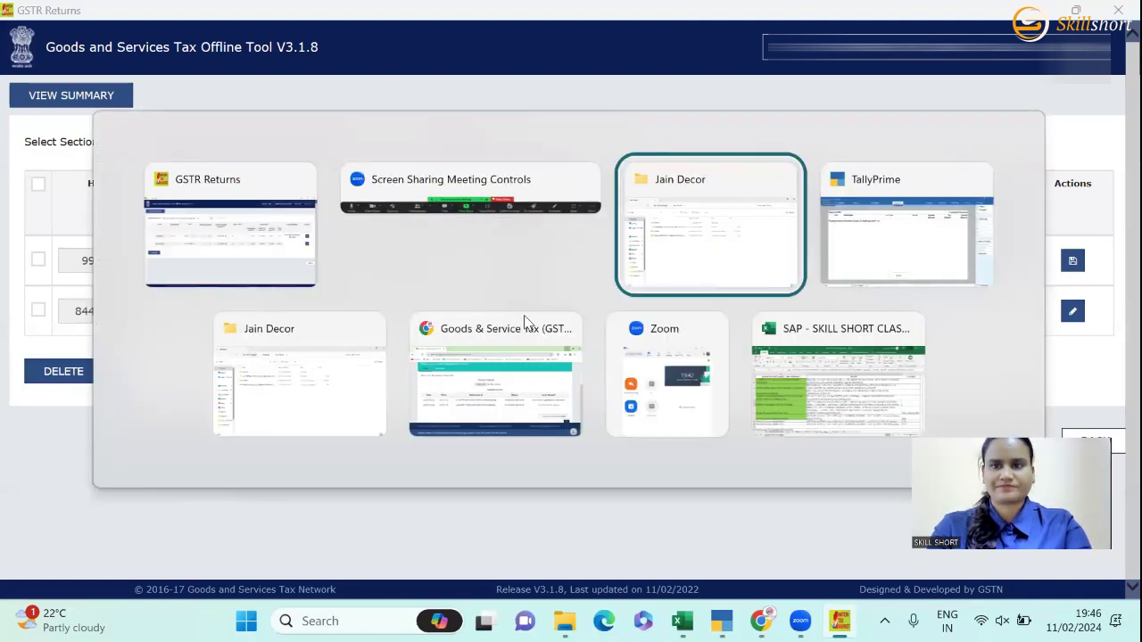
key("alt+Tab")
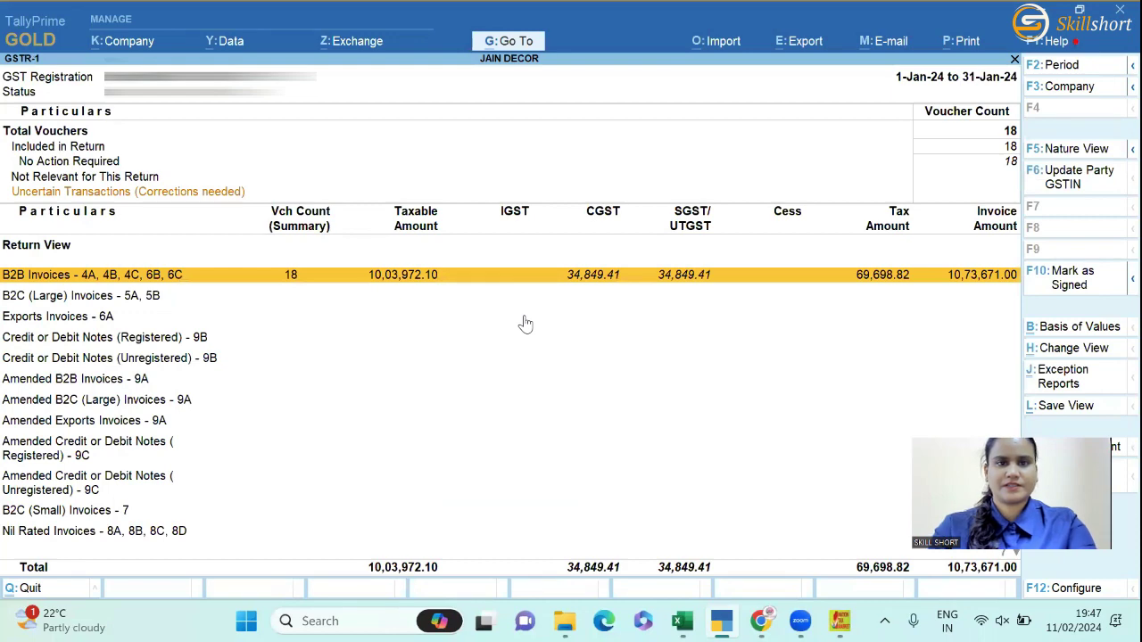
key("Down")
key("Down")
key("Down")
key("Down")
key("Down")
key("Up")
key("Return")
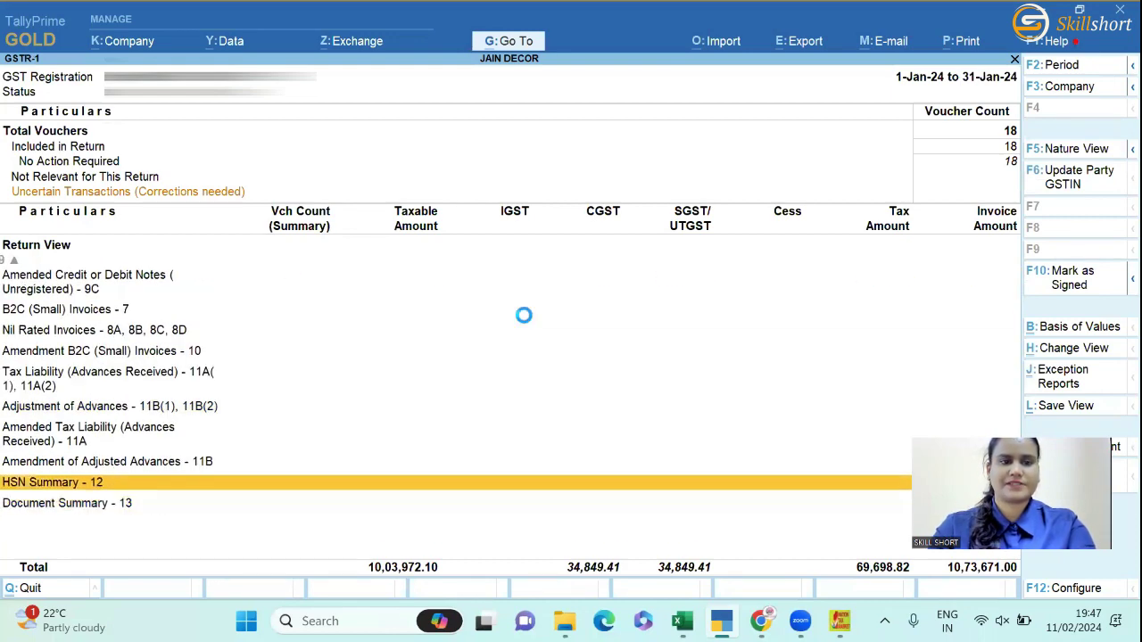
- Compare the two 998822 service rows, MTR-METERS (23,991.30) and PCS-PIECES (8,29,980.80)
key("Down")
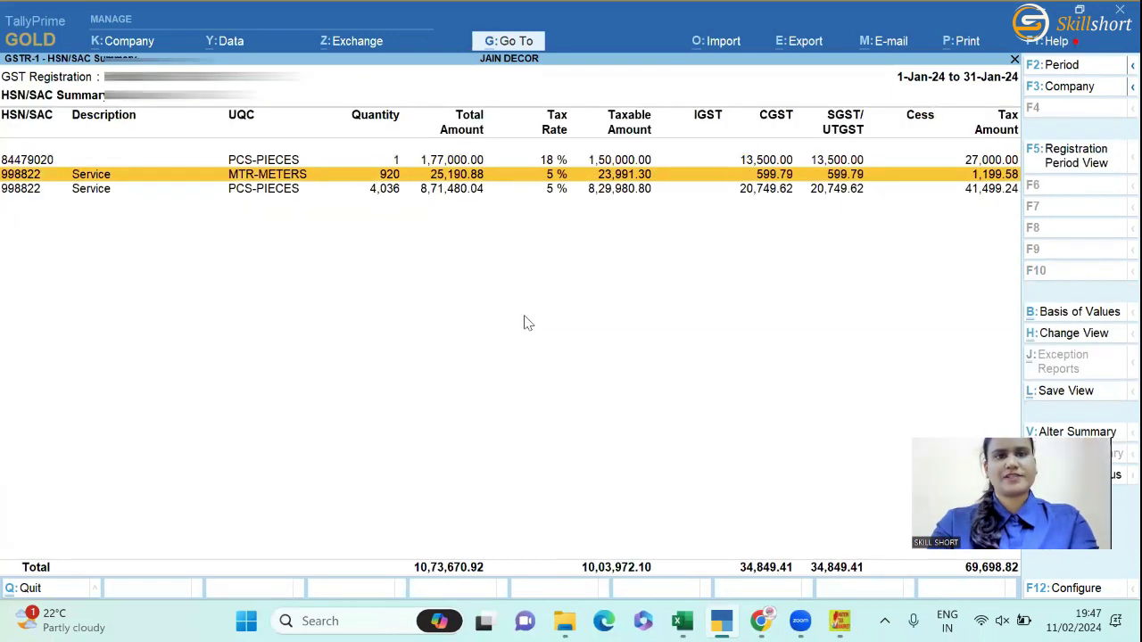
key("Down")
key("Return")
key("Up")
key("Down")
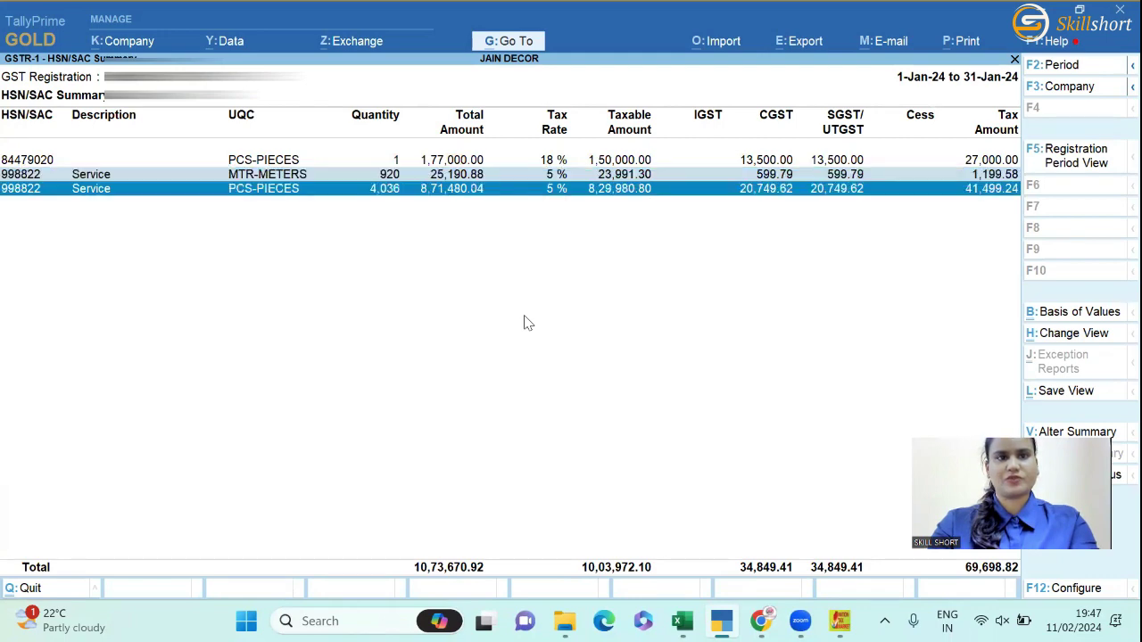
key("Up")
key("Down")
key("Up")
key("Down")
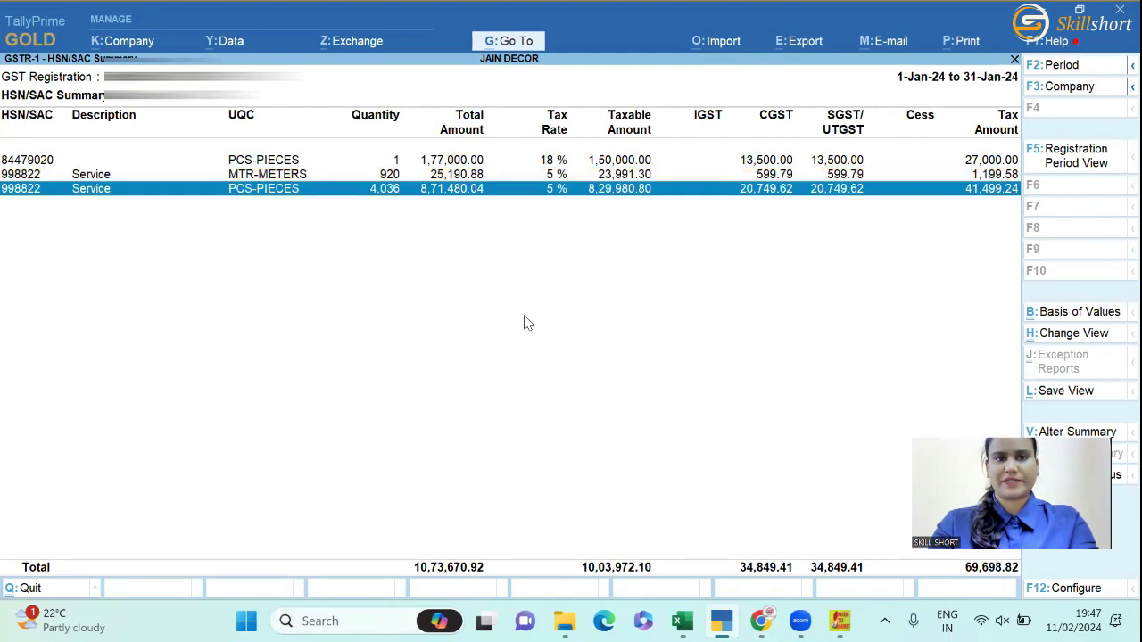
key("Up")
key("Down")
key("Up")
key("space")
key("Down")
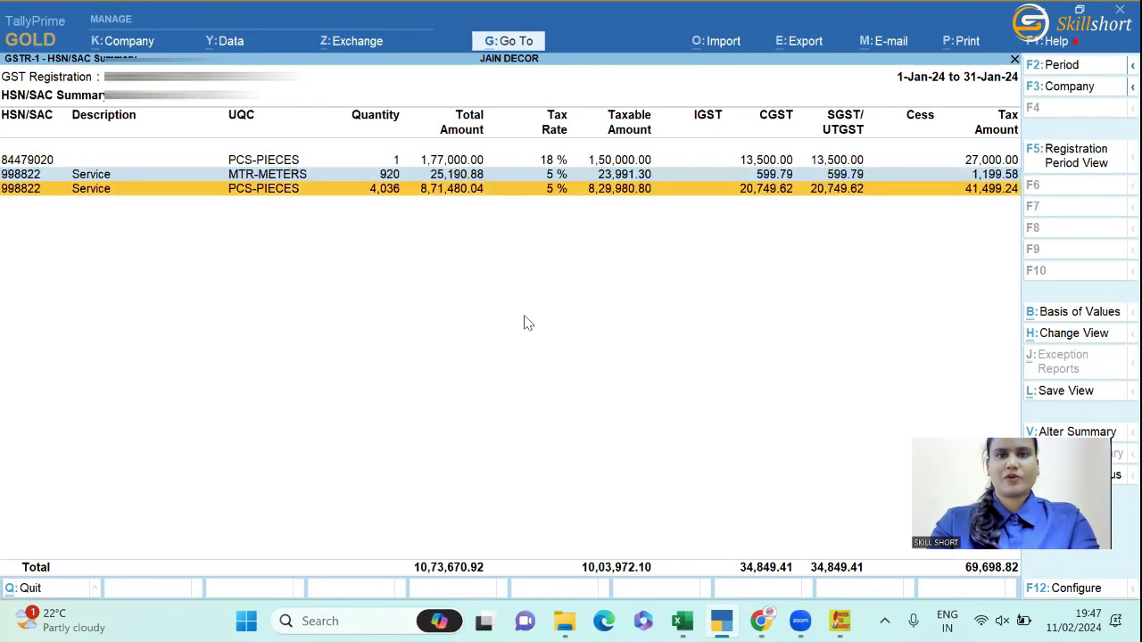
key("space")
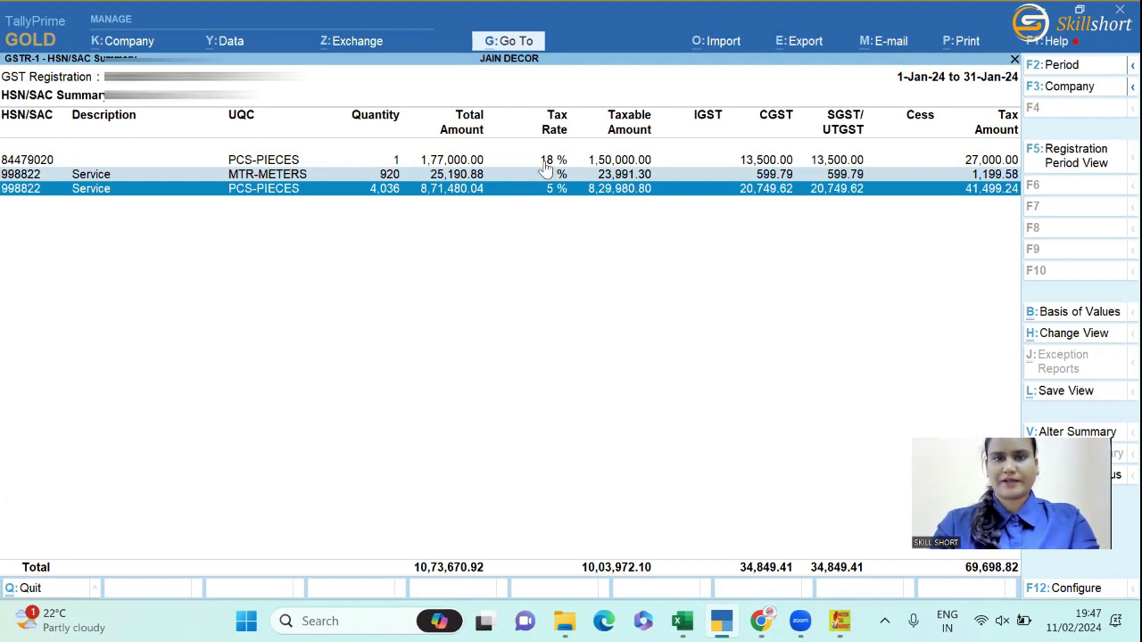
- Go back up to the 84479020 row, then down through every row to the last PCS-PIECES line
left_click(620, 174)
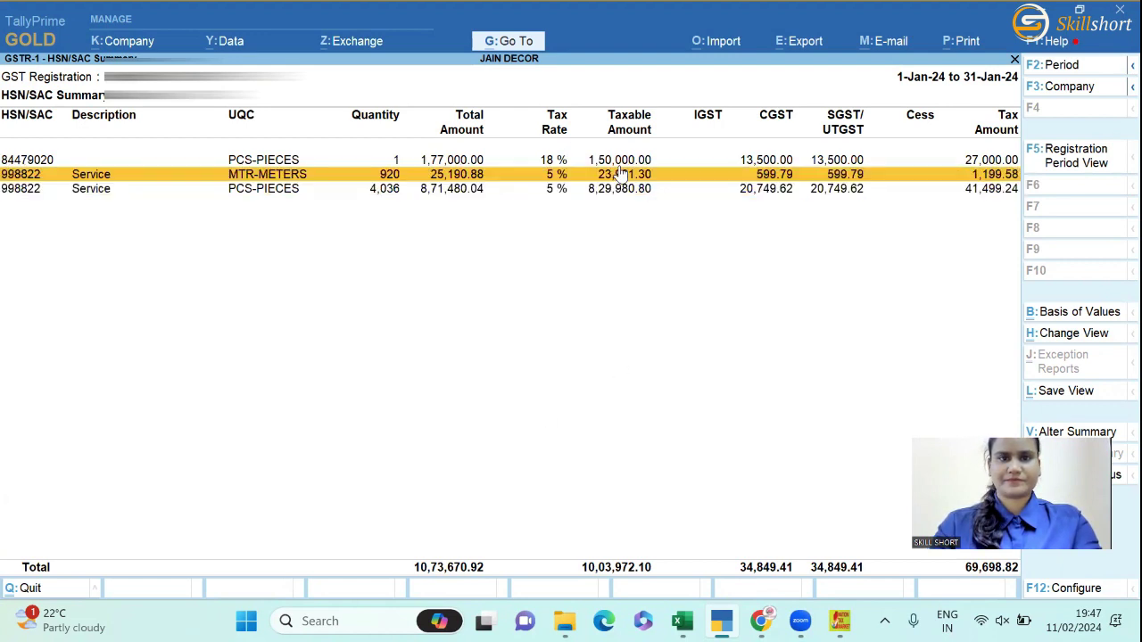
key("Up")
key("ctrl")
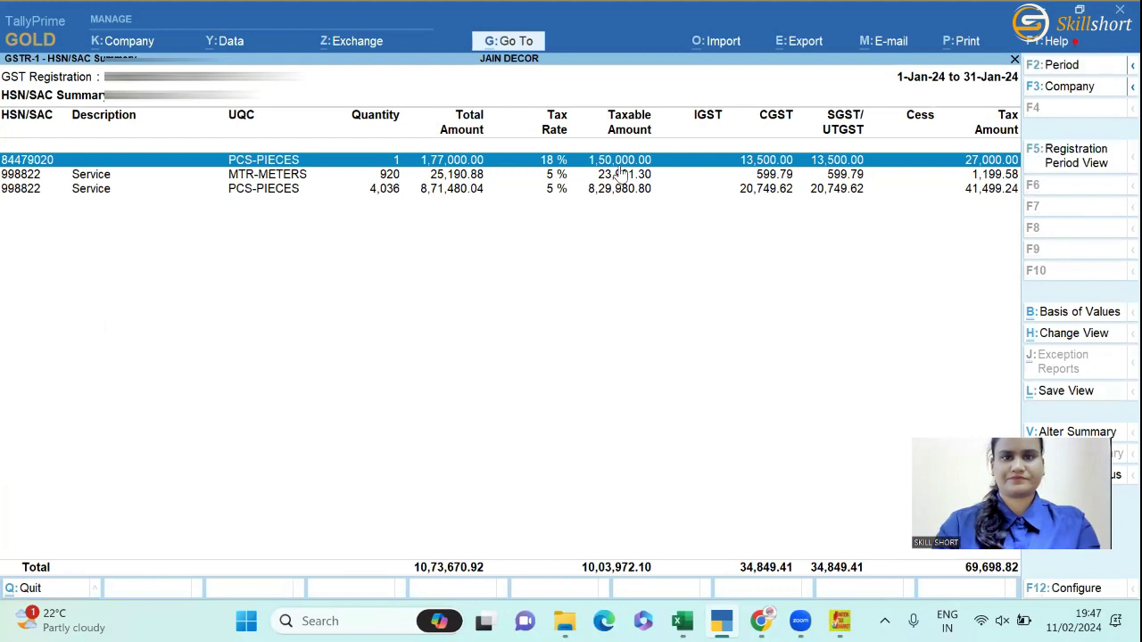
key("space")
key("Up")
key("Down")
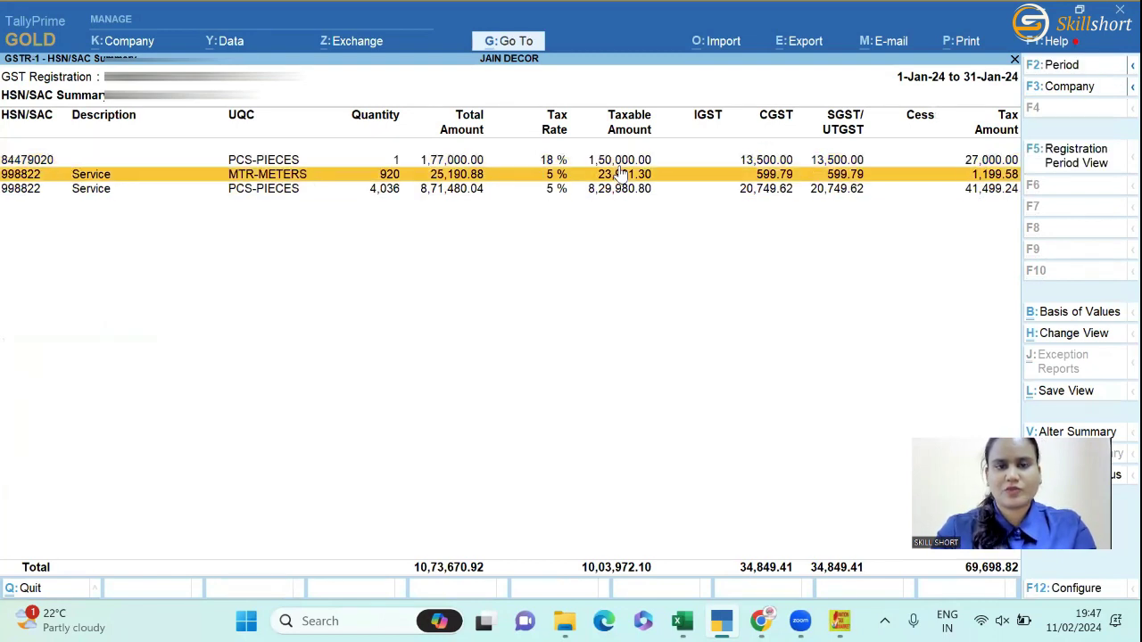
key("Down")
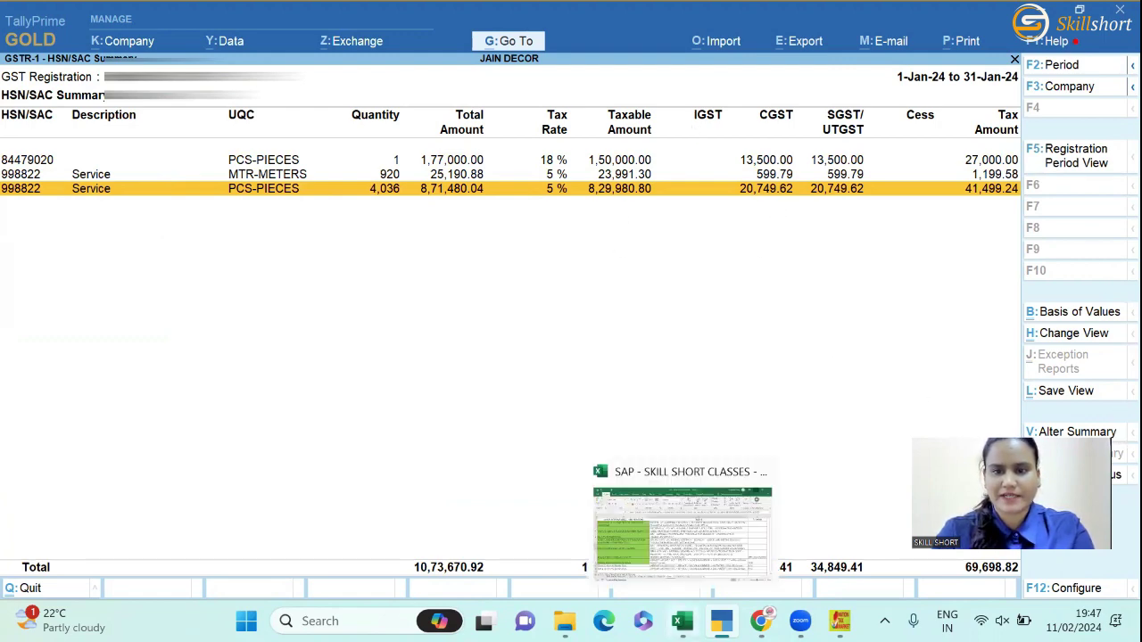
- Create a blank Excel workbook, zoom in, and select cell C3
left_click(682, 621)
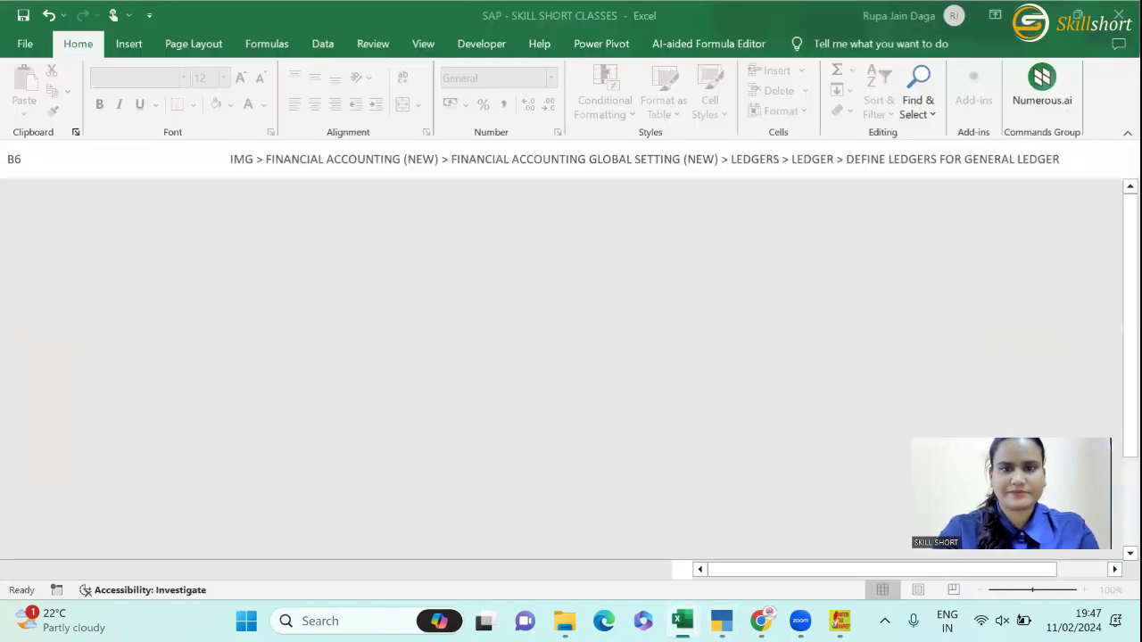
key("ctrl+n")
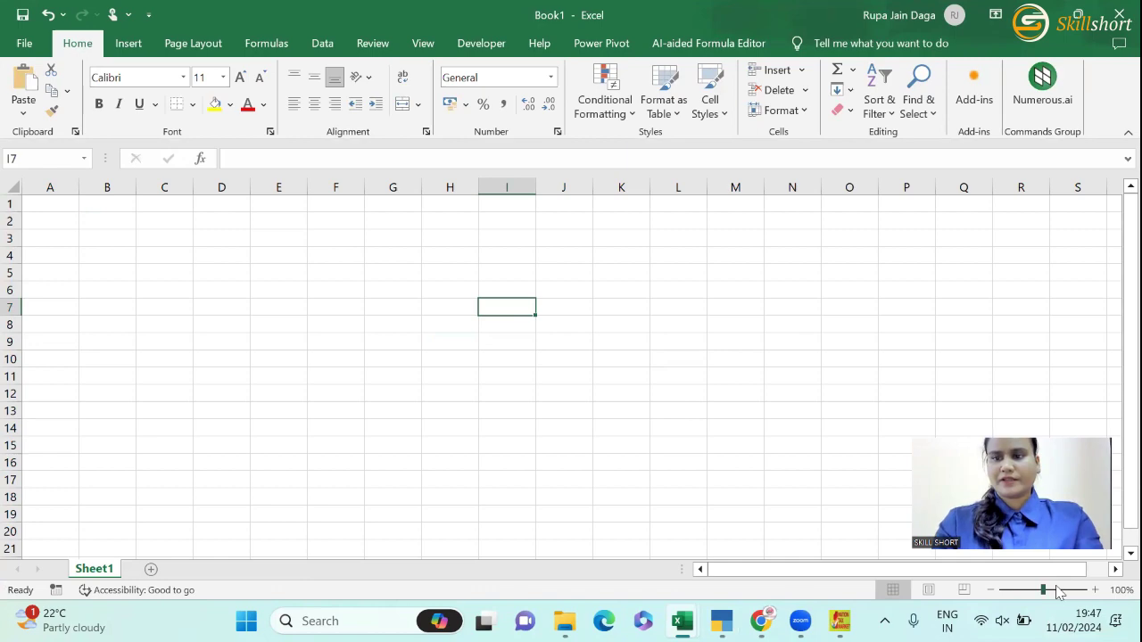
left_click(1057, 593)
left_click(339, 283)
- Copy the Tally amounts 871480 and 25190.88 into cells C3 and C4
key("alt+Tab")
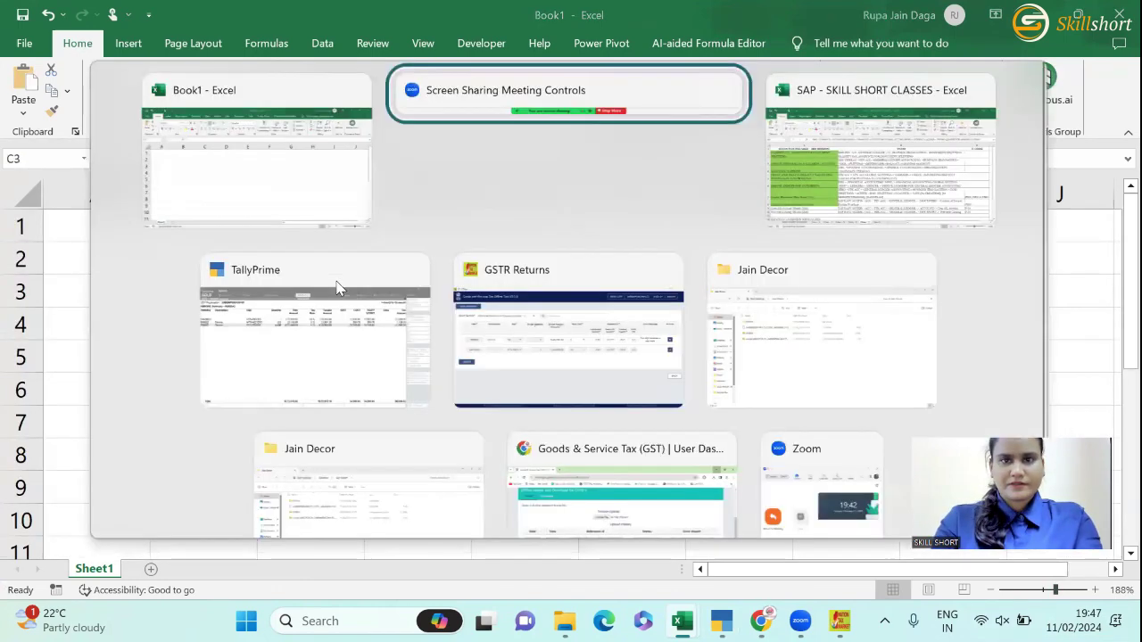
key("alt+Tab")
key("alt+Tab")
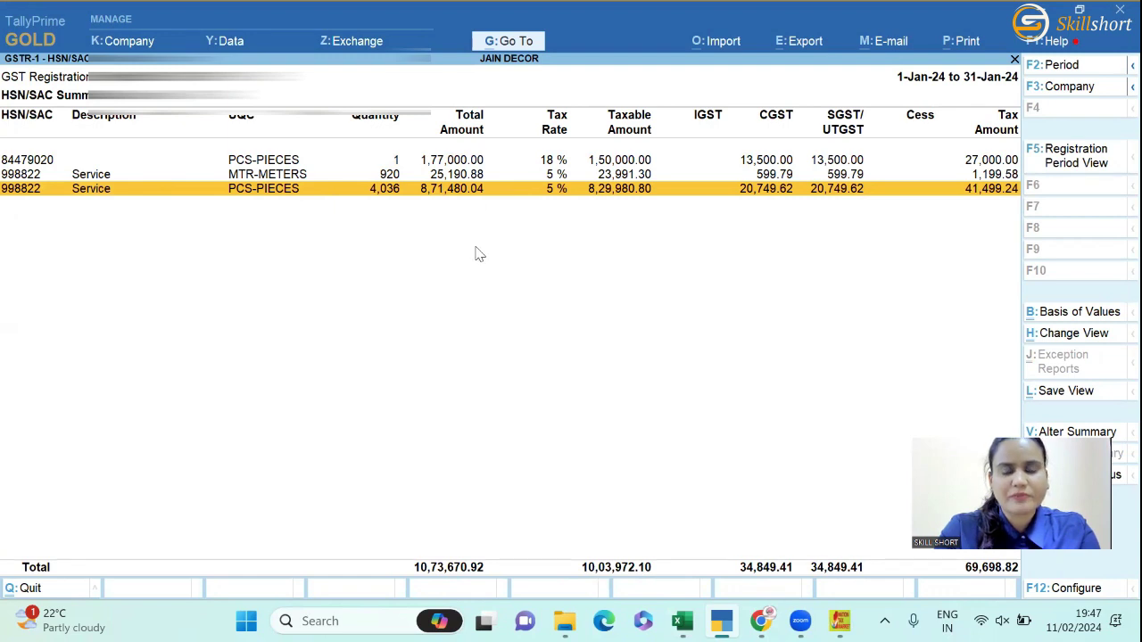
key("alt+Tab")
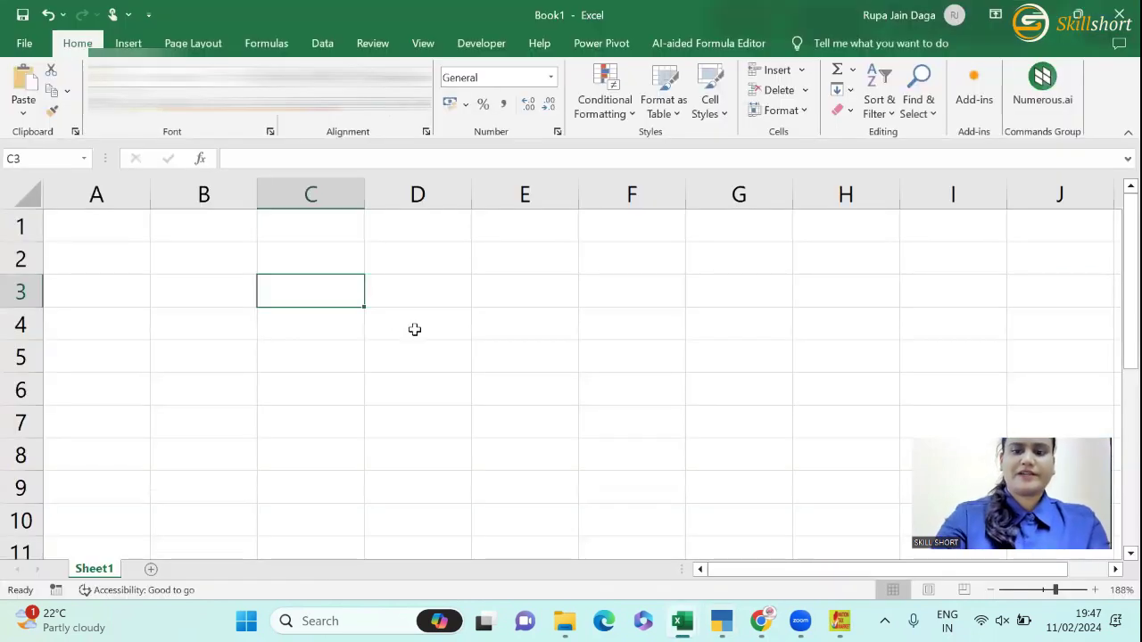
type("8,71,")
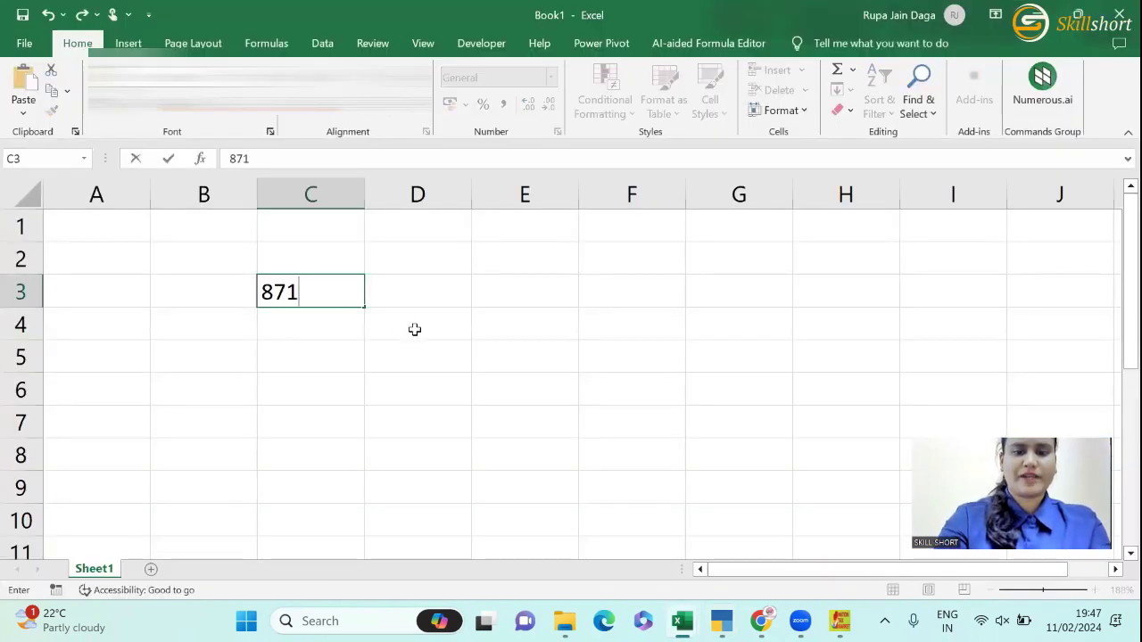
type("480.0")
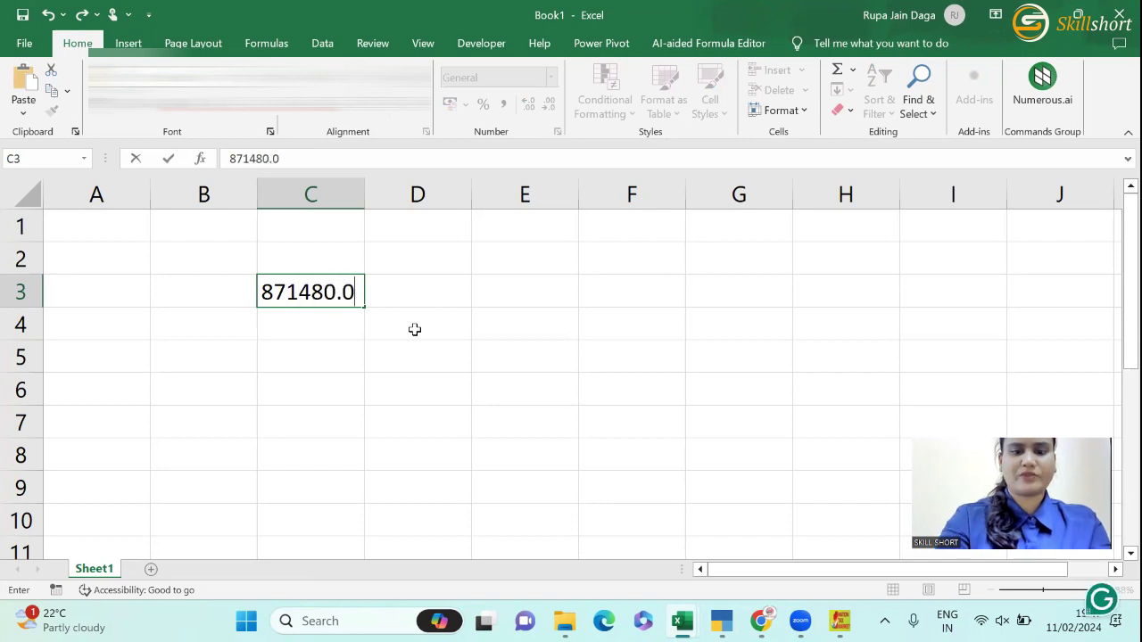
type("4")
key("Return")
key("alt+Tab")
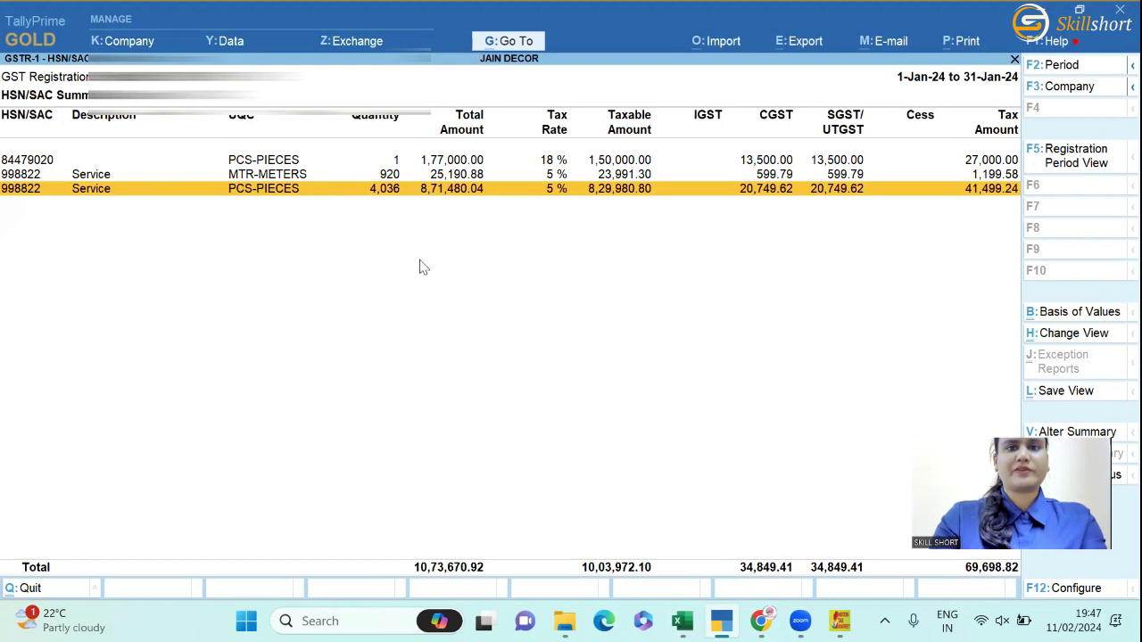
key("alt+Tab")
type("25")
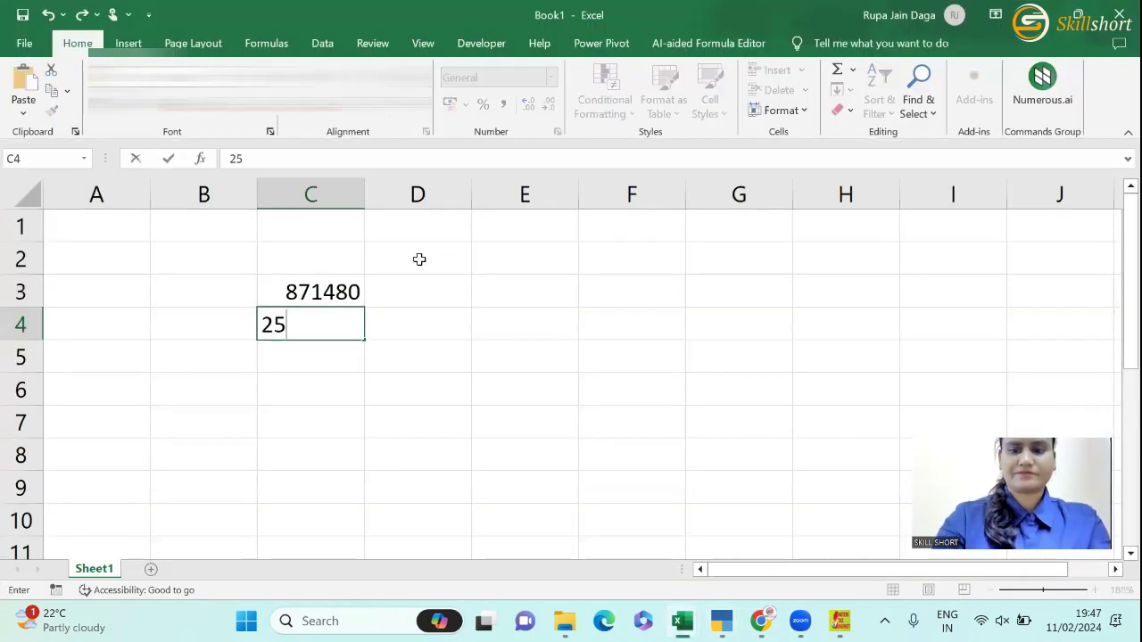
type("190.88")
key("Return")
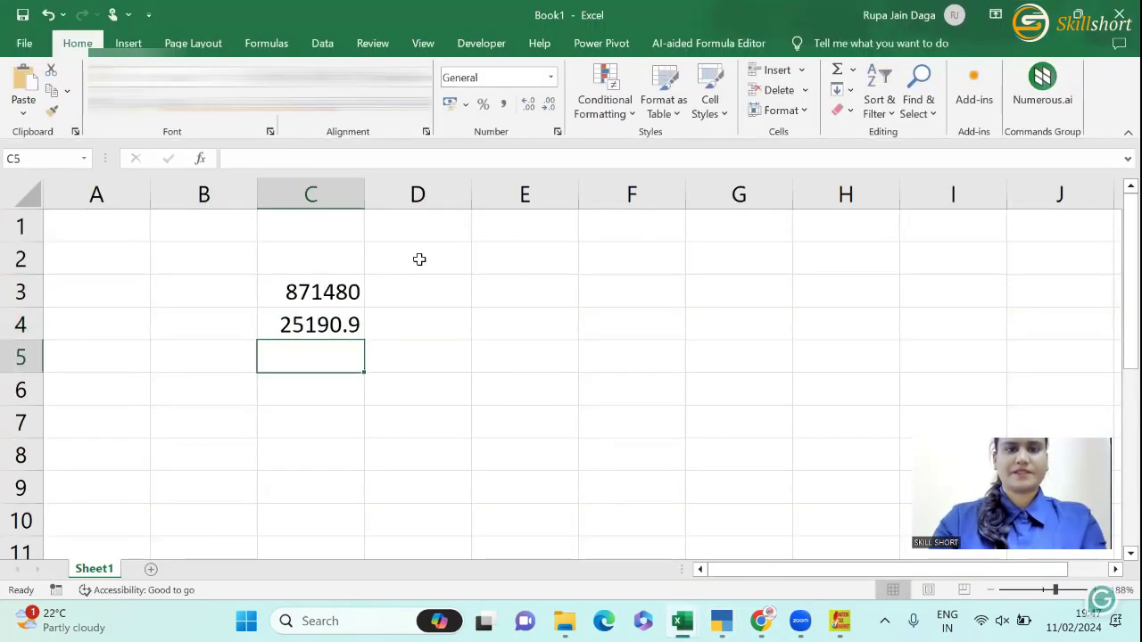
- Enter the MTR-METERS taxable amount 23991.30 in cell D3
key("Up")
key("Right")
key("Up")
key("alt+Tab")
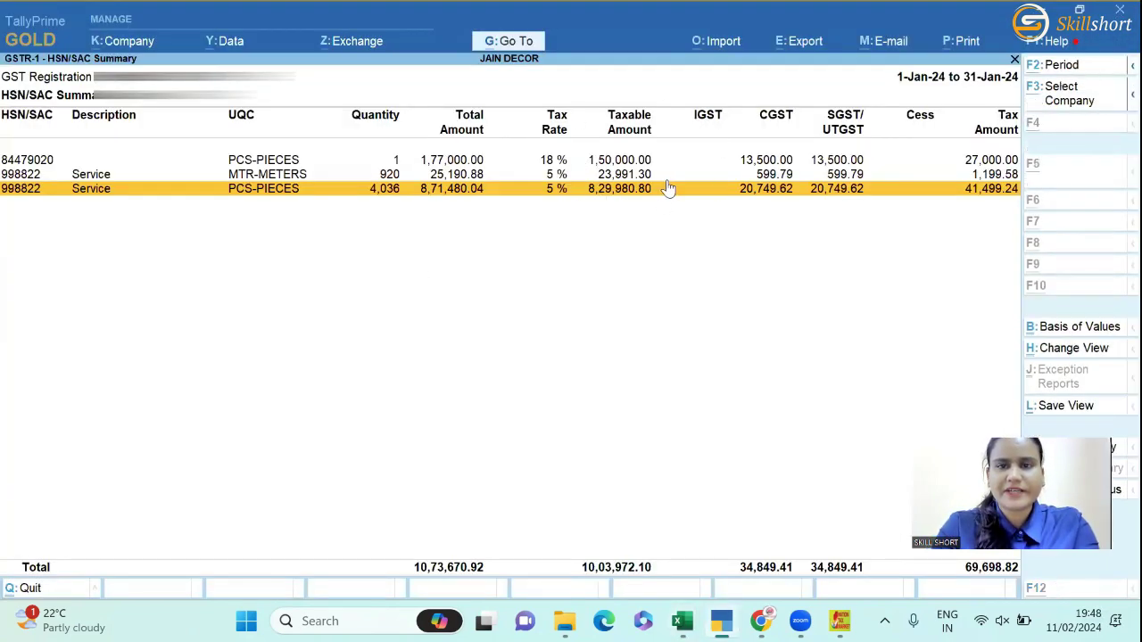
key("alt+Tab")
type("23")
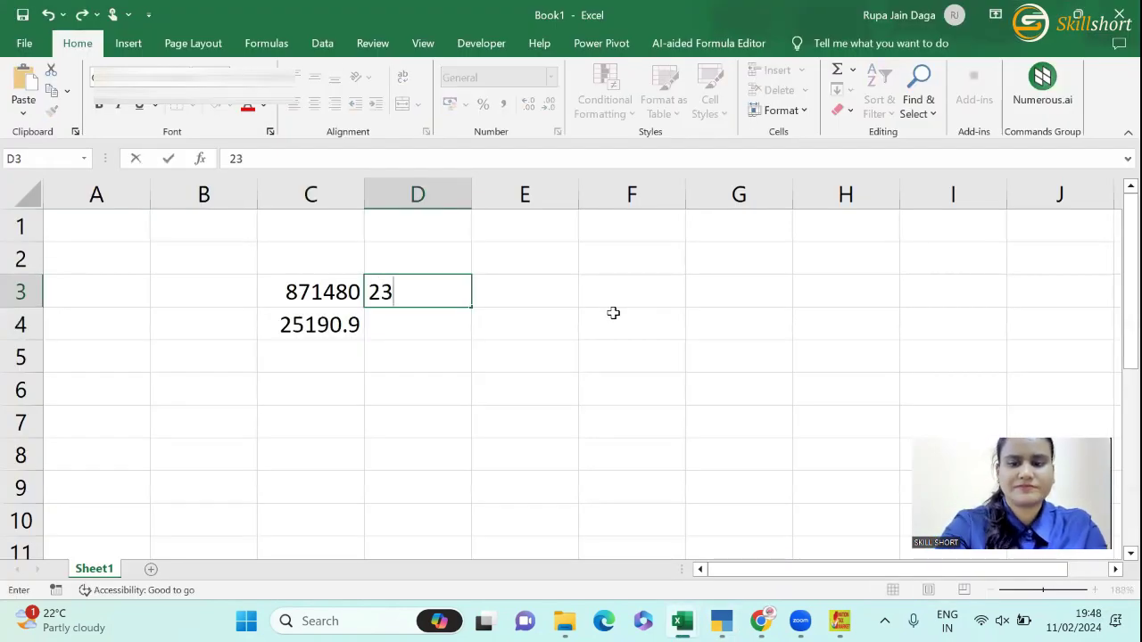
type("991.30")
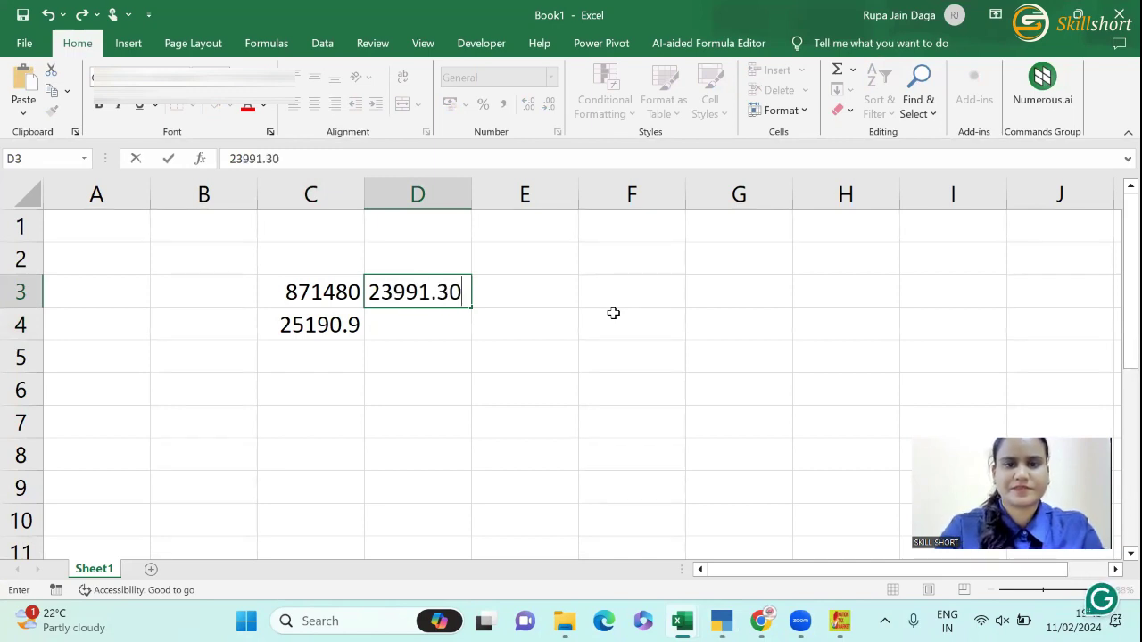
key("Return")
- Enter the PCS-PIECES taxable amount 829980.80 in cell D4
key("alt+Tab")
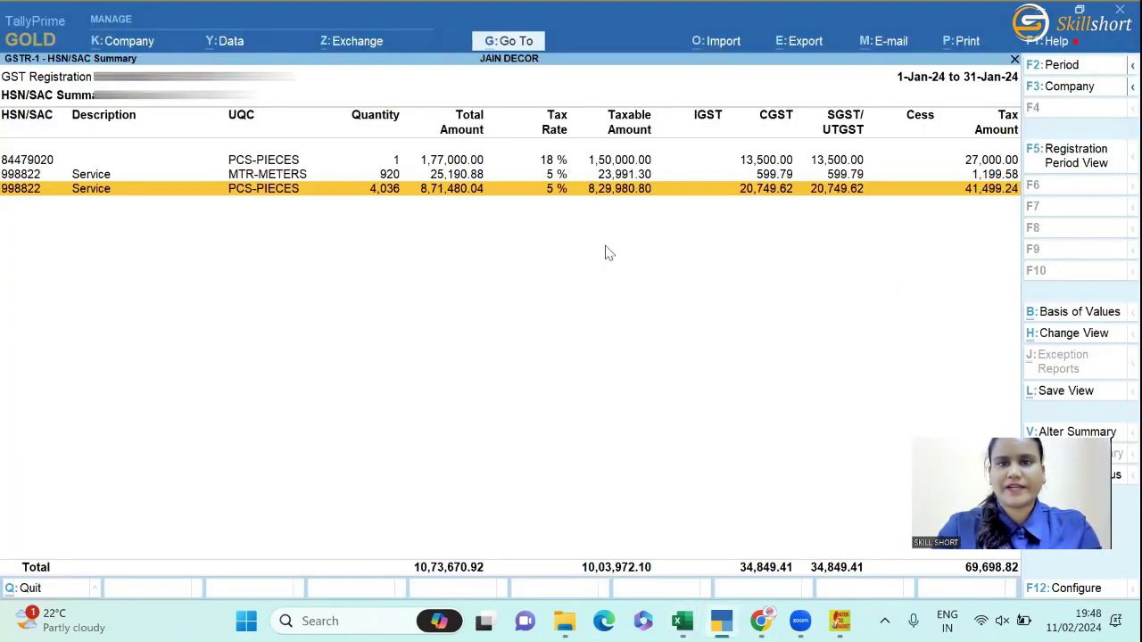
key("alt+Tab")
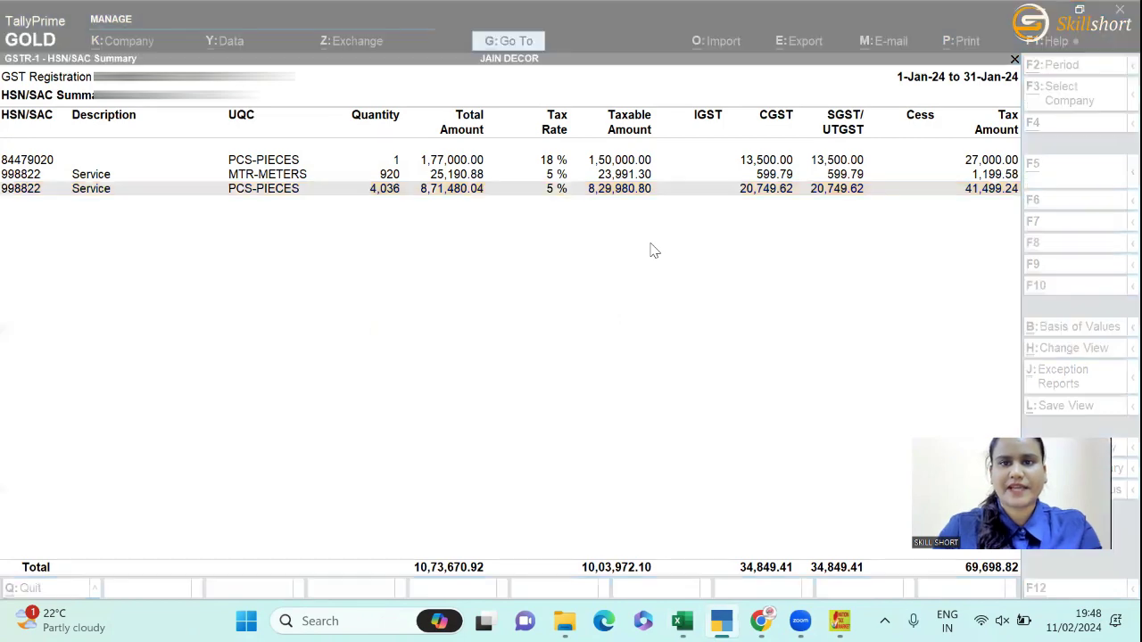
type("8,2")
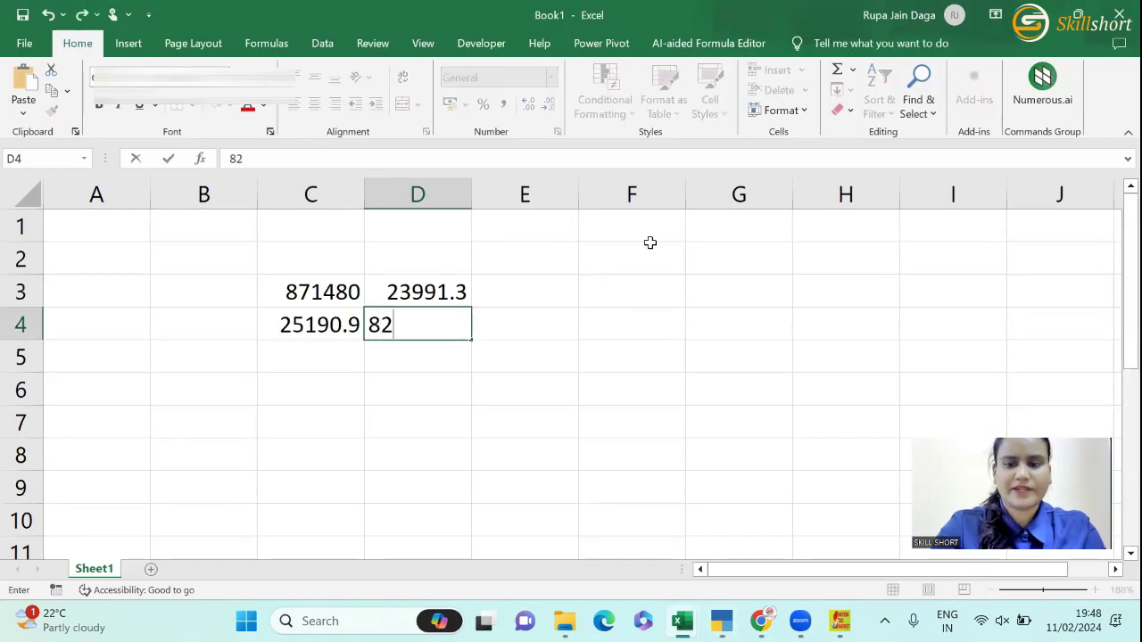
type("9,980")
key("Return")
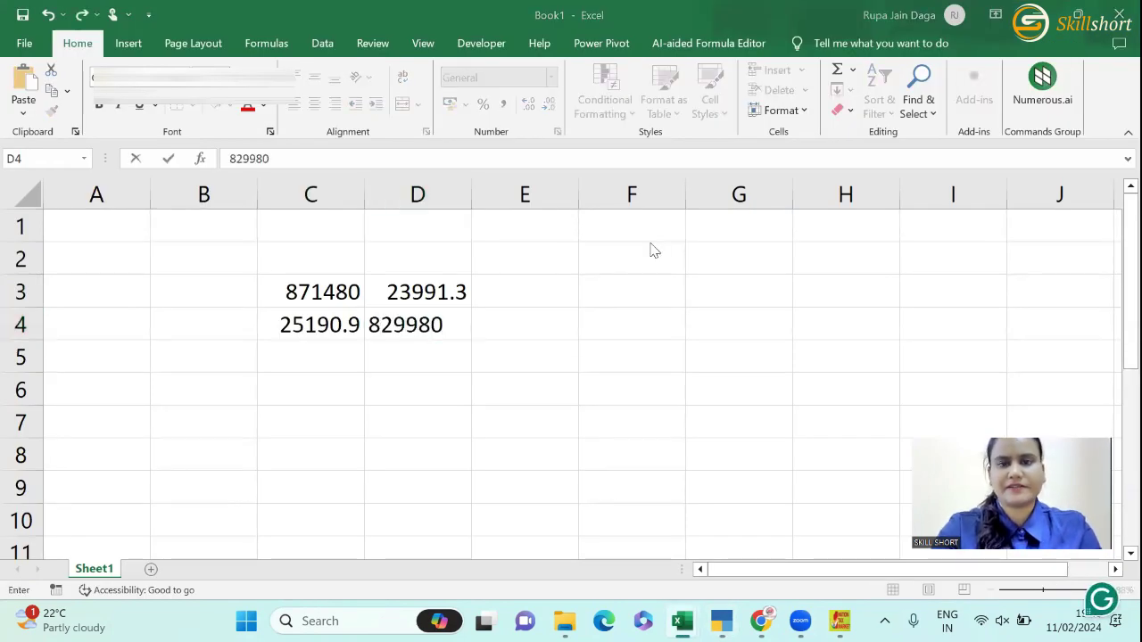
key("alt+Tab")
key("alt+Tab")
type(".8")
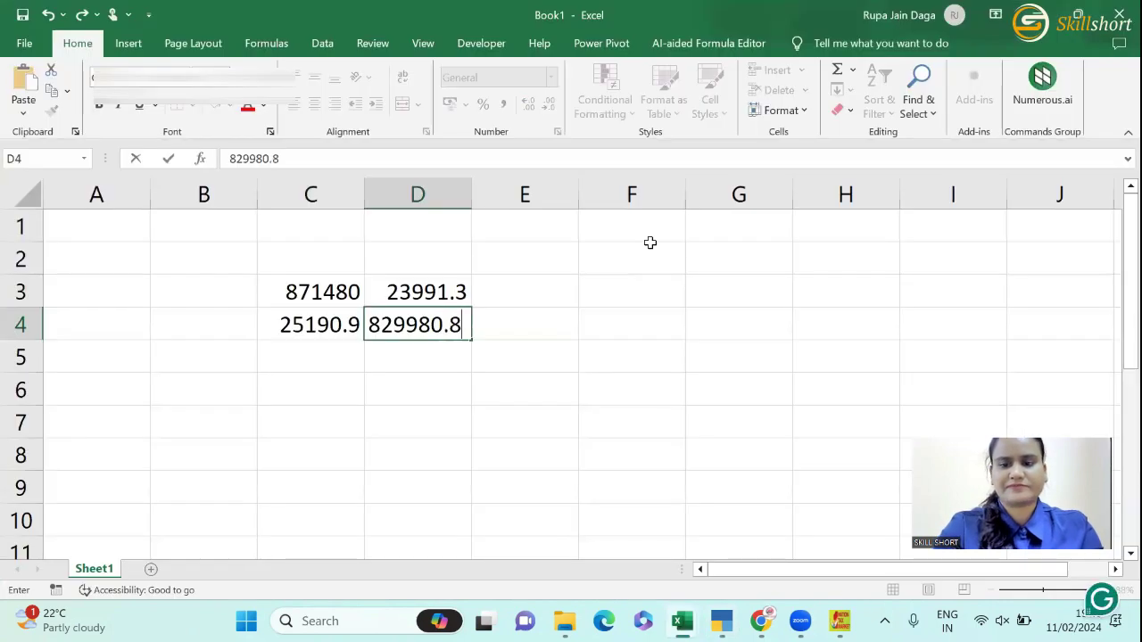
type("0")
key("Return")
key("Up")
key("Up")
key("Right")
key("alt+Tab")
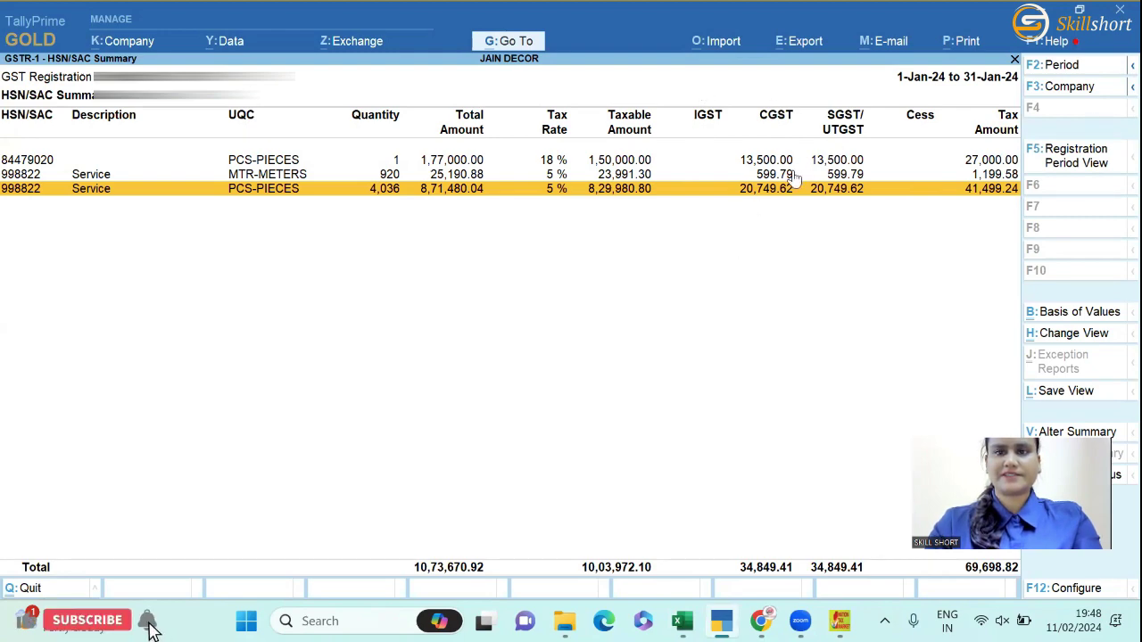
key("alt")
key("alt+Tab")
- Enter the first CGST amount, 599.79, in cell F3
key("Right")
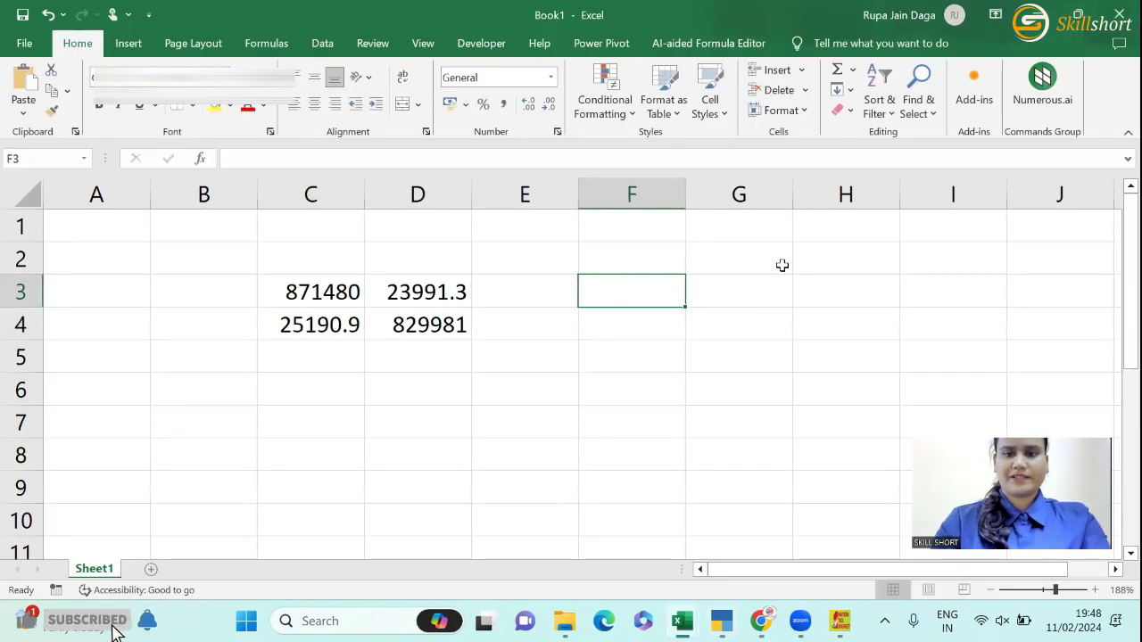
type("599")
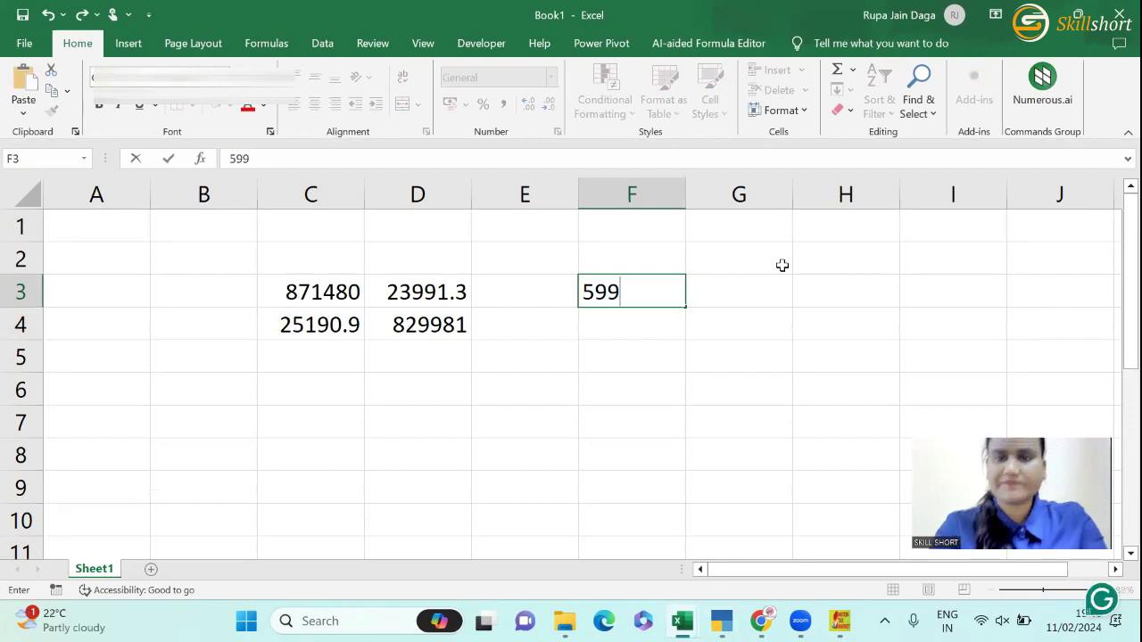
key("alt+Tab")
key("alt+Tab")
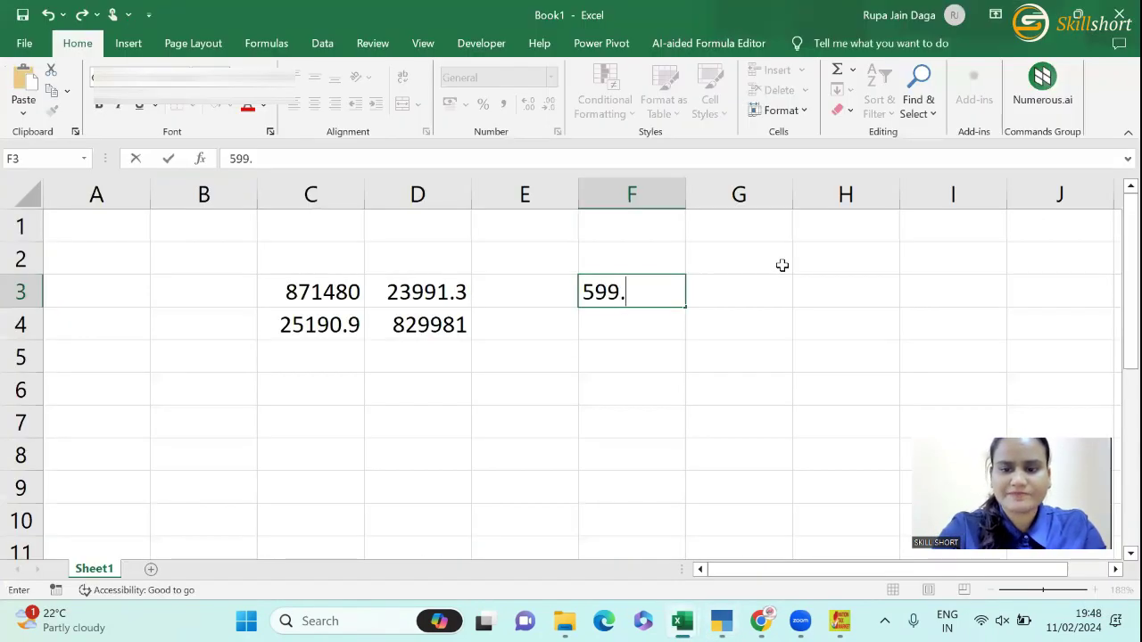
type("79")
key("Return")
- Type the second CGST amount, 20,749, into cell F4, checking it against Tally
key("alt+Tab")
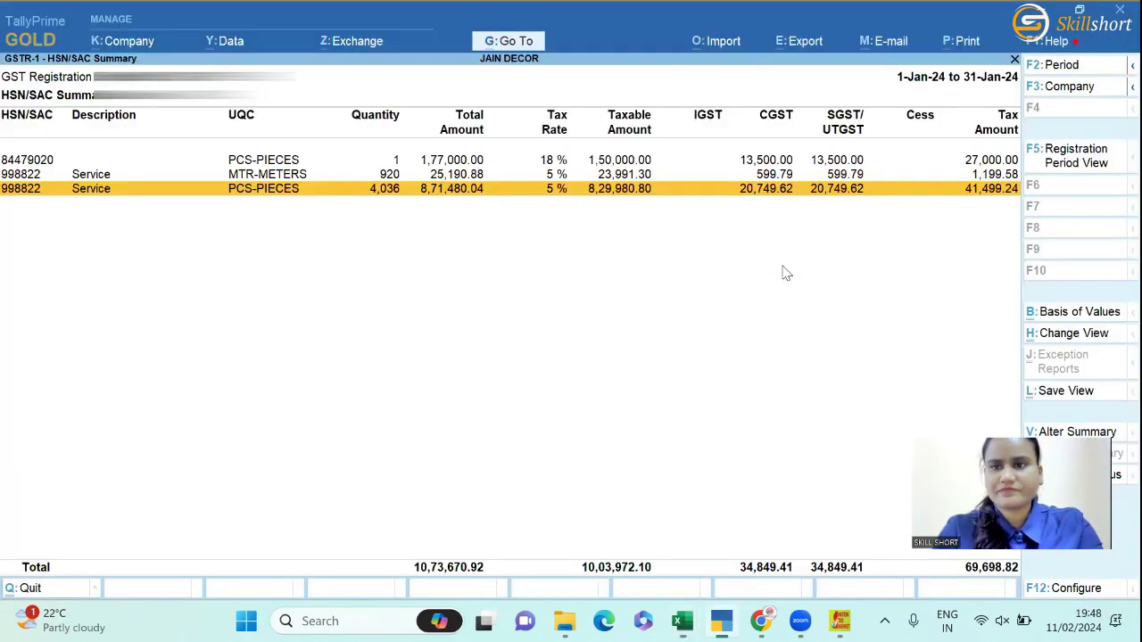
key("alt+Tab")
type("20")
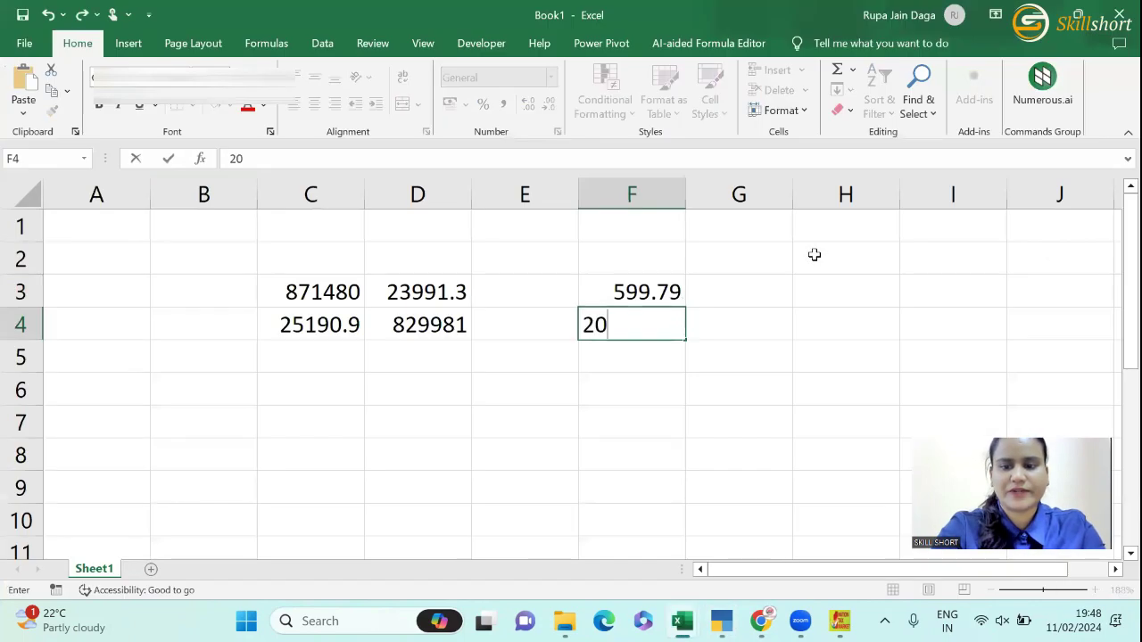
key("alt+Tab")
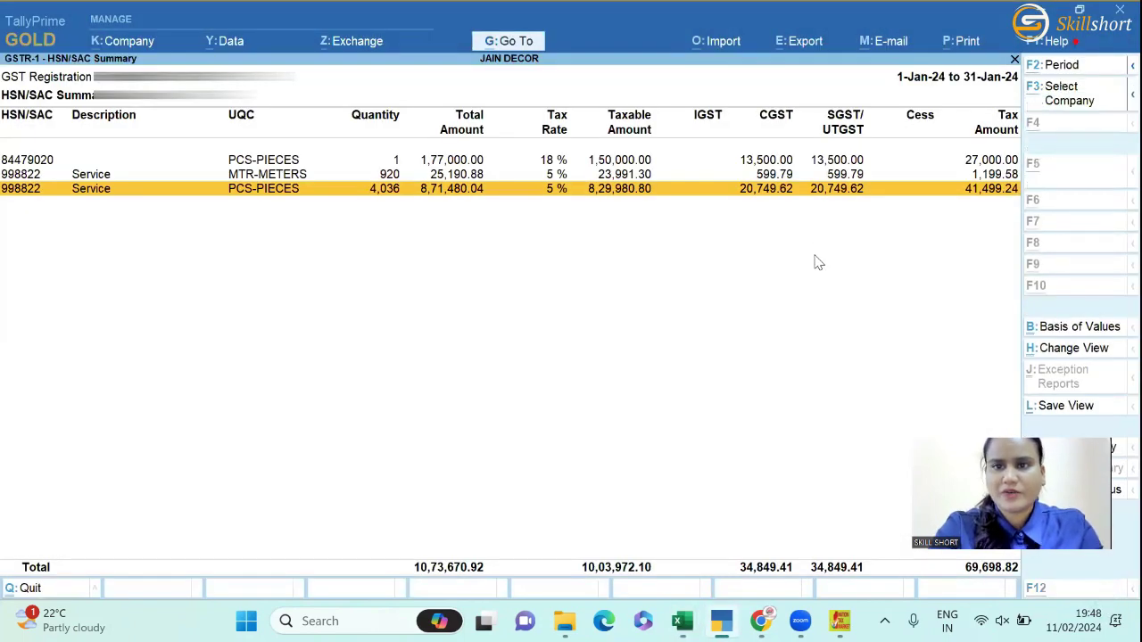
key("alt+Tab")
type("207")
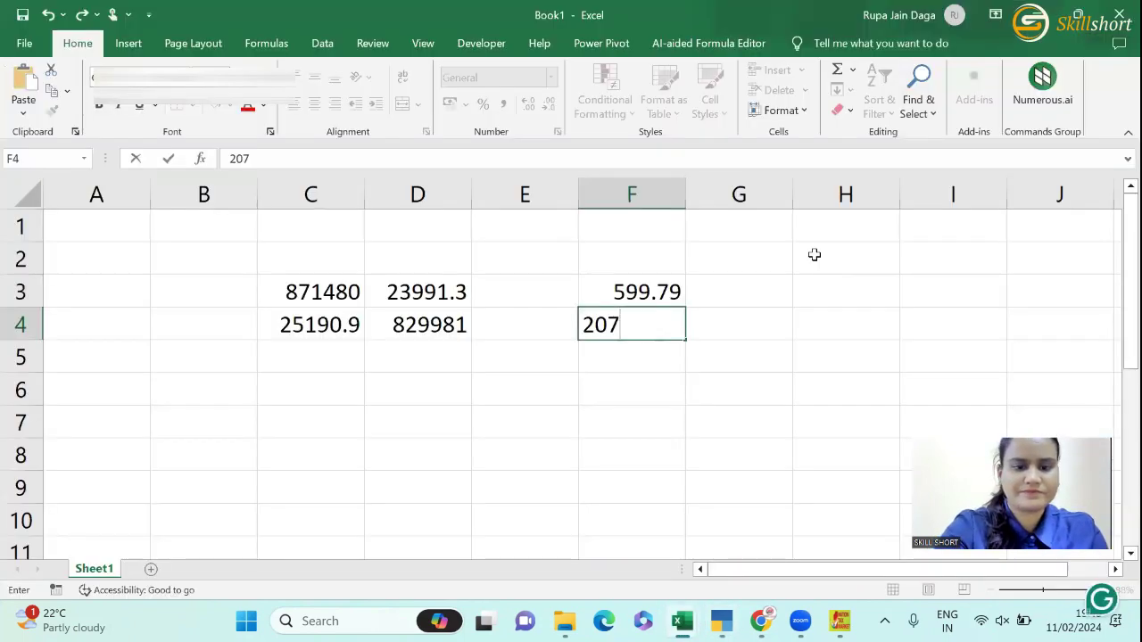
left_click(815, 256)
type("4")
left_click(620, 338)
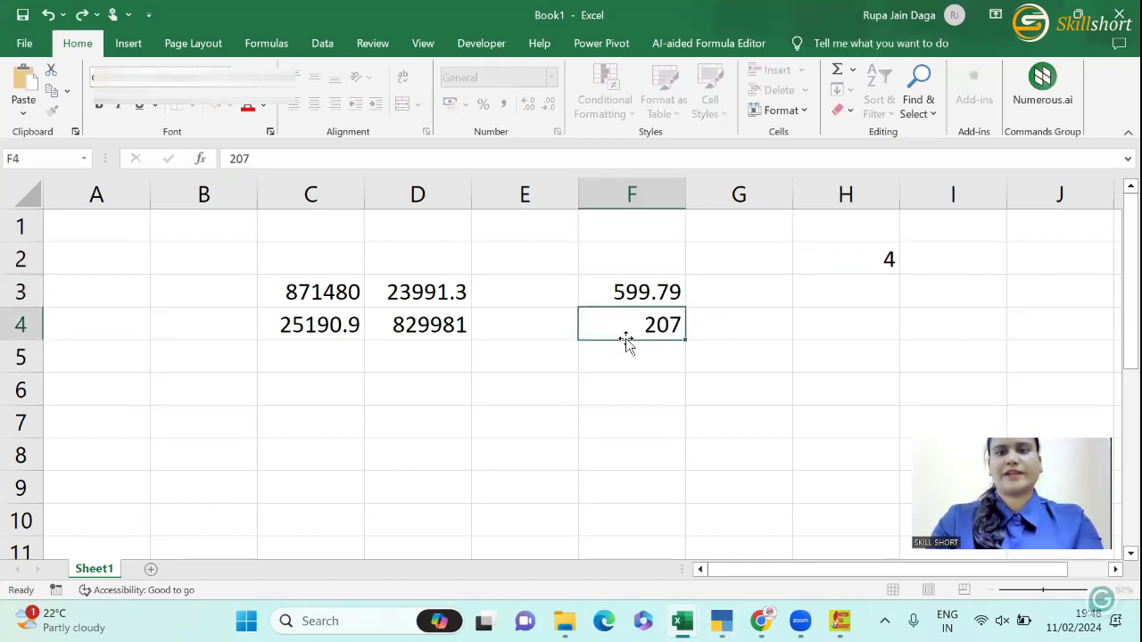
type("20")
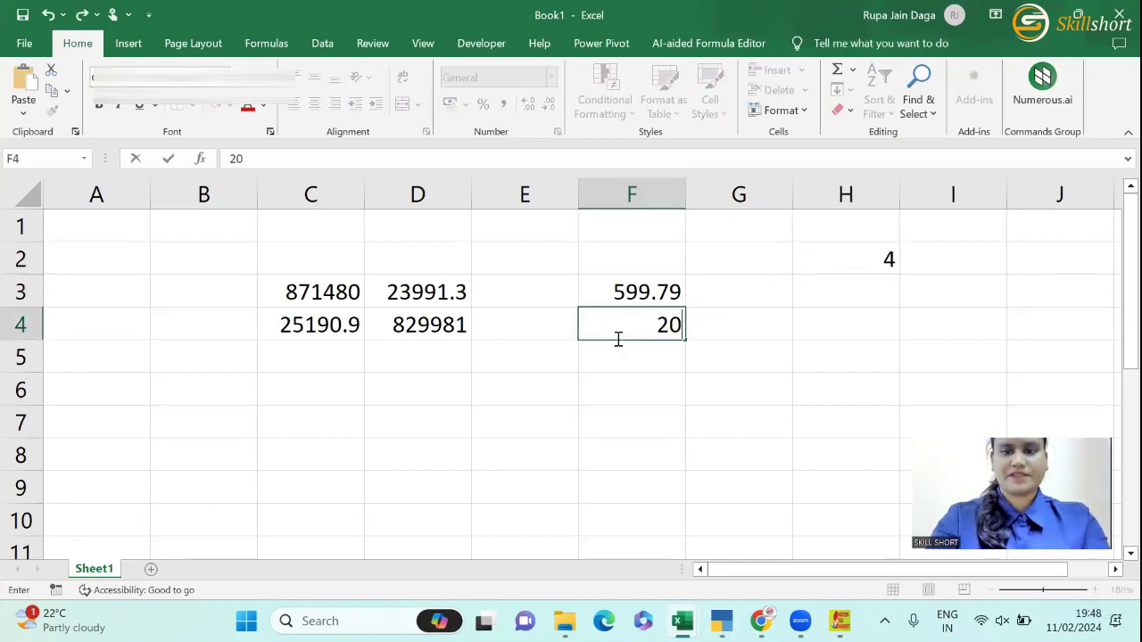
type(",749")
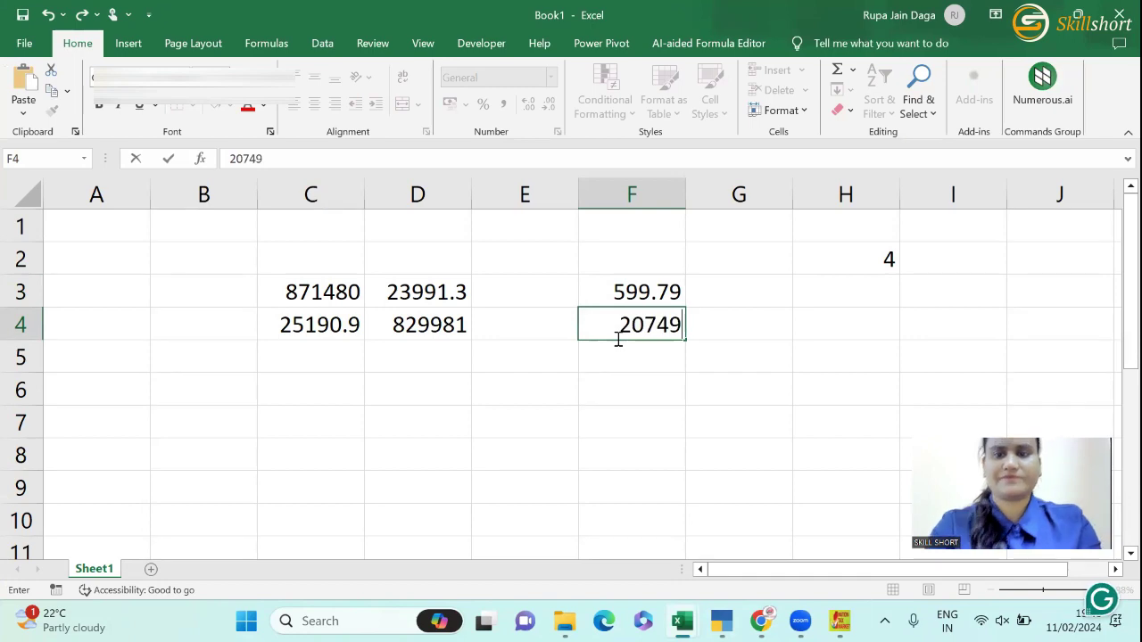
key("alt+Tab")
key("alt+Tab")
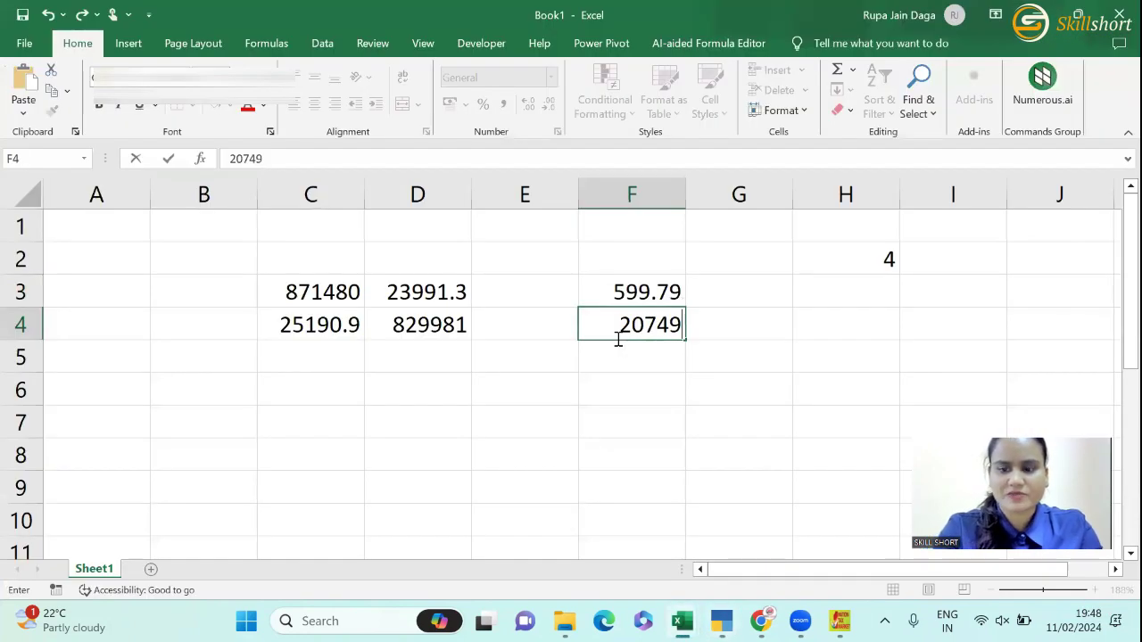
- Finish F4 as 20749.62 and copy F3:F4 into G3:G4
type(".62")
key("Return")
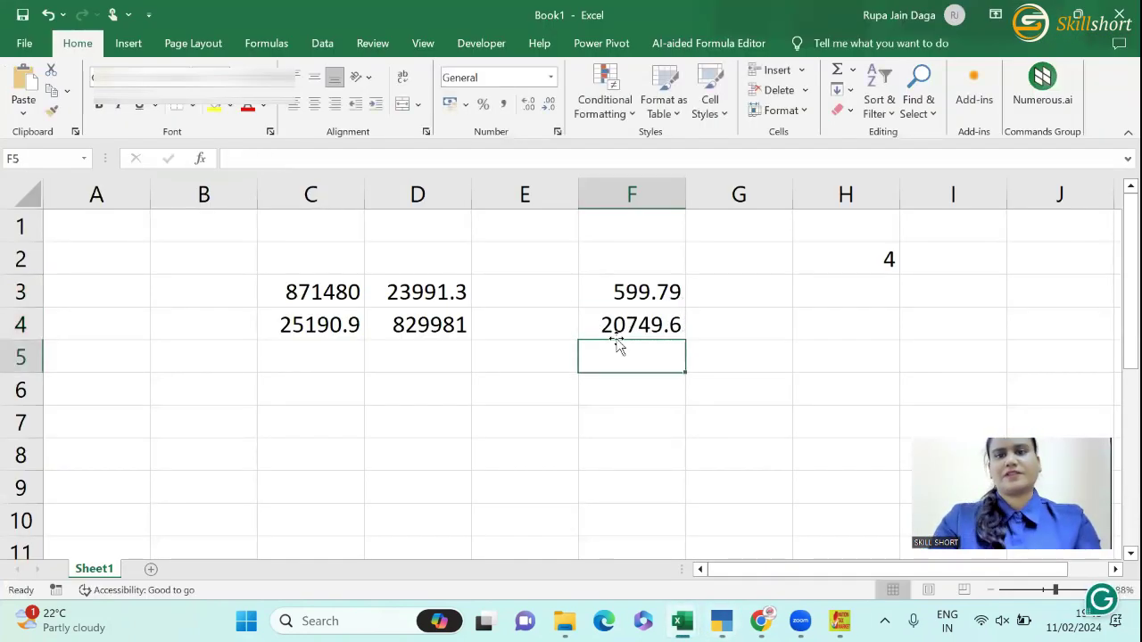
key("Up")
key("Up")
key("Up")
key("Down")
key("shift+Down")
key("ctrl+c")
key("Right")
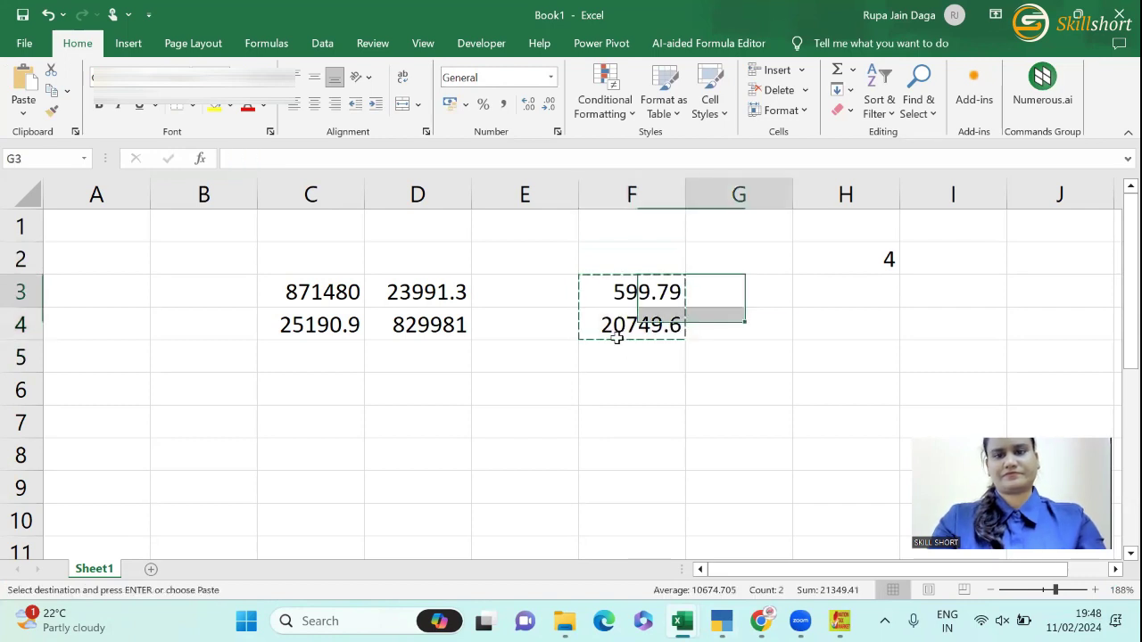
key("ctrl+v")
- AutoSum C3:C4 into C5 and copy that total formula across C5:G5
key("Escape")
key("Left")
key("Left")
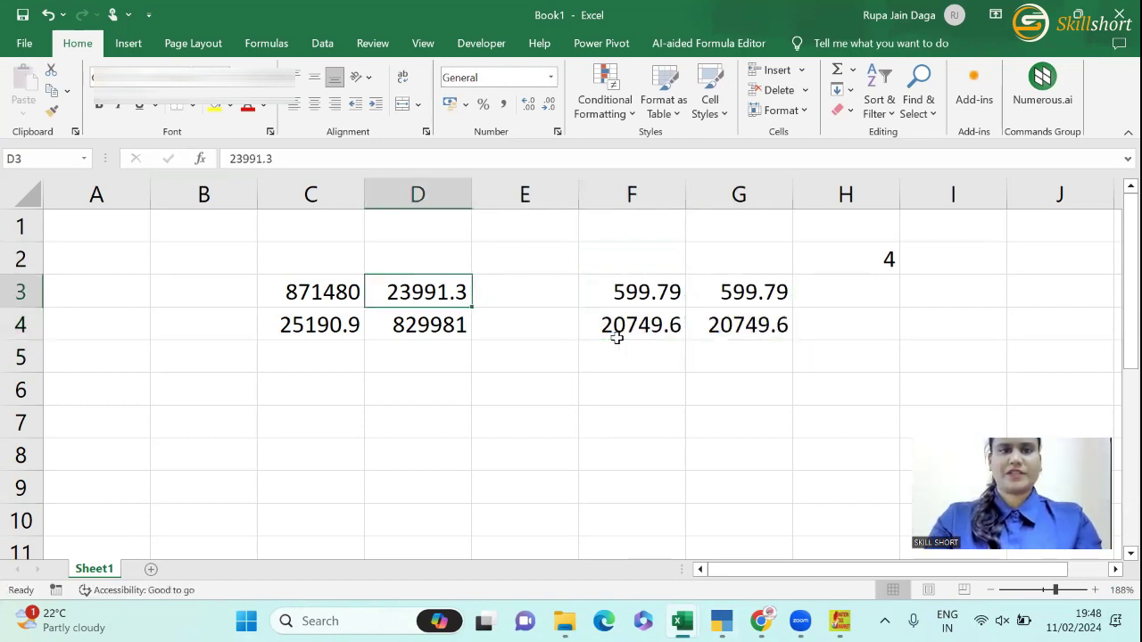
key("Left")
key("Down")
key("Down")
key("alt+equal")
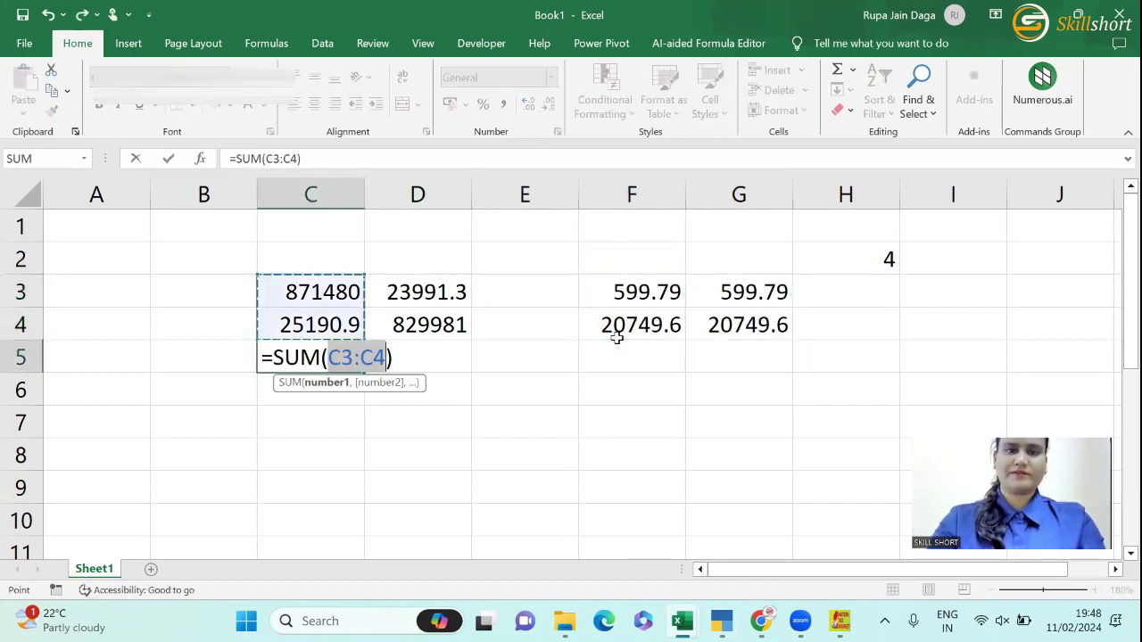
key("Return")
key("Up")
key("ctrl+c")
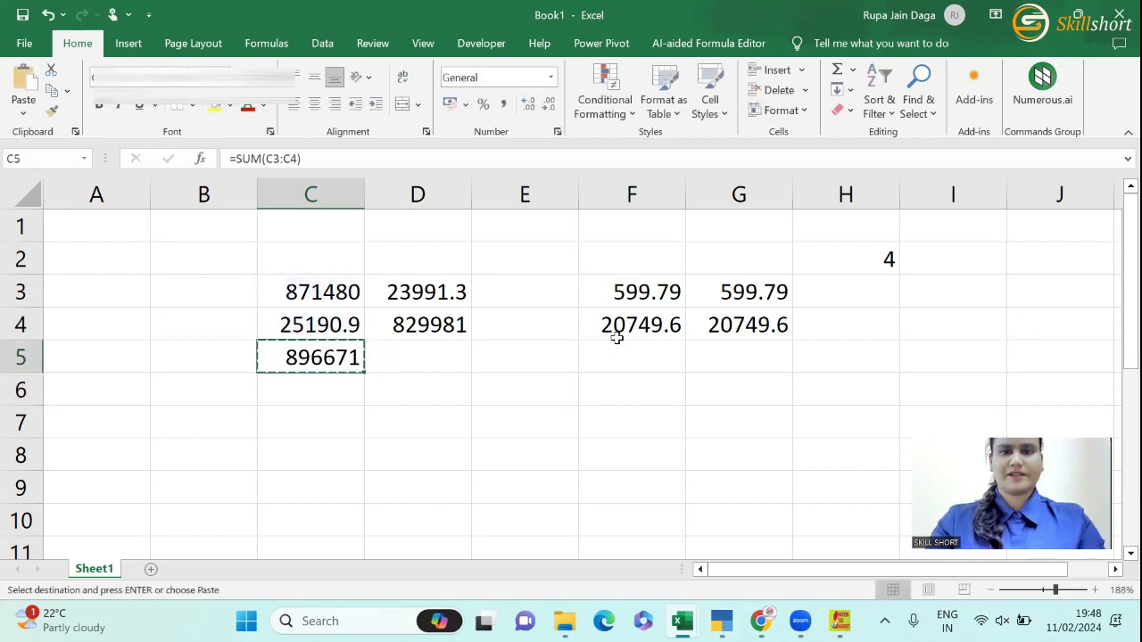
key("shift+Right")
key("shift+Right")
key("shift+Right")
key("shift+Right")
key("ctrl+v")
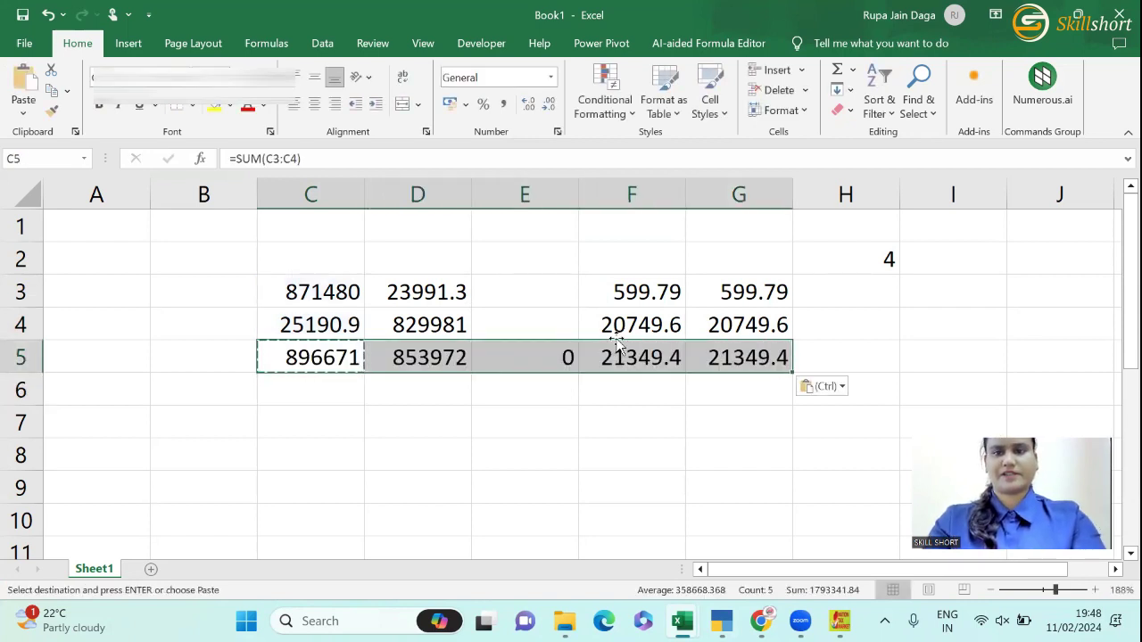
key("Escape")
key("Down")
key("Down")
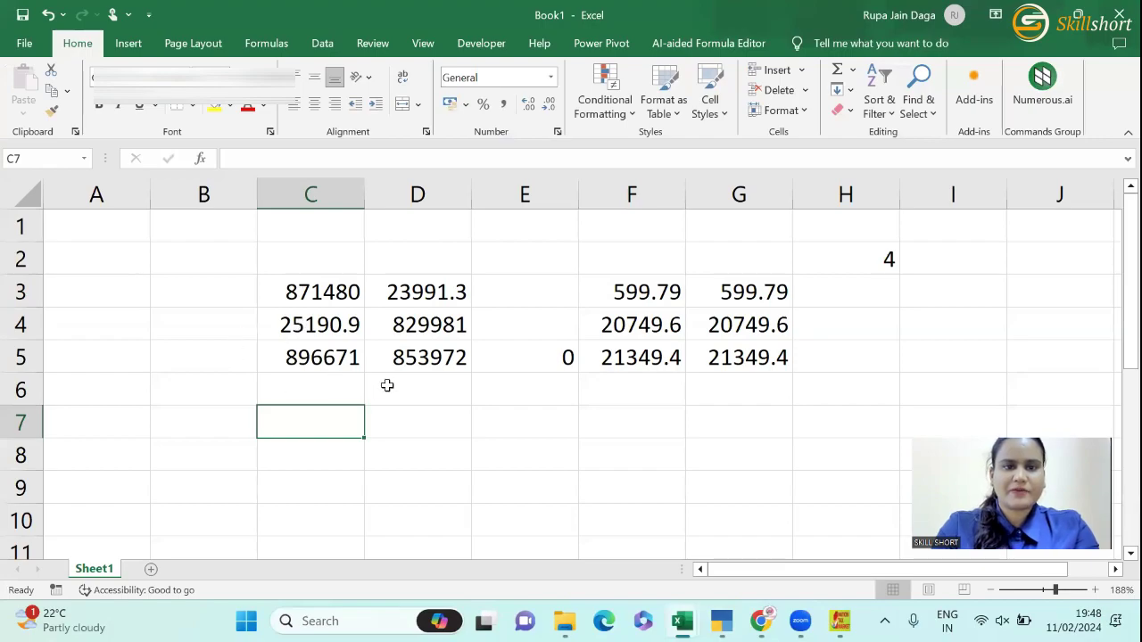
key("alt")
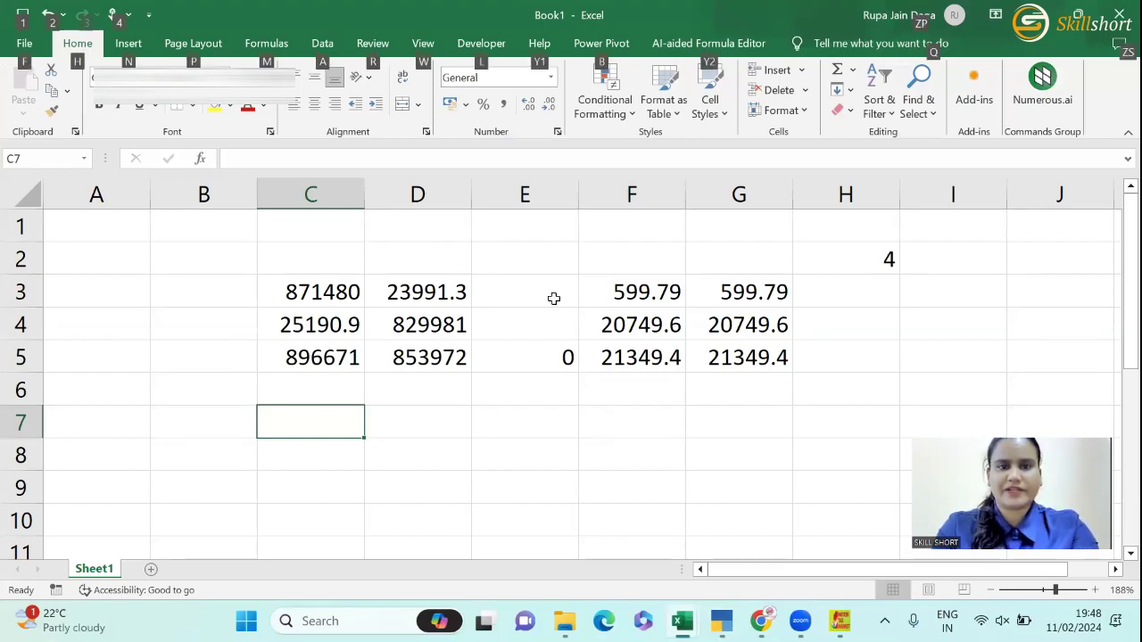
key("alt+Tab")
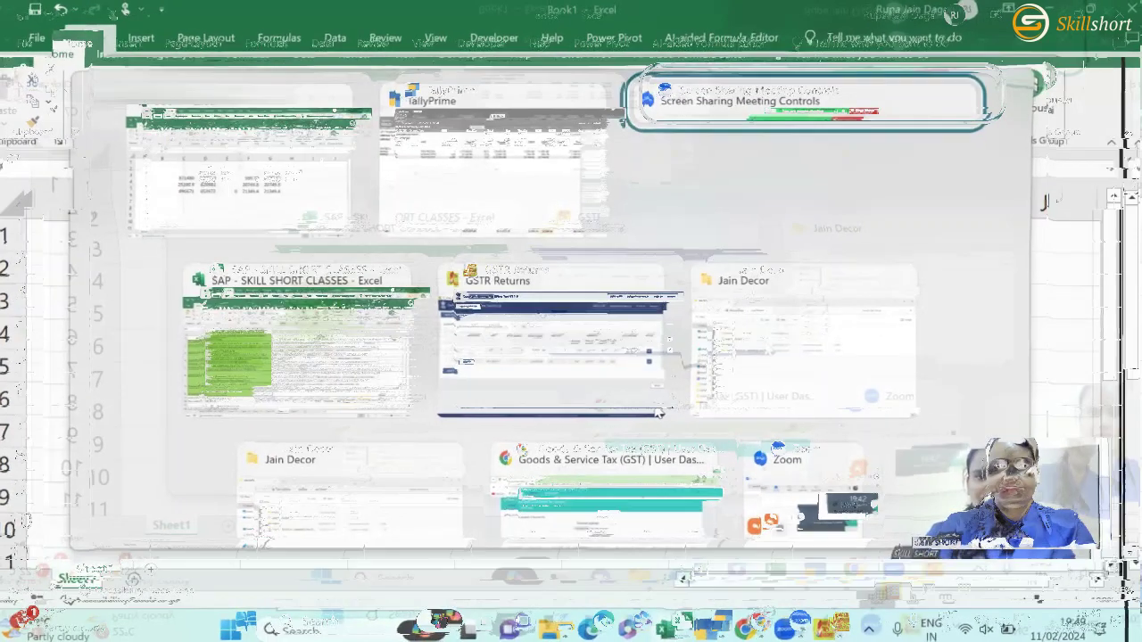
- Save the 998822 row with 23,991.30 taxable value, then edit it and choose UQC NA
left_click(676, 402)
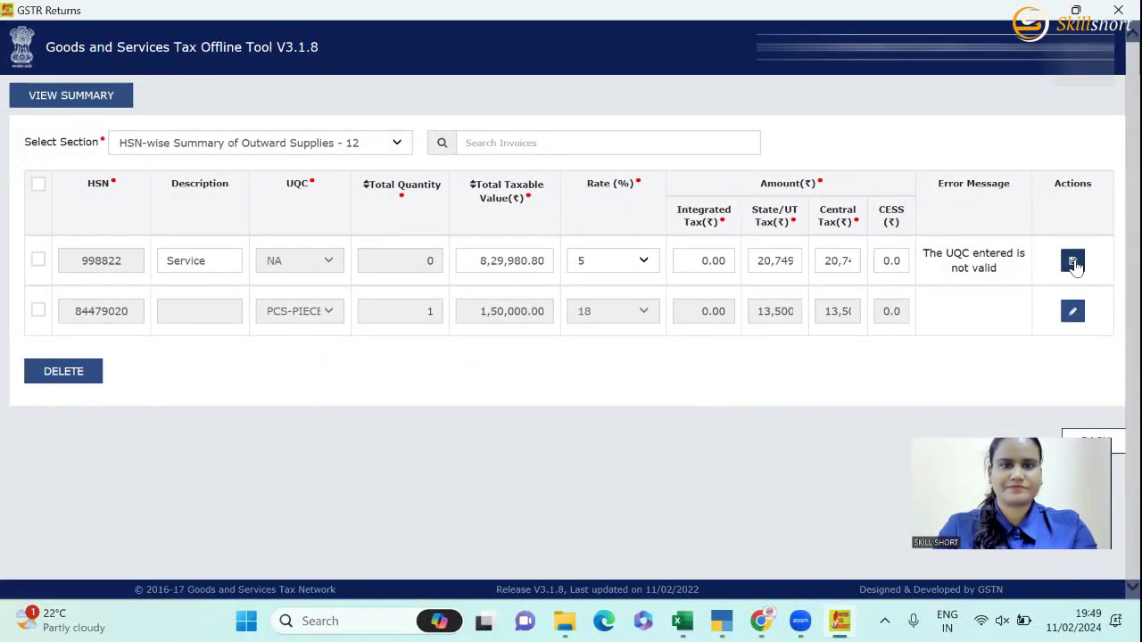
left_click(1072, 261)
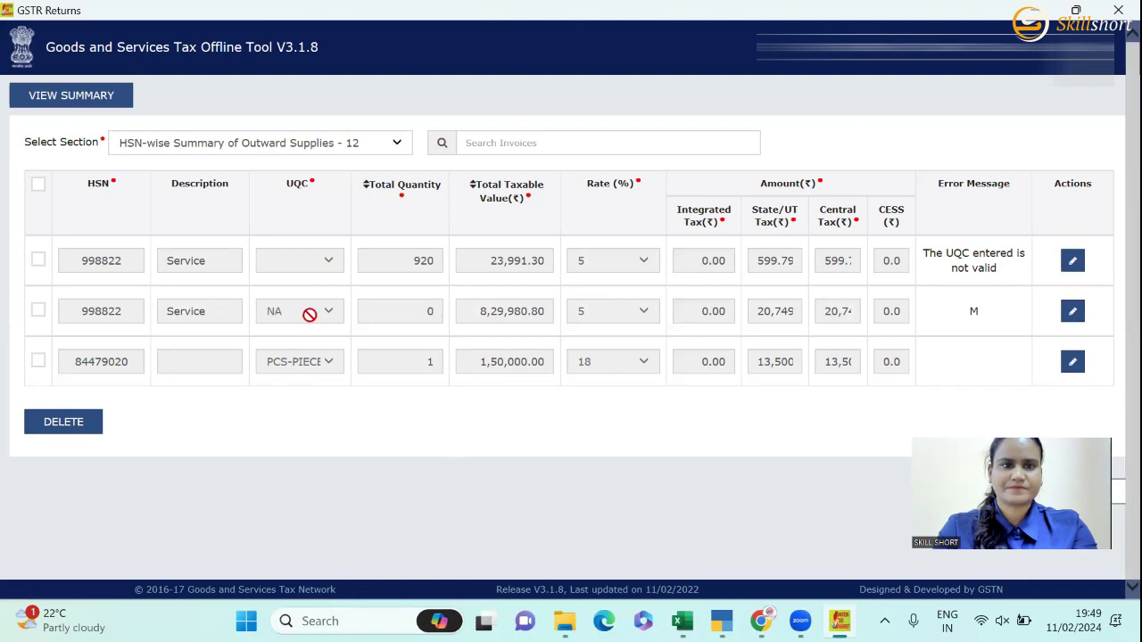
left_click(1072, 260)
left_click(301, 260)
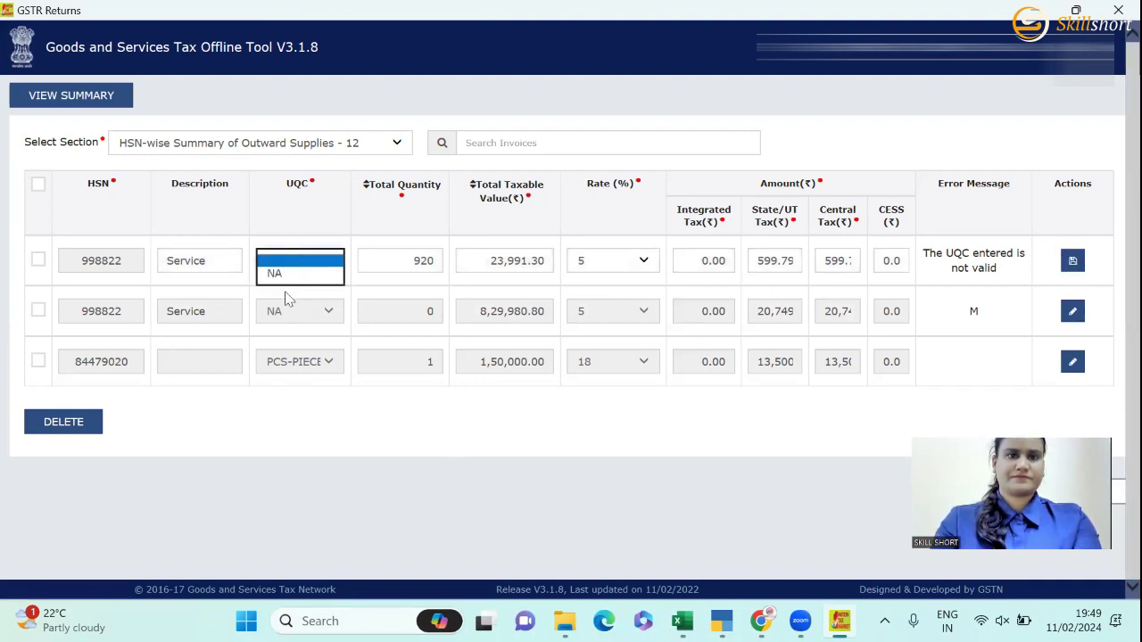
left_click(304, 272)
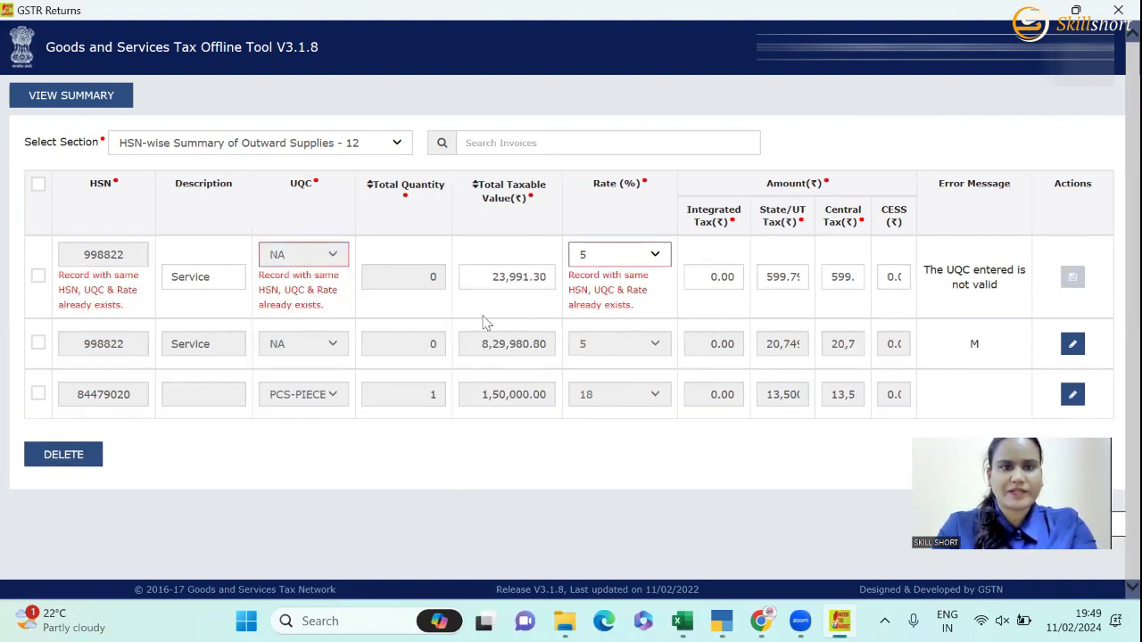
- Show C5 as 896670.920 using Increase Decimal, then select row 1's taxable value in GST tool
key("alt+Tab")
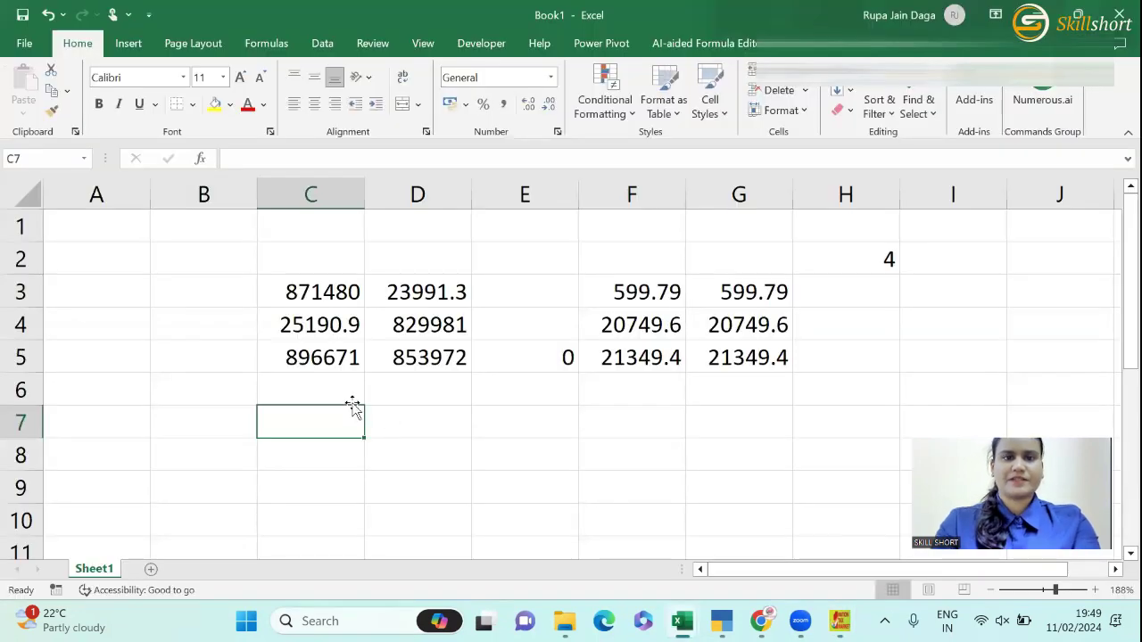
key("alt+Tab")
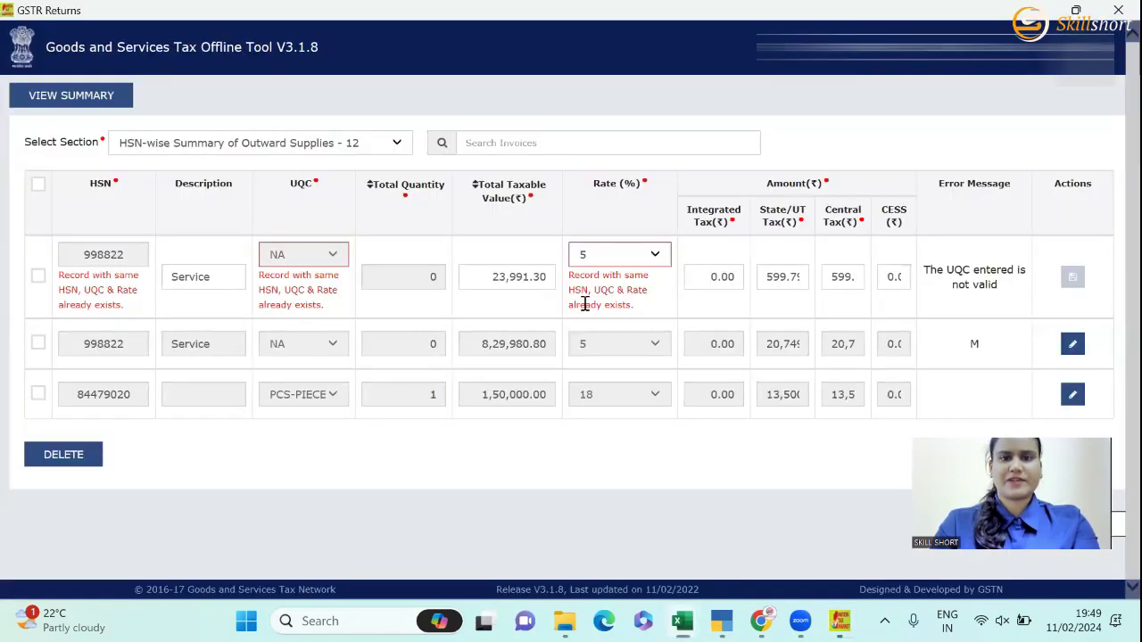
key("alt+Tab")
left_click(350, 356)
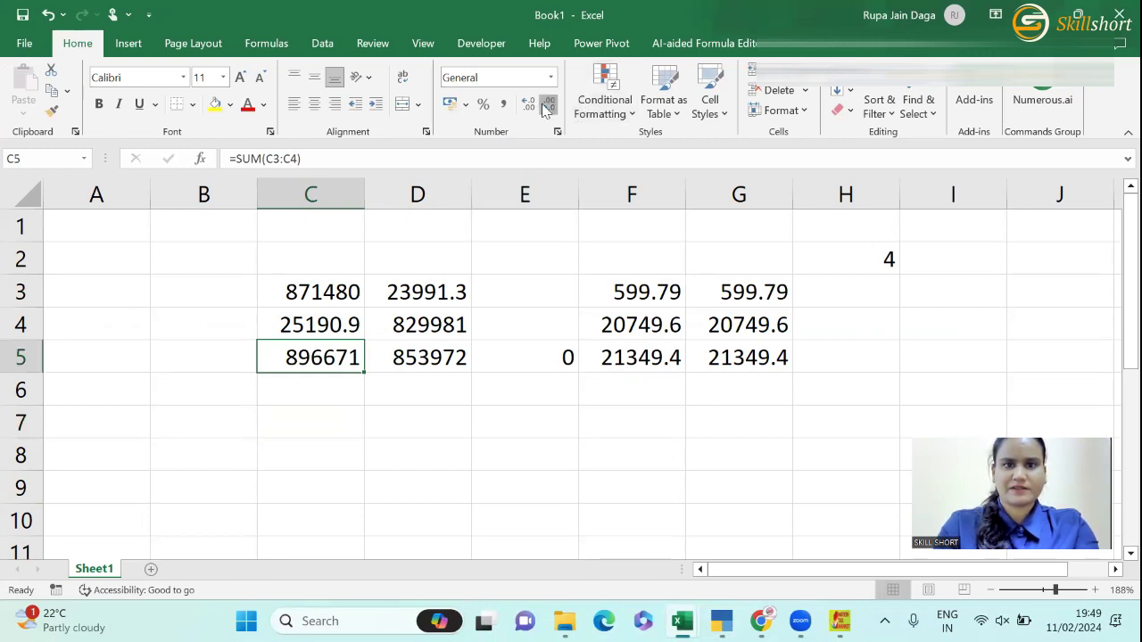
left_click(545, 105)
left_click(526, 105)
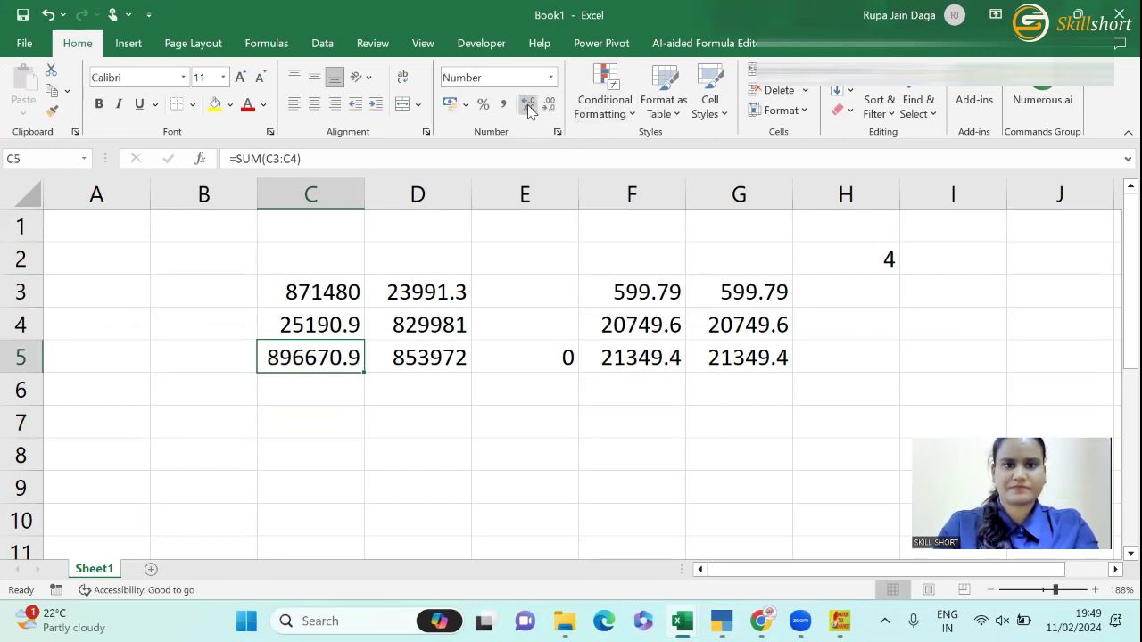
left_click(528, 106)
left_click(528, 107)
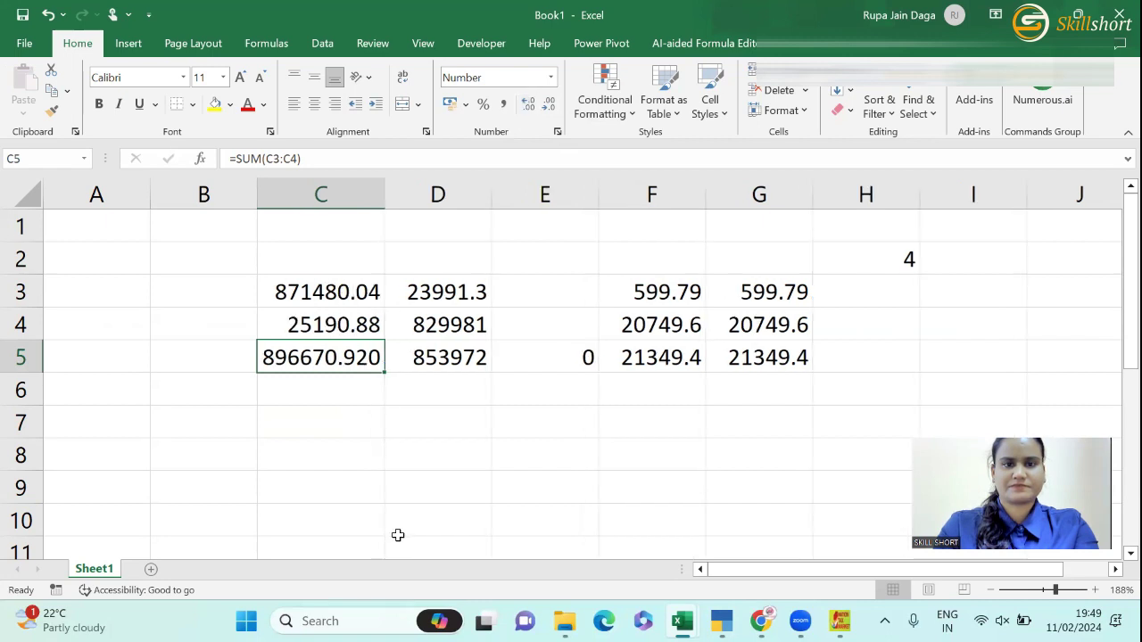
key("alt+Tab")
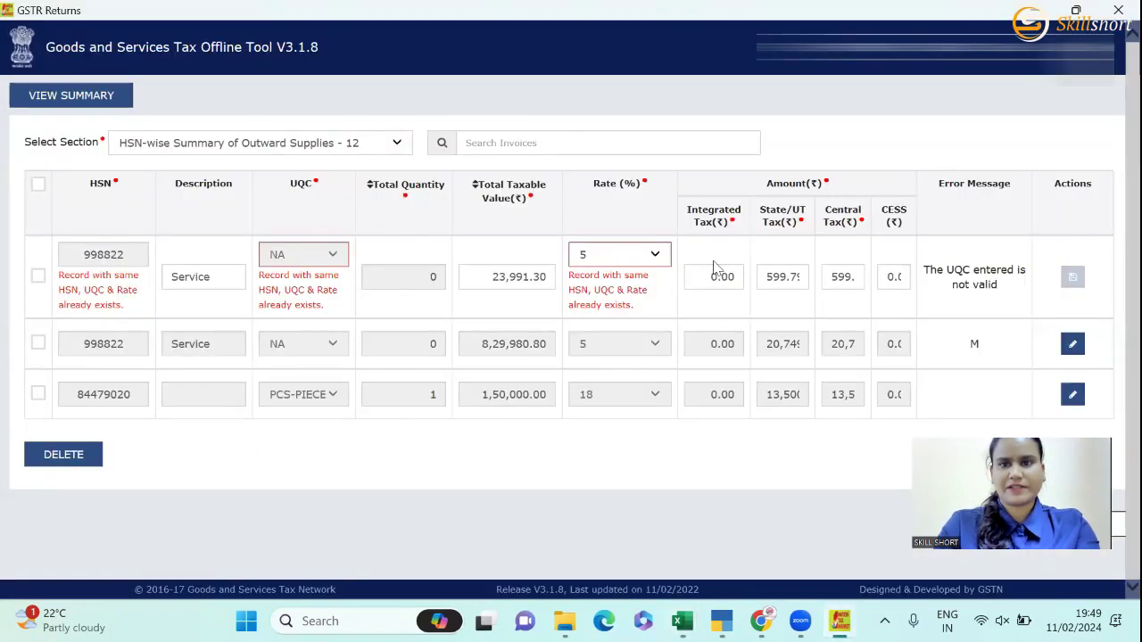
double_click(494, 277)
- Correct the first 998822 row's taxable value to 8,96,670.92, matching Excel's C5 total
type("89.00")
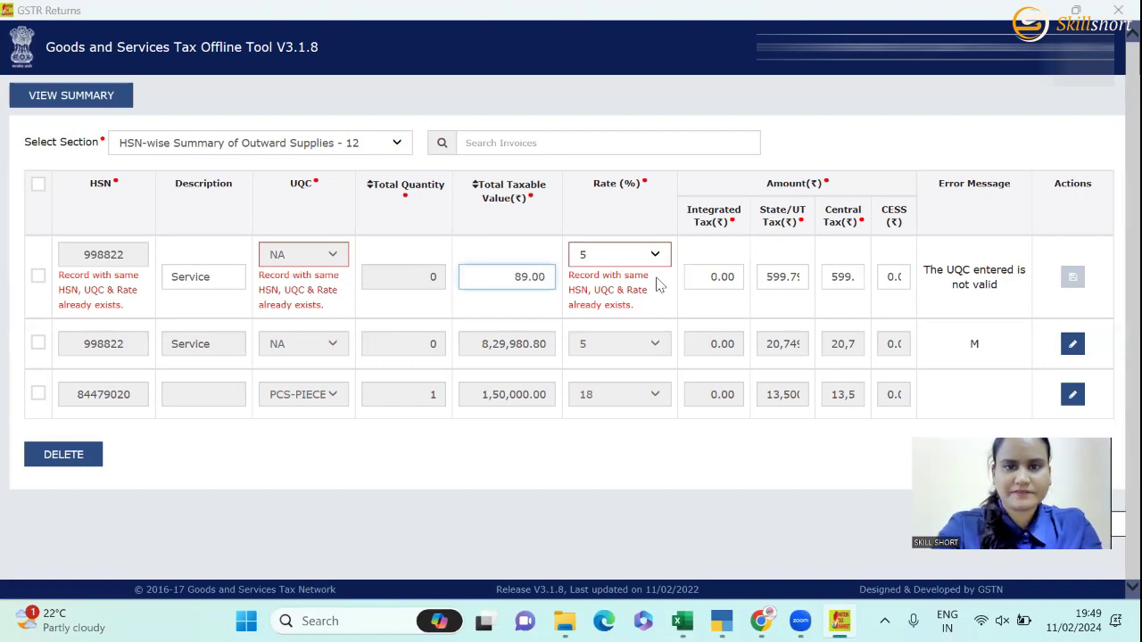
key("alt+Tab")
key("alt+Tab")
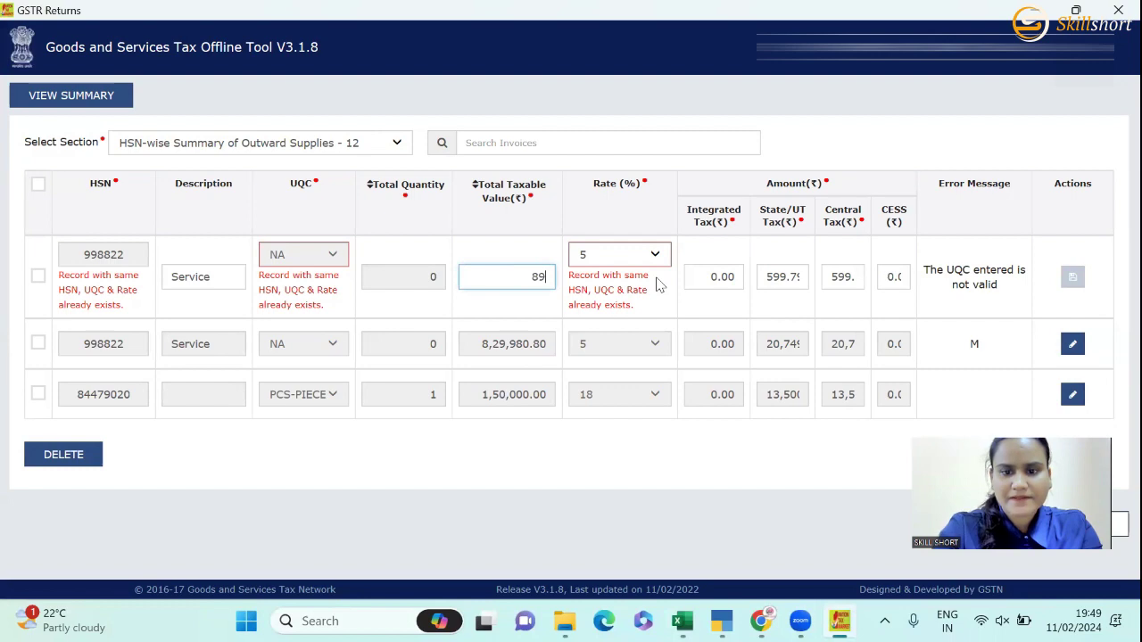
type("0.92")
key("alt+Tab")
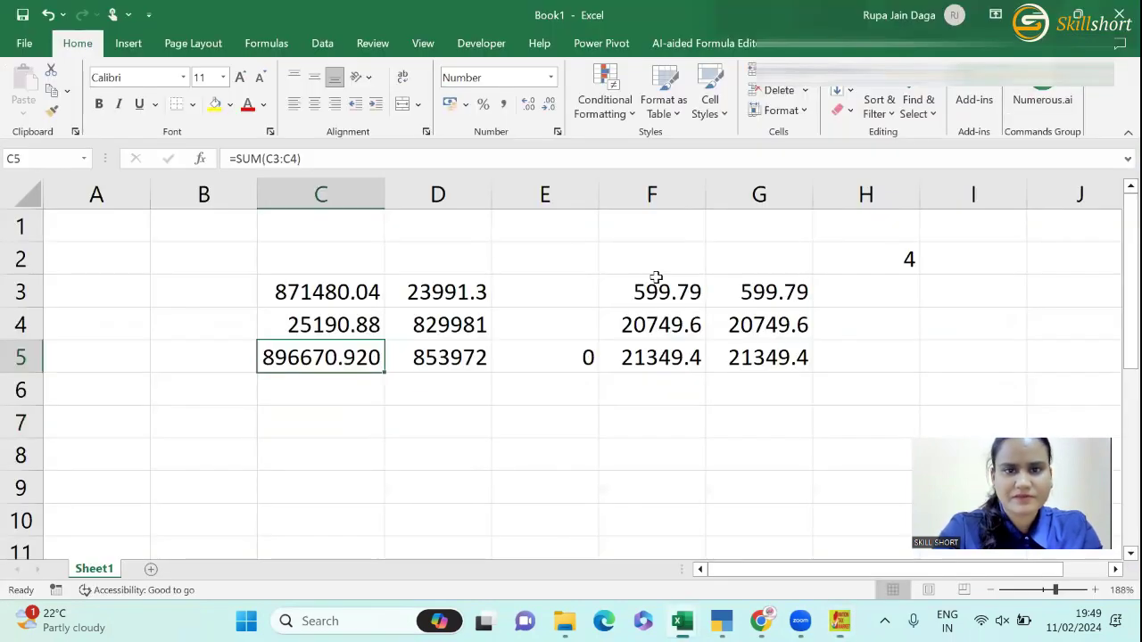
key("alt+Tab")
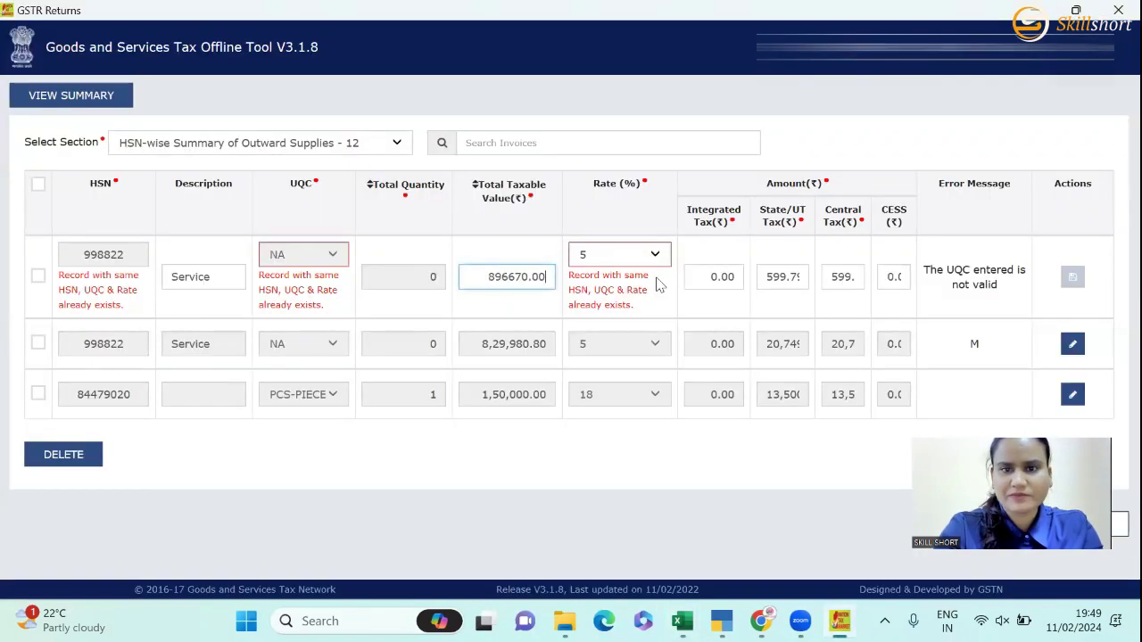
key("BackSpace")
key("BackSpace")
key("BackSpace")
type(".")
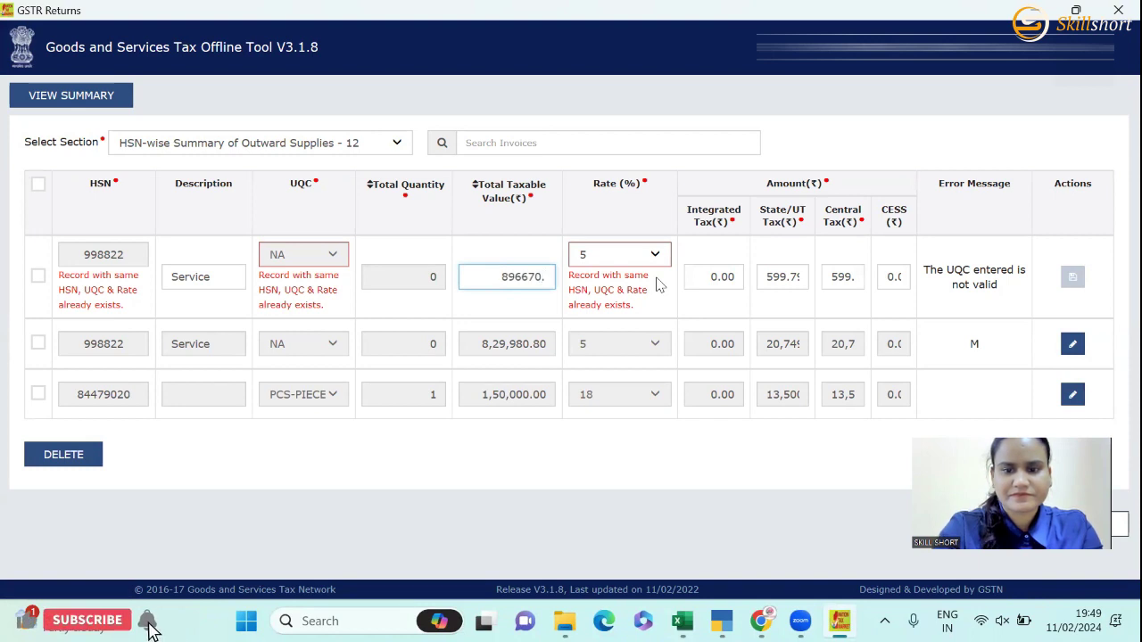
type("92")
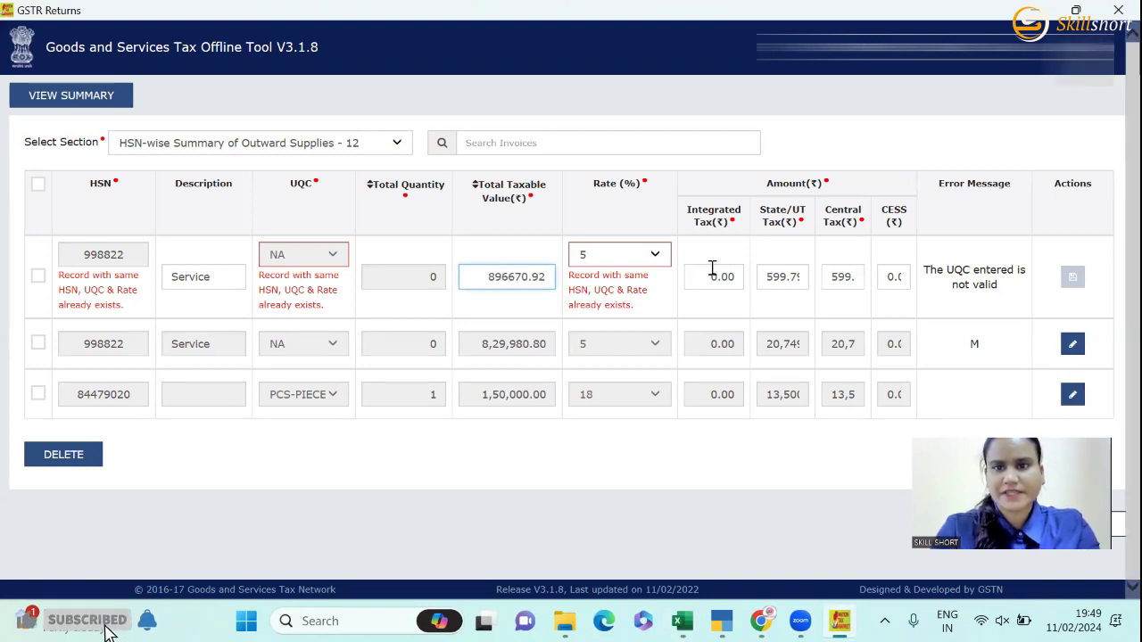
- Show extra decimals on Excel's F5 total and enter 21,349.41 as the row's State/UT tax
left_click_drag(767, 277, 779, 277)
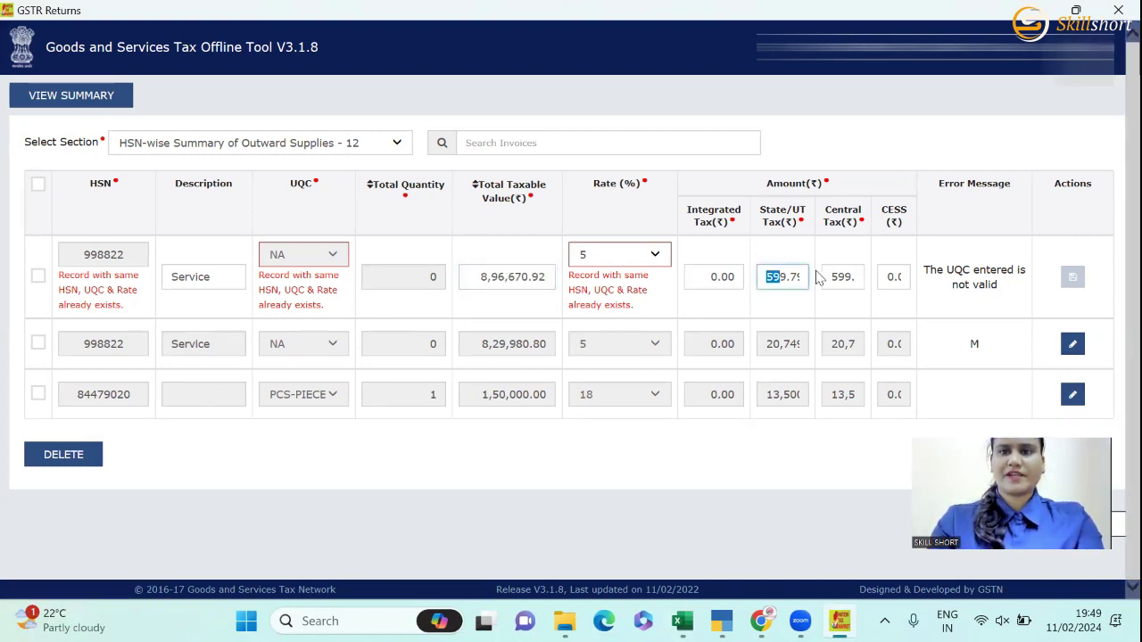
key("ctrl+a")
key("alt+Tab")
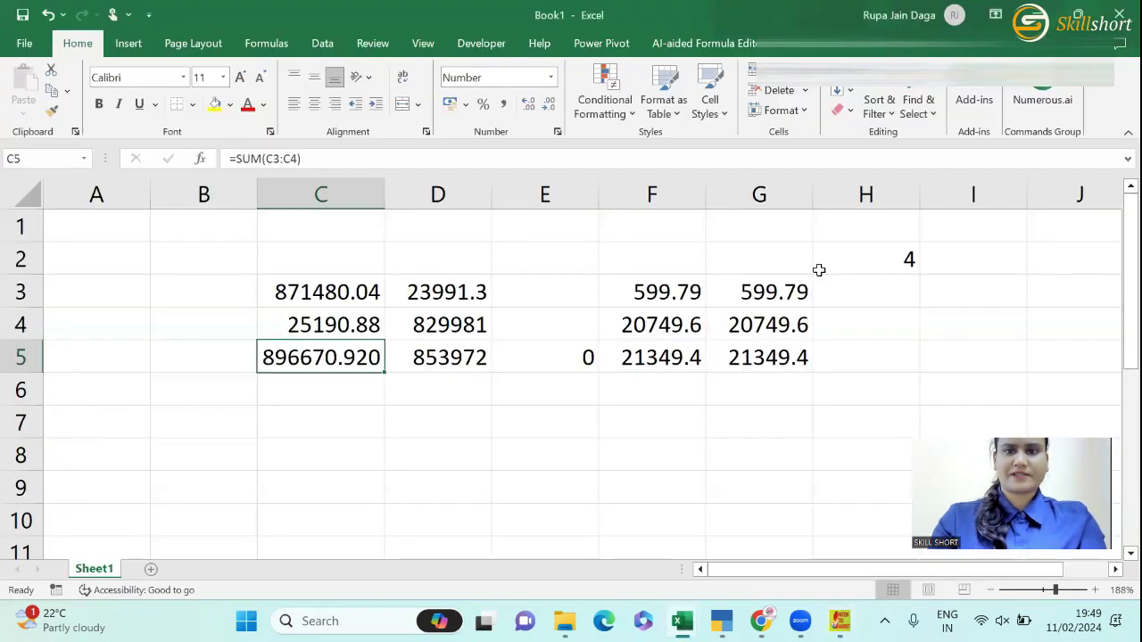
left_click(678, 346)
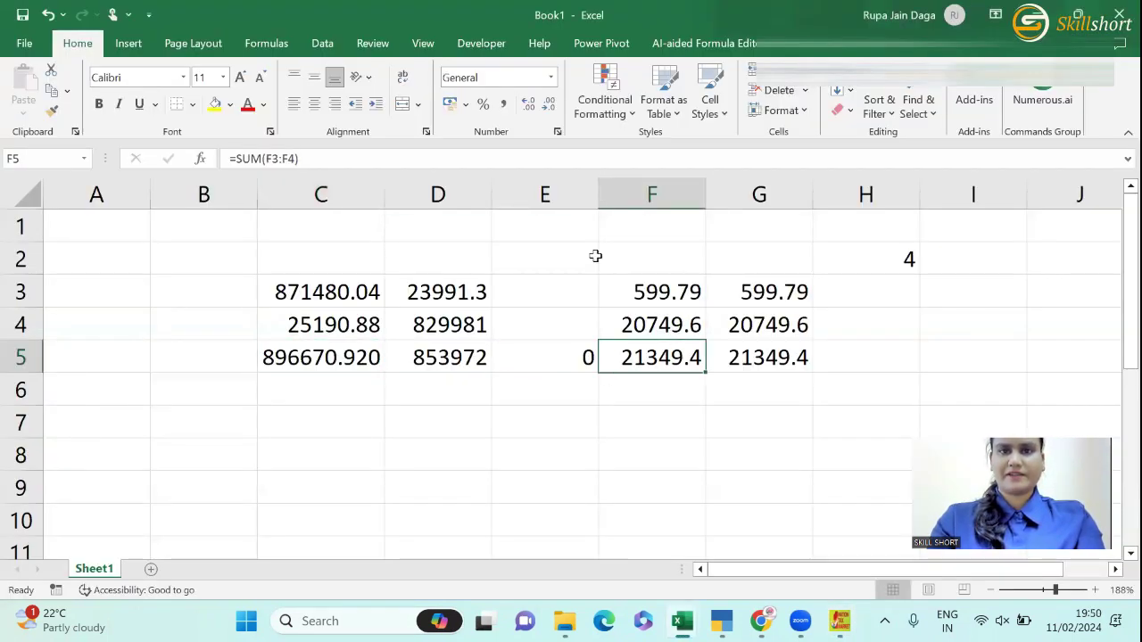
left_click(528, 104)
left_click(528, 105)
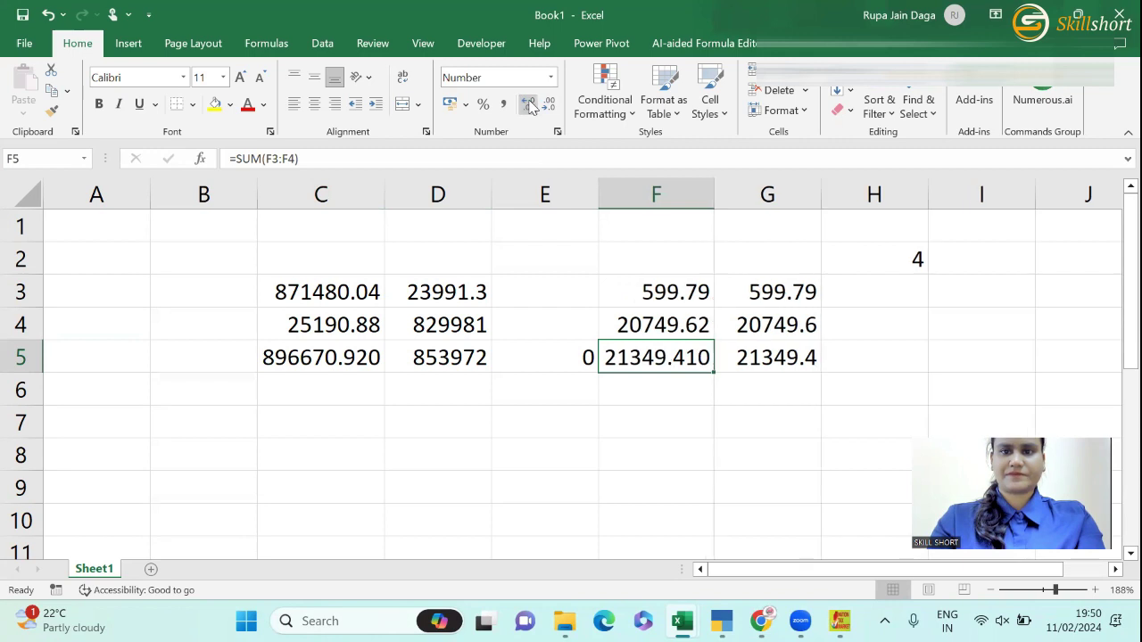
key("alt+Tab")
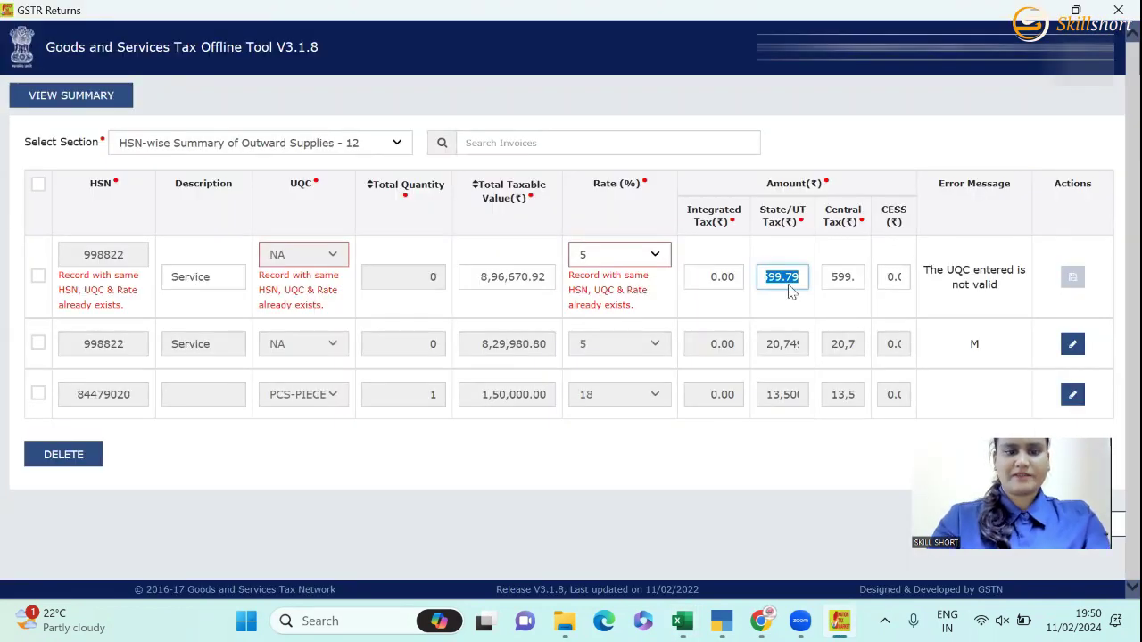
type("2134")
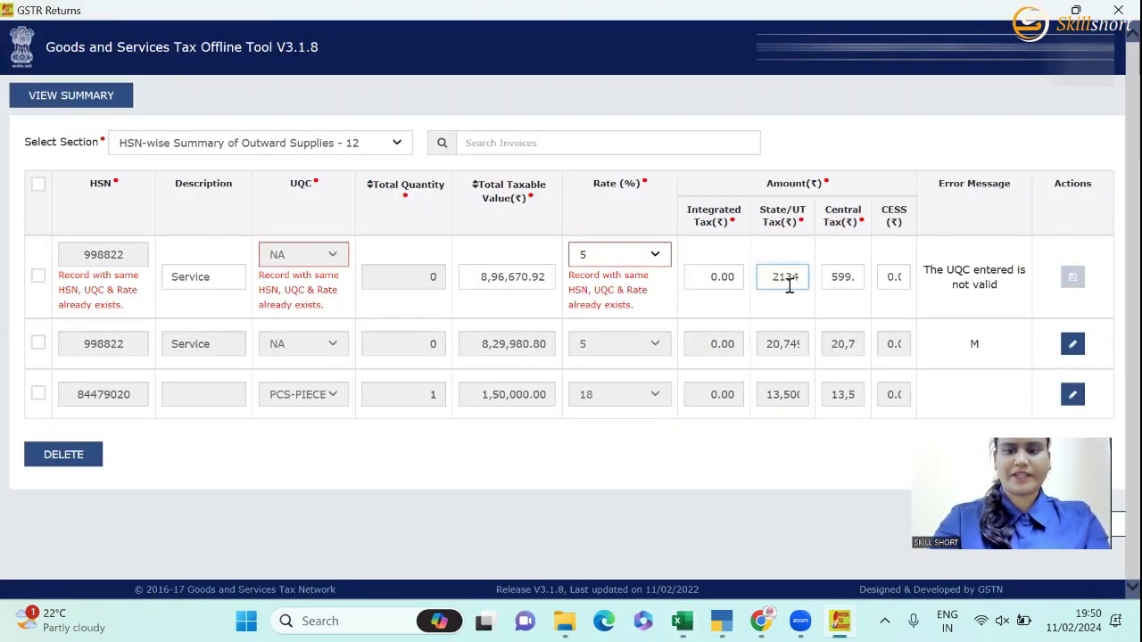
type("9")
key("alt+Tab")
key("alt+Tab")
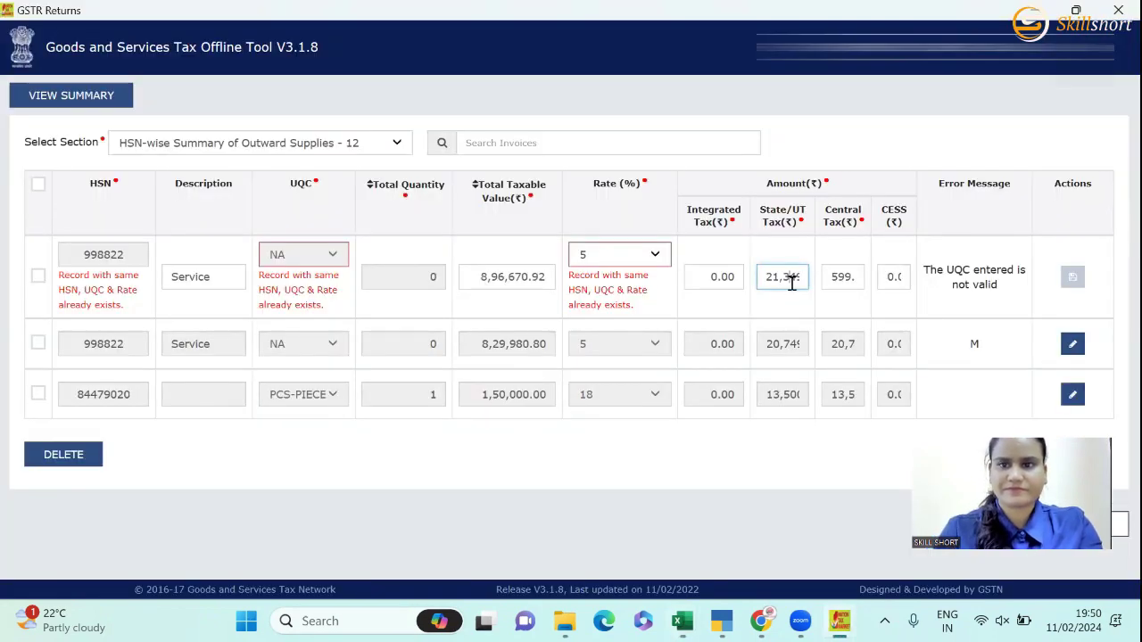
type("49.00")
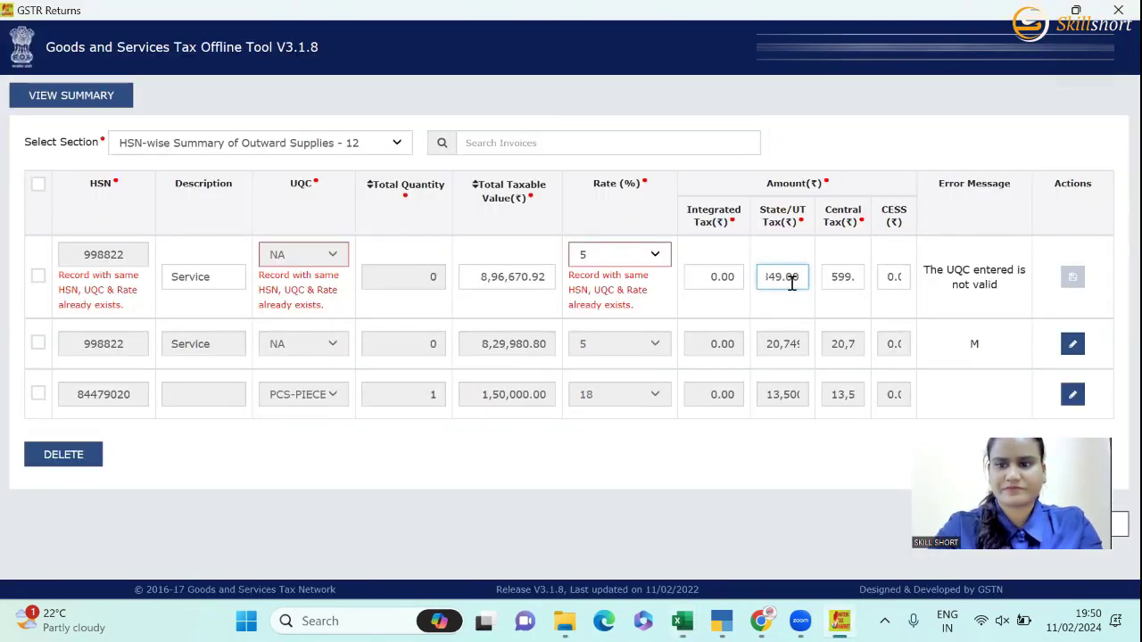
key("Left")
key("Left")
key("Left")
key("End")
key("BackSpace")
key("BackSpace")
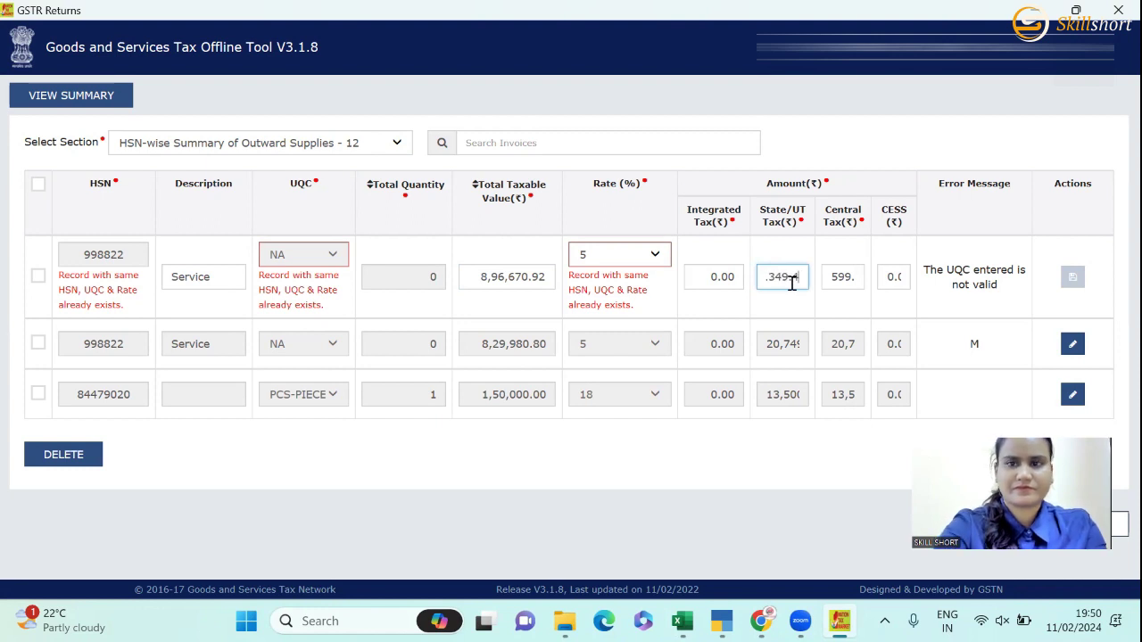
type("41")
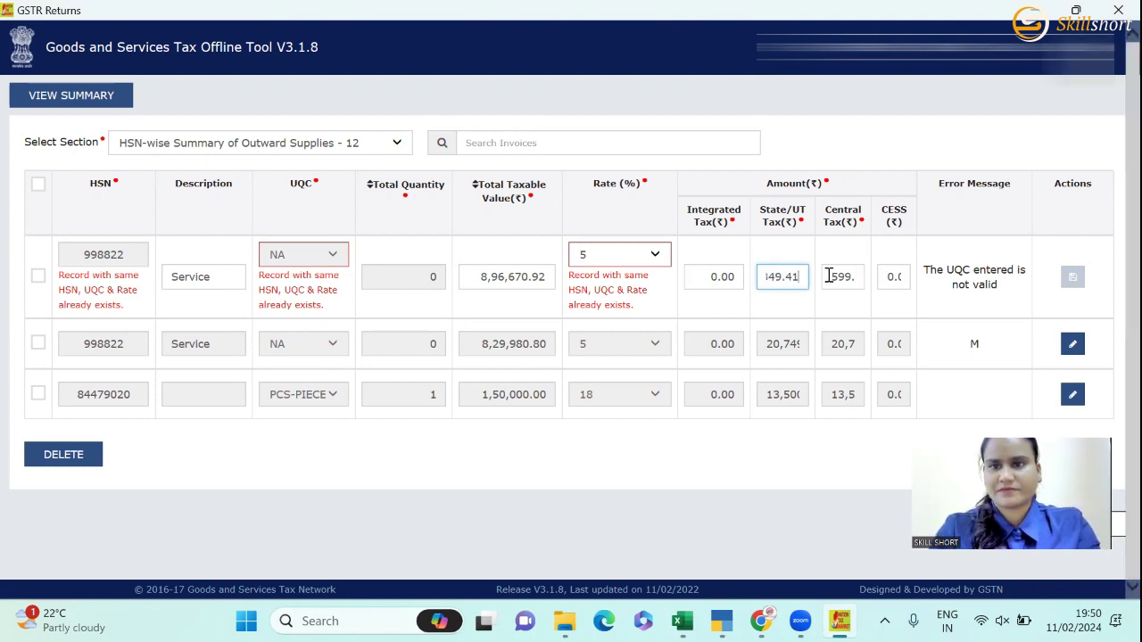
- Enter 21,349 into the row's Central tax, clearing the default .00 decimals
left_click(829, 276)
key("alt+Tab")
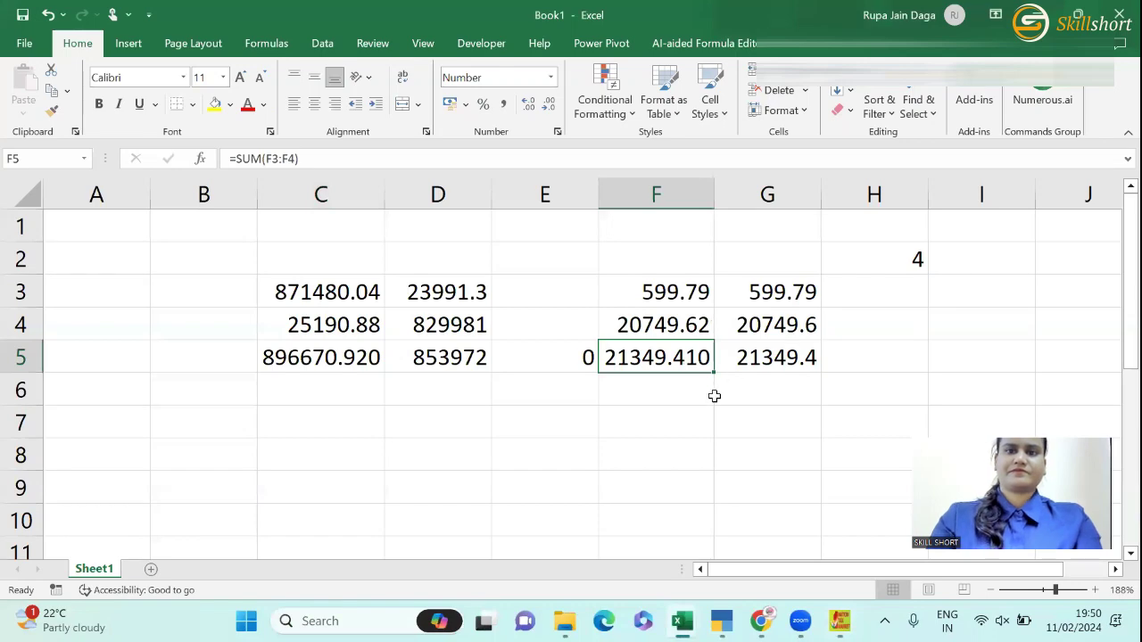
key("alt+Tab")
type("21")
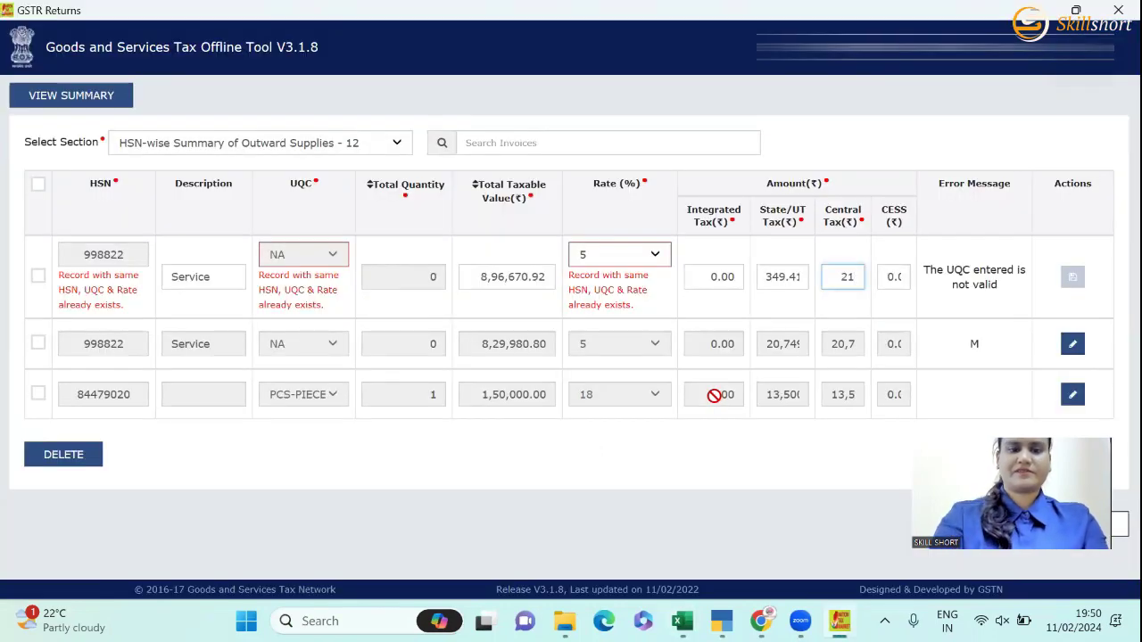
type("349")
key("alt+Tab")
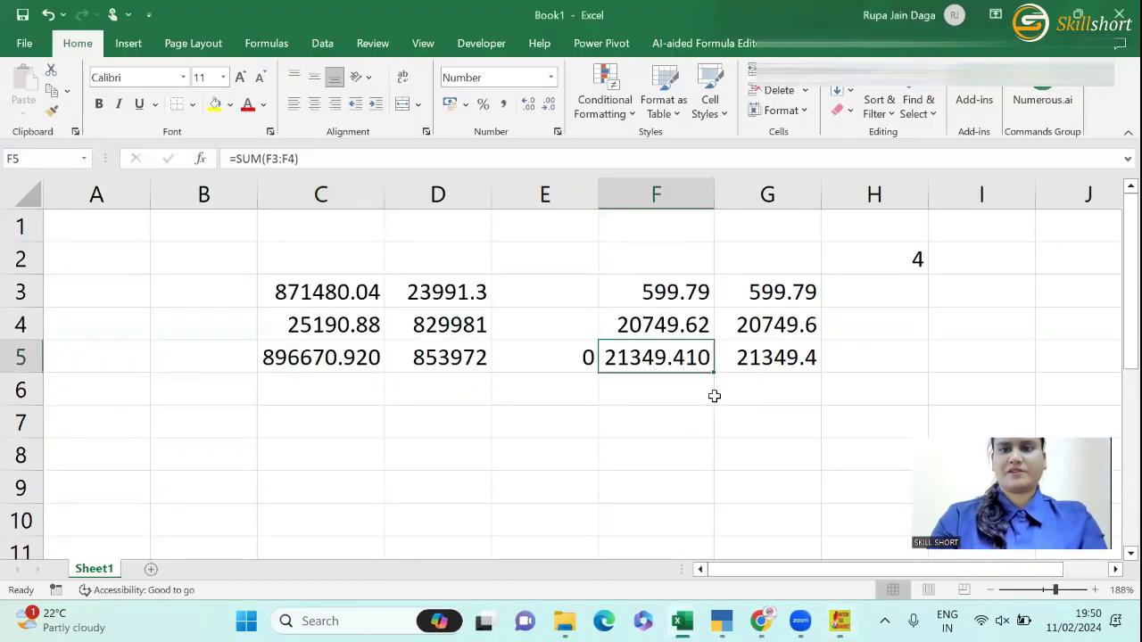
key("alt+Tab")
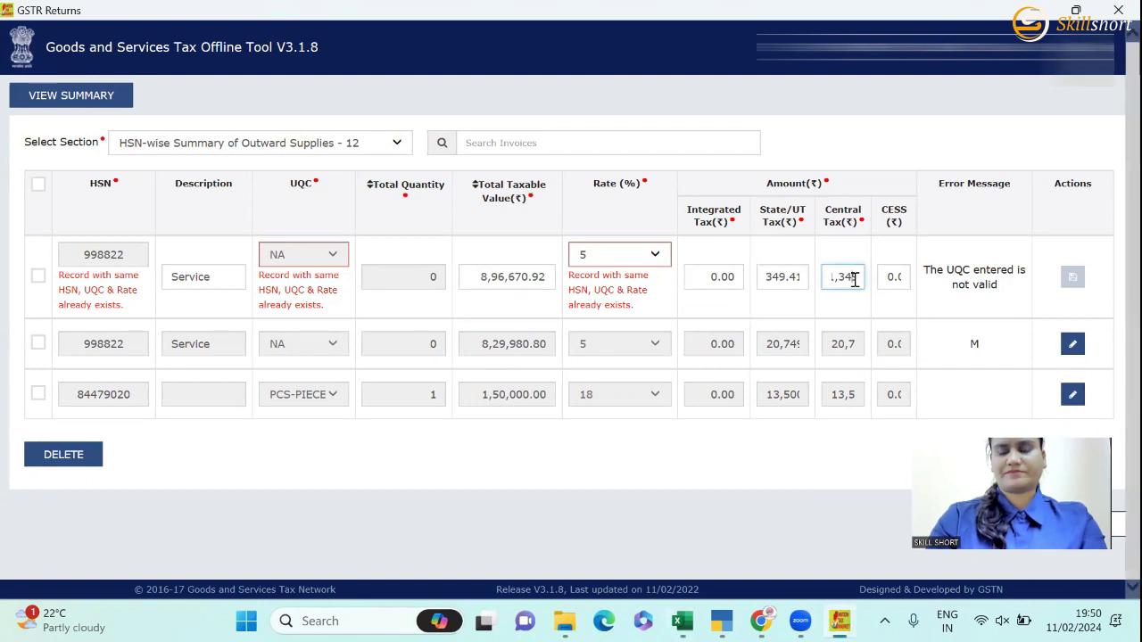
type(".00")
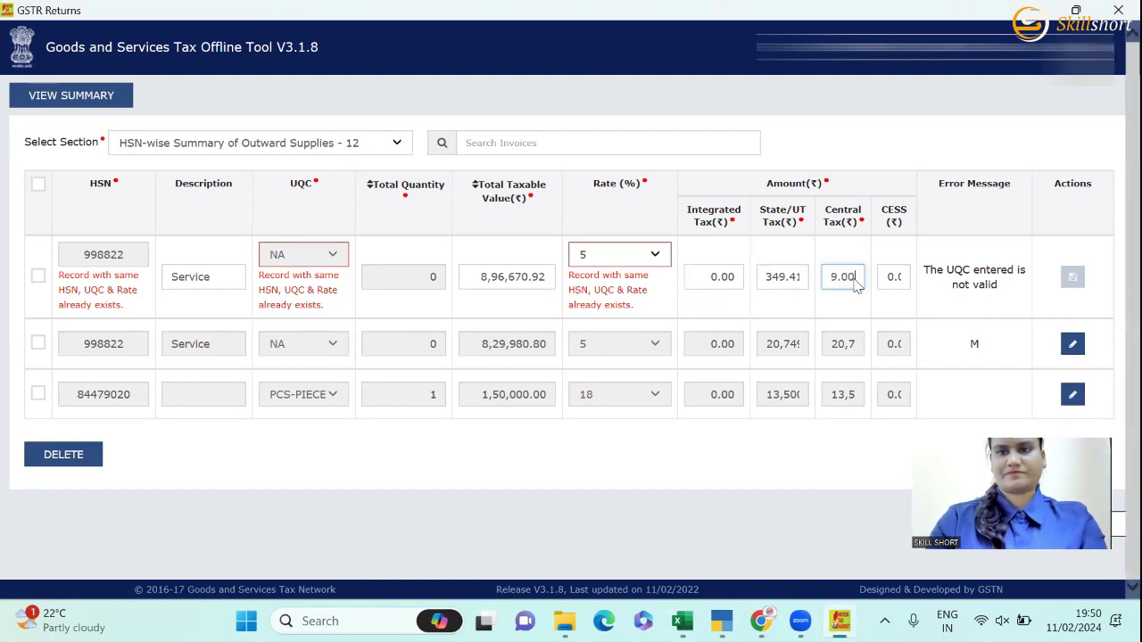
key("BackSpace")
key("BackSpace")
key("BackSpace")
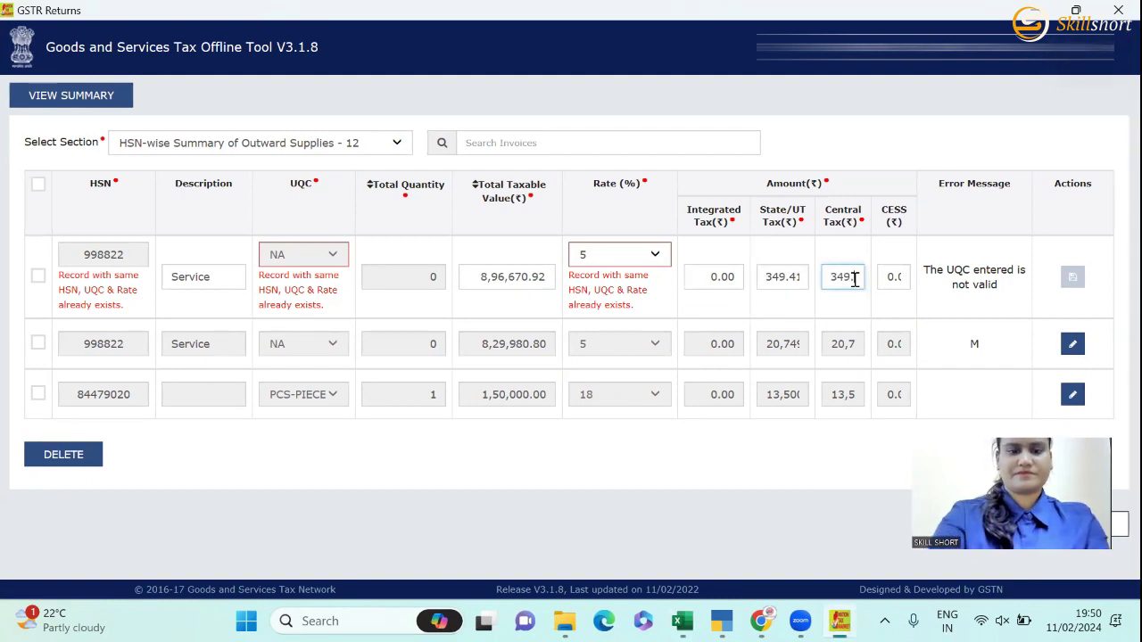
- Finish Central tax at 21,349.41, delete the duplicate 998822 row, and return to file details
type(".41")
left_click(756, 468)
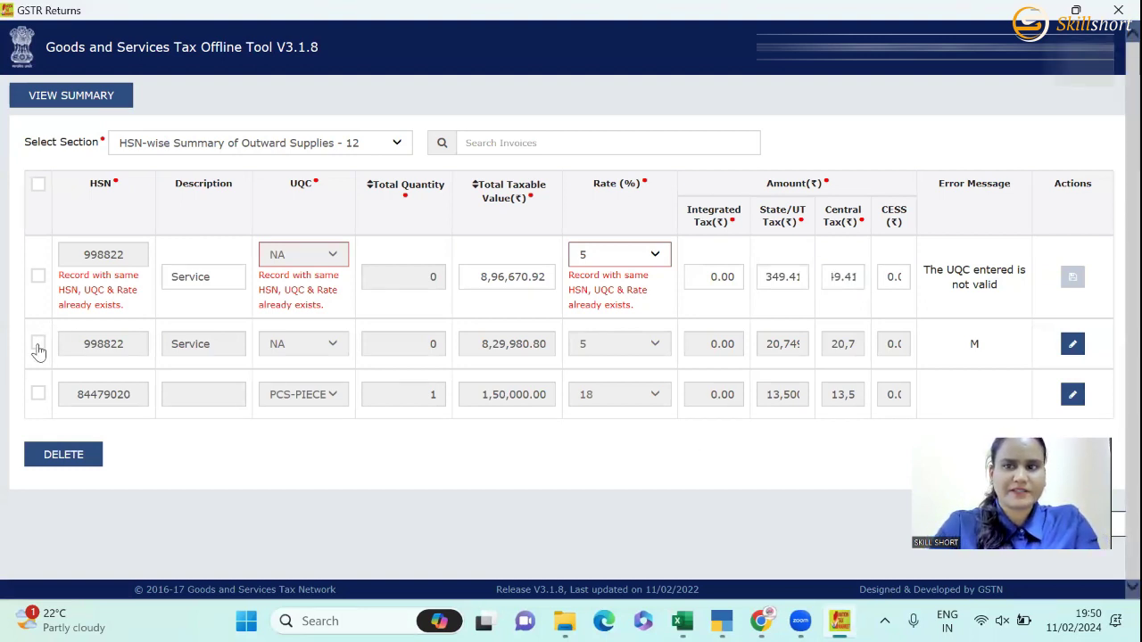
left_click(49, 456)
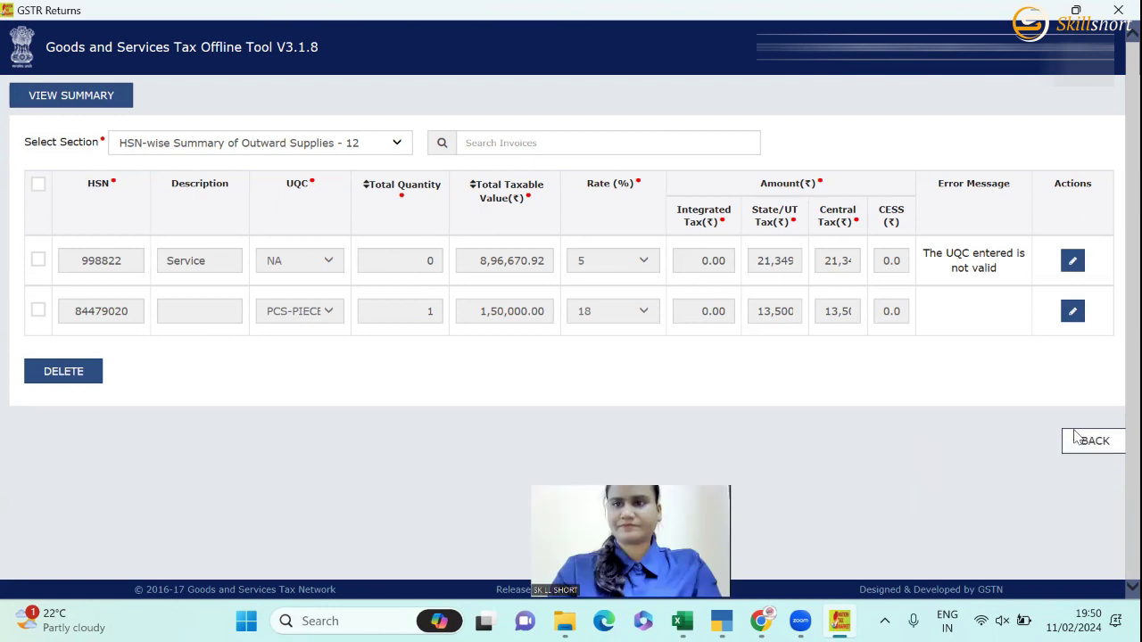
left_click(1074, 262)
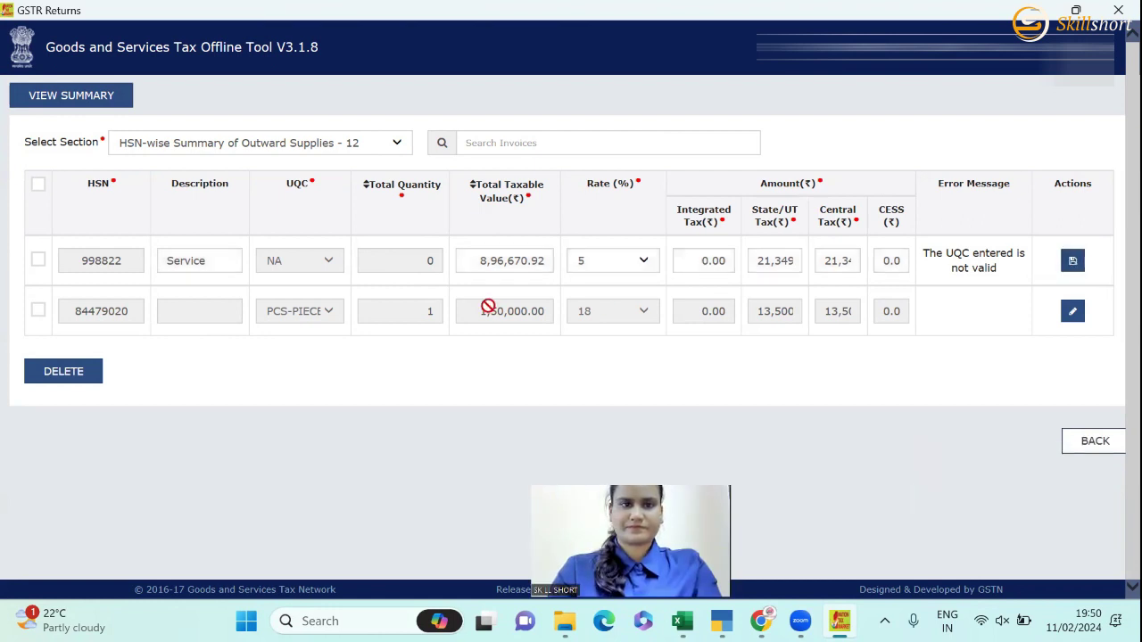
left_click(1095, 441)
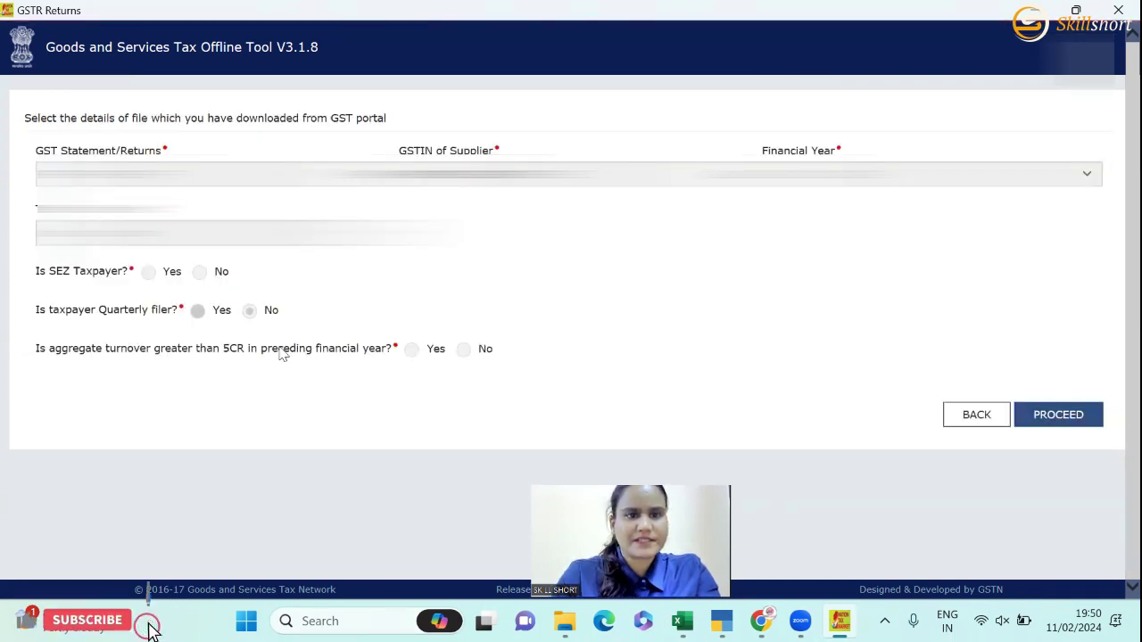
- Answer No for SEZ taxpayer and turnover above 5CR, then confirm to reach the summary
left_click(200, 273)
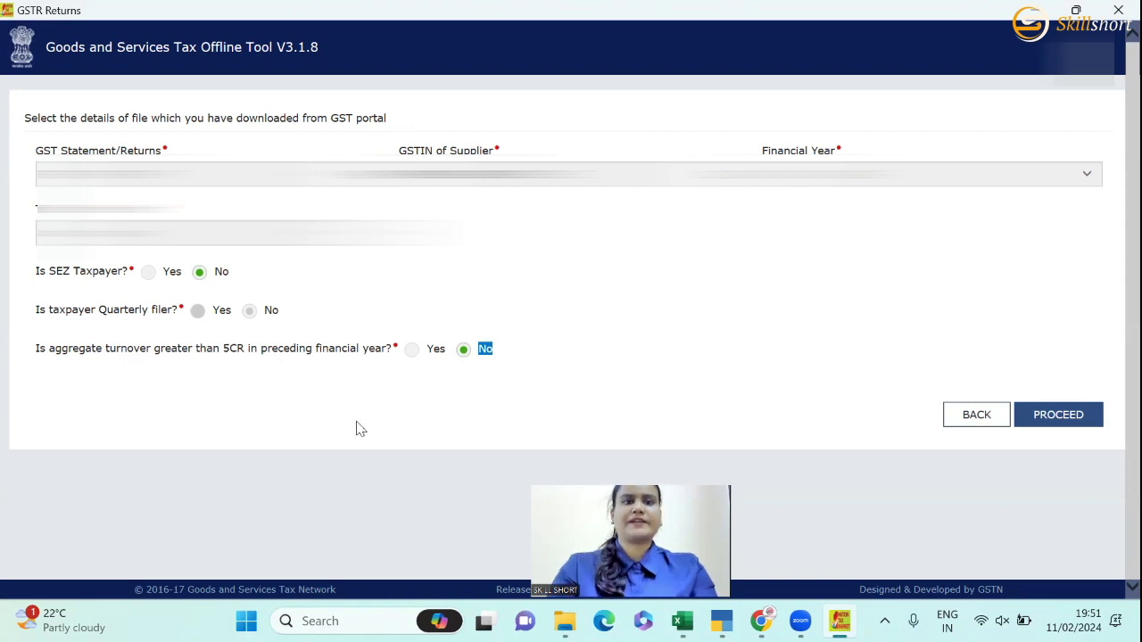
left_click(1070, 416)
left_click(595, 366)
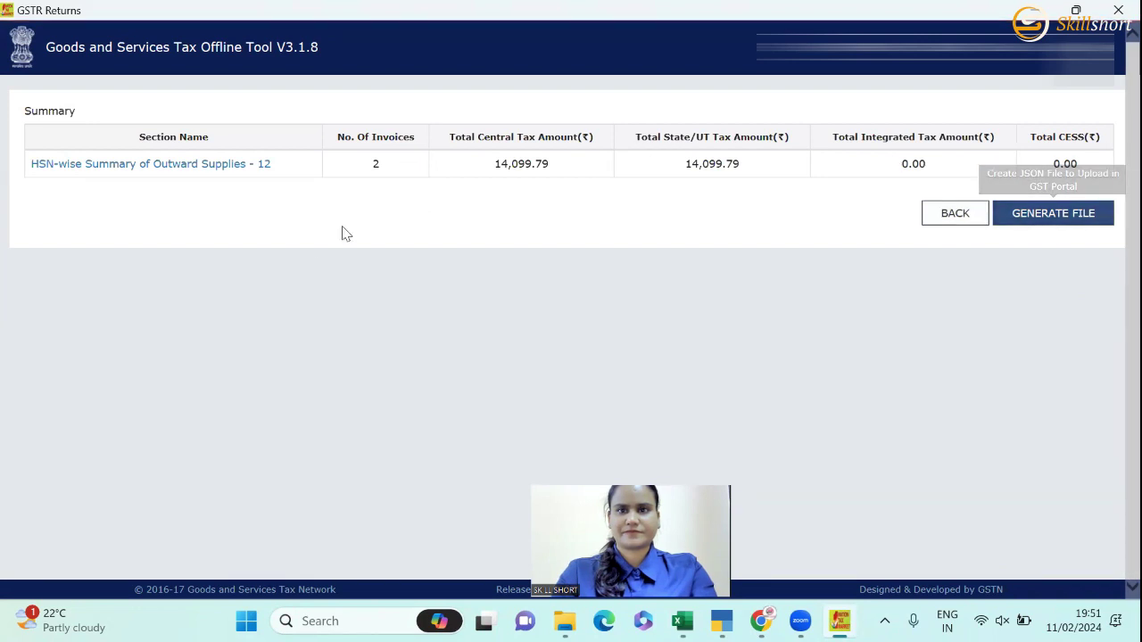
- In the HSN-wise Summary, set the 998822 row's UQC to NA and save it
left_click(230, 169)
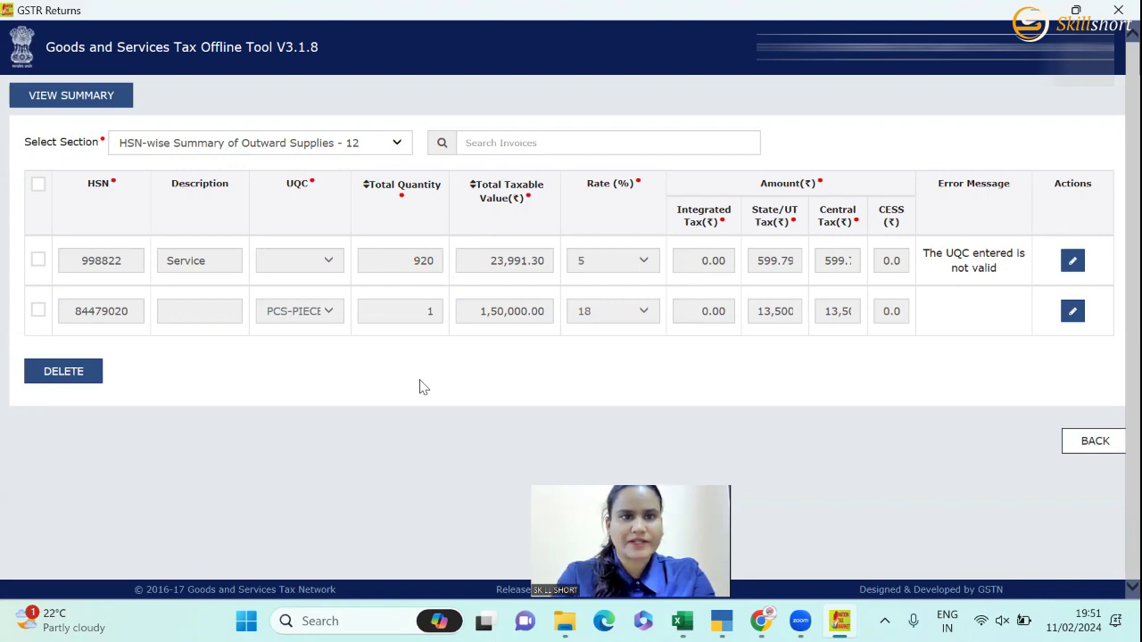
key("alt+Tab")
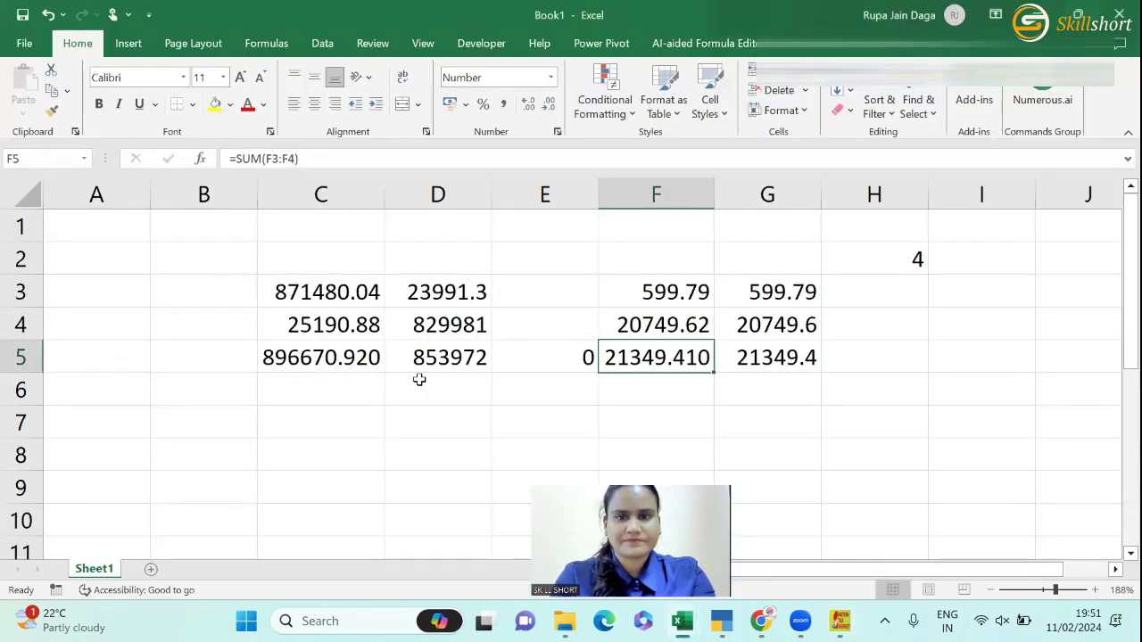
key("alt+Tab")
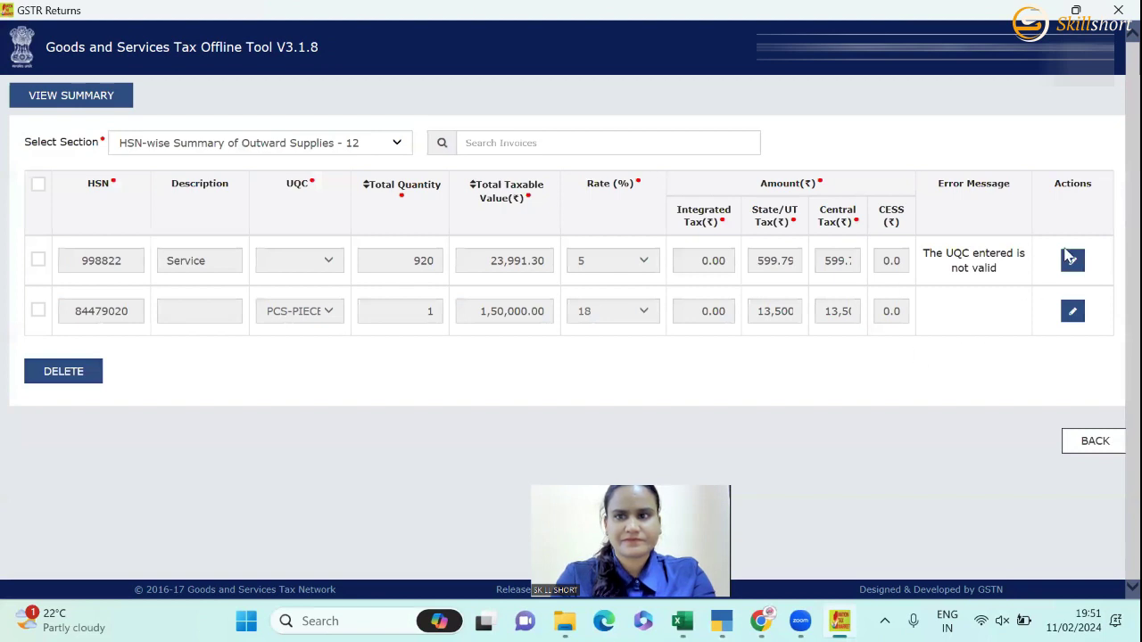
left_click(1071, 260)
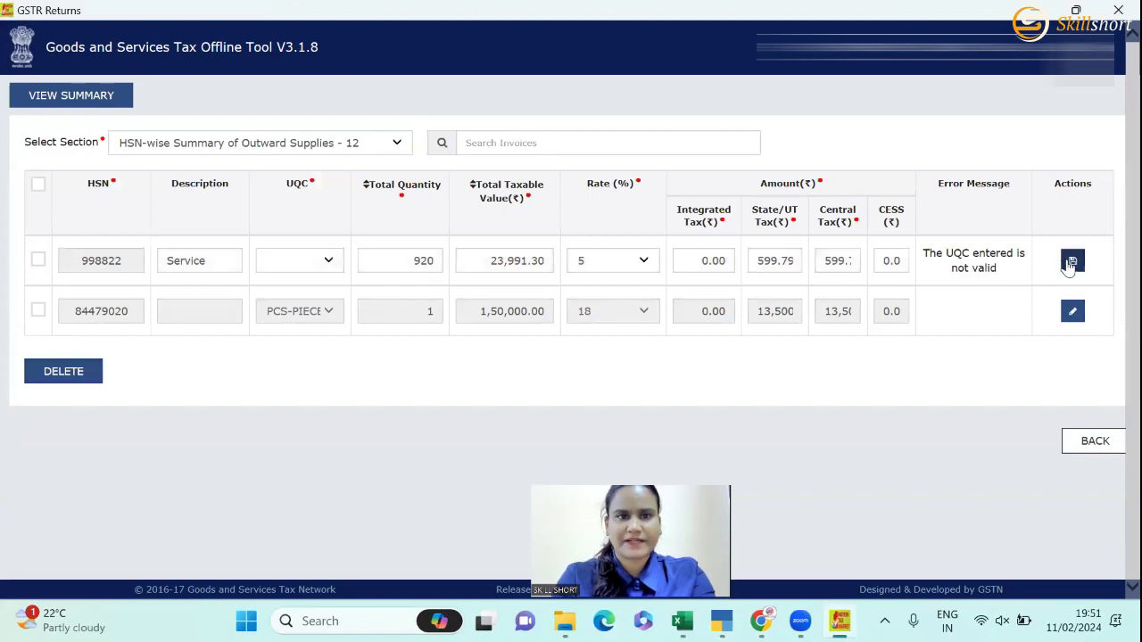
left_click(330, 257)
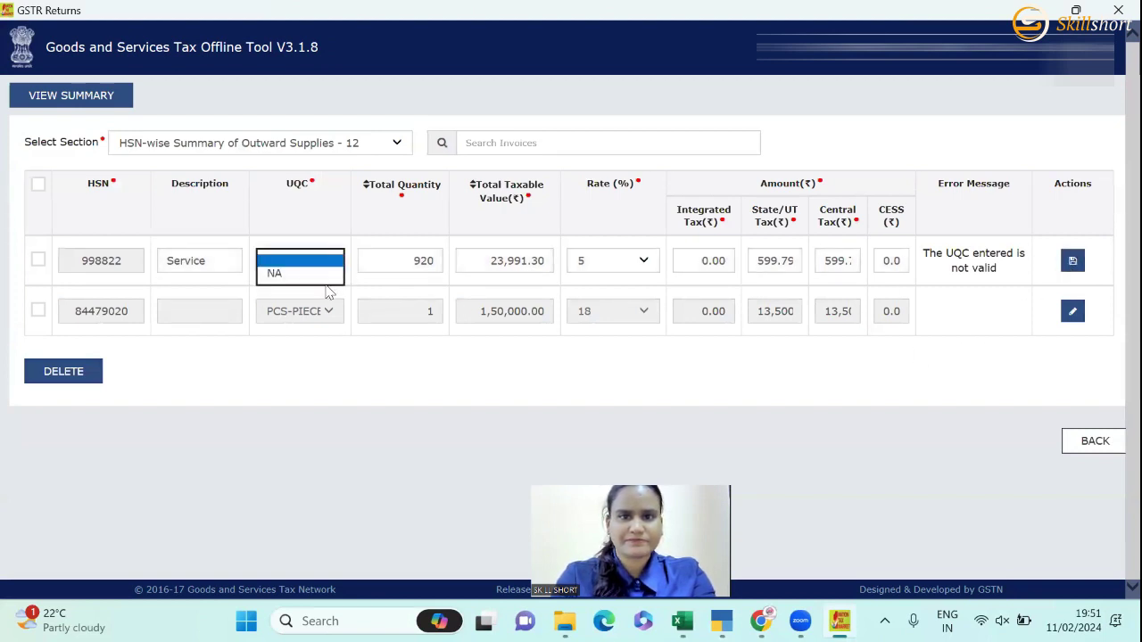
left_click(277, 276)
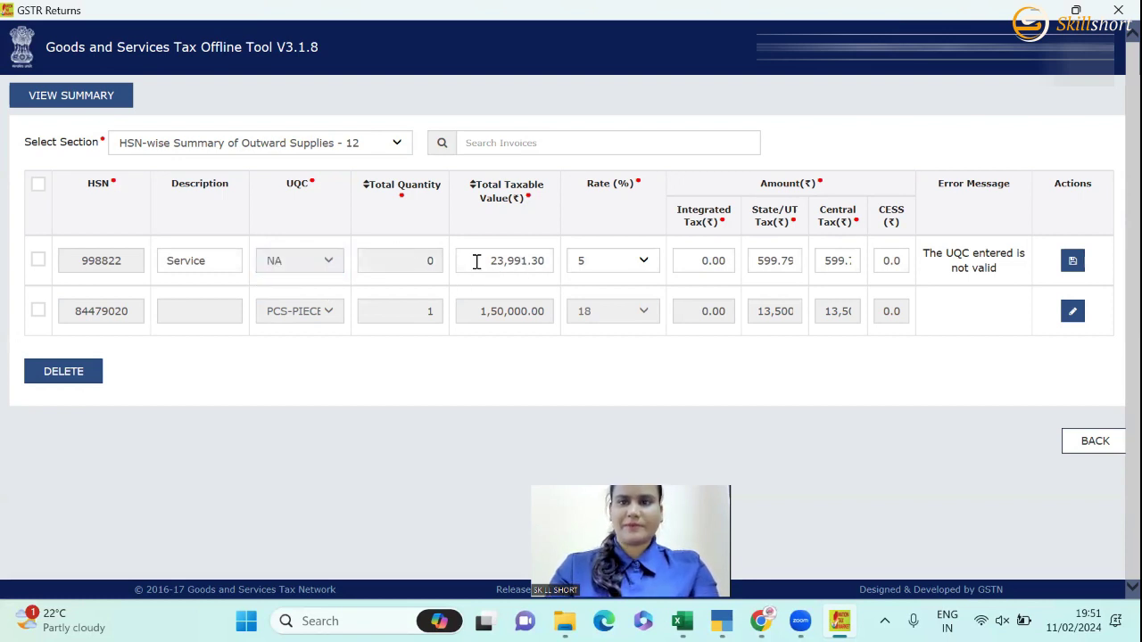
key("alt+Tab")
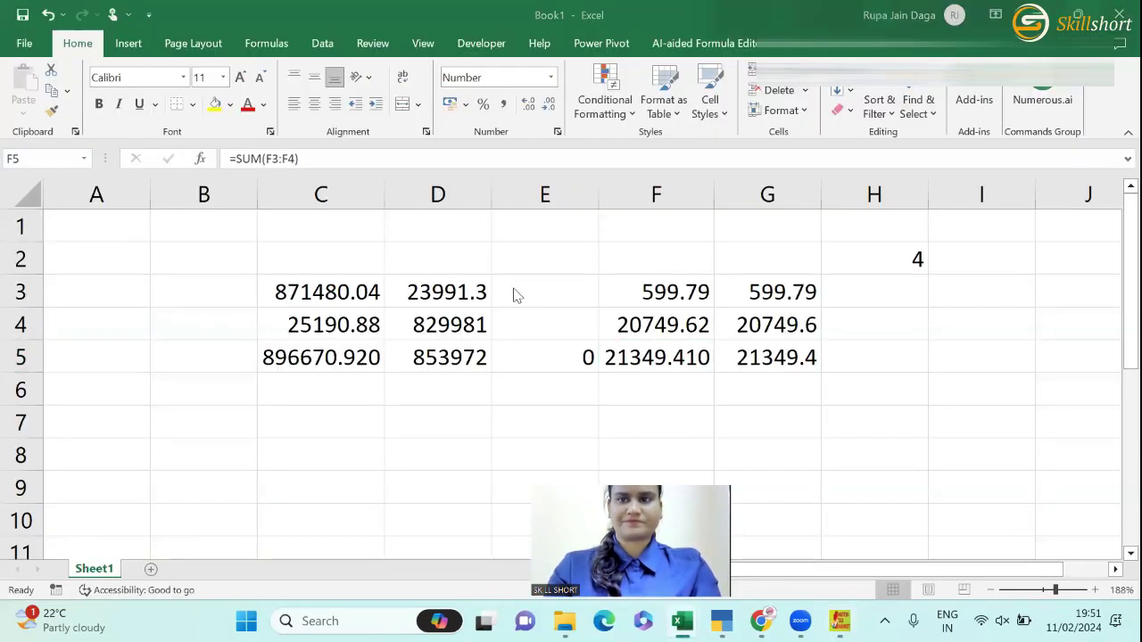
key("alt+Tab")
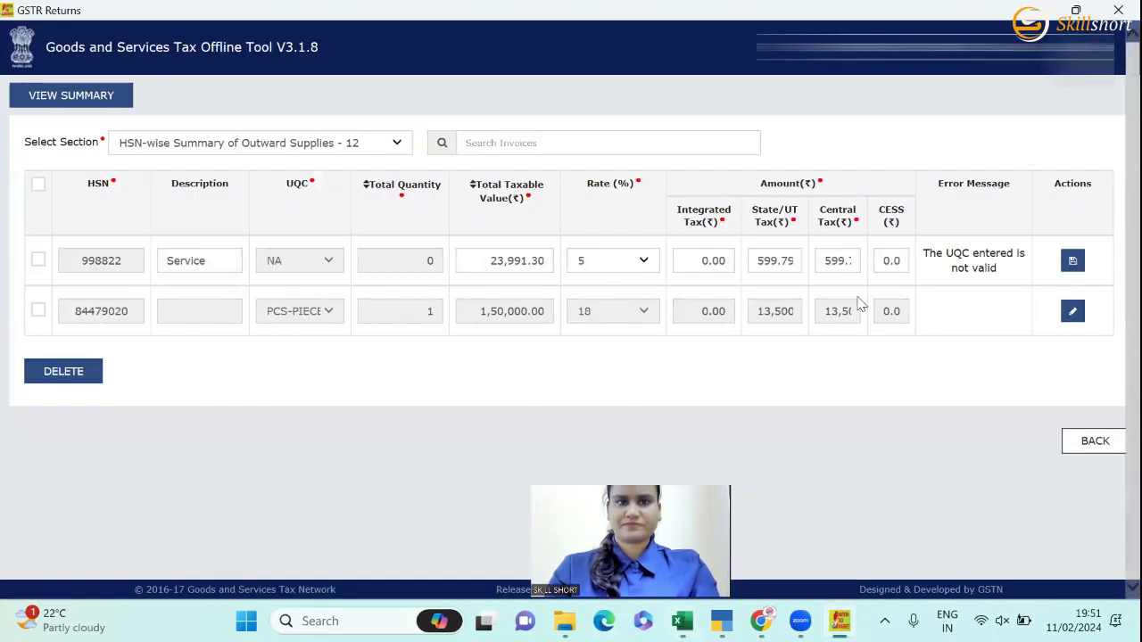
left_click(1073, 261)
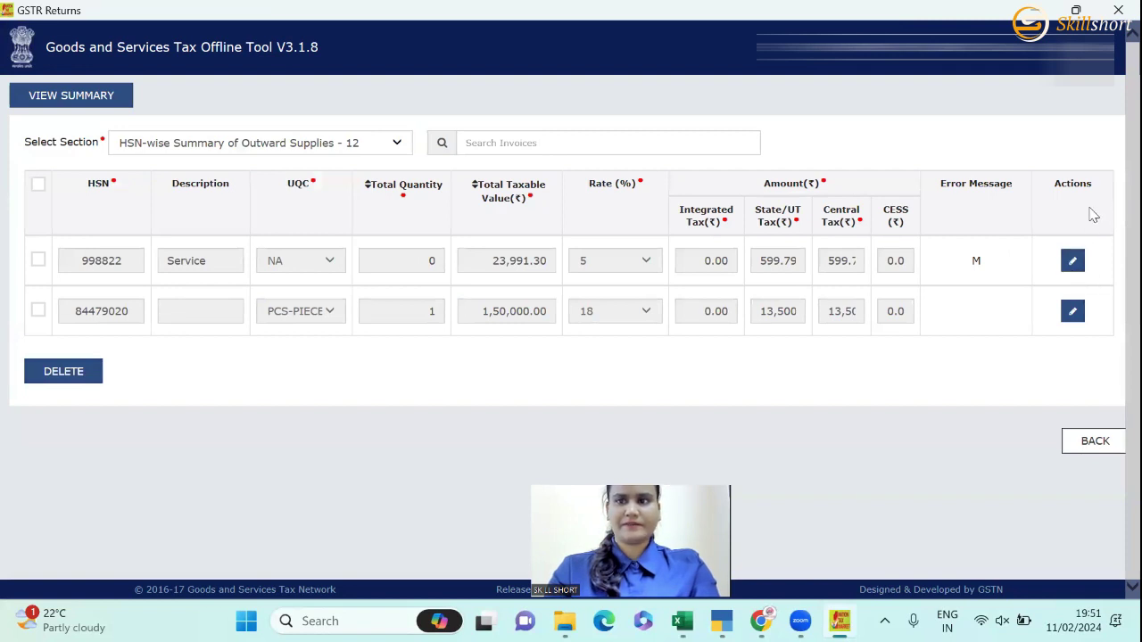
- Enter 8,53,972.10 as the 998822 row's taxable value, checked against Excel's D5 total
left_click(1074, 261)
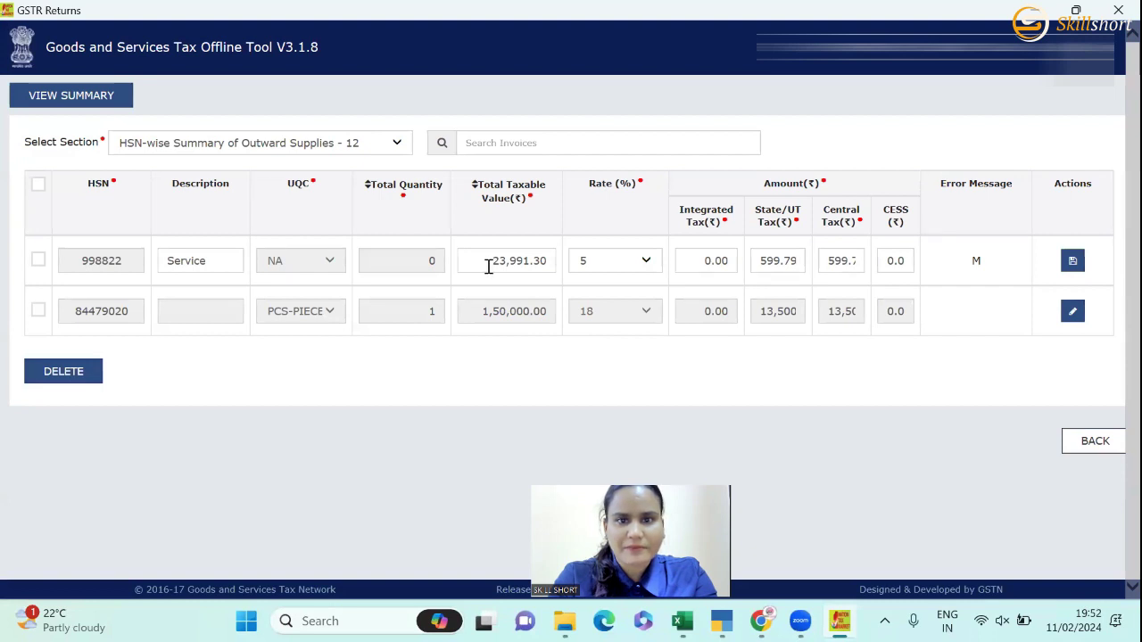
key("alt+Tab")
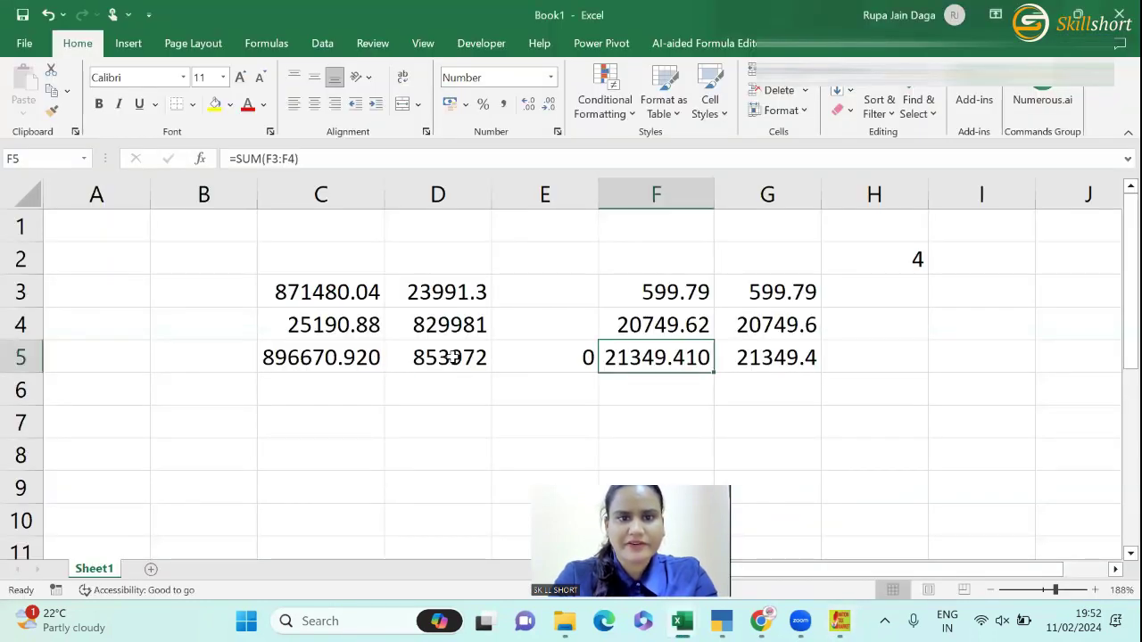
left_click(453, 357)
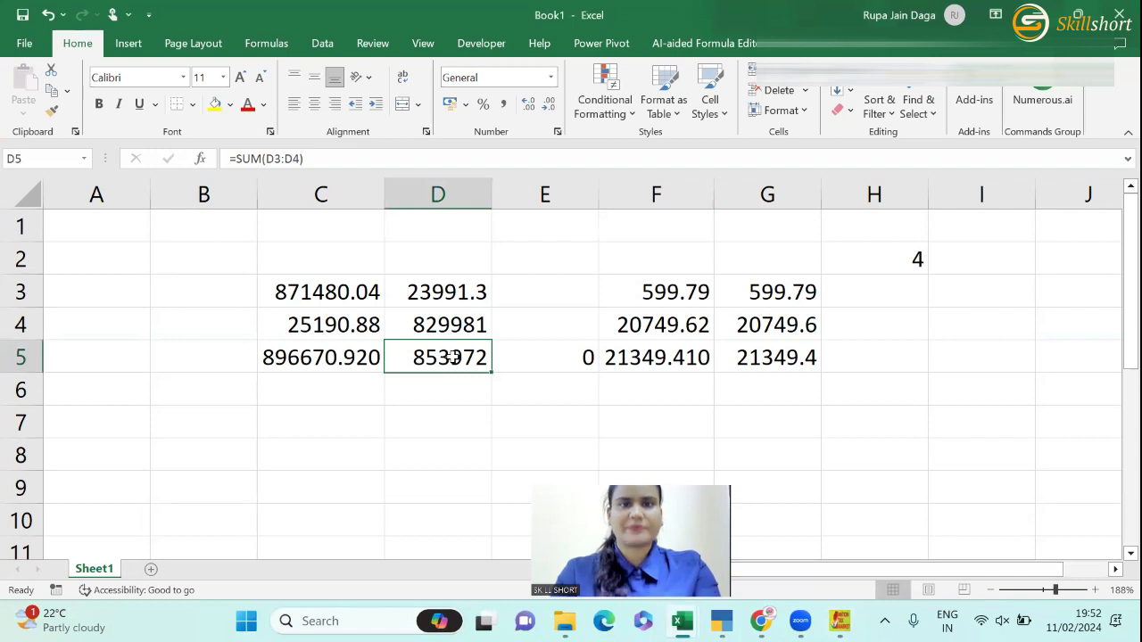
left_click(528, 104)
left_click(528, 105)
left_click(528, 104)
key("alt+Tab")
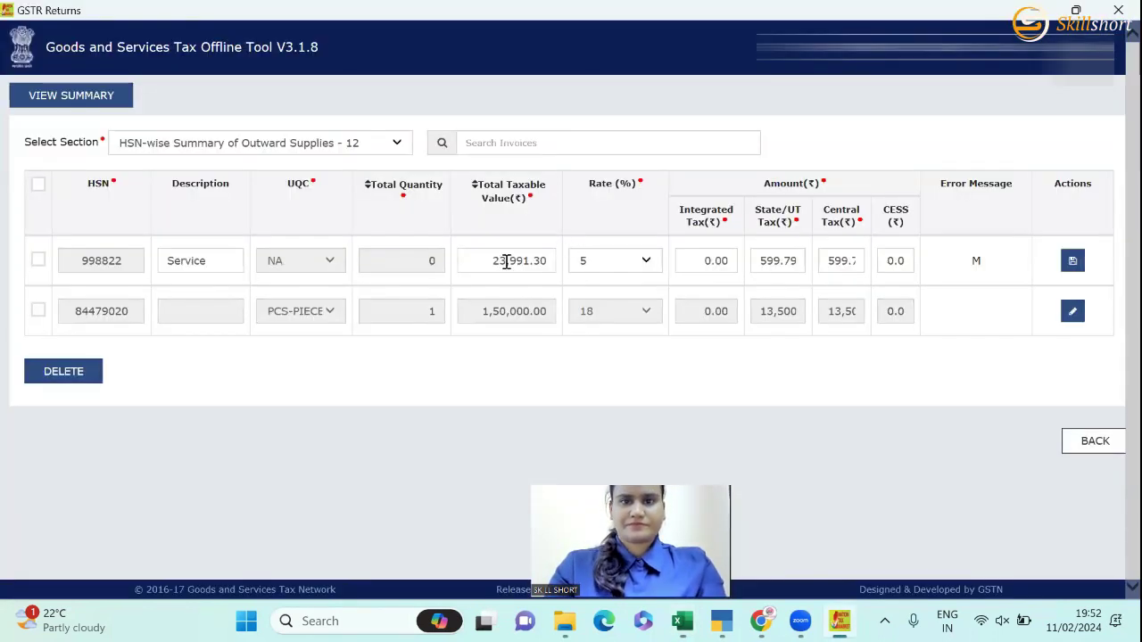
double_click(493, 261)
type("8")
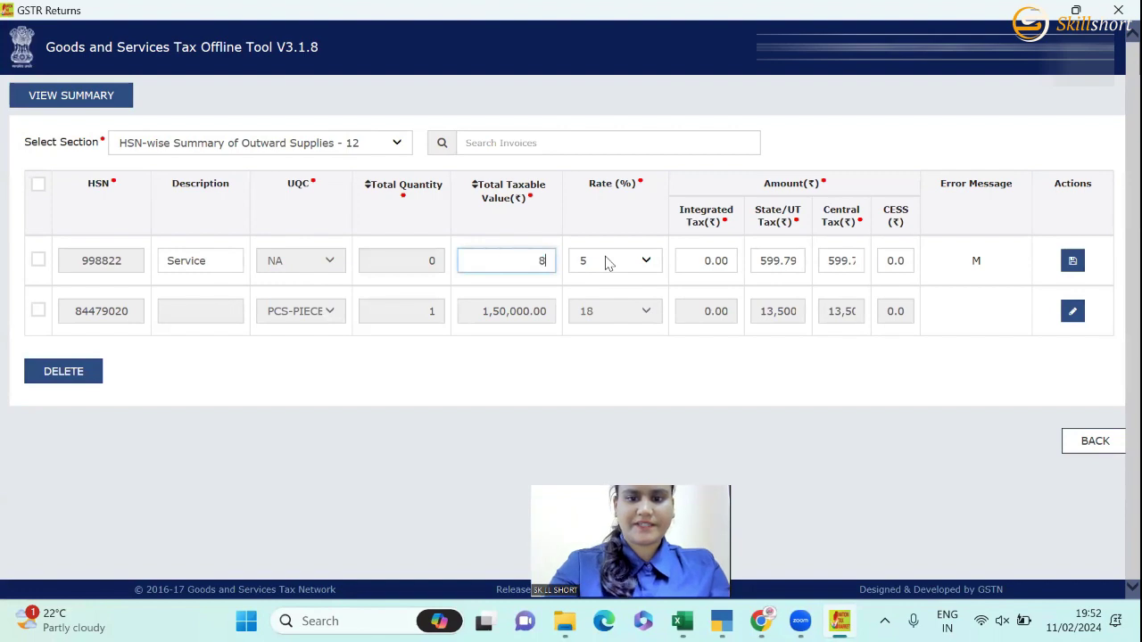
type(".60")
key("alt+Tab")
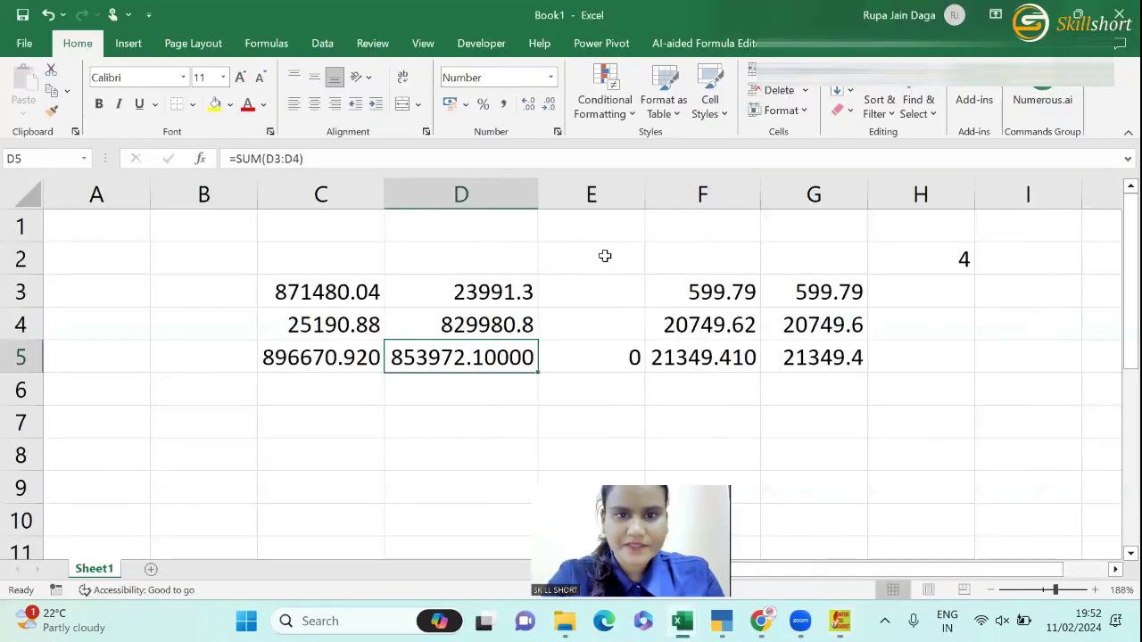
key("alt+Tab")
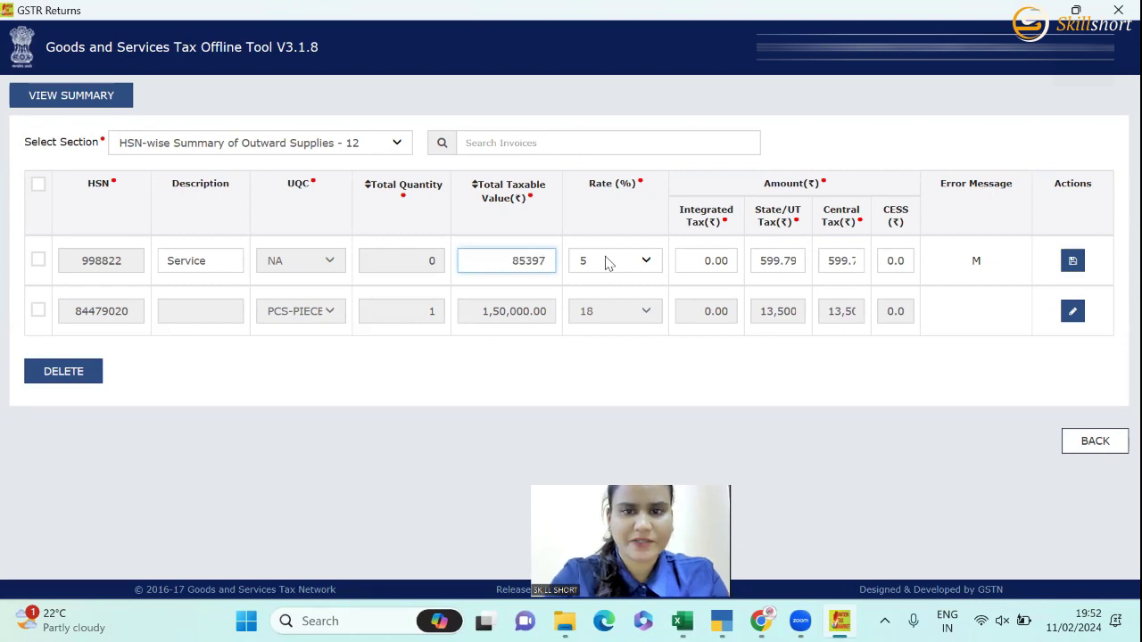
key("alt+Tab")
key("alt+Tab")
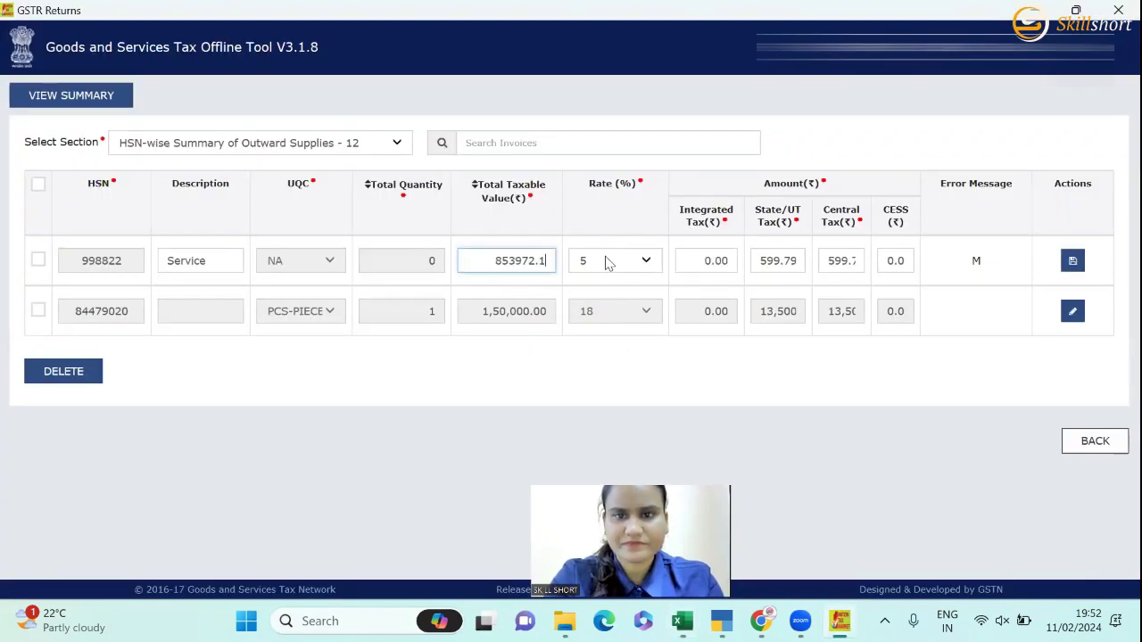
key("Tab")
key("Tab")
key("Tab")
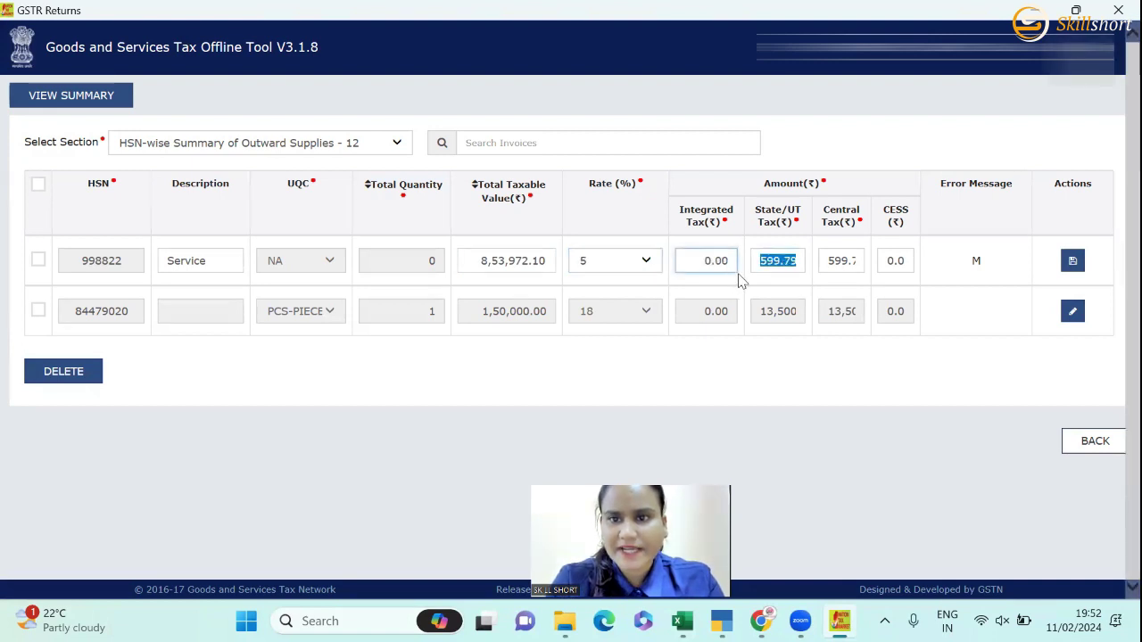
- Enter 21,349.41 in both State/UT and Central tax, then save the row
key("alt+Tab")
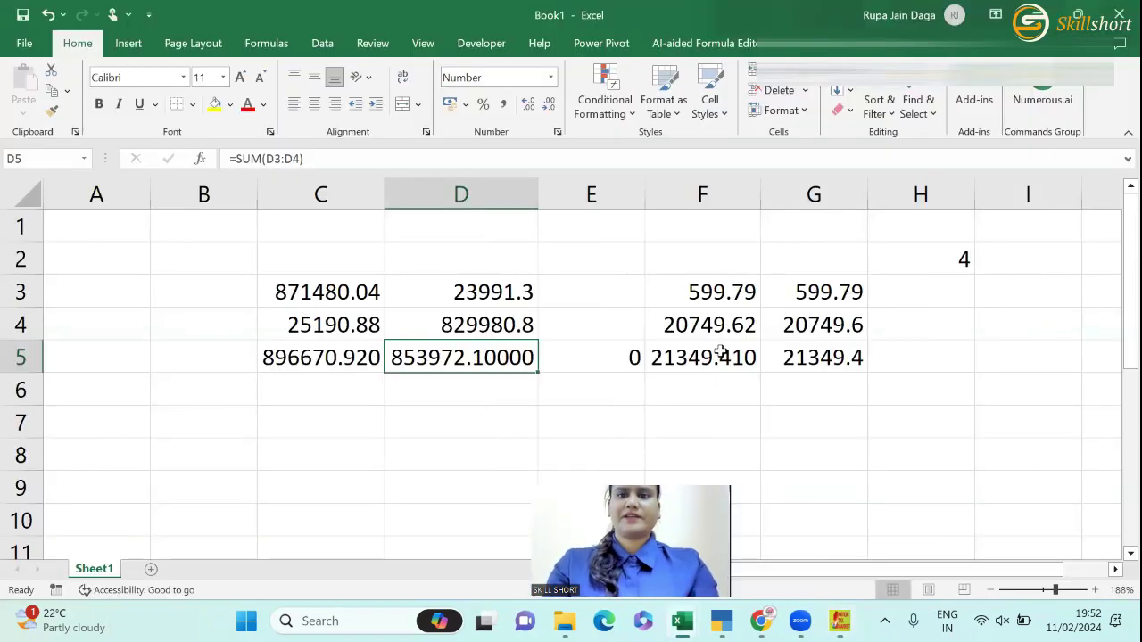
left_click(721, 352)
key("alt+Tab")
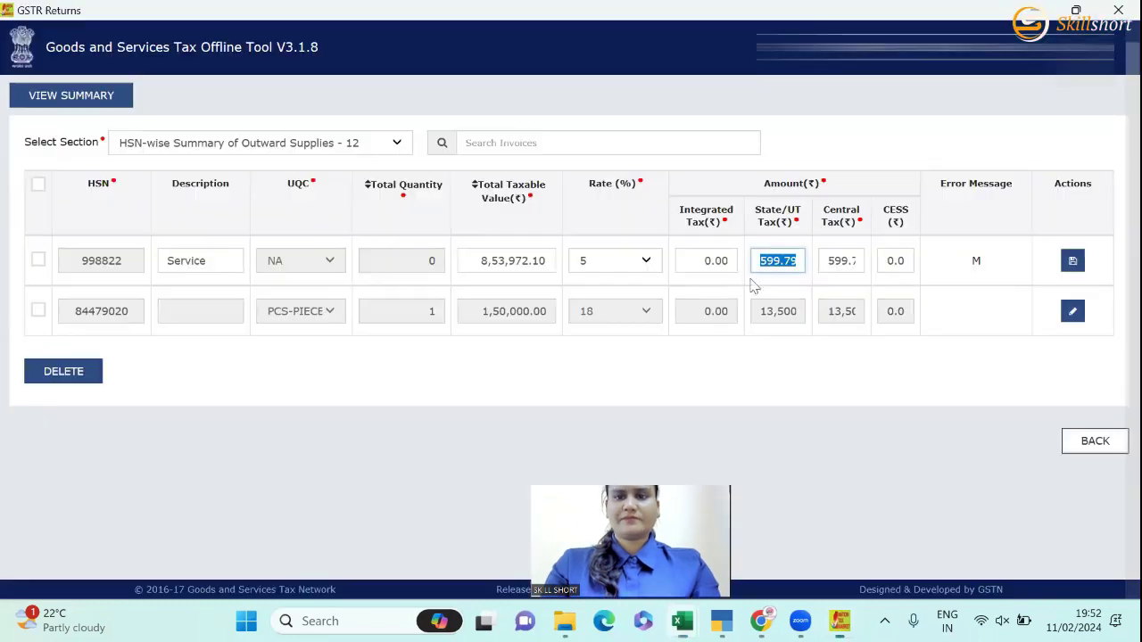
type("21349")
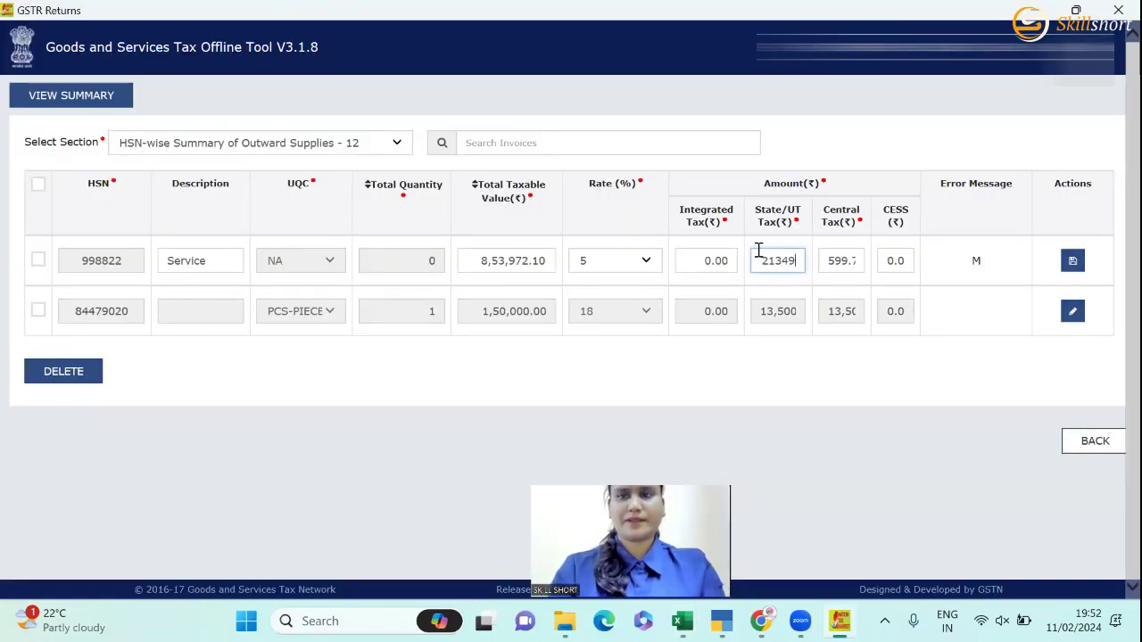
key("alt+Tab")
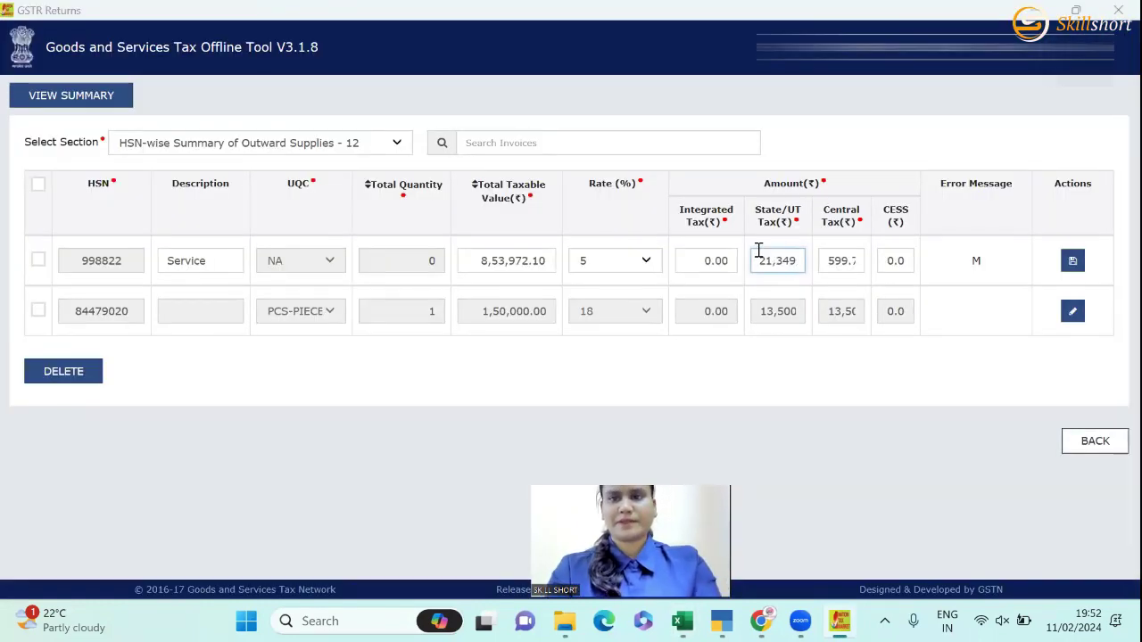
key("alt+Tab")
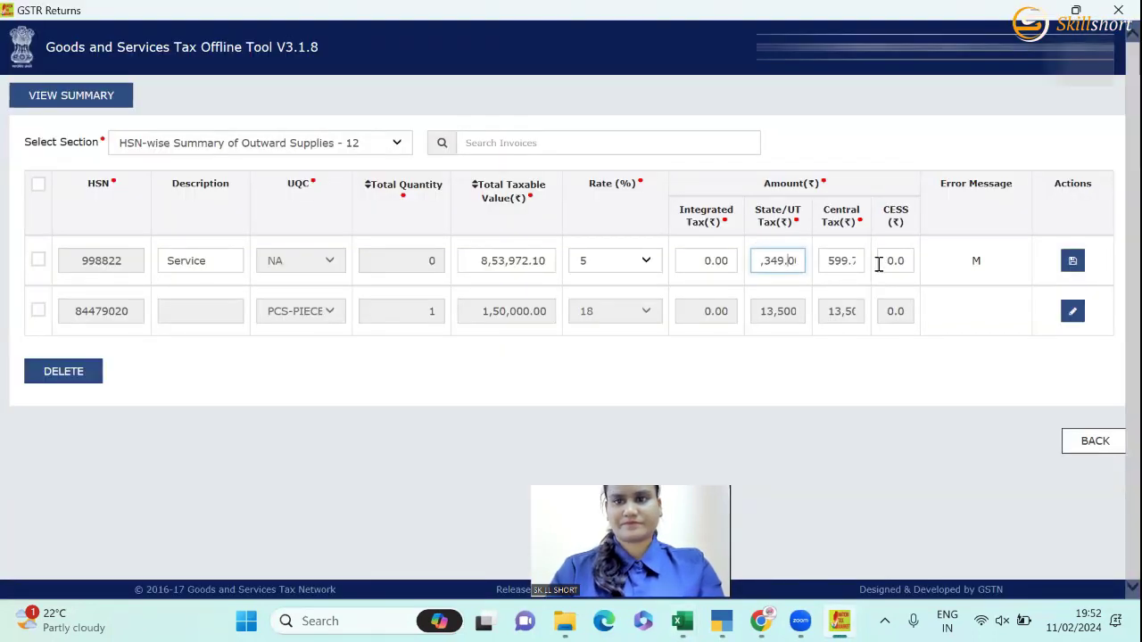
key("BackSpace")
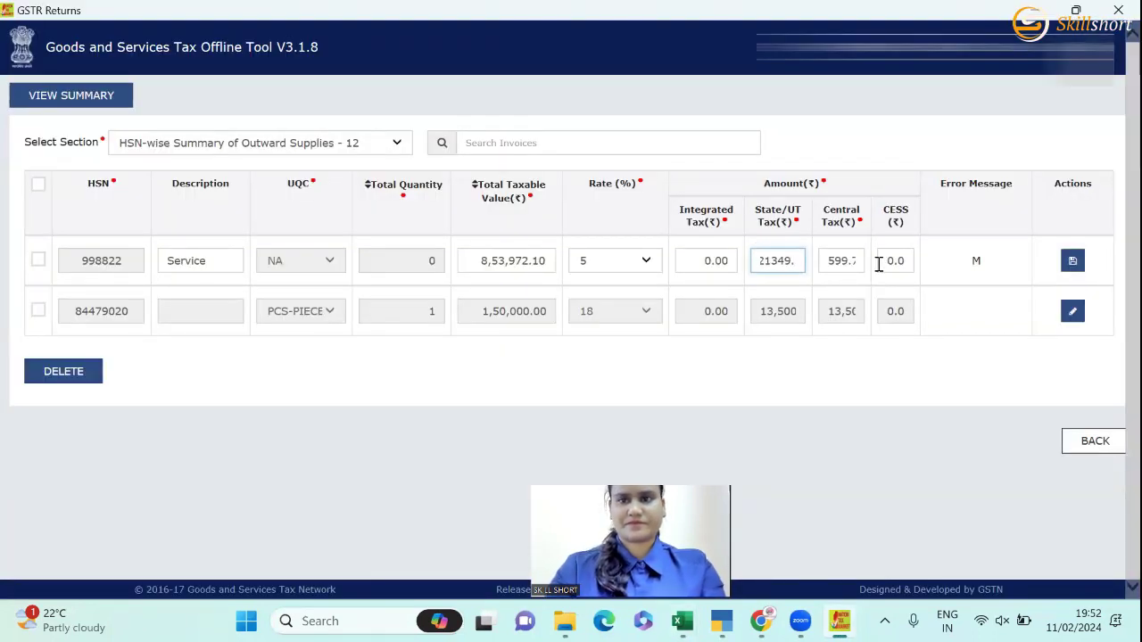
type("41")
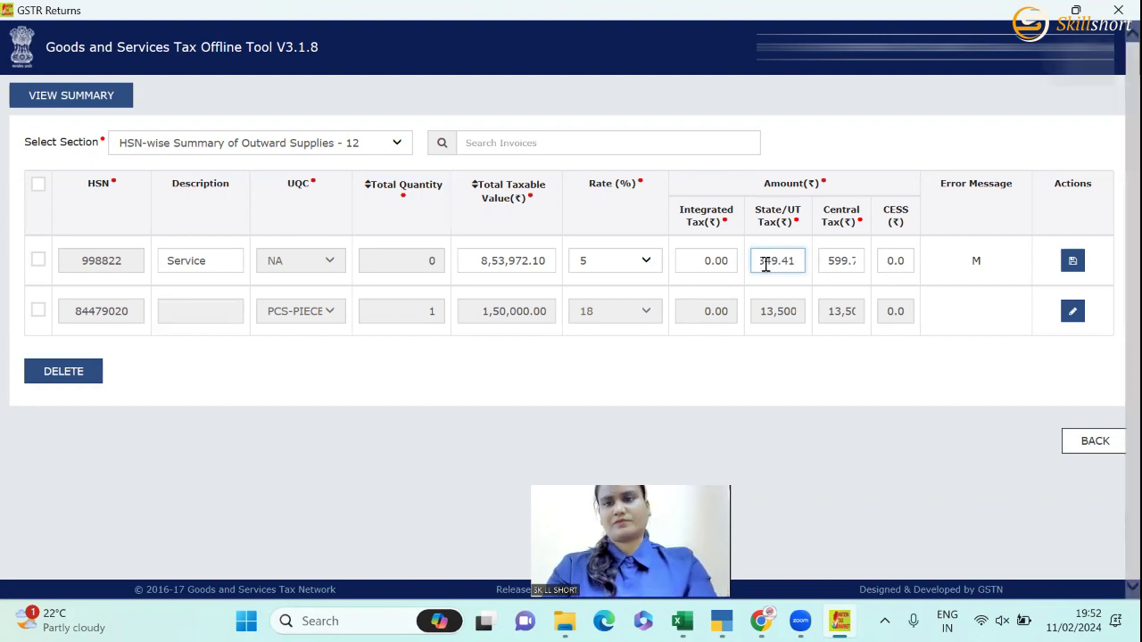
left_click_drag(797, 261, 695, 265)
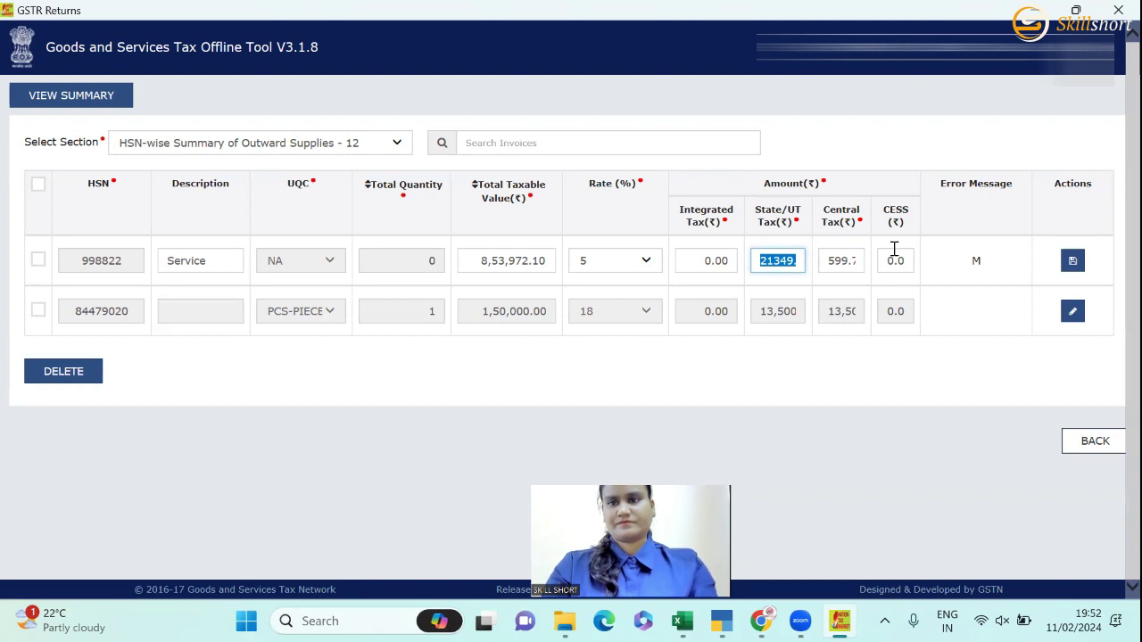
left_click_drag(822, 260, 897, 252)
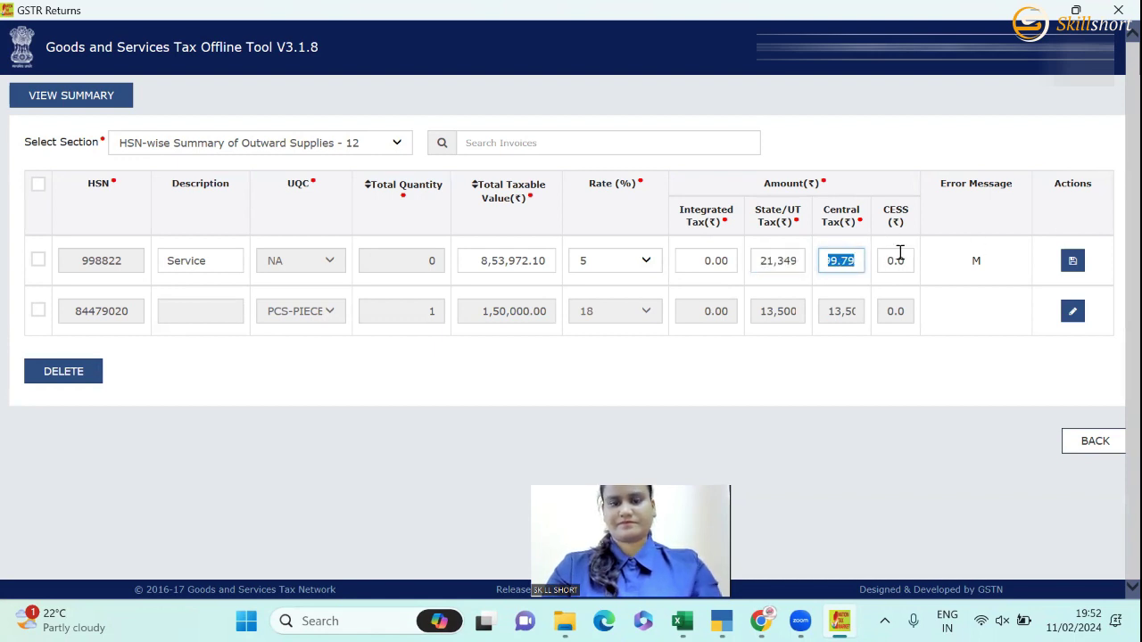
key("ctrl+v")
left_click(908, 478)
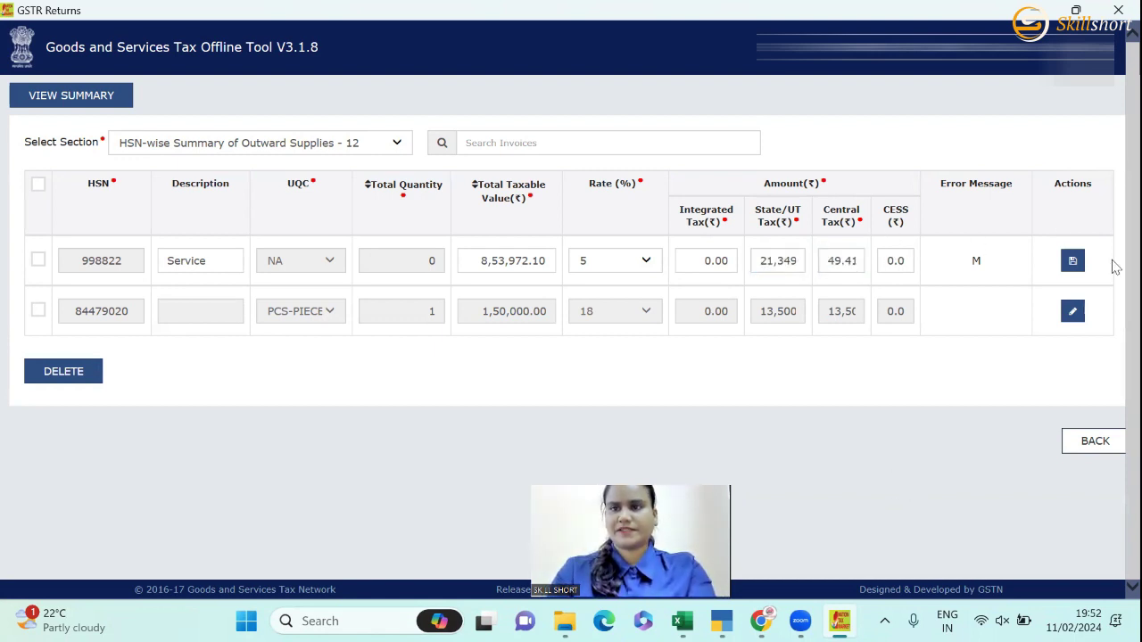
left_click(1073, 261)
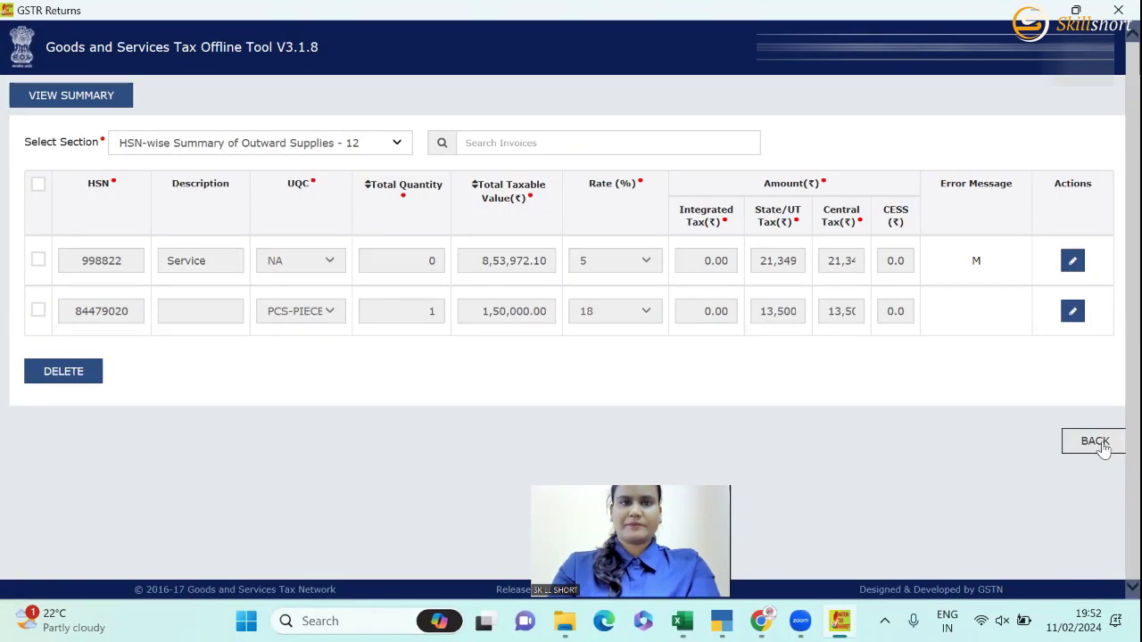
- Answer No to SEZ and turnover above 5CR, confirm, and generate the return file
left_click(1103, 446)
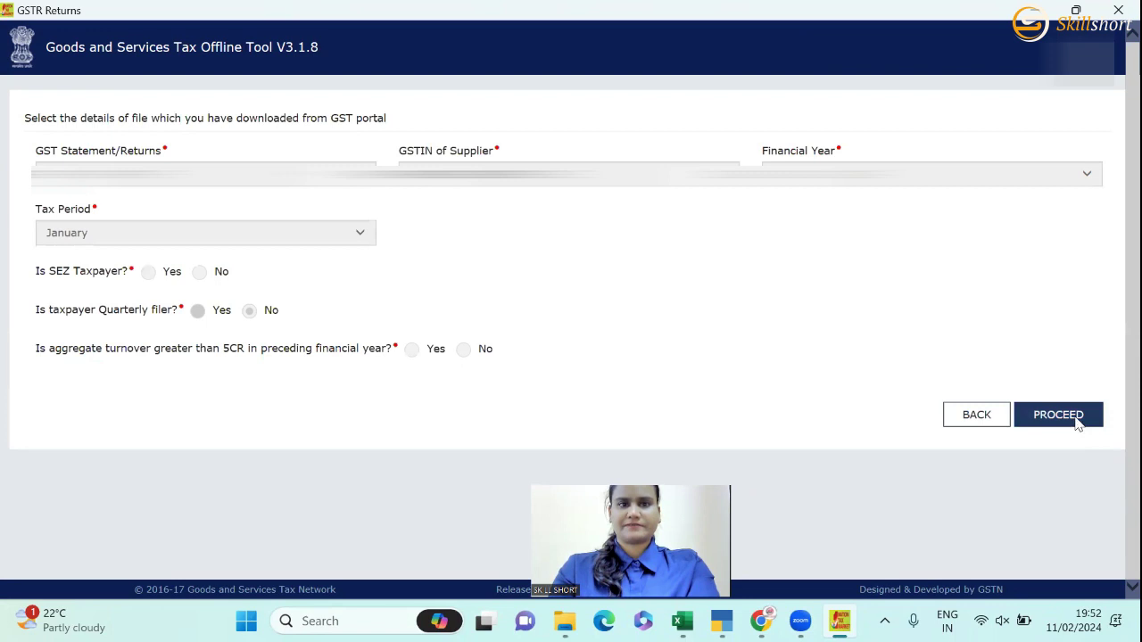
left_click(1077, 423)
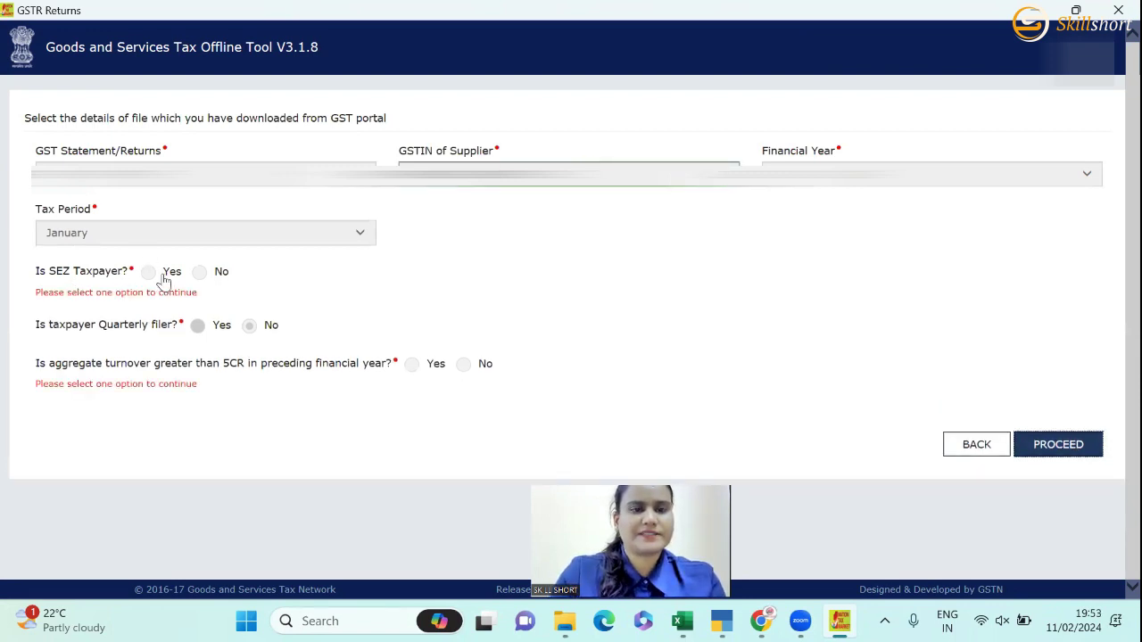
left_click(200, 272)
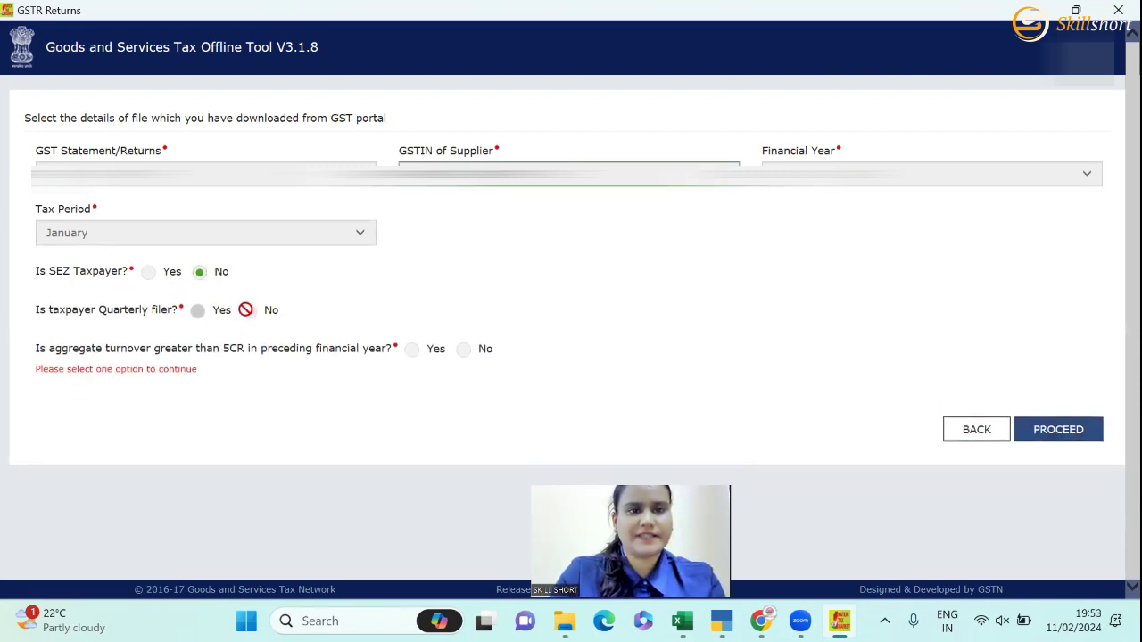
left_click(465, 358)
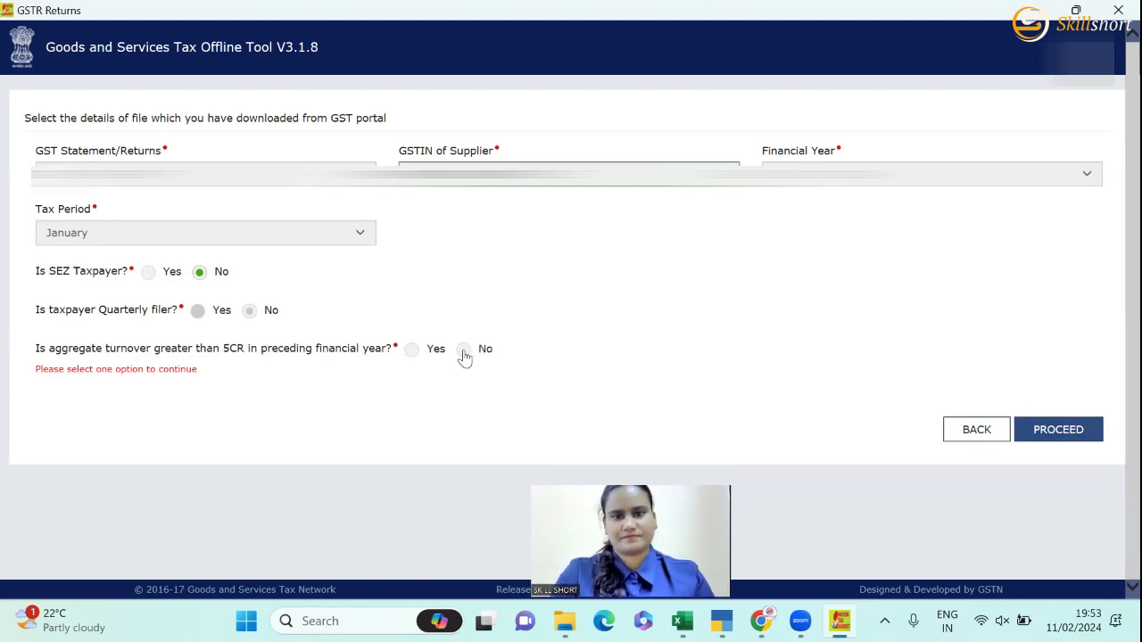
left_click(464, 352)
left_click(1058, 416)
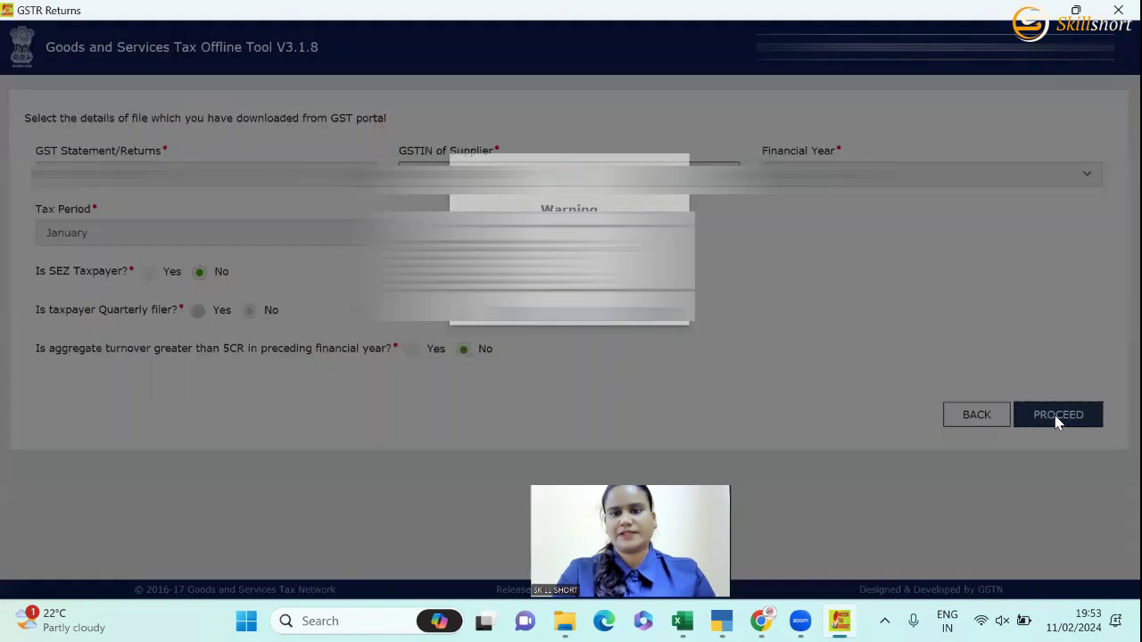
left_click(604, 365)
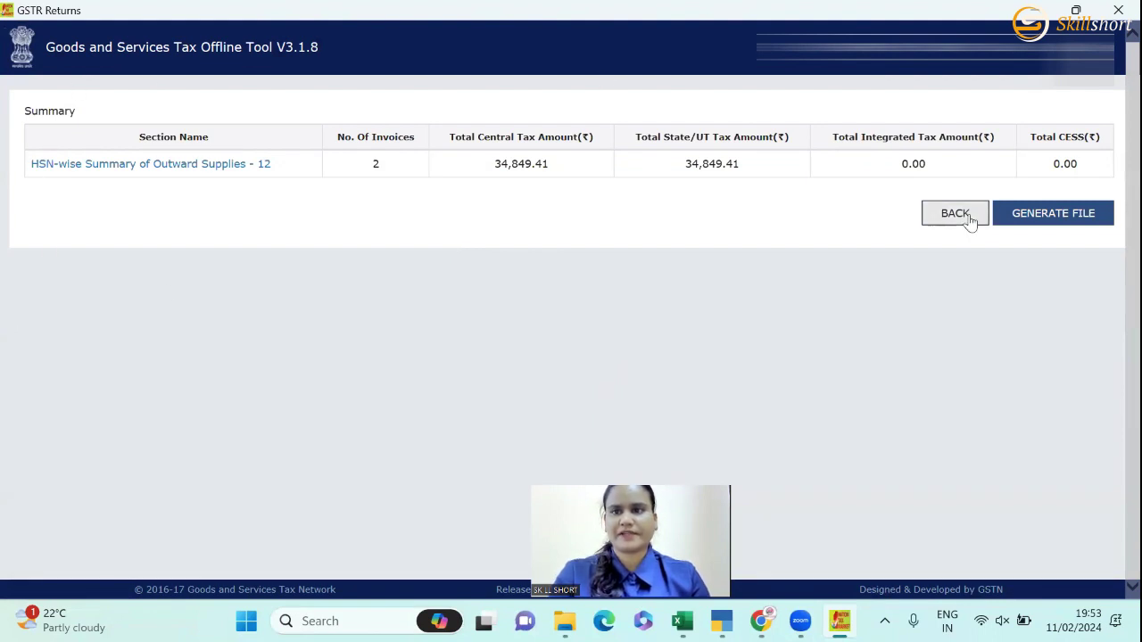
left_click(1051, 217)
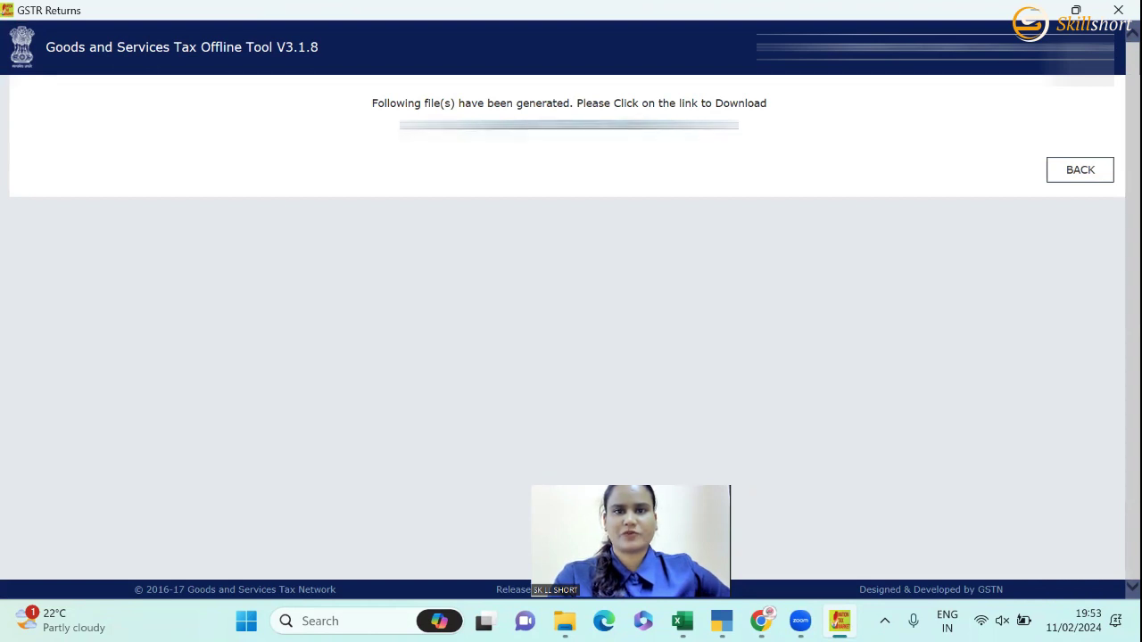
- Download the generated JSON and overwrite the existing copy in the Jain Decor folder
left_click(455, 125)
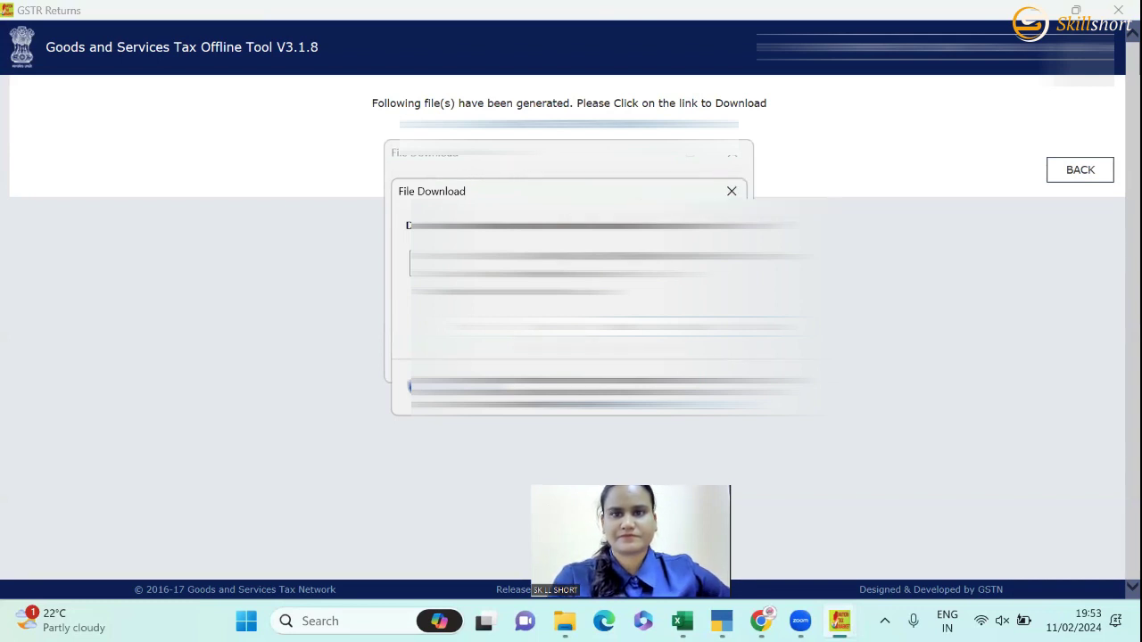
key("Return")
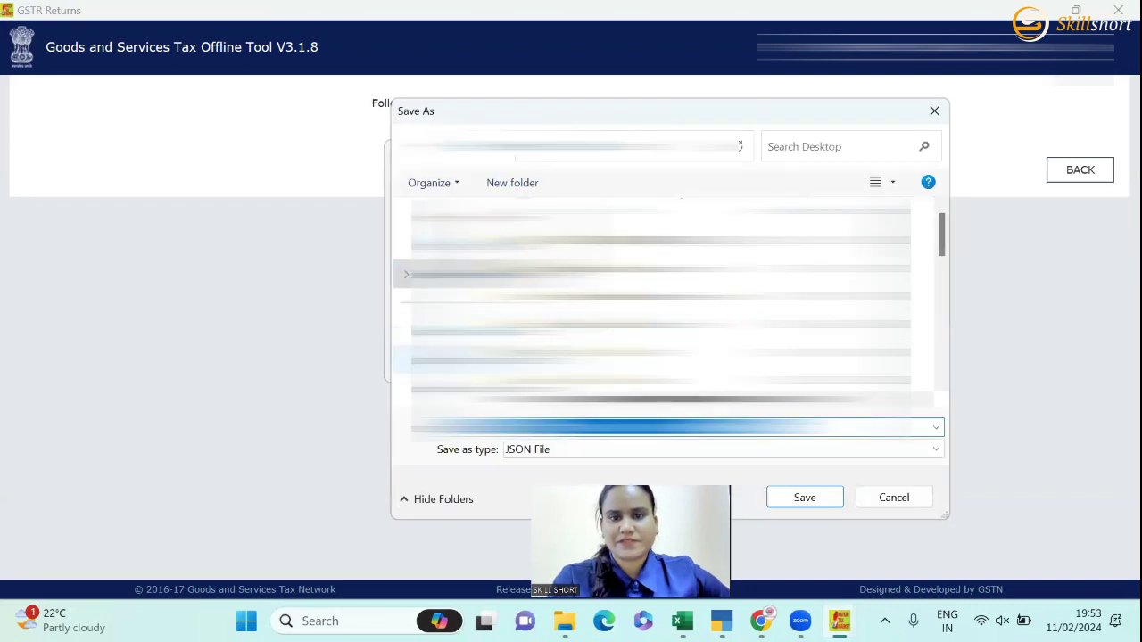
left_click(660, 295)
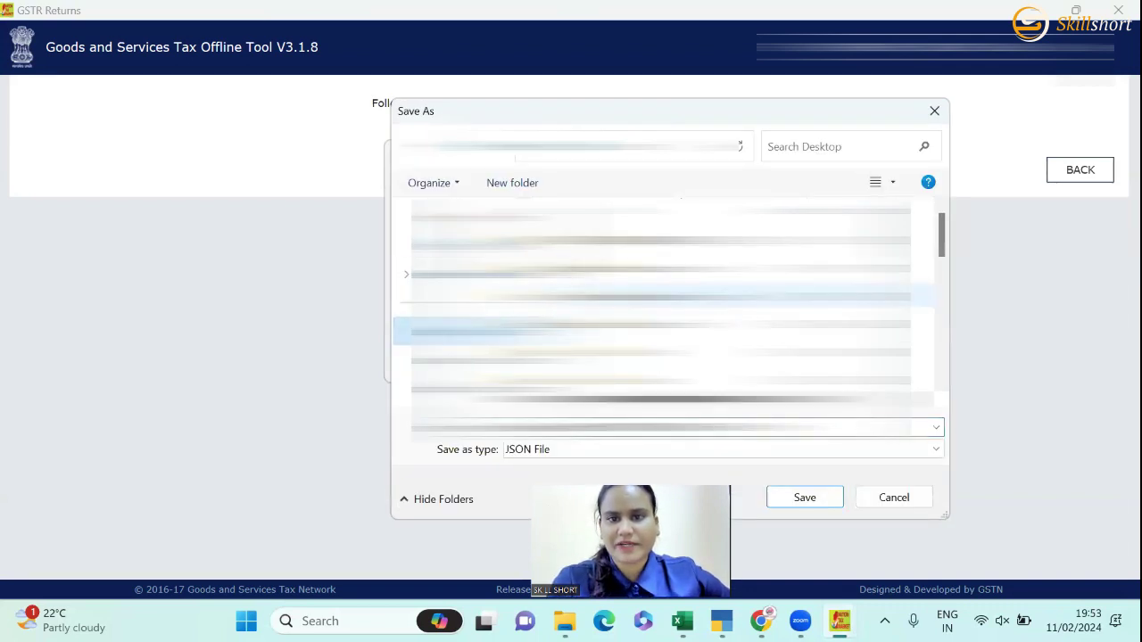
scroll(660, 295, "down", 2)
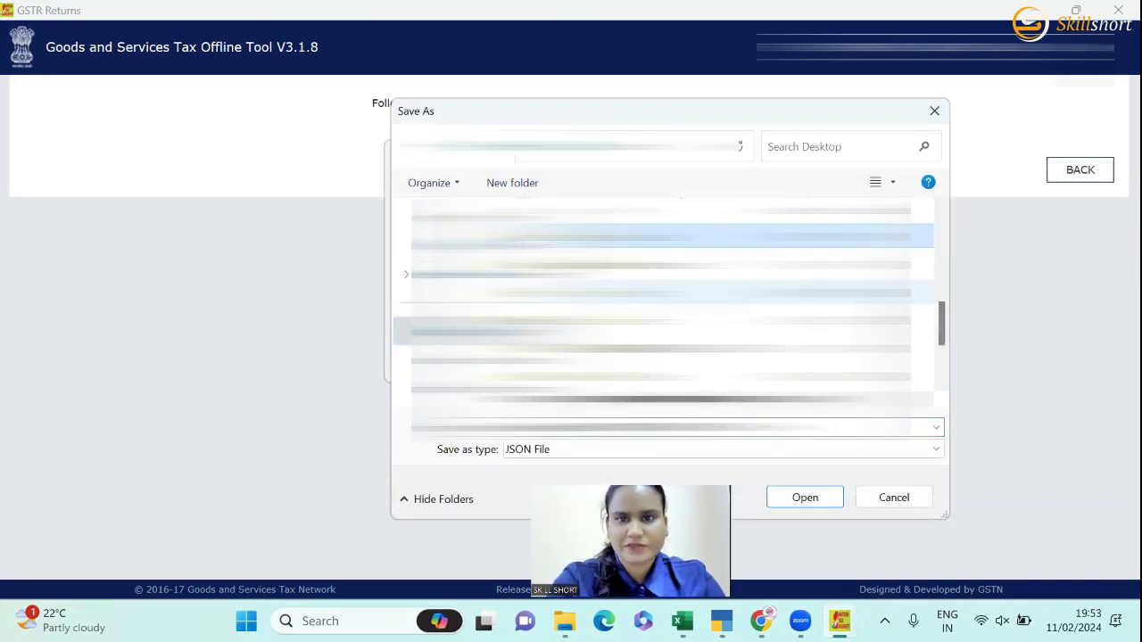
double_click(661, 236)
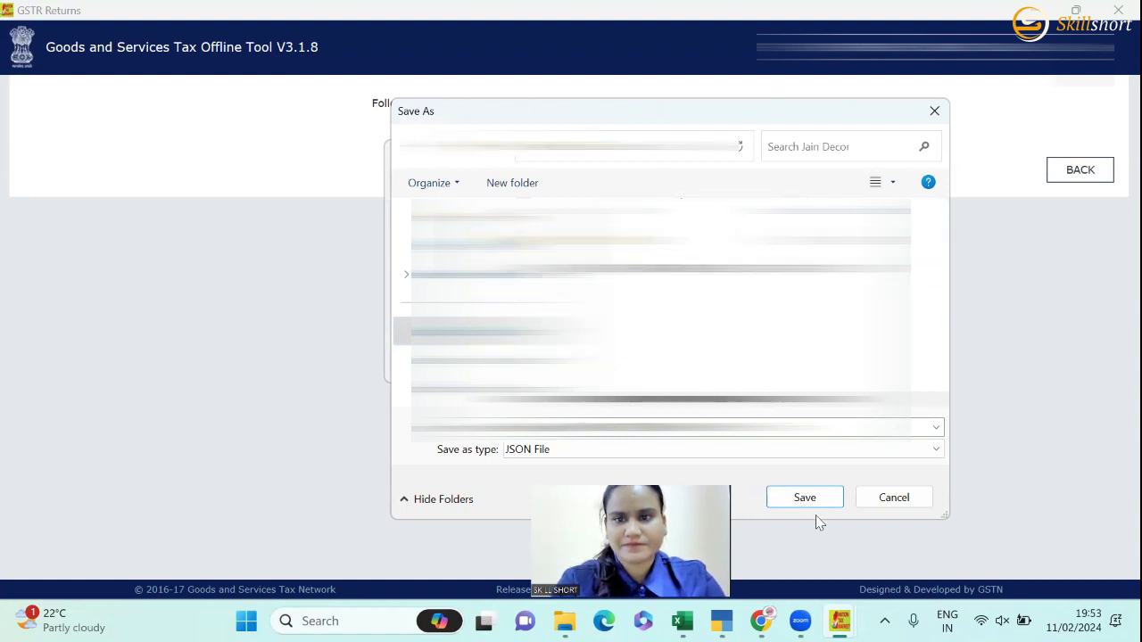
left_click(660, 267)
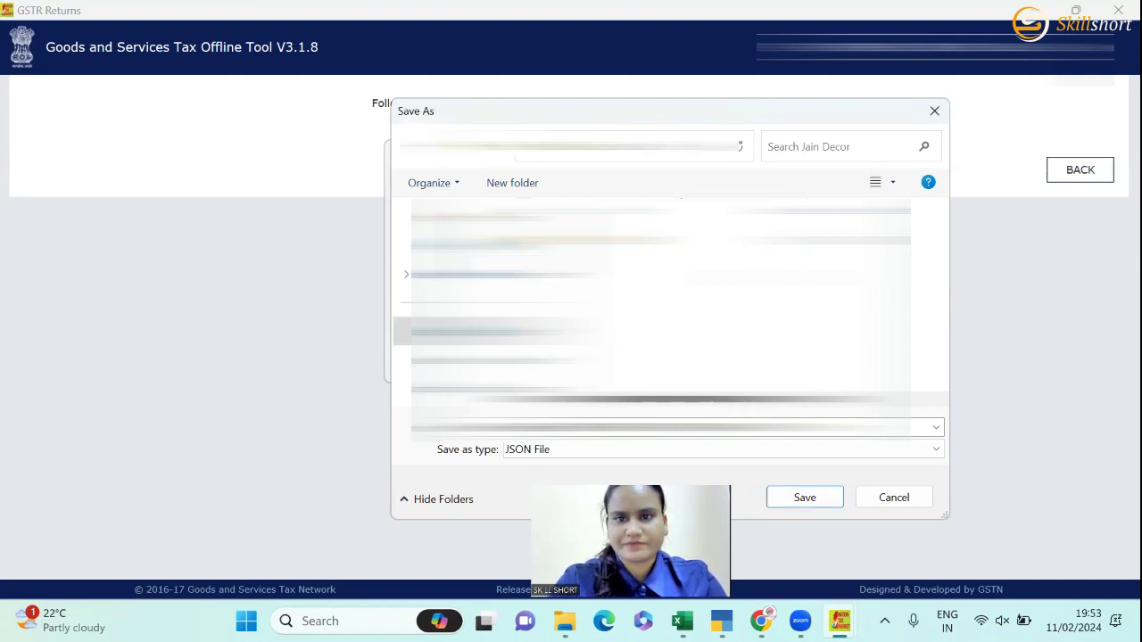
left_click(805, 498)
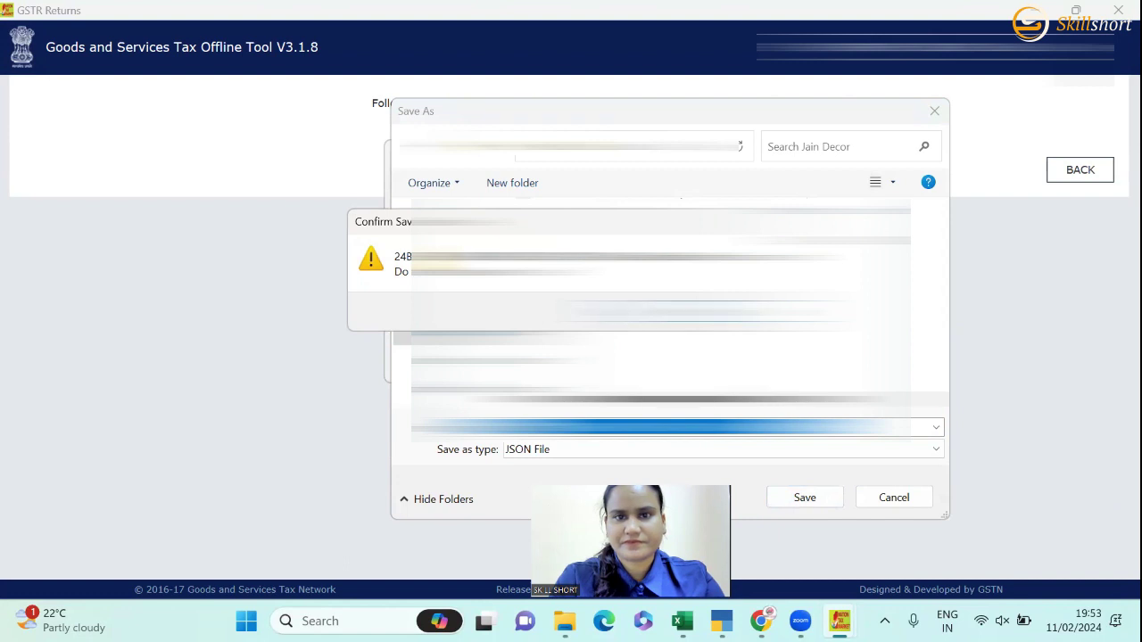
key("y")
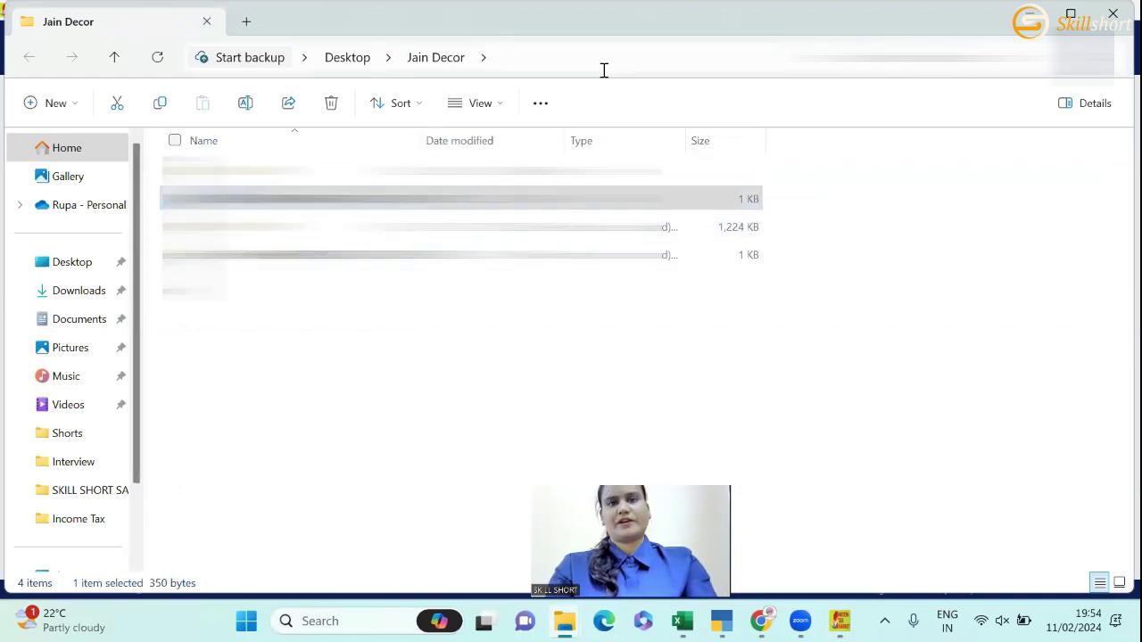
- Check the Jain Decor folder path, then bring the GST portal Chrome window forward
left_click(586, 59)
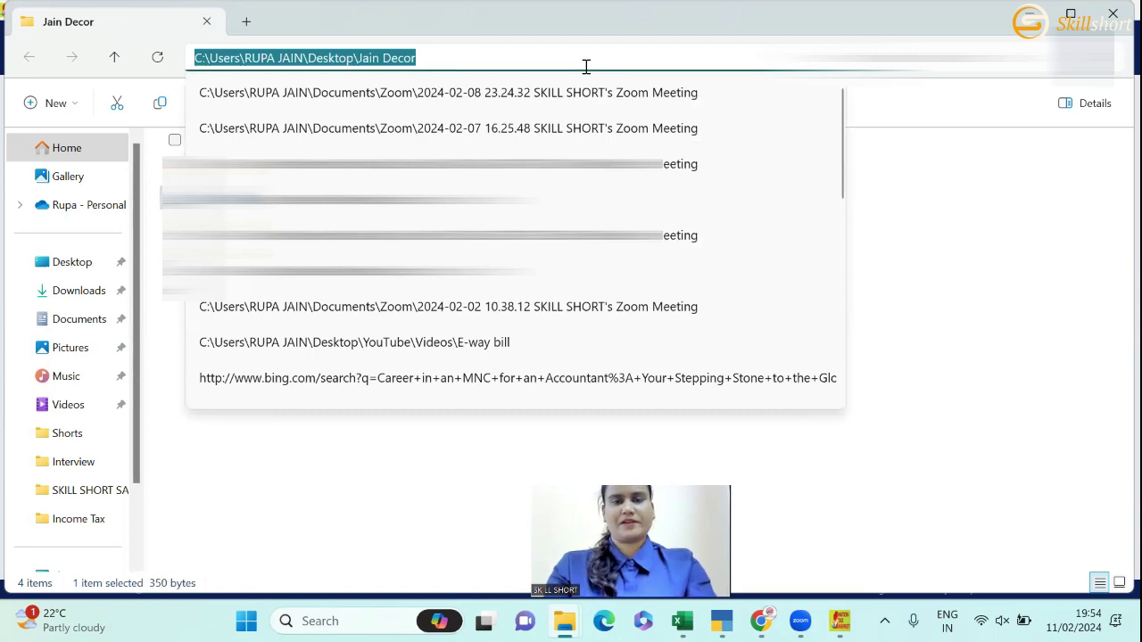
key("alt+Tab")
key("alt+Tab")
key("alt+Tab")
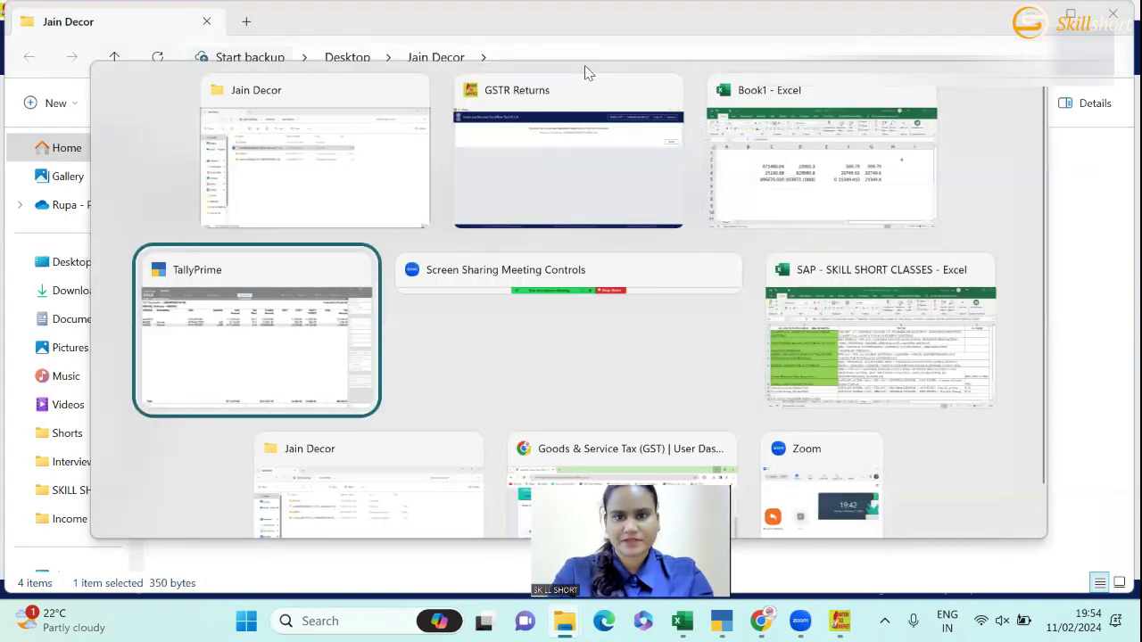
key("alt+Tab")
key("alt+Tab")
key("alt+Tab")
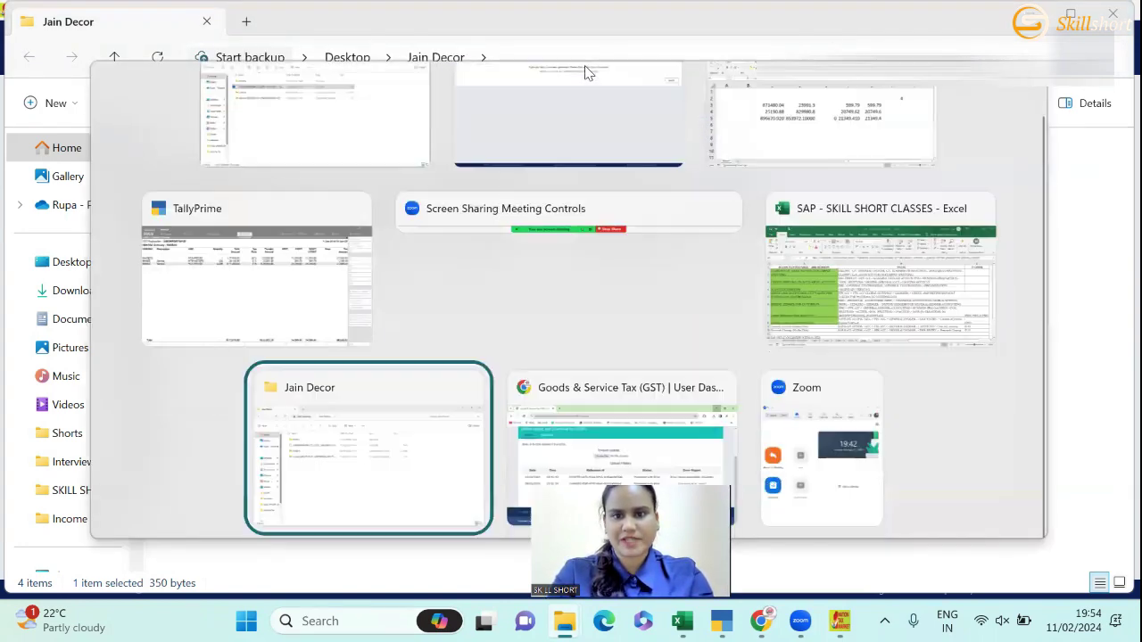
key("alt+Tab")
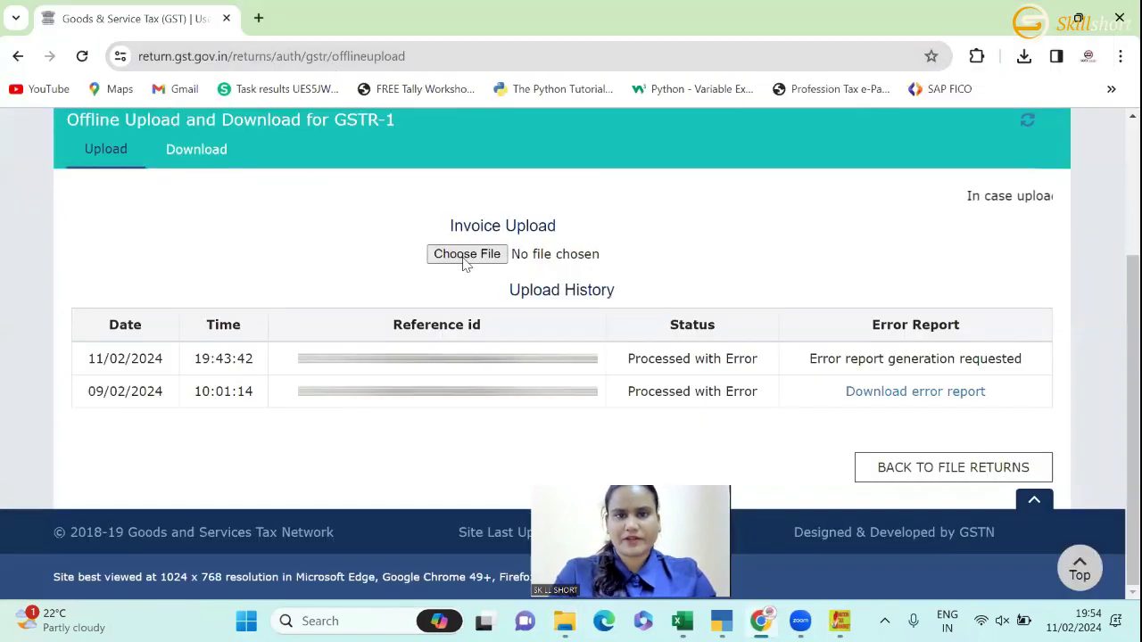
- Upload the corrected JSON file and refresh until its status shows Processed
left_click(462, 256)
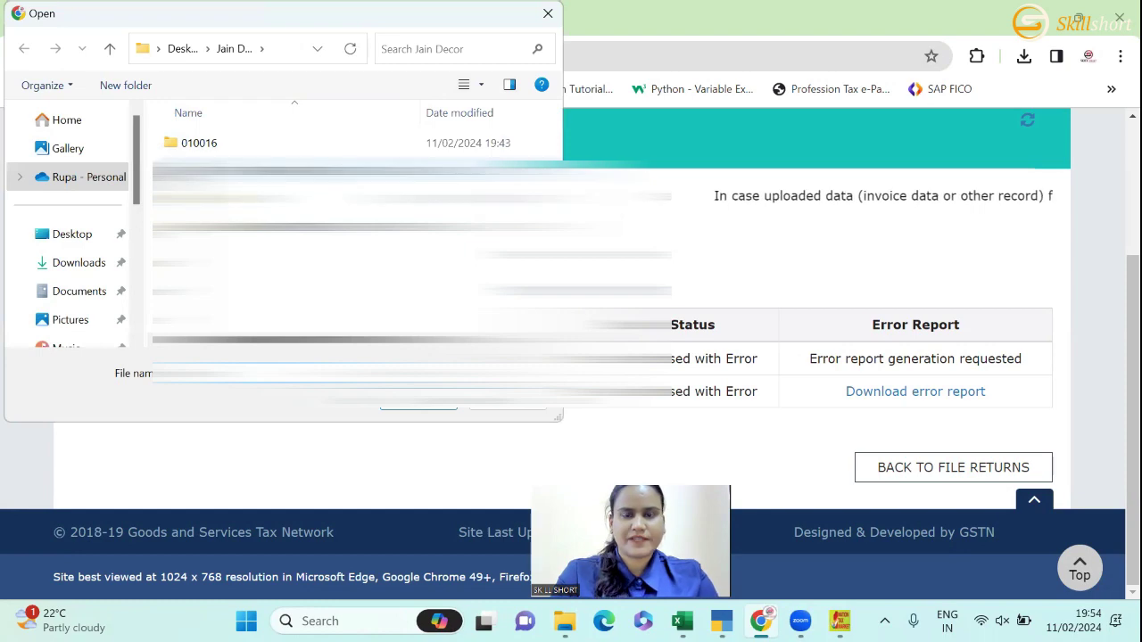
key("Return")
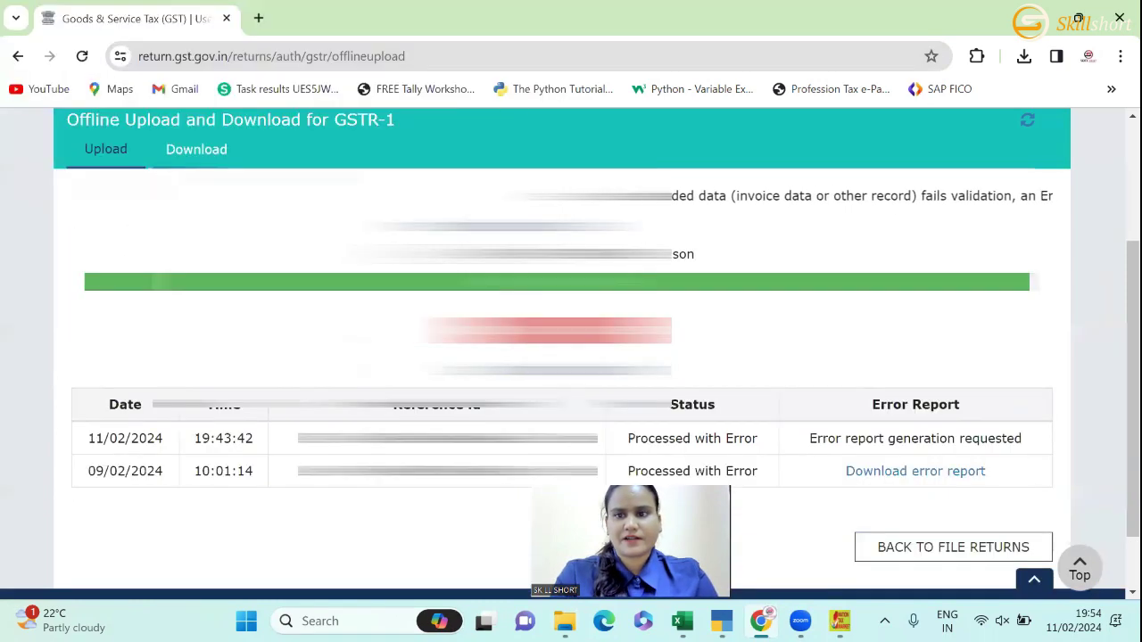
scroll(1114, 395, "down", 3)
scroll(1113, 395, "up", 1)
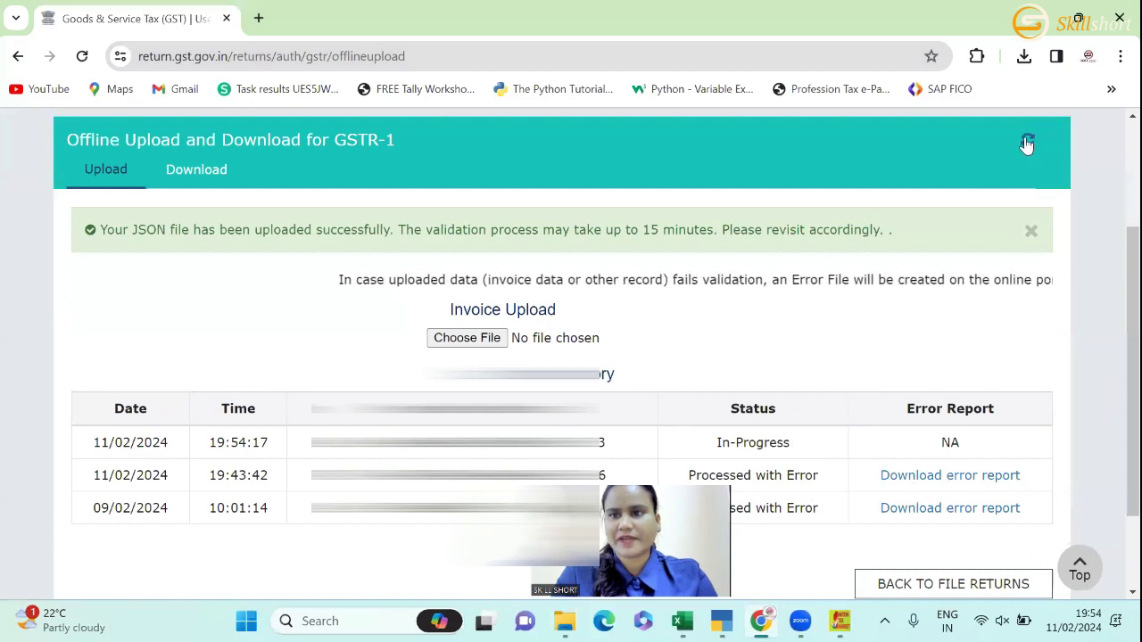
left_click(1027, 140)
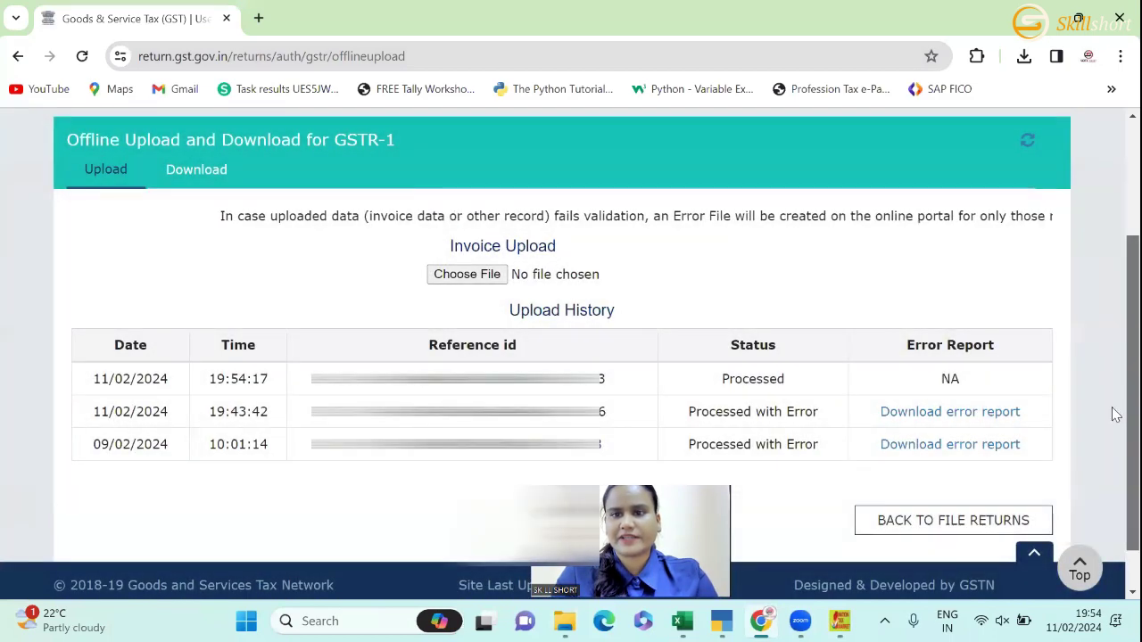
scroll(1111, 408, "down", 1)
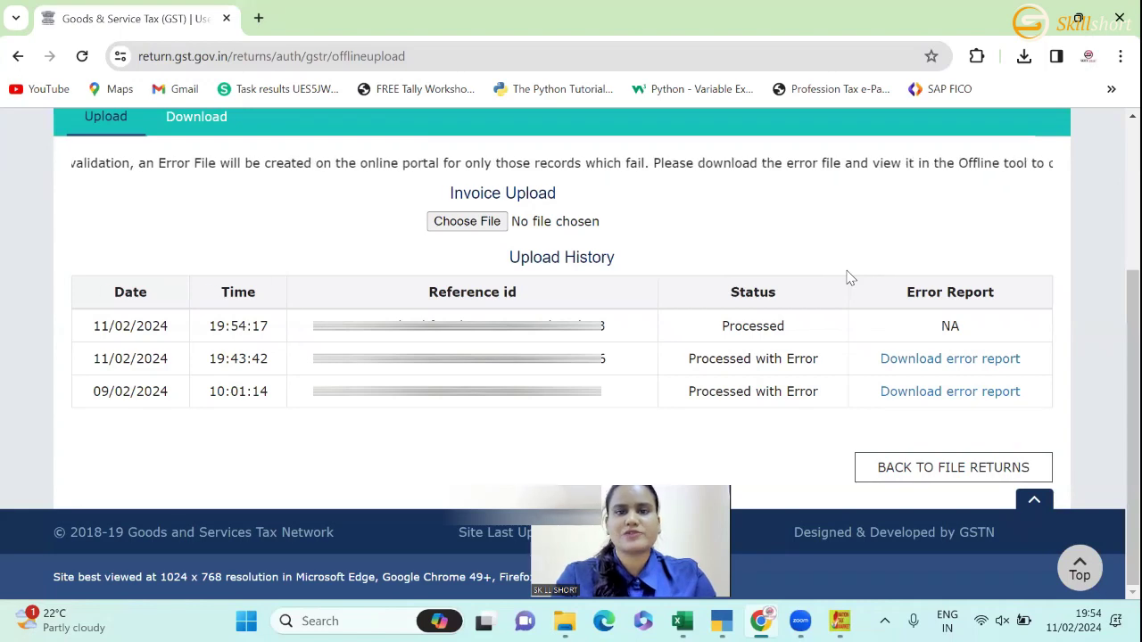
- Return to File Returns and search the January period for FY 2023-24
left_click(947, 472)
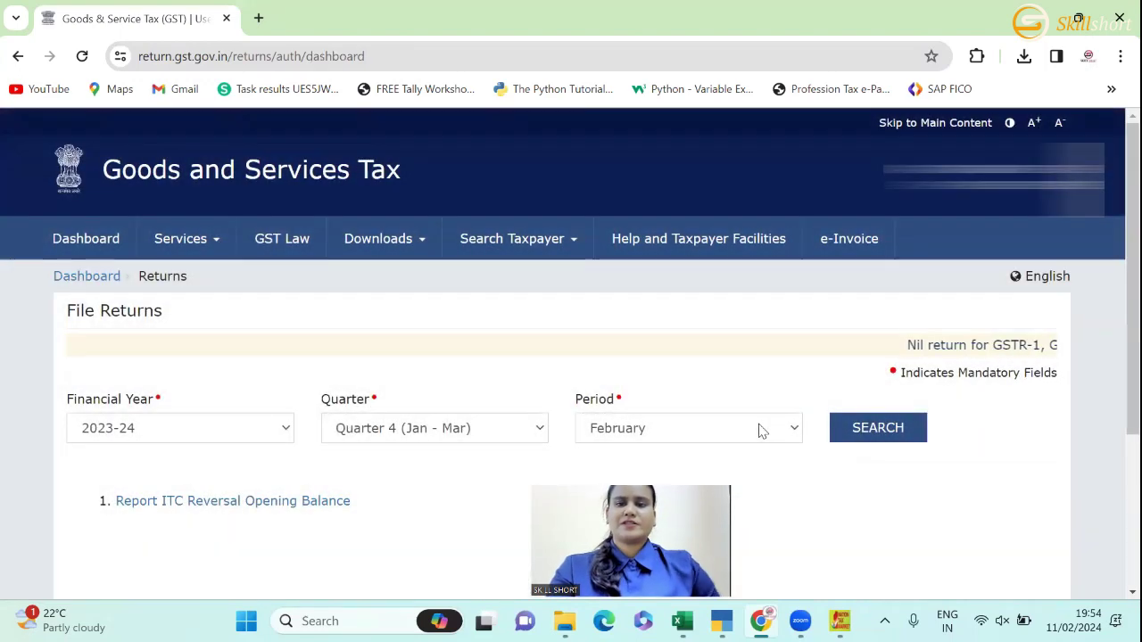
left_click(757, 428)
left_click(698, 453)
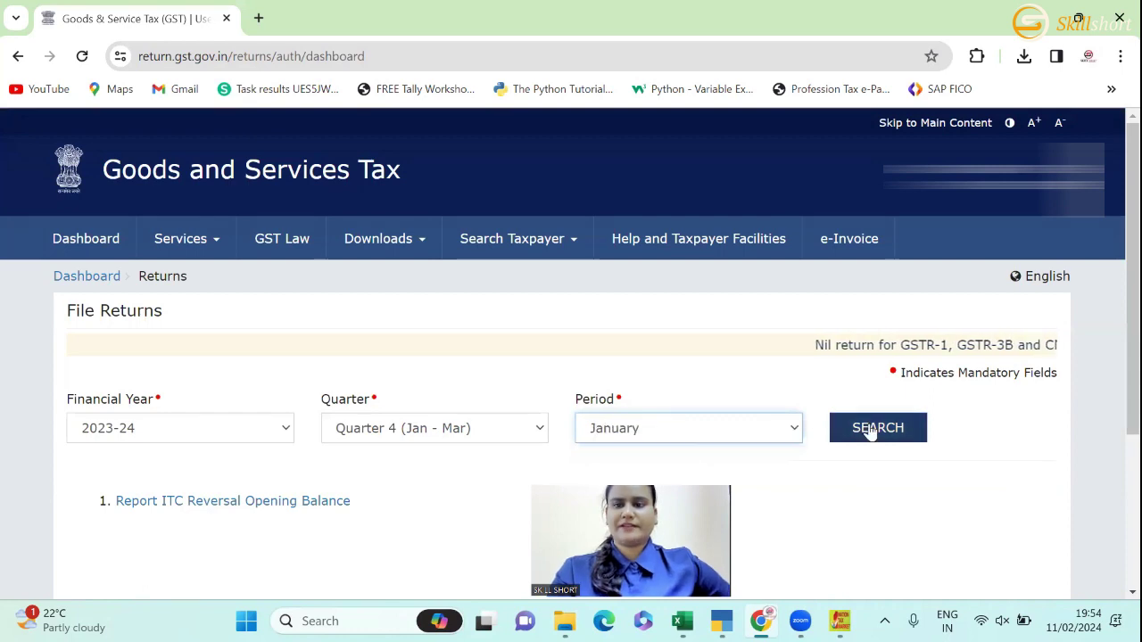
left_click(877, 429)
scroll(1115, 275, "down", 4)
scroll(571, 322, "down", 3)
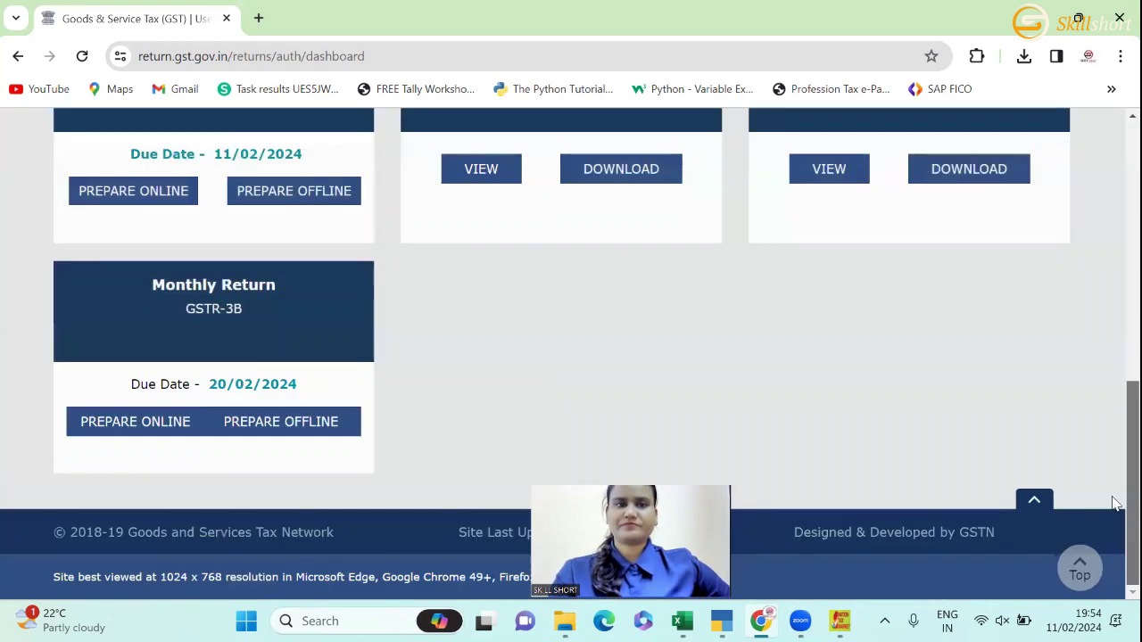
scroll(24, 275, "up", 1)
- Prepare GSTR-1 online, showing 18 B2B invoices and 2 HSN summary records
left_click(121, 273)
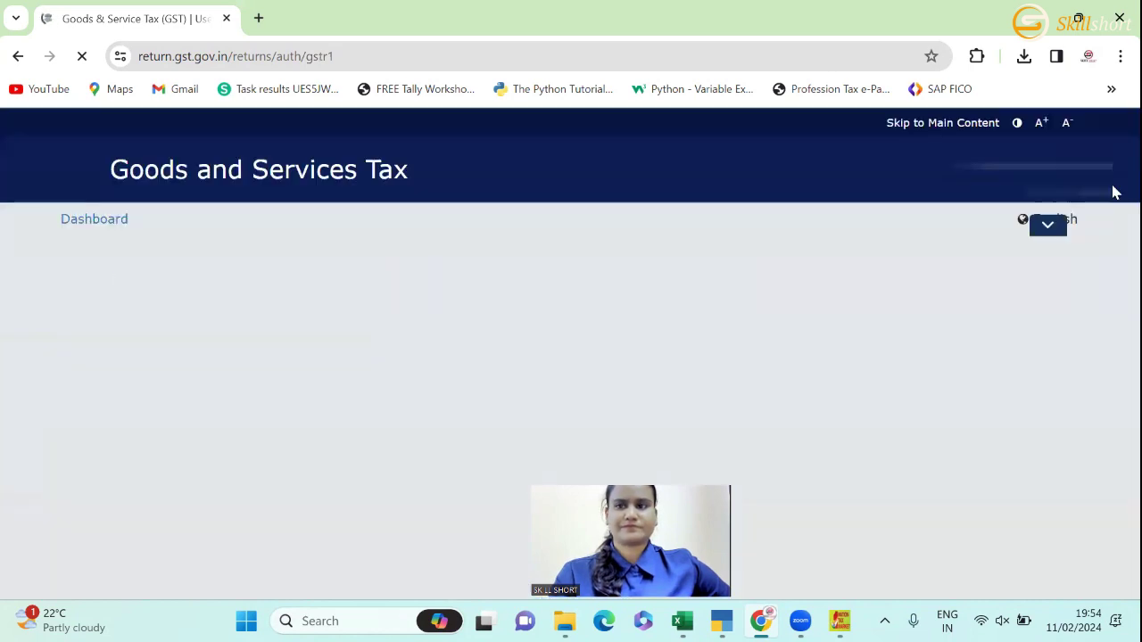
scroll(1115, 275, "down", 5)
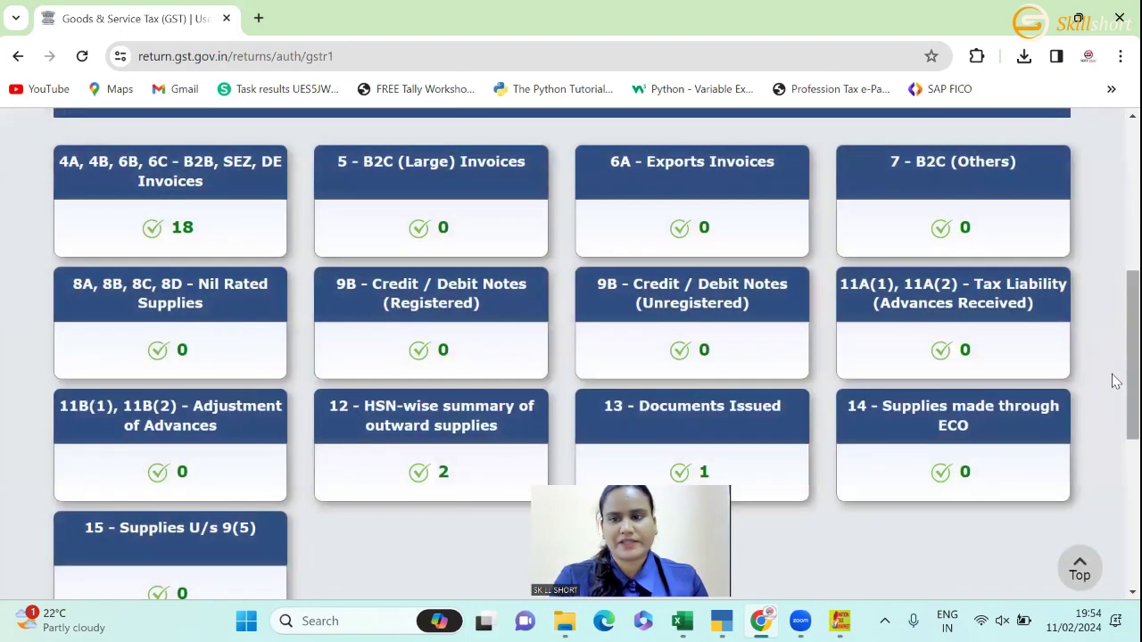
scroll(1114, 354, "down", 3)
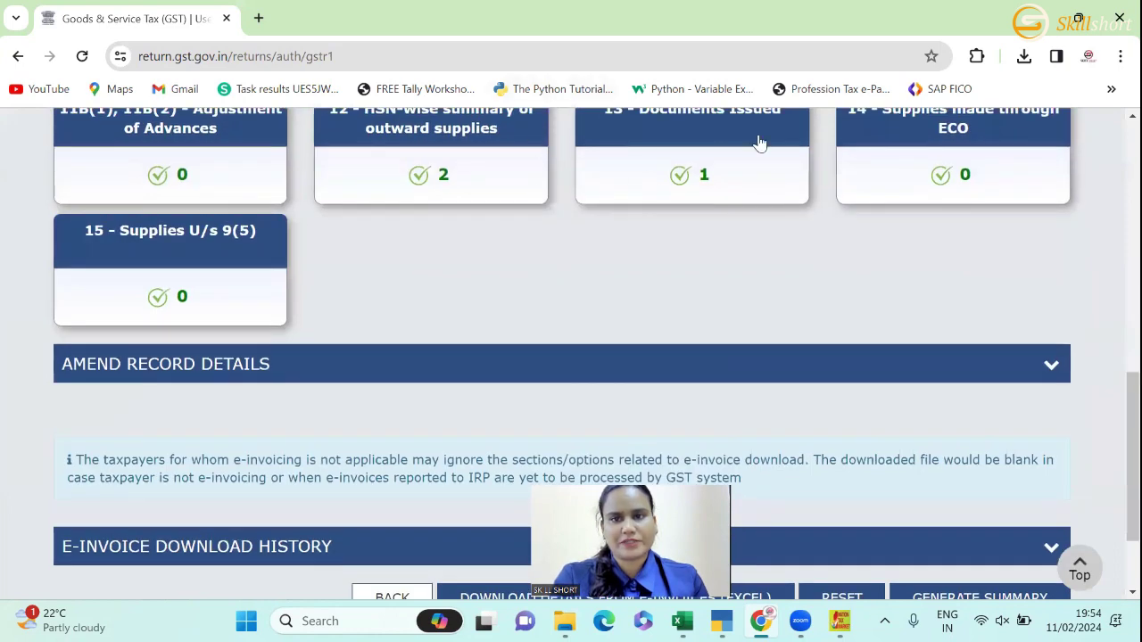
left_click(700, 145)
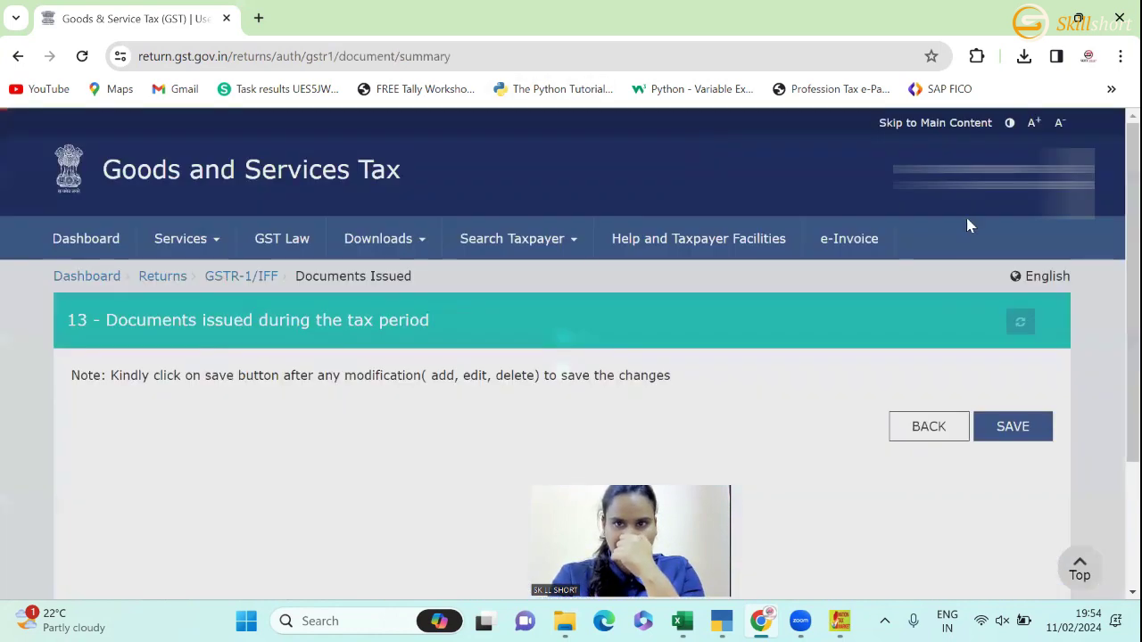
scroll(1112, 357, "down", 3)
scroll(1114, 320, "down", 10)
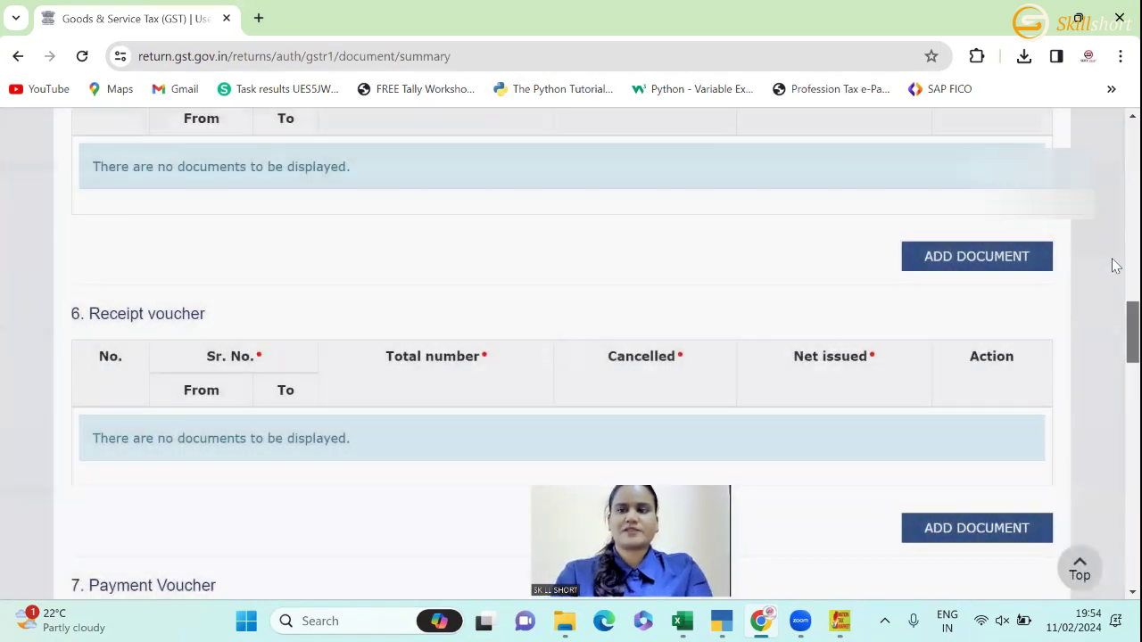
scroll(1112, 262, "up", 15)
scroll(1112, 223, "up", 5)
scroll(1113, 168, "down", 2)
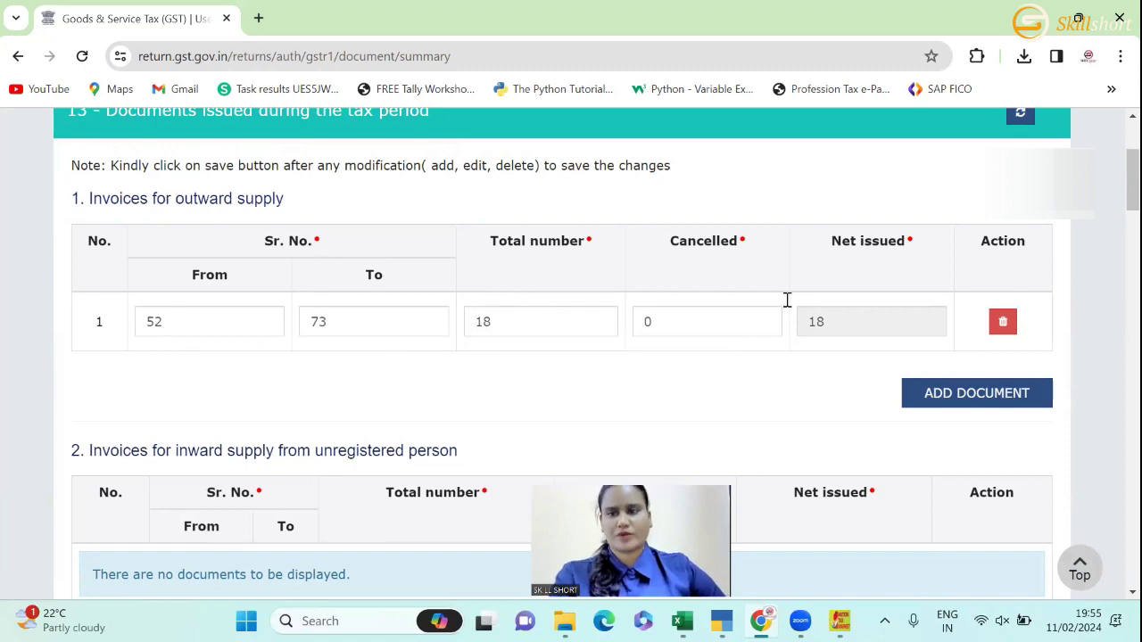
scroll(1113, 402, "down", 20)
scroll(1115, 579, "down", 5)
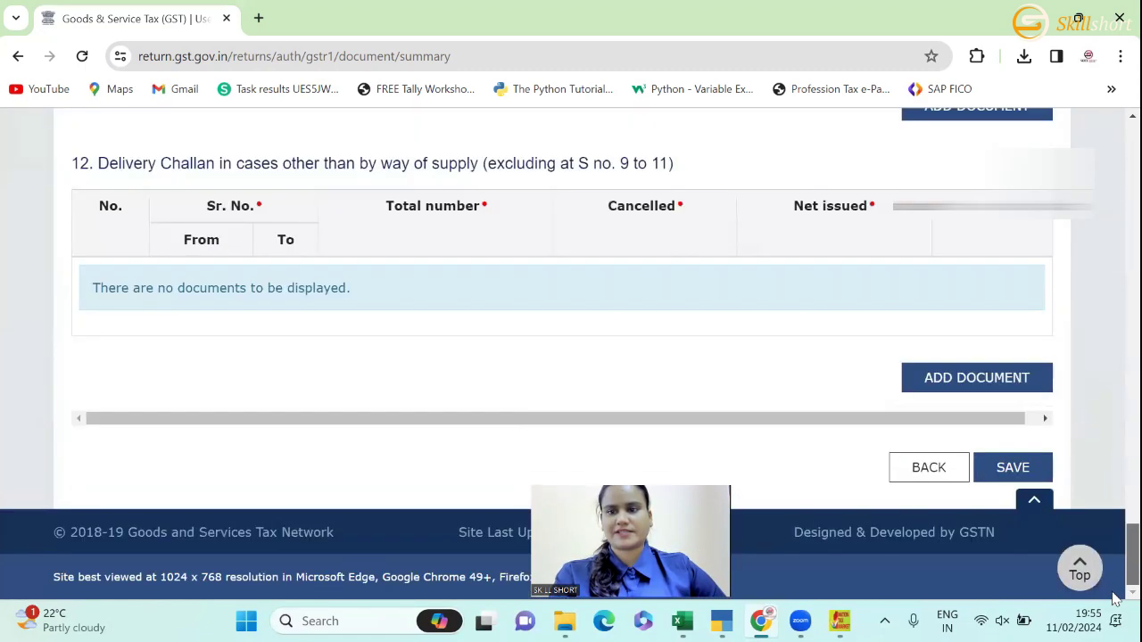
left_click(928, 472)
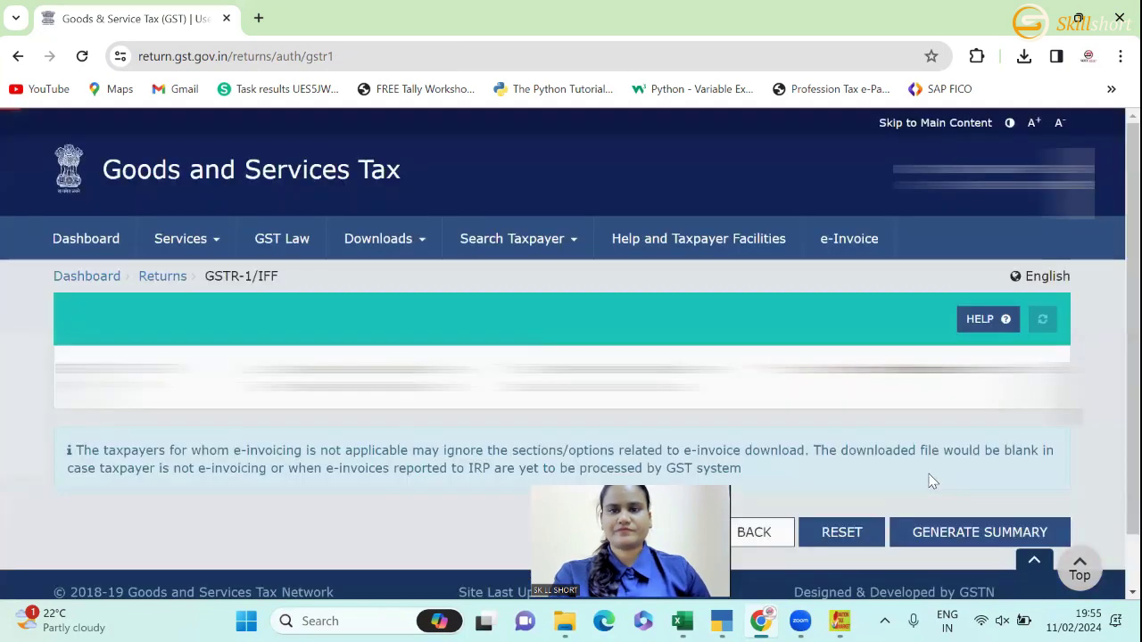
scroll(1112, 402, "down", 15)
scroll(1113, 344, "up", 5)
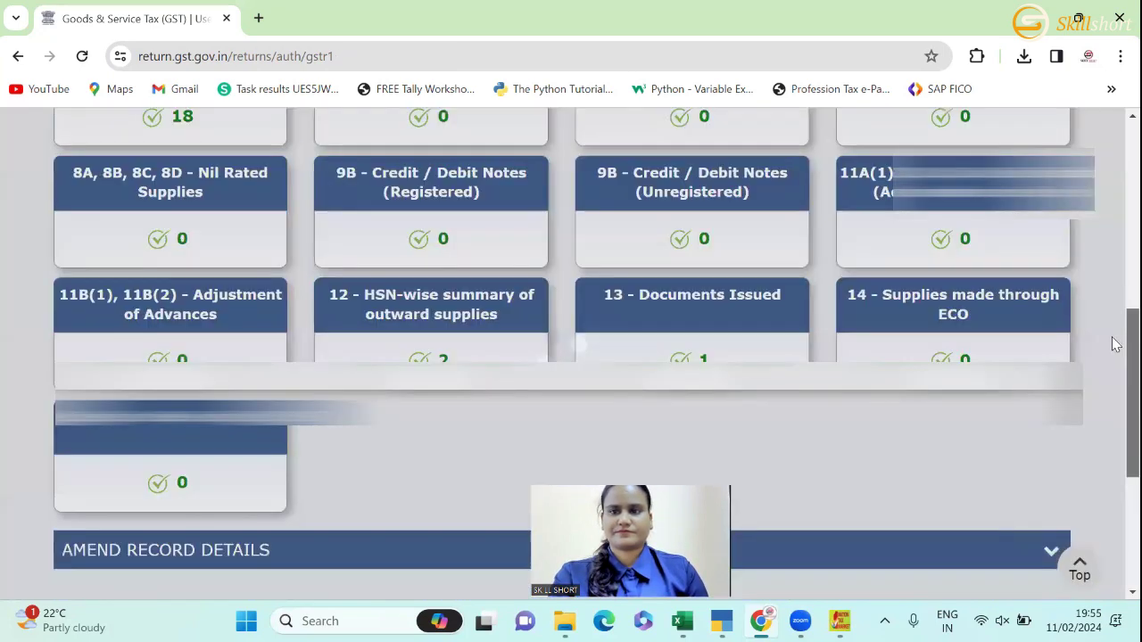
scroll(1113, 348, "down", 1)
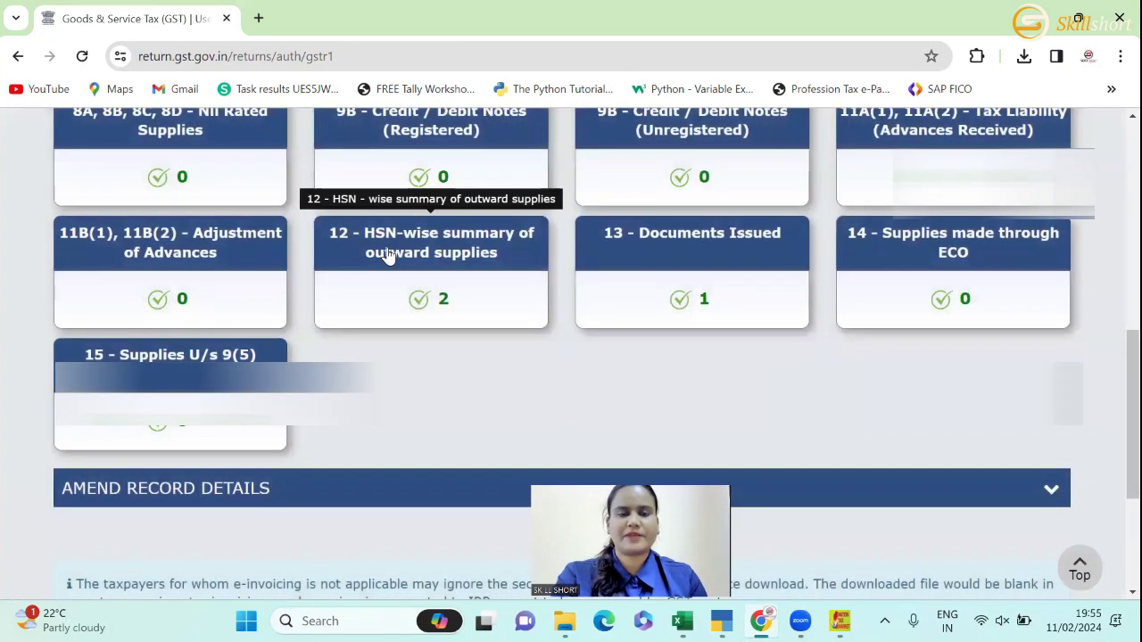
left_click(389, 255)
scroll(1112, 261, "down", 2)
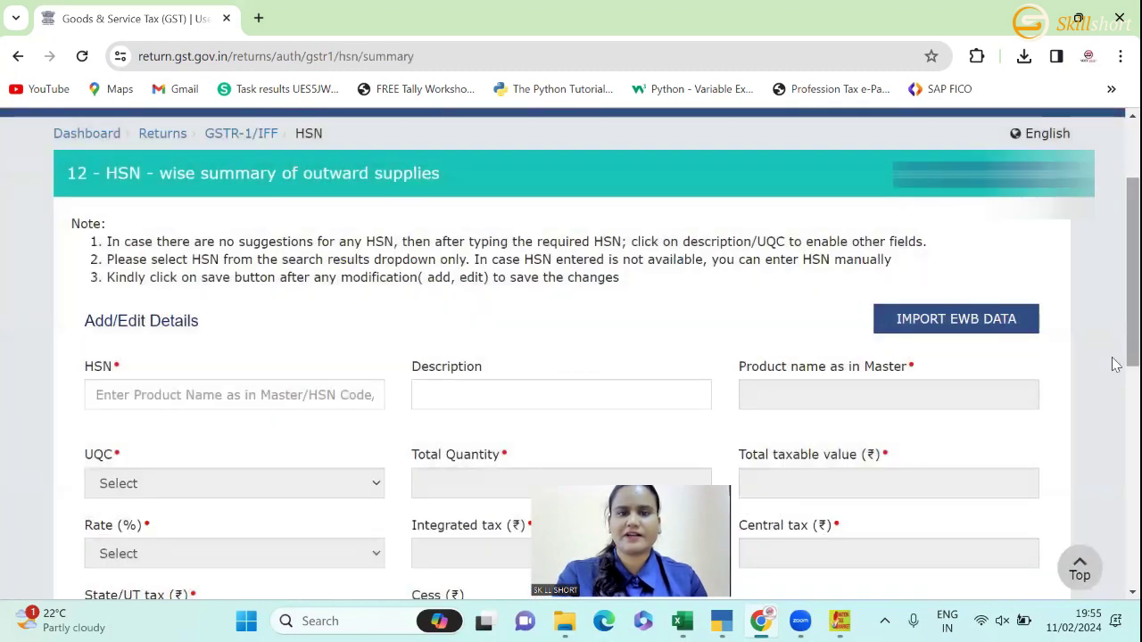
scroll(1113, 287, "down", 6)
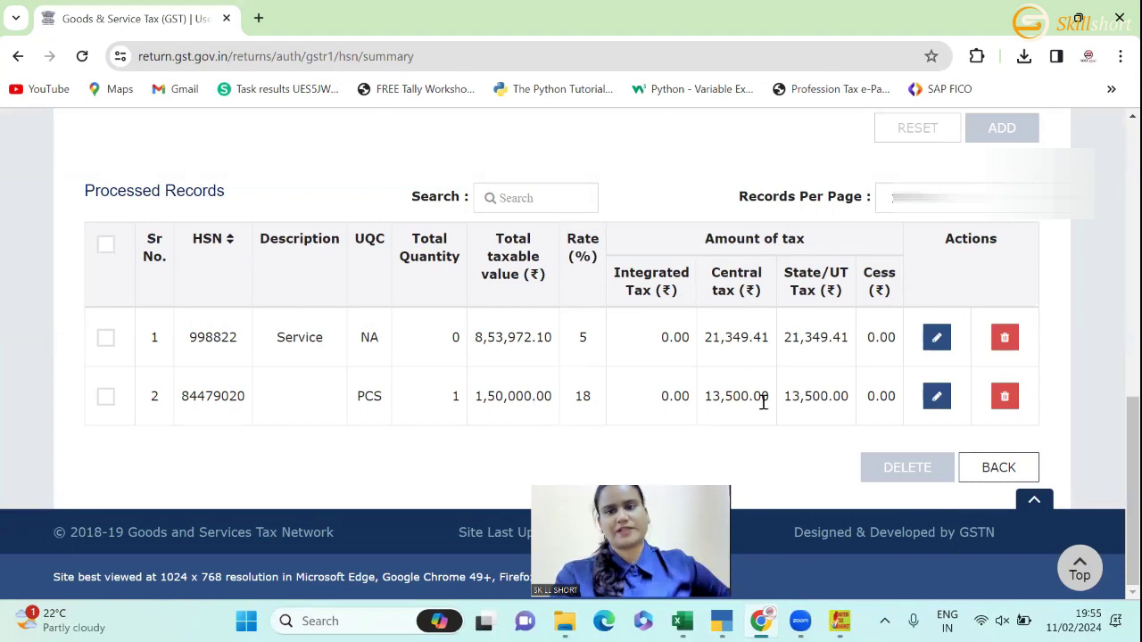
left_click(998, 467)
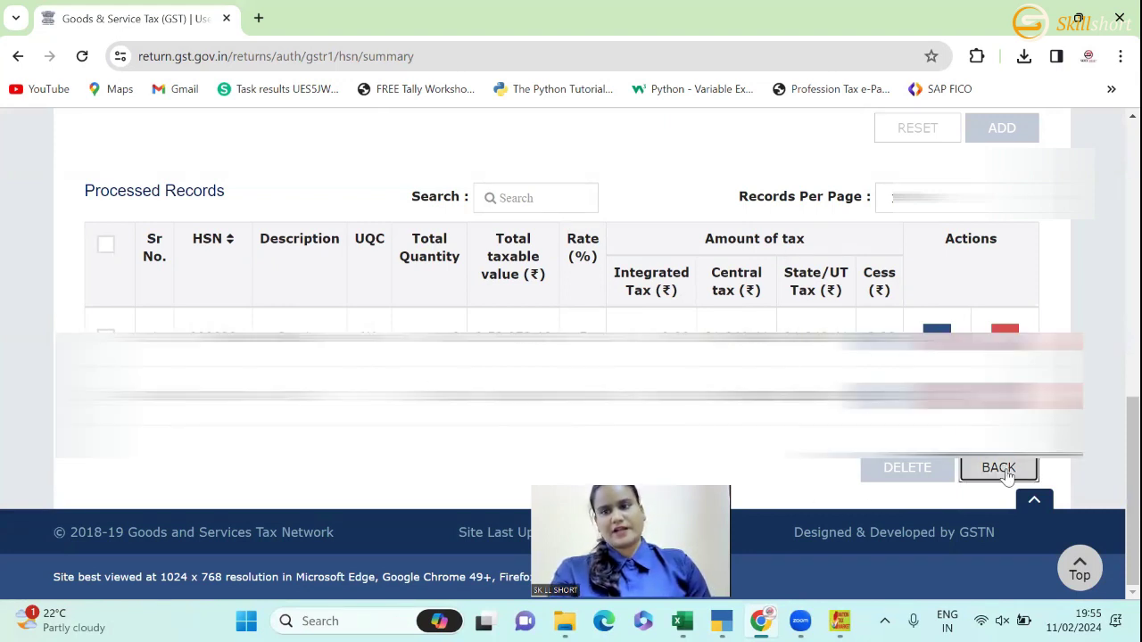
scroll(1114, 489, "down", 10)
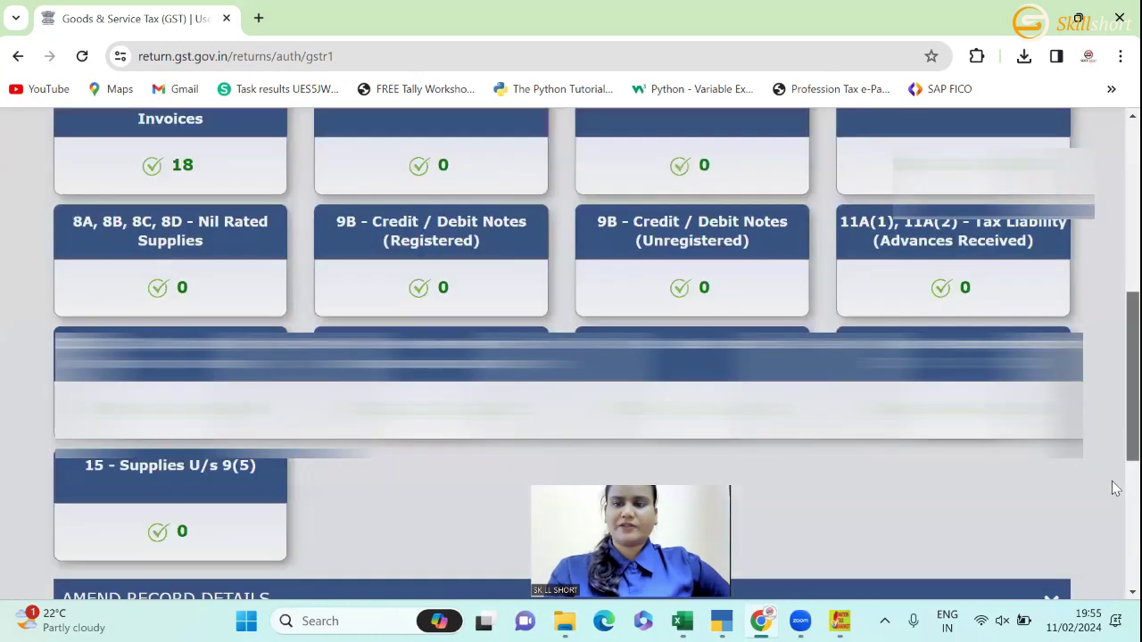
scroll(1114, 492, "down", 5)
- Request generation of the GSTR-1 summary and refresh the return to check its status
left_click(981, 473)
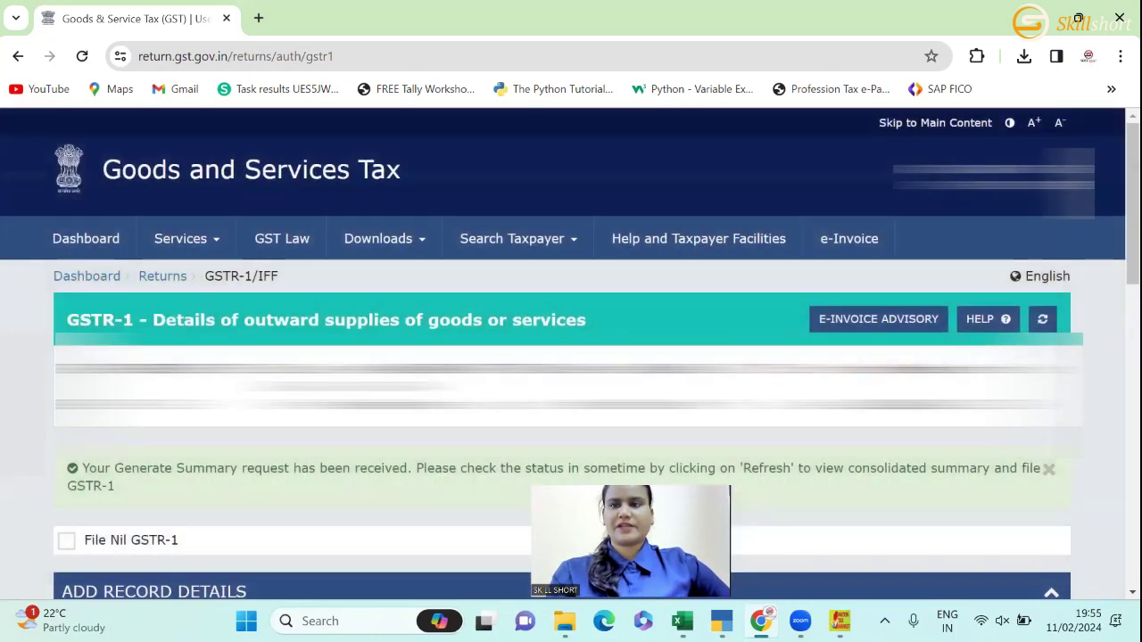
left_click(1042, 318)
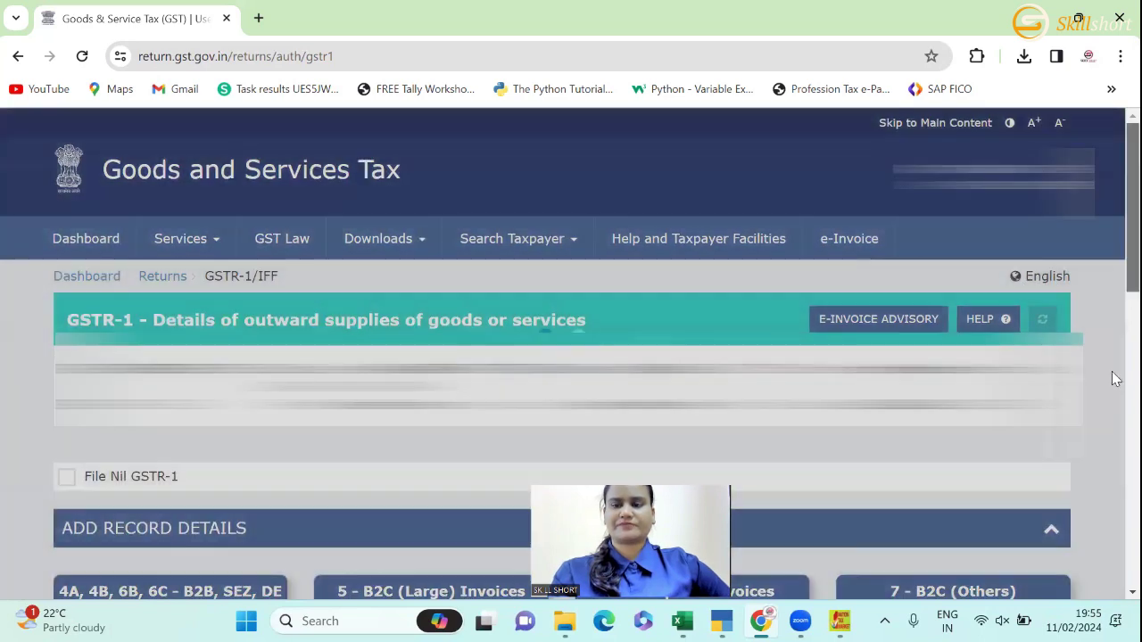
scroll(1111, 377, "down", 15)
- Review the consolidated summary showing 18 B2B records worth 10,03,972.10
left_click(976, 471)
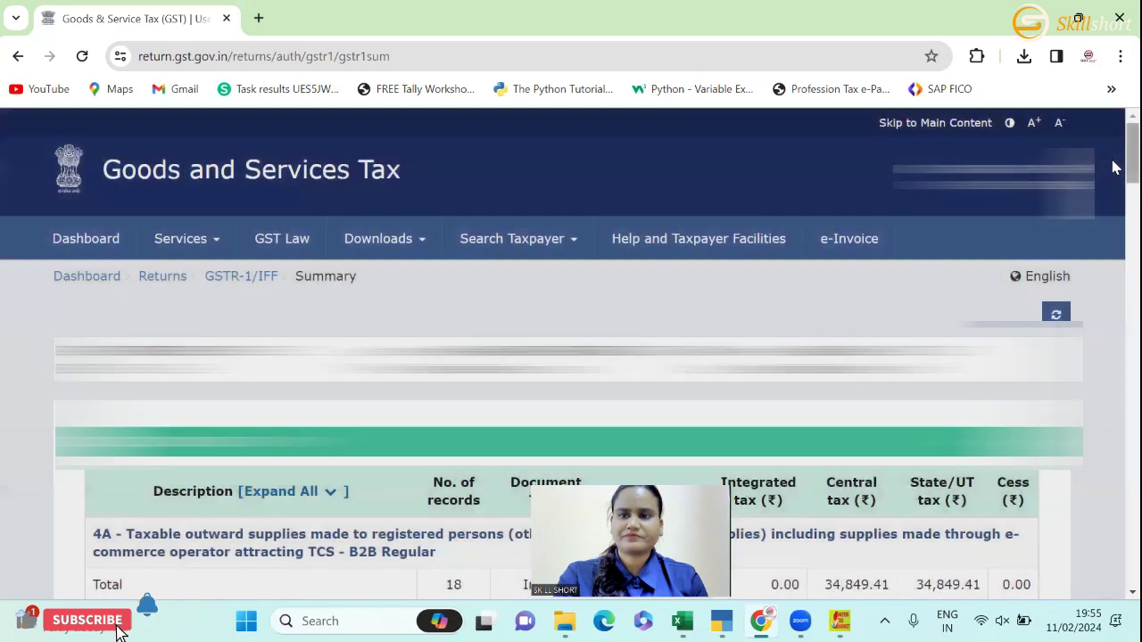
scroll(1115, 206, "down", 8)
scroll(1112, 232, "up", 3)
scroll(1112, 211, "up", 2)
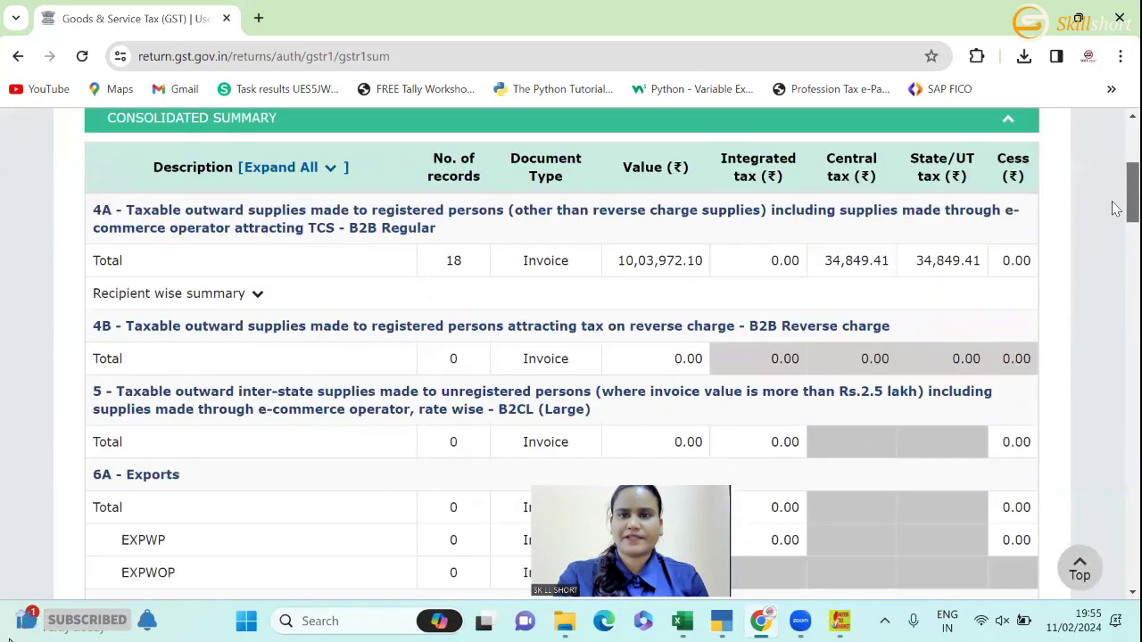
scroll(1112, 210, "down", 1)
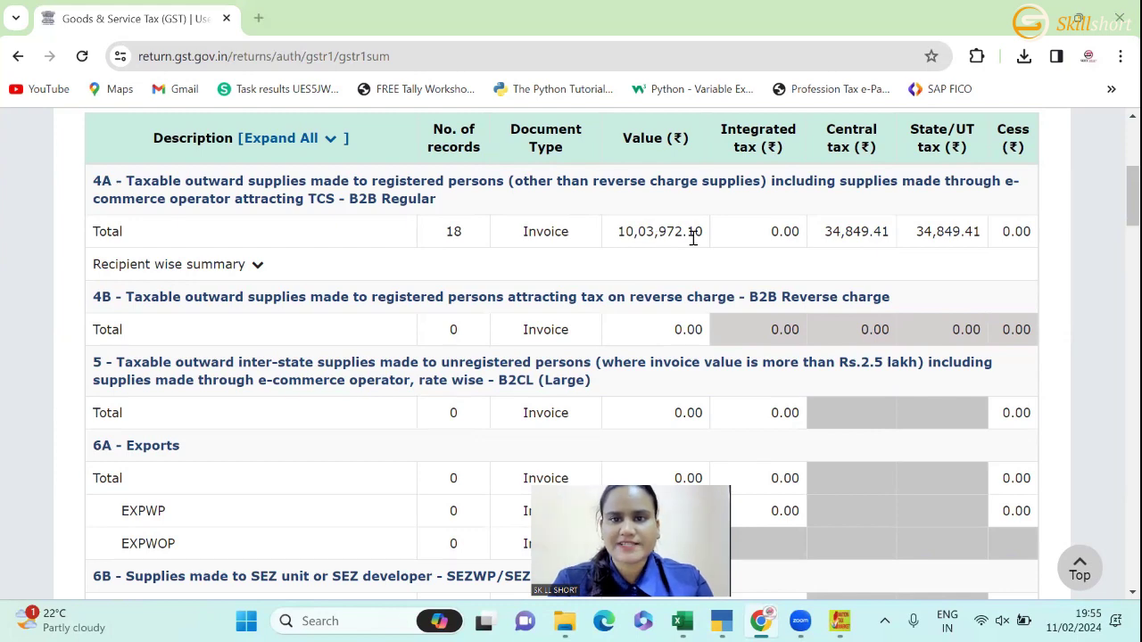
- Compare TallyPrime's GSTR-1 B2B Invoices row against the portal's 18 B2B invoices worth 10,03,972.10
key("alt+Tab")
key("Tab")
key("Tab")
key("Tab")
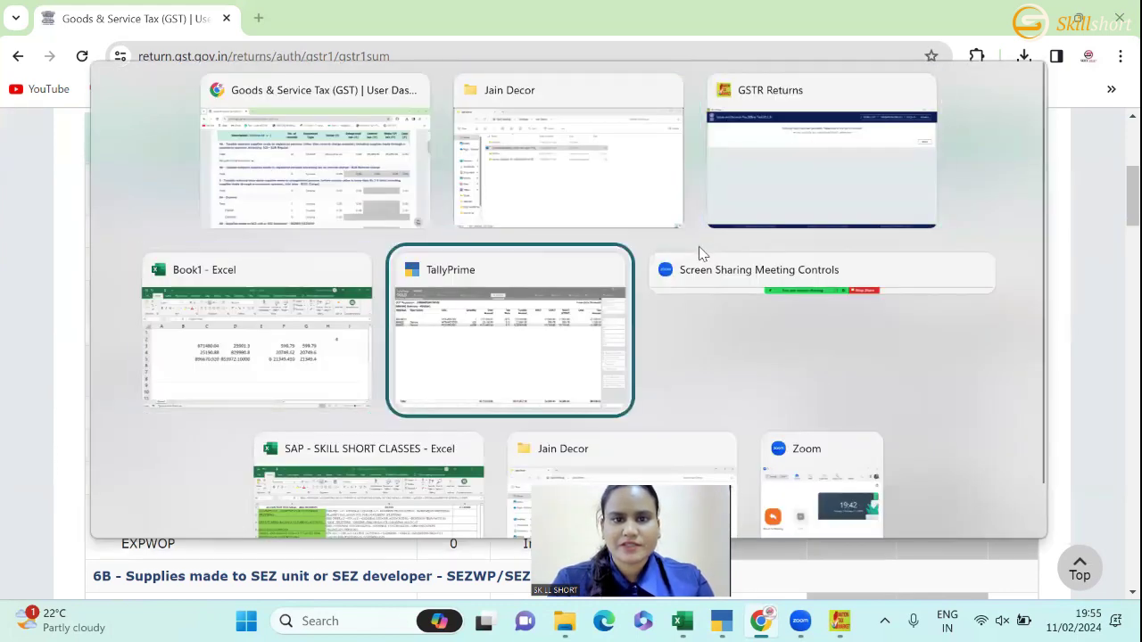
key("Escape")
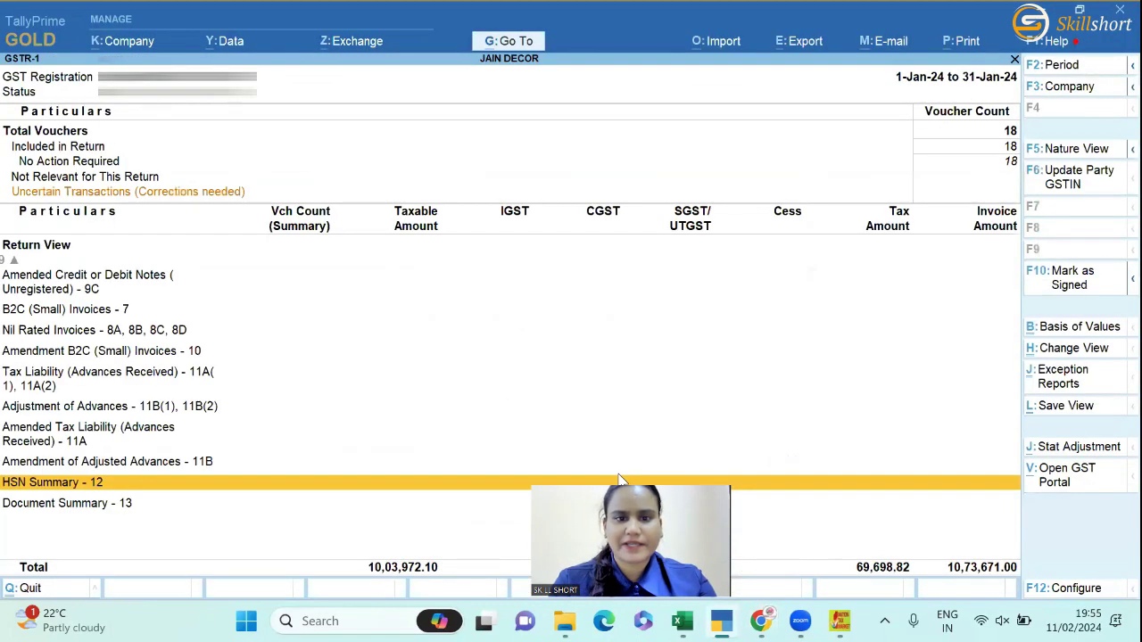
key("Up")
key("Up")
key("Up")
key("Up")
key("Up")
key("Up")
key("Up")
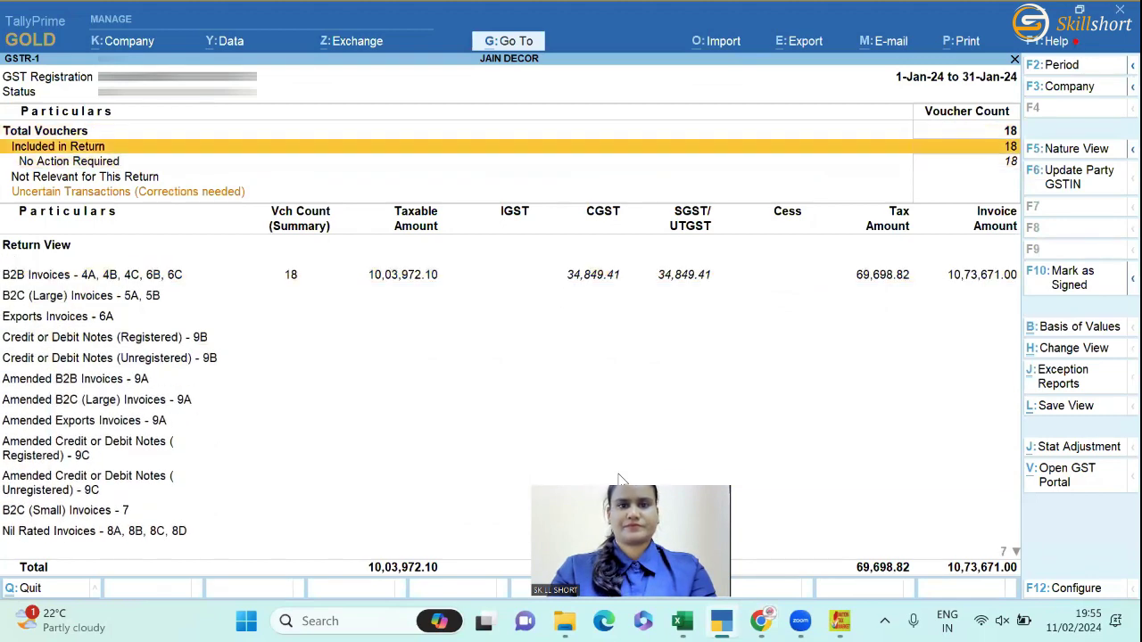
key("Down")
key("Down")
key("Down")
key("Down")
key("Up")
key("Down")
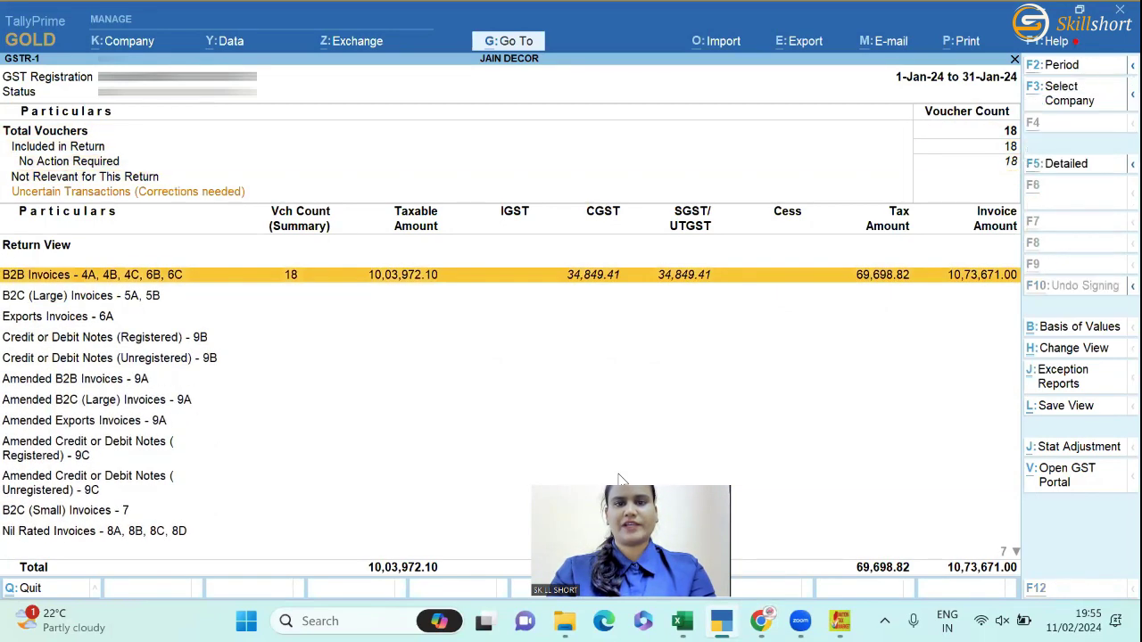
key("alt+Tab")
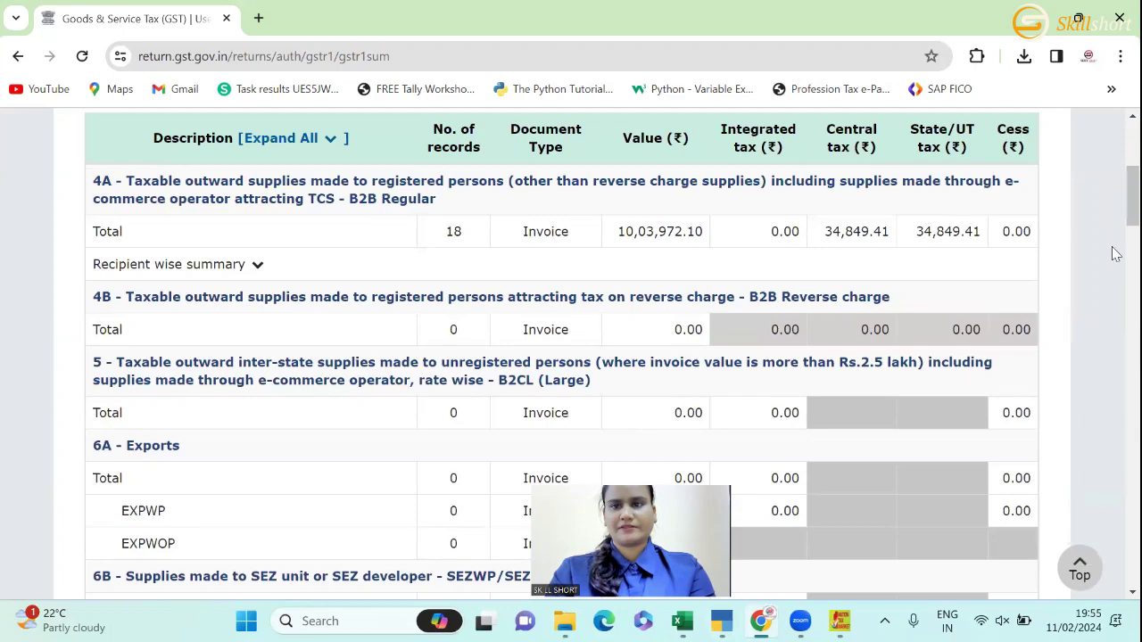
key("alt+Tab")
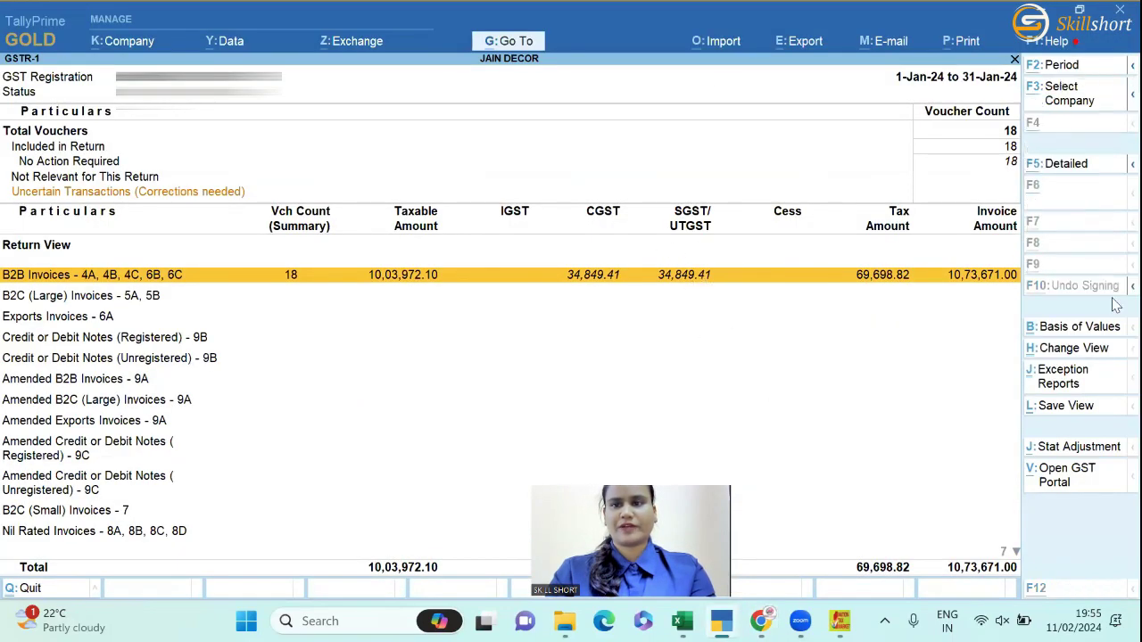
key("alt+Tab")
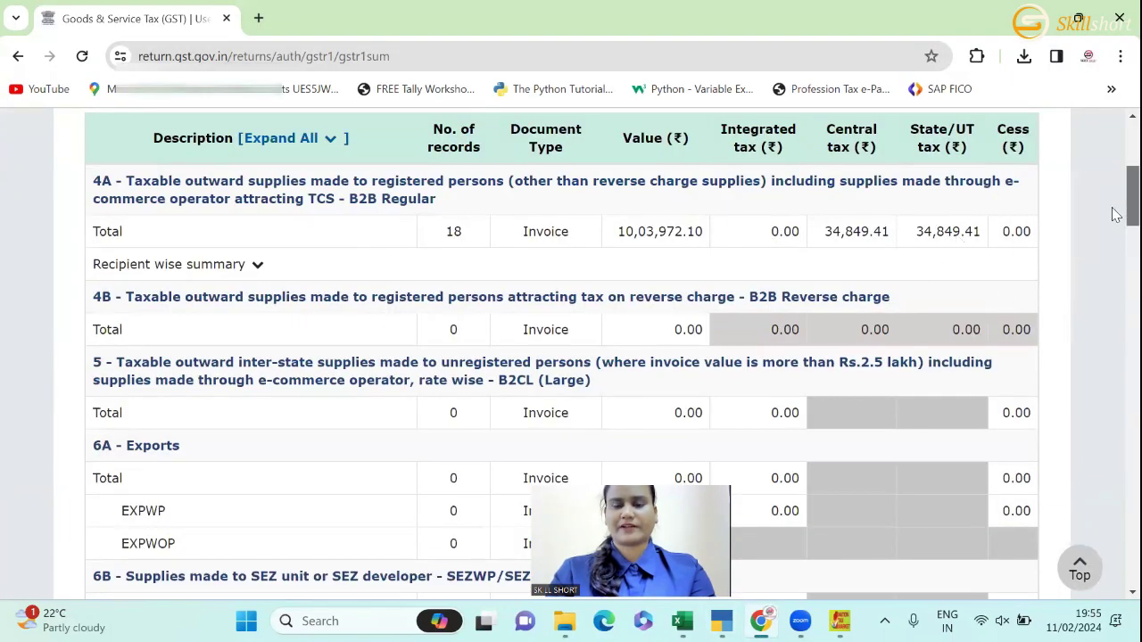
- Review the portal's HSN-wise totals: 10,03,972.10 taxable, 34,849.41 each CGST and SGST
scroll(1114, 267, "down", 6)
scroll(1112, 331, "down", 4)
scroll(1114, 371, "down", 5)
scroll(1113, 370, "down", 5)
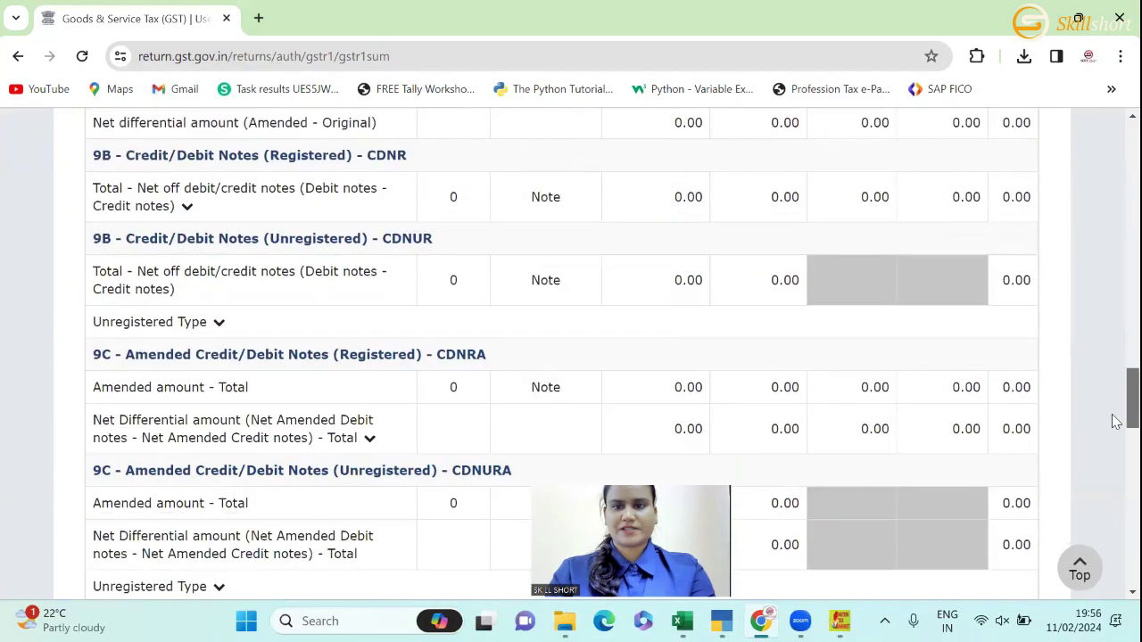
scroll(1113, 419, "down", 4)
scroll(1113, 500, "down", 4)
scroll(1112, 536, "up", 2)
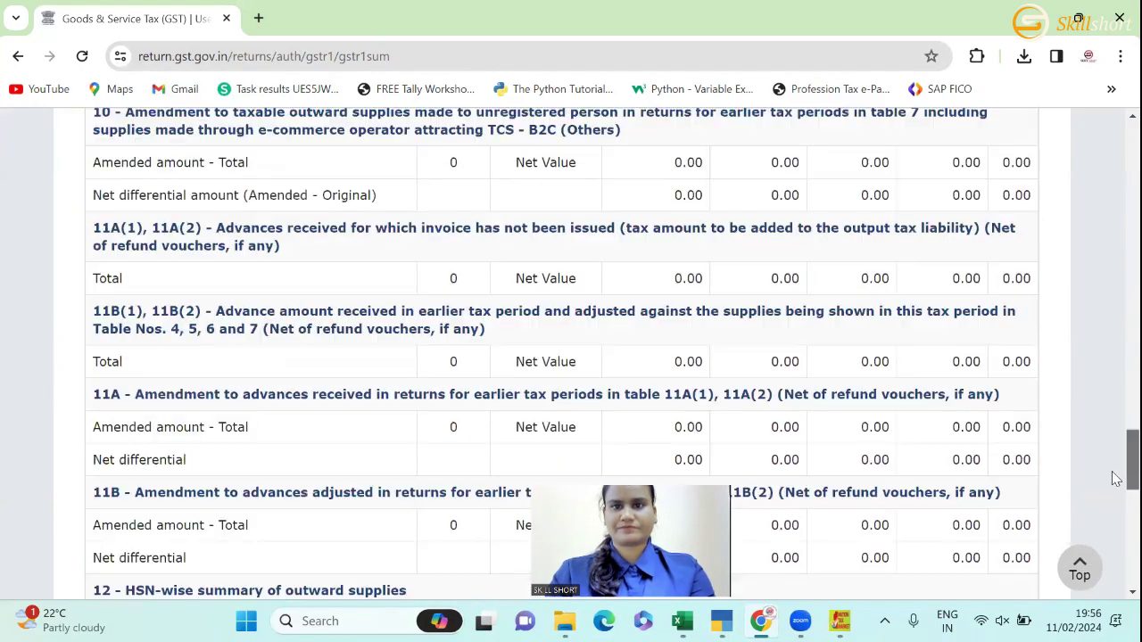
scroll(1114, 461, "up", 3)
scroll(1113, 472, "down", 2)
scroll(1113, 490, "down", 3)
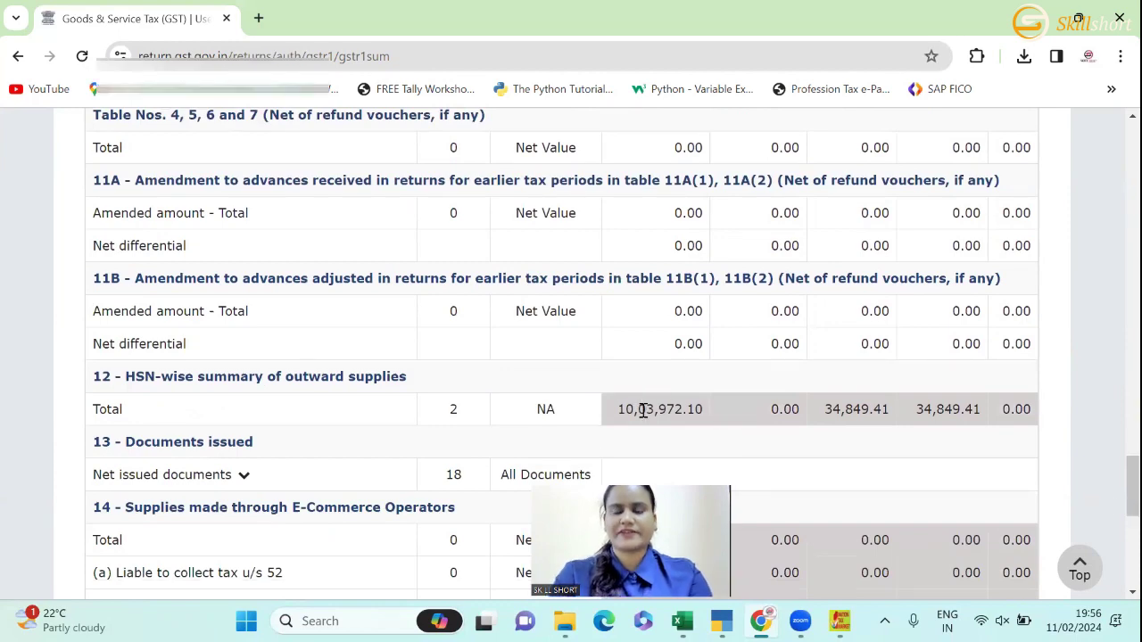
- Open TallyPrime's HSN/SAC Summary and confirm its totals match the portal's HSN summary
key("alt+Tab")
scroll(643, 417, "down", 5)
scroll(643, 417, "down", 5)
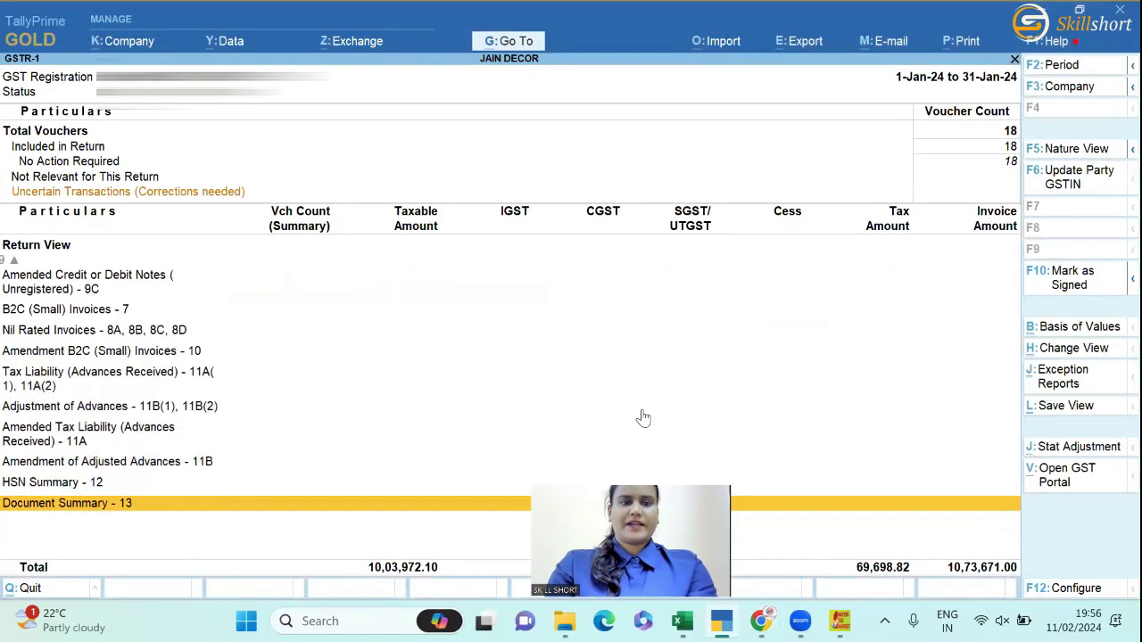
scroll(643, 418, "up", 1)
key("Return")
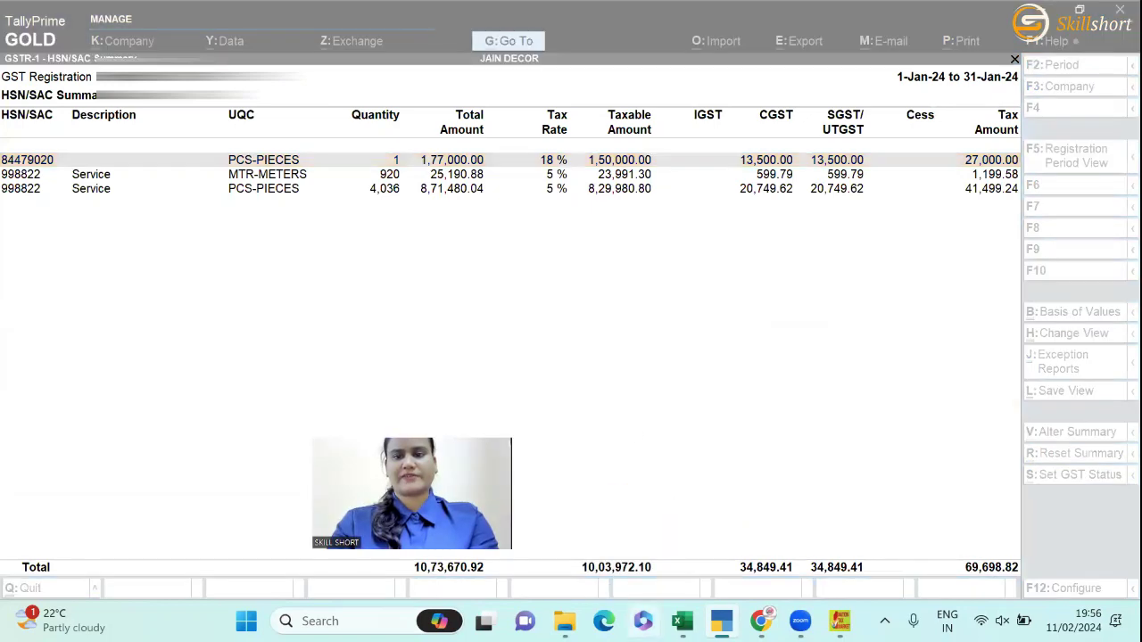
key("alt+Tab")
key("alt+Tab")
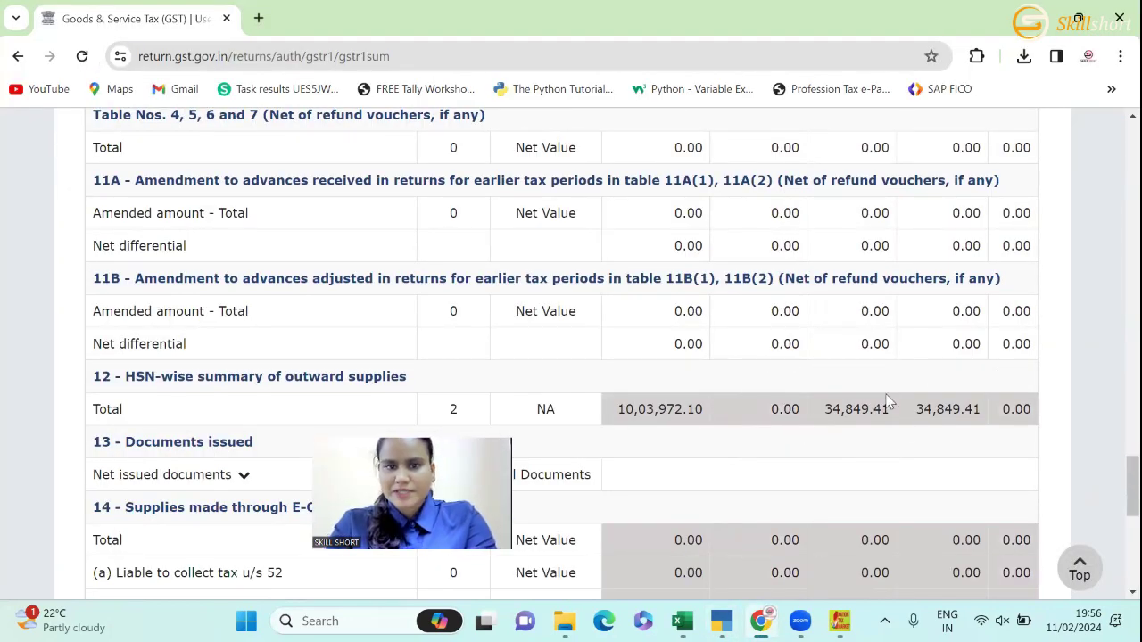
key("alt+Tab")
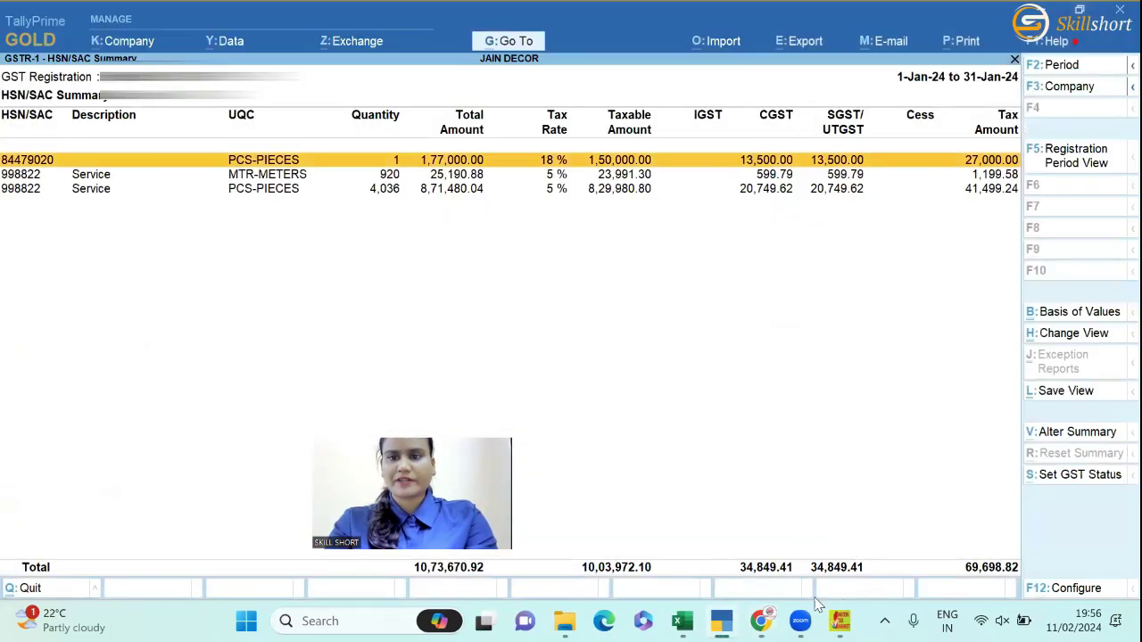
key("alt+Tab")
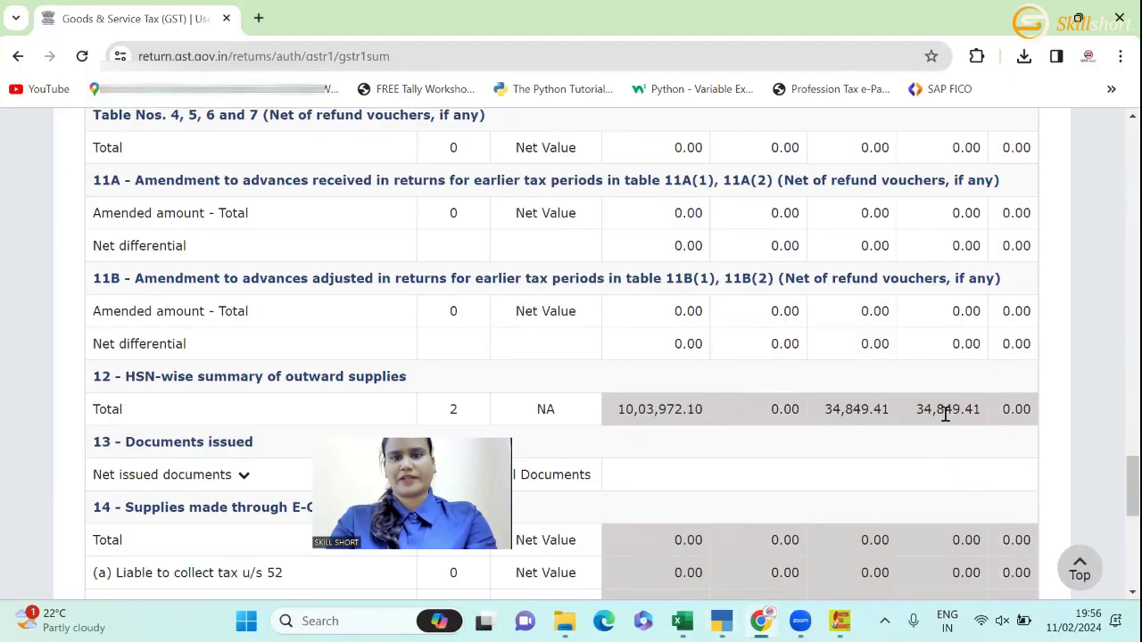
- Save the GSTR-1 summary PDF (46.7 KB) to the Desktop
scroll(1115, 462, "down", 10)
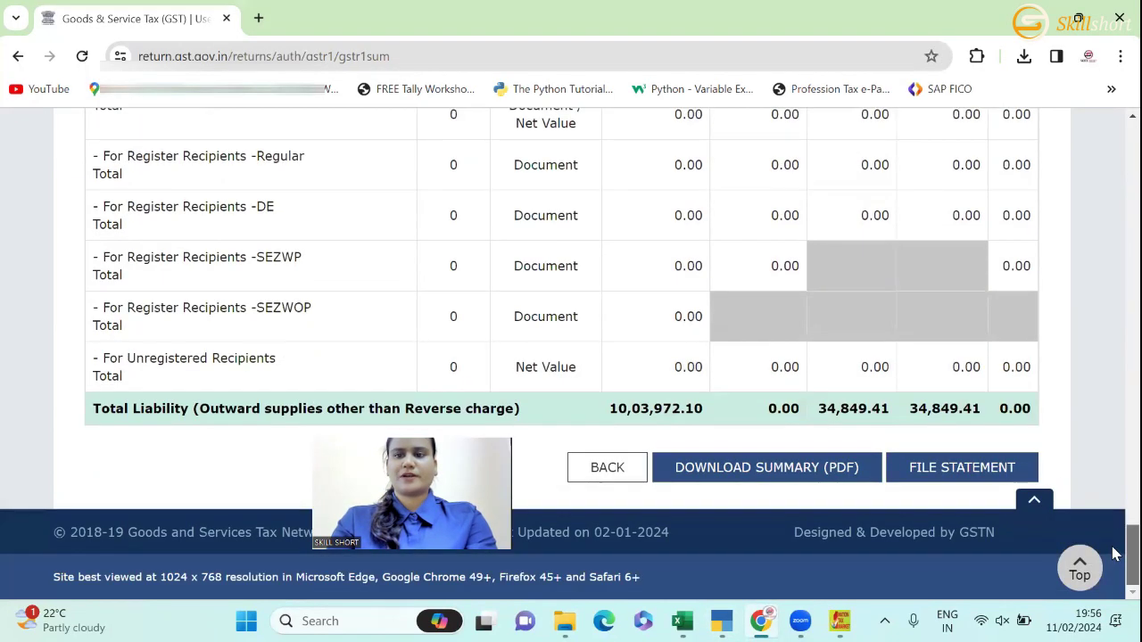
left_click(775, 477)
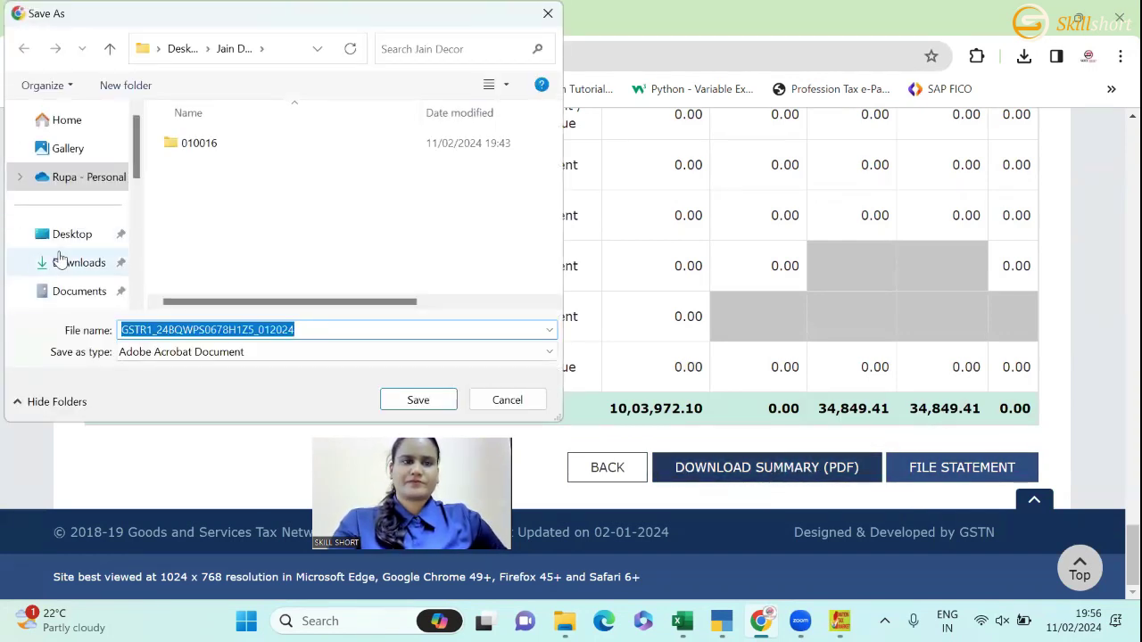
left_click(71, 234)
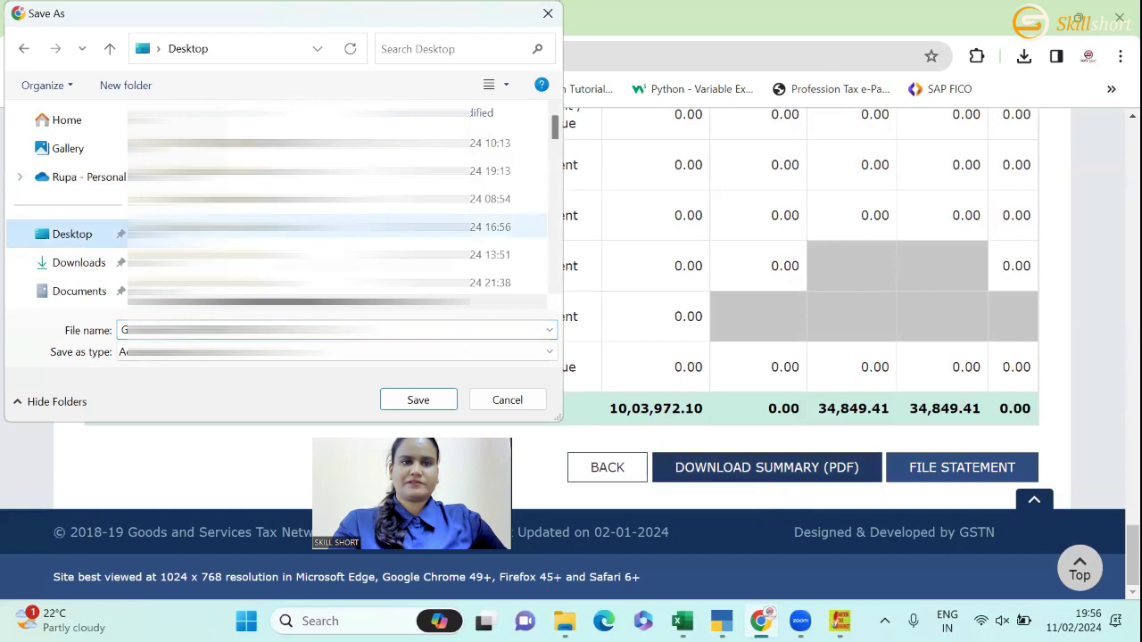
left_click(436, 402)
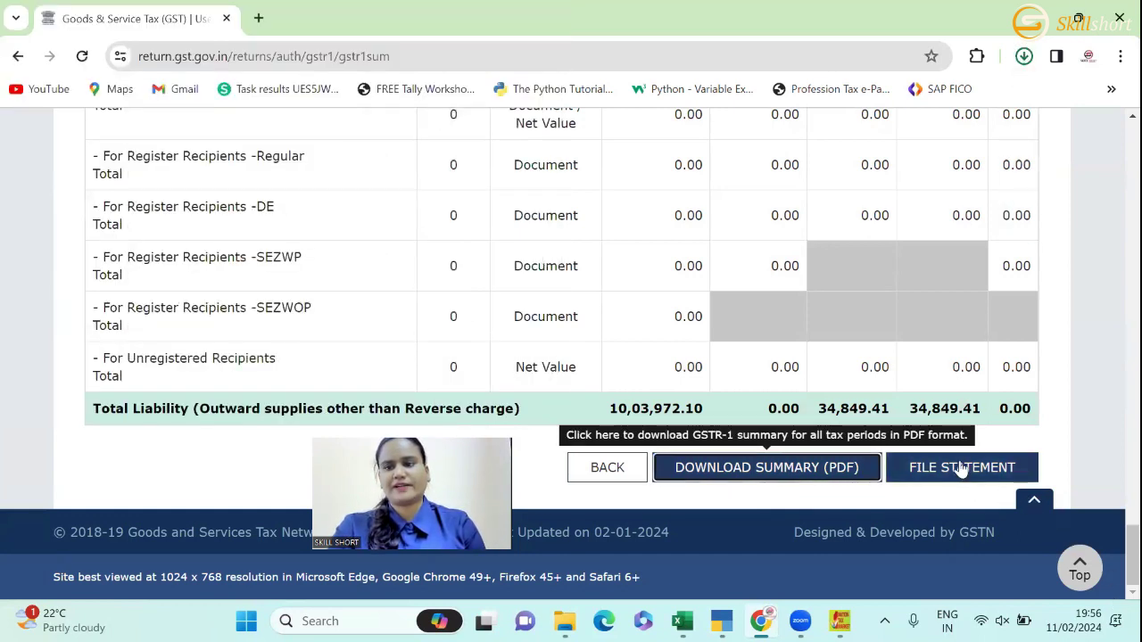
left_click(961, 468)
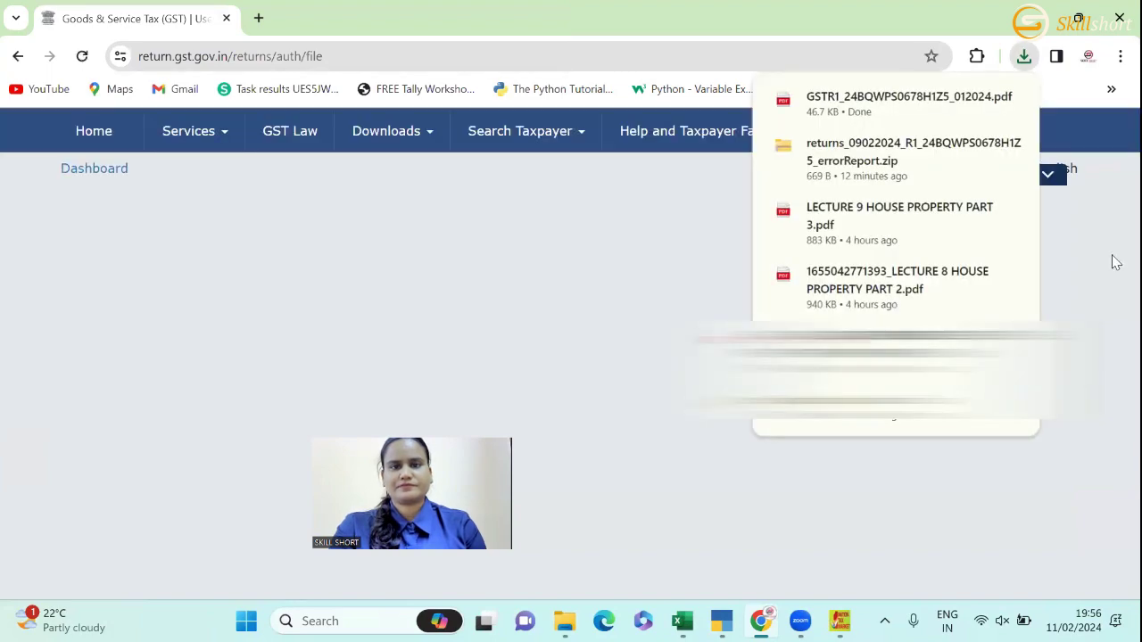
- Affirm the GSTR-1 declaration and select the authorised signatory for the January return
scroll(1113, 401, "down", 1)
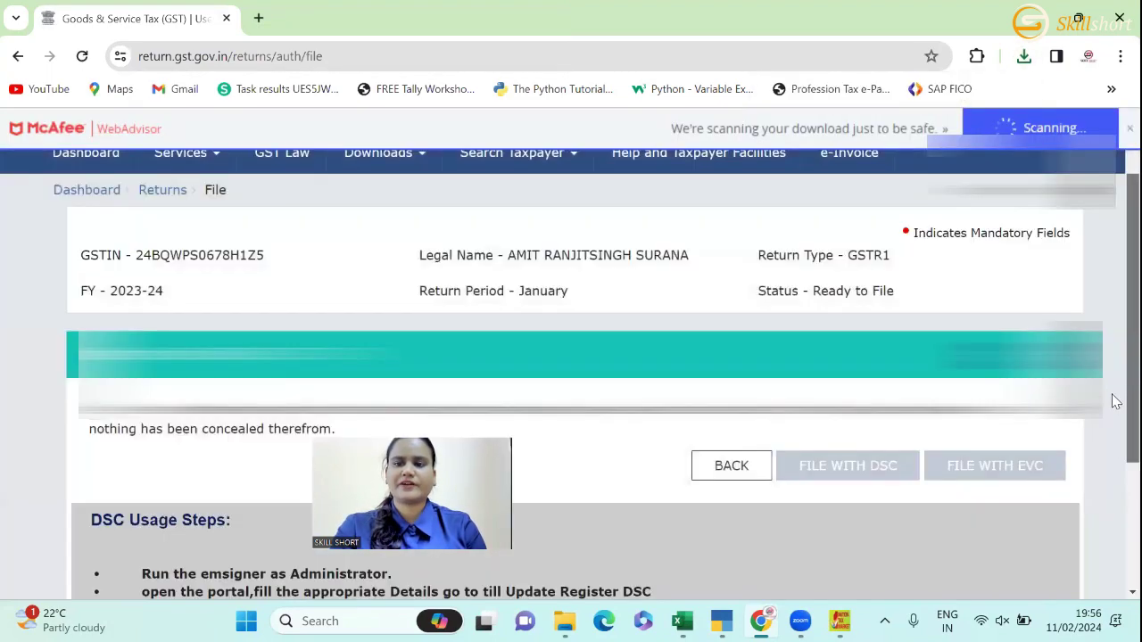
scroll(1113, 400, "down", 2)
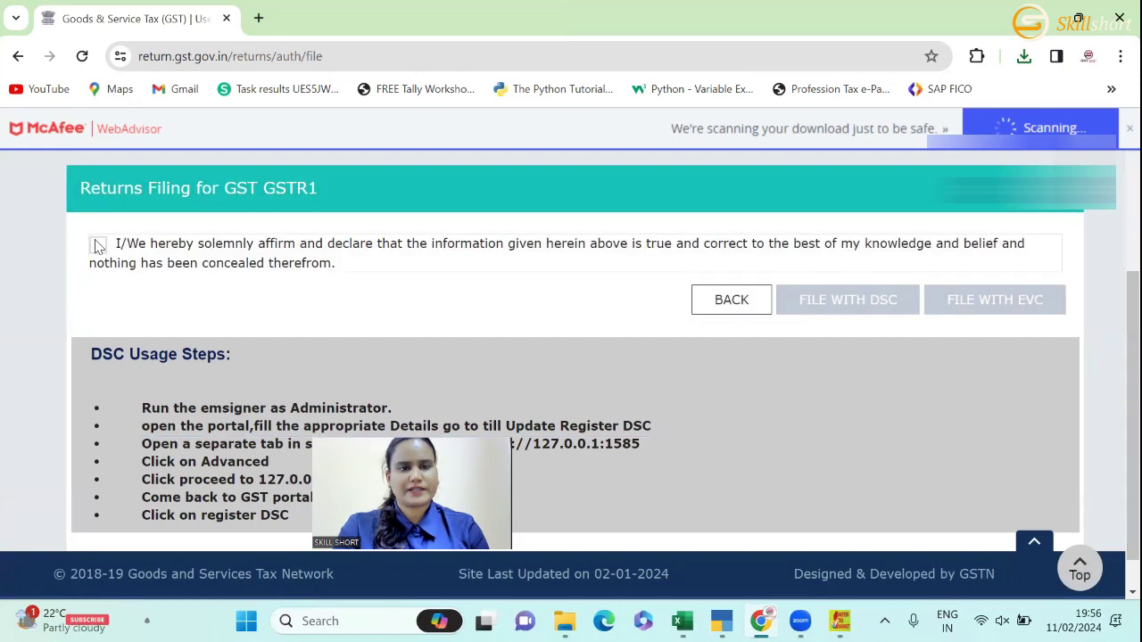
left_click(97, 244)
left_click(323, 313)
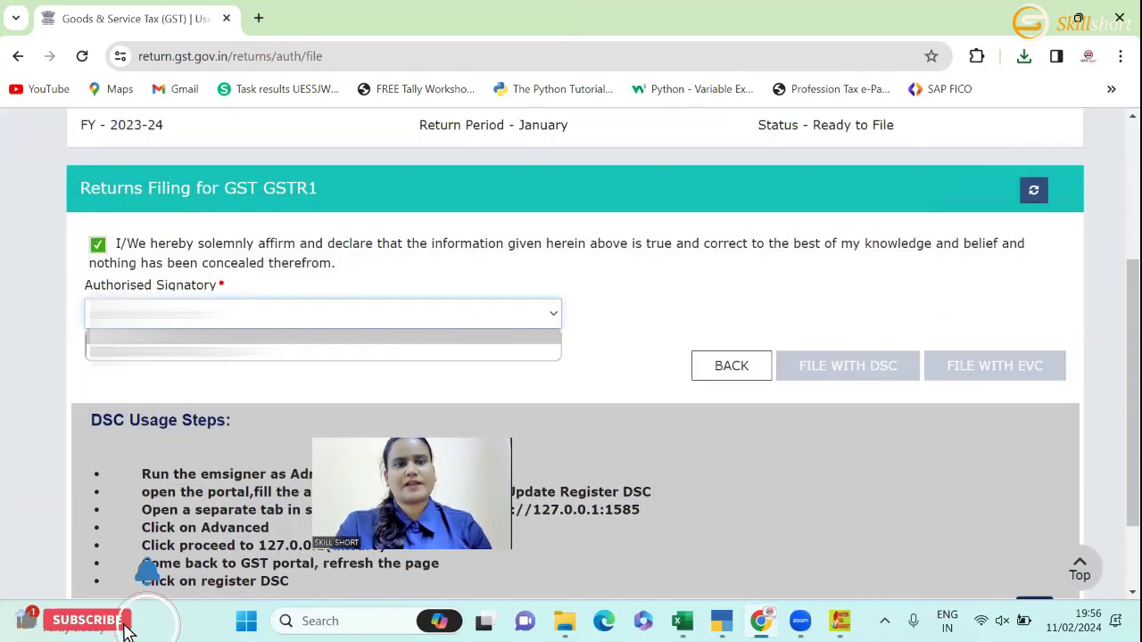
left_click(308, 351)
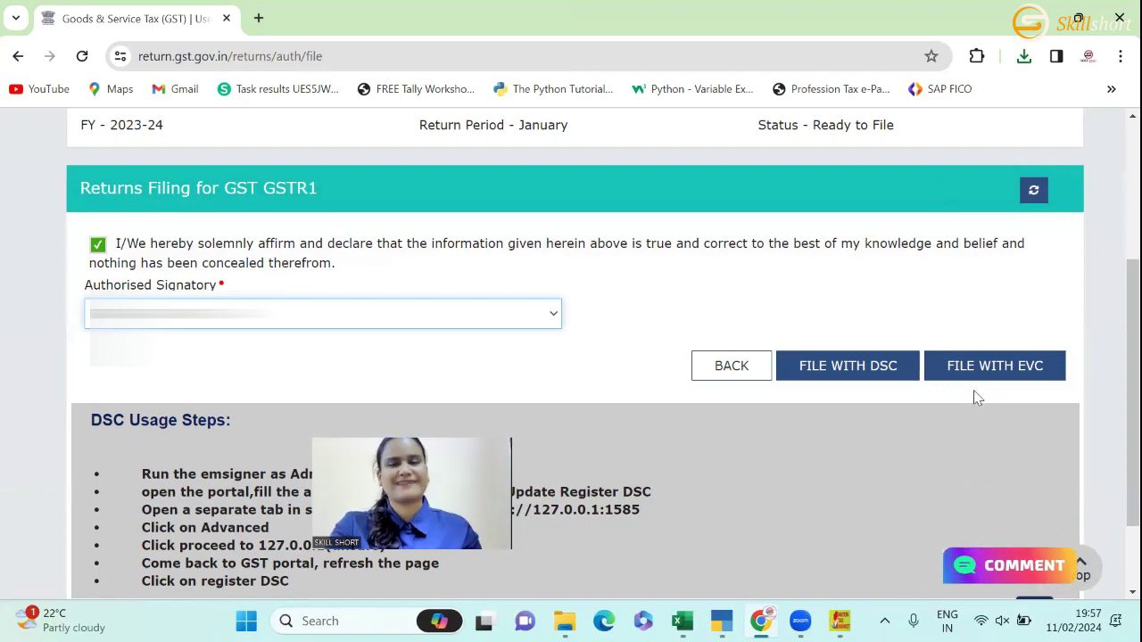
scroll(1115, 386, "up", 3)
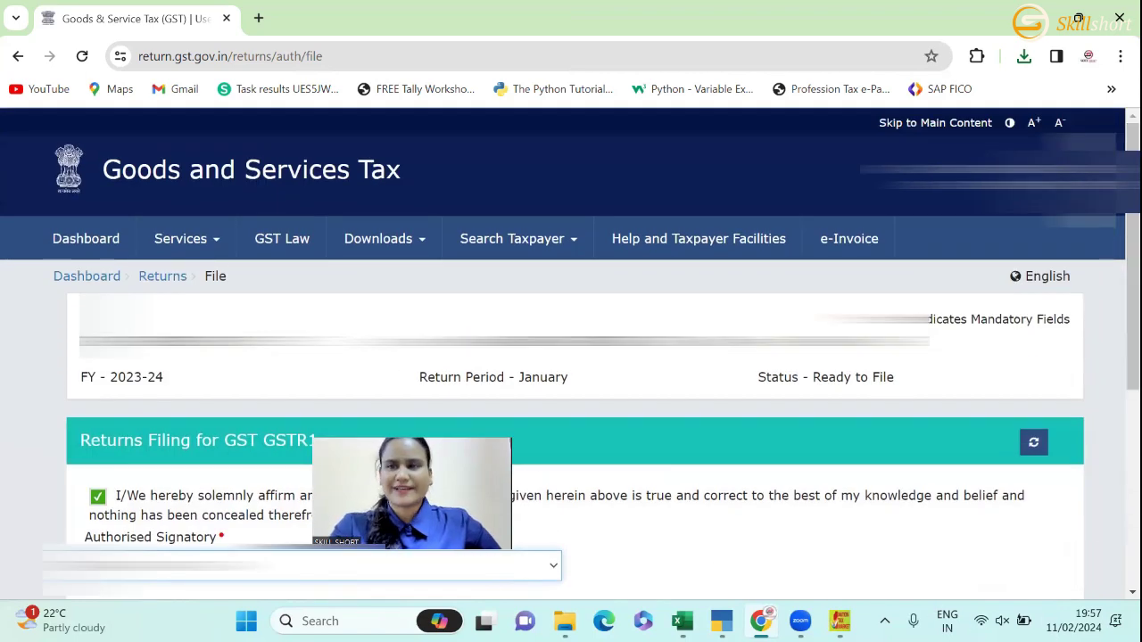